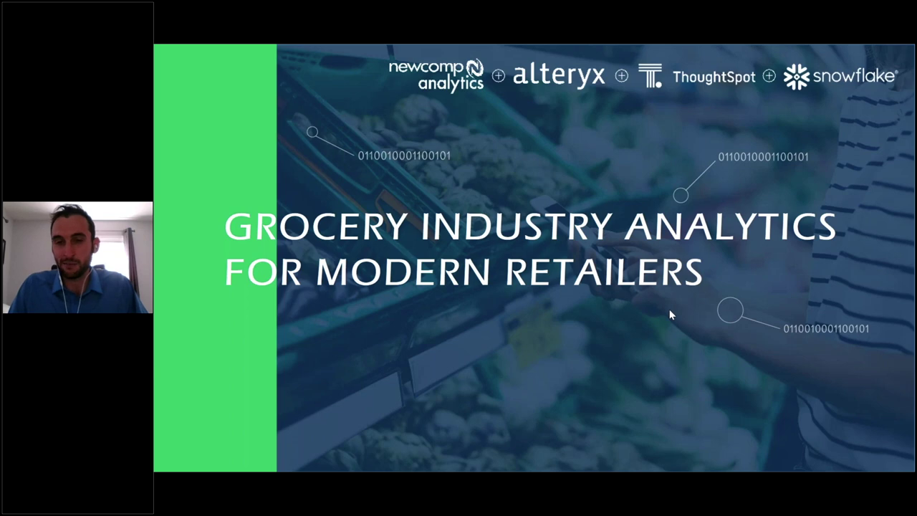
Advance past the Housekeeping and Our Services slides to slide 5, Demonstration
{"action": "key", "text": "Right"}
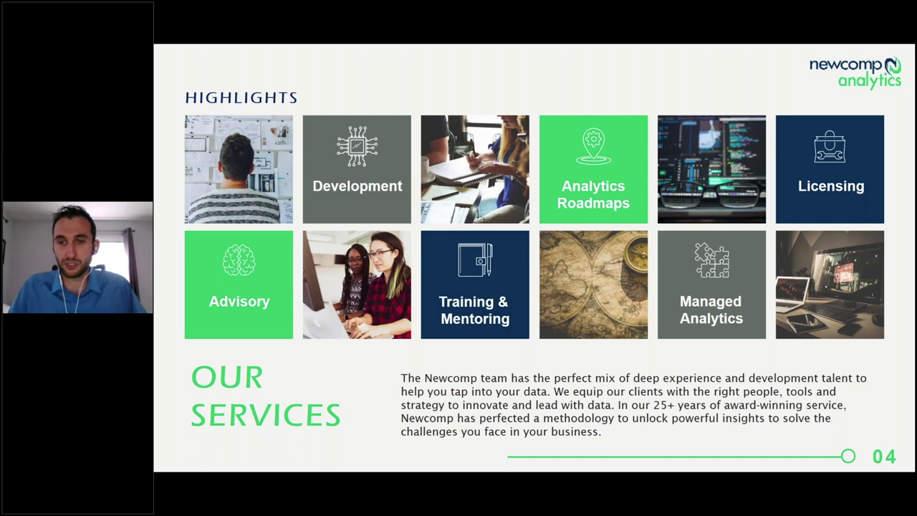
{"action": "key", "text": "Right"}
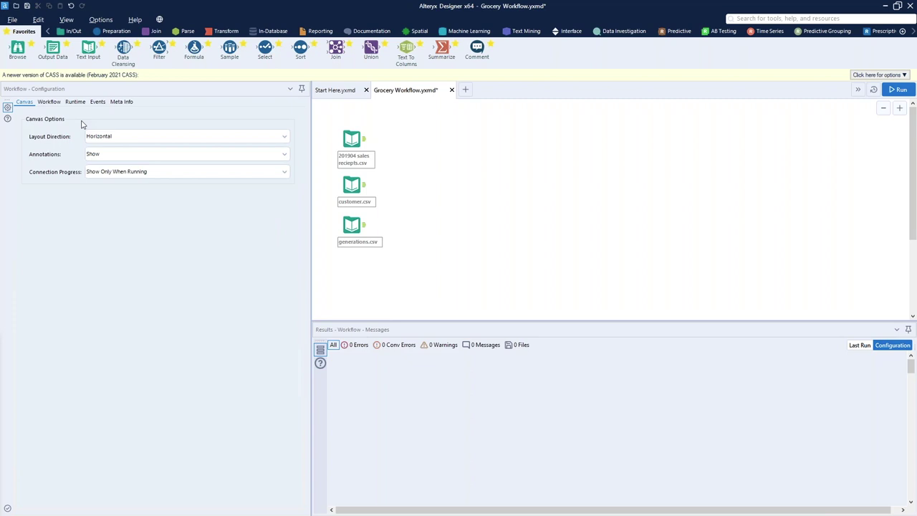
Run the Grocery Workflow and review the sales receipts transaction_date, transaction_time, transaction_id and staff_id values
{"action": "left_click", "coordinate": [354, 140]}
{"action": "left_click", "coordinate": [897, 89]}
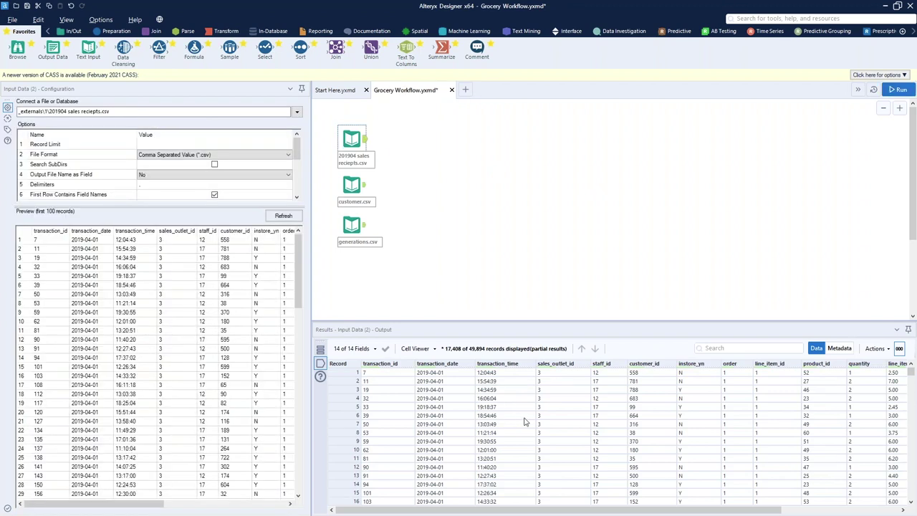
{"action": "left_click_drag", "start_coordinate": [454, 374], "coordinate": [454, 466]}
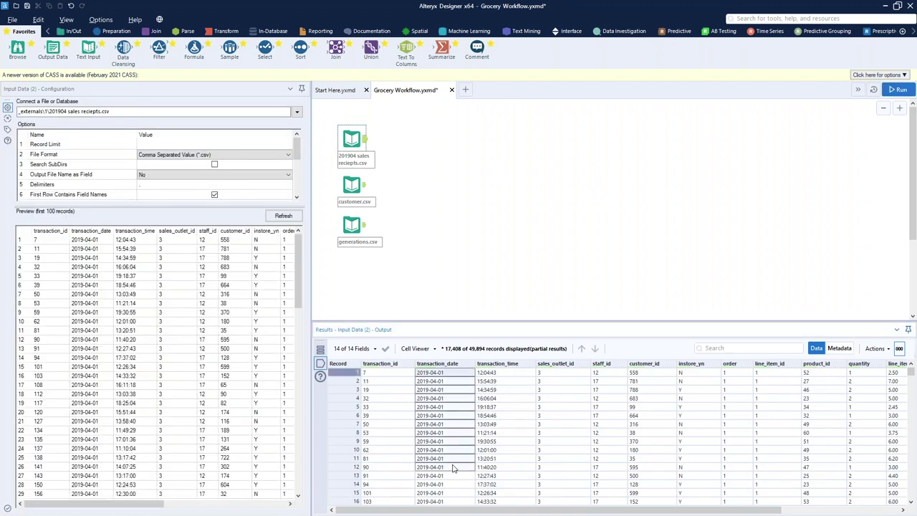
{"action": "left_click_drag", "start_coordinate": [501, 372], "coordinate": [510, 458]}
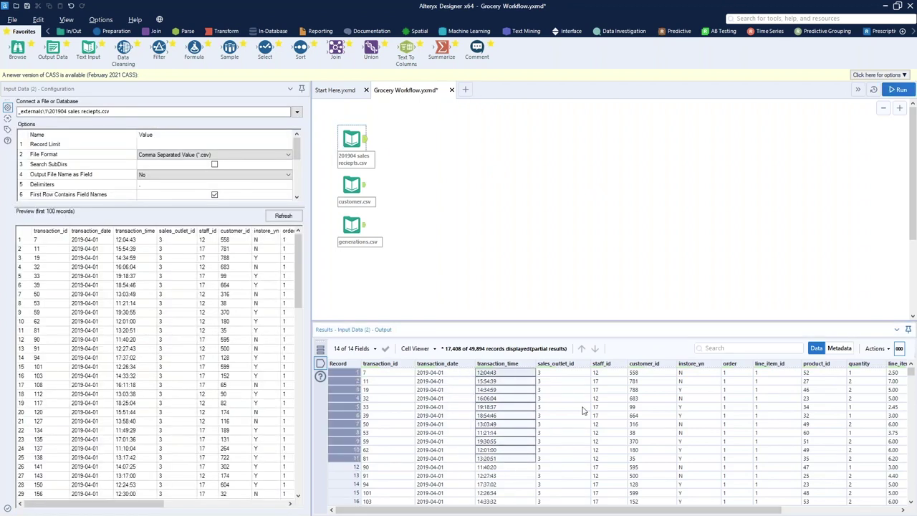
{"action": "left_click_drag", "start_coordinate": [402, 373], "coordinate": [390, 416]}
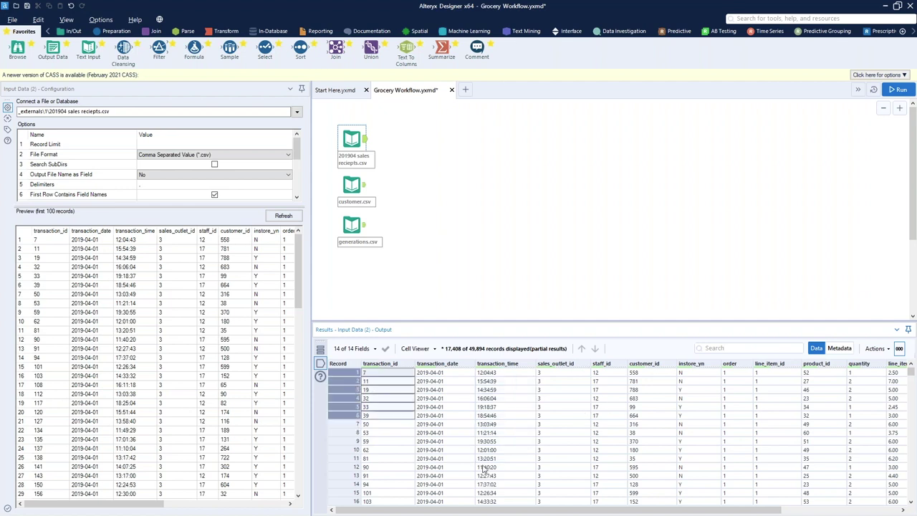
{"action": "left_click_drag", "start_coordinate": [611, 443], "coordinate": [609, 378]}
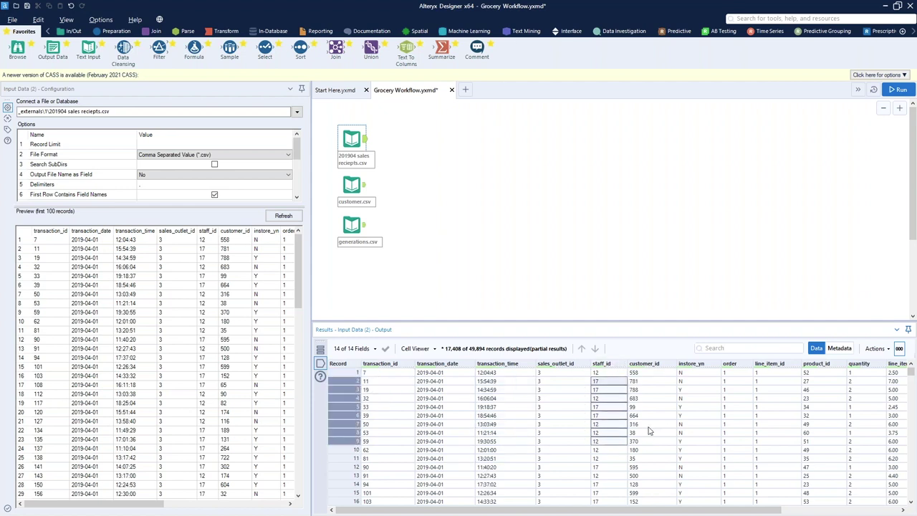
{"action": "left_click_drag", "start_coordinate": [691, 501], "coordinate": [741, 511]}
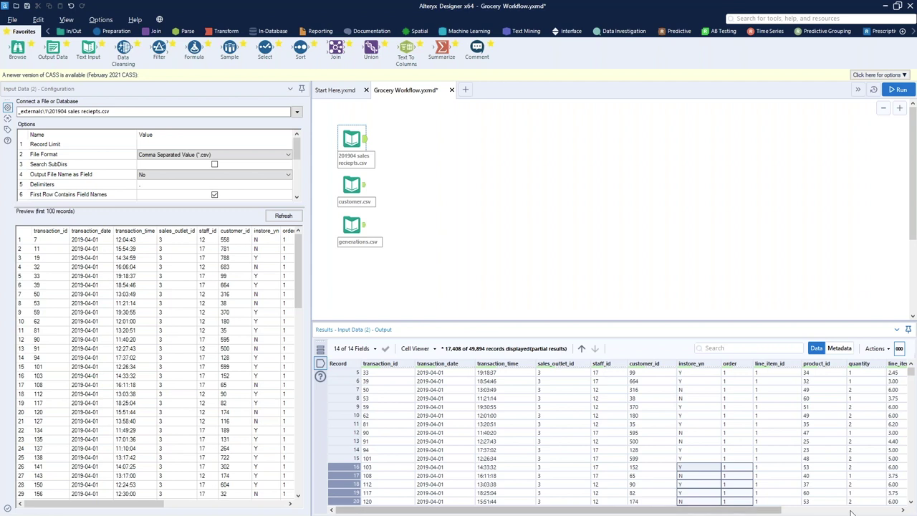
{"action": "left_click", "coordinate": [851, 511]}
{"action": "scroll", "coordinate": [744, 428], "scroll_direction": "up", "scroll_amount": 2}
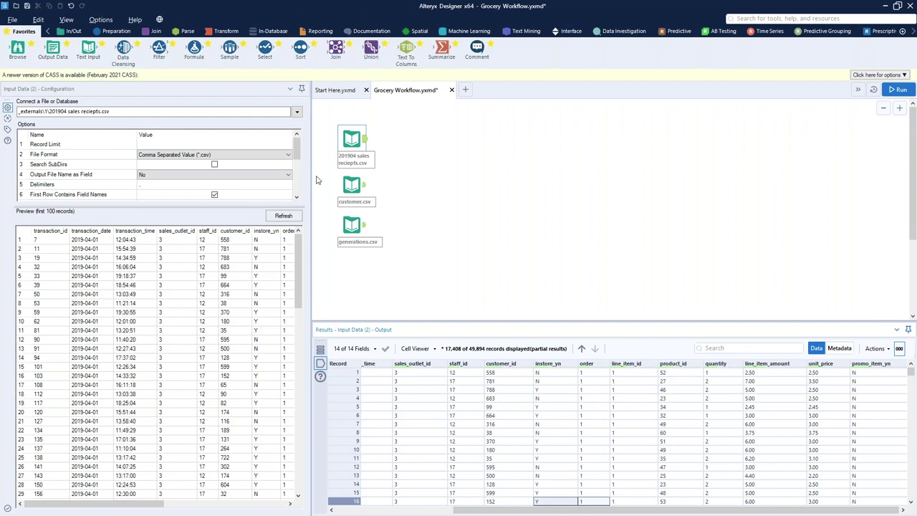
Preview the customer.csv data, then the 70-record generations.csv data
{"action": "left_click", "coordinate": [366, 191]}
{"action": "left_click", "coordinate": [365, 190]}
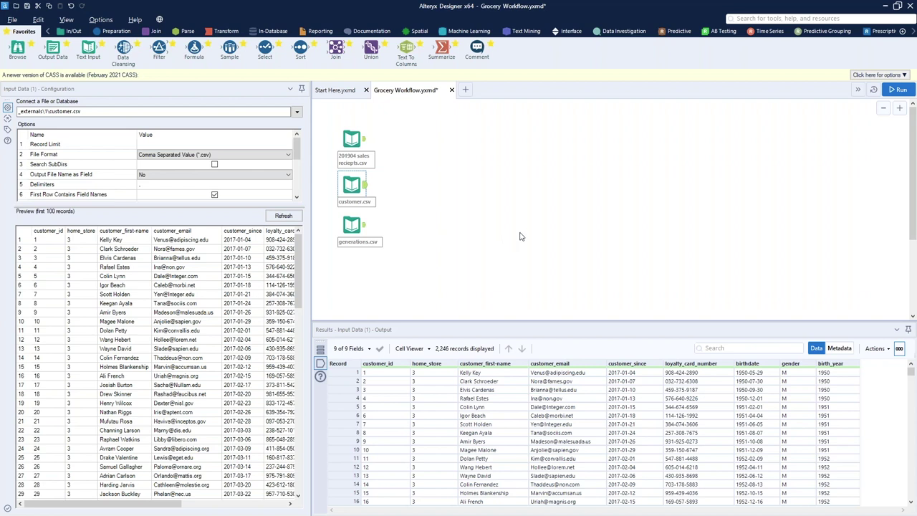
{"action": "left_click", "coordinate": [358, 226]}
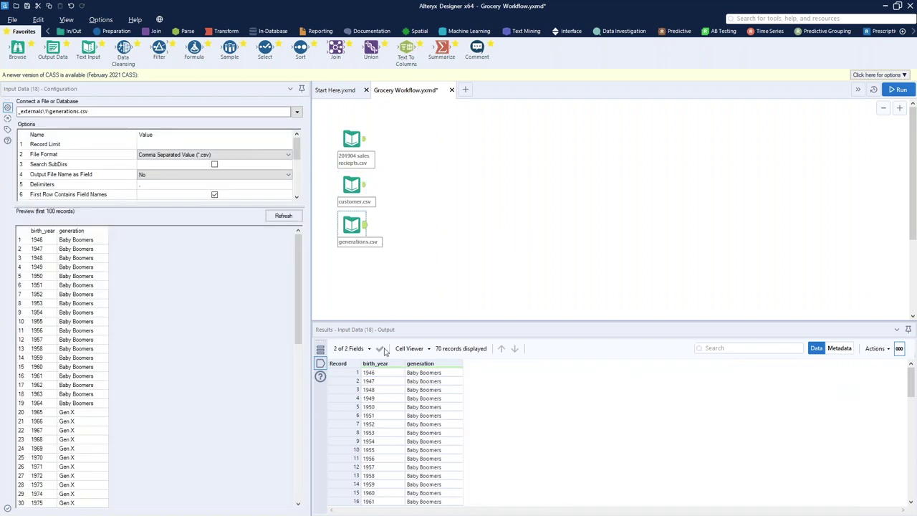
Scroll the generations.csv birth_year-to-generation mapping, then select all three Input tools together
{"action": "left_click_drag", "start_coordinate": [379, 373], "coordinate": [382, 425]}
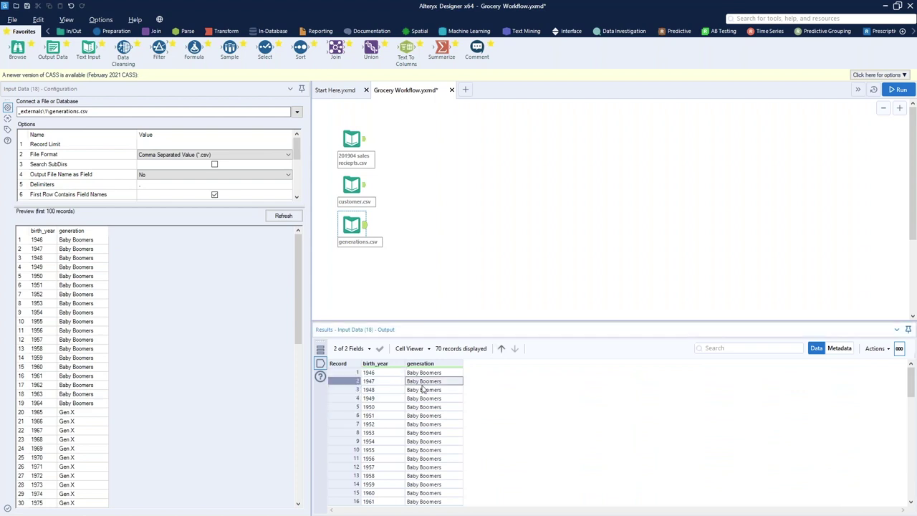
{"action": "scroll", "coordinate": [415, 425], "scroll_direction": "down", "scroll_amount": 5}
{"action": "scroll", "coordinate": [430, 425], "scroll_direction": "down", "scroll_amount": 6}
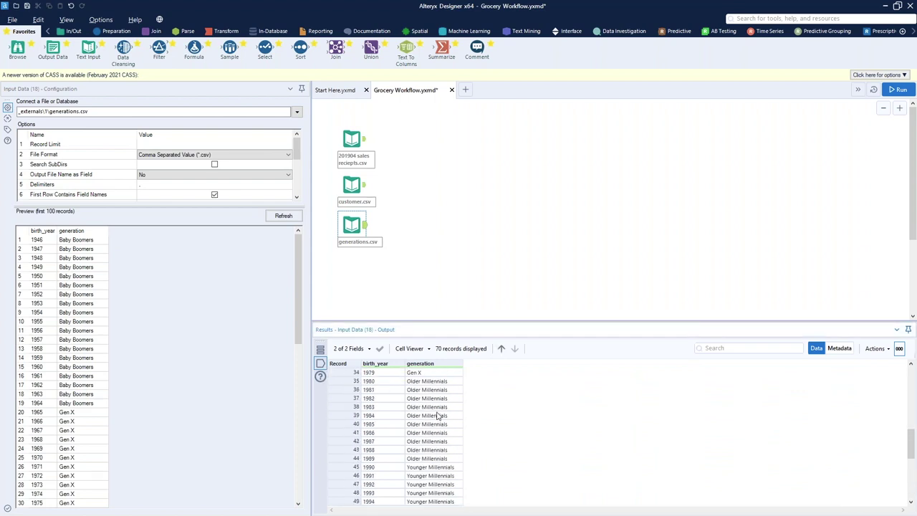
{"action": "scroll", "coordinate": [437, 447], "scroll_direction": "down", "scroll_amount": 3}
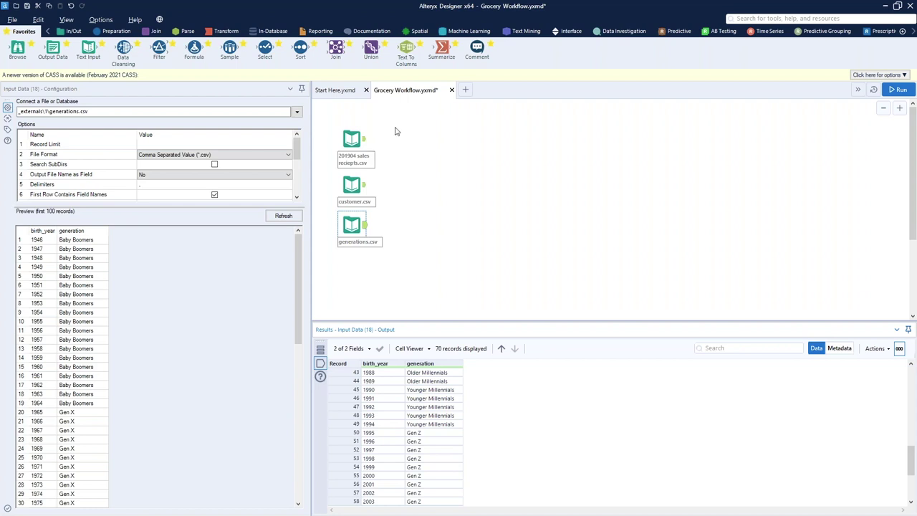
{"action": "left_click_drag", "start_coordinate": [395, 128], "coordinate": [364, 244]}
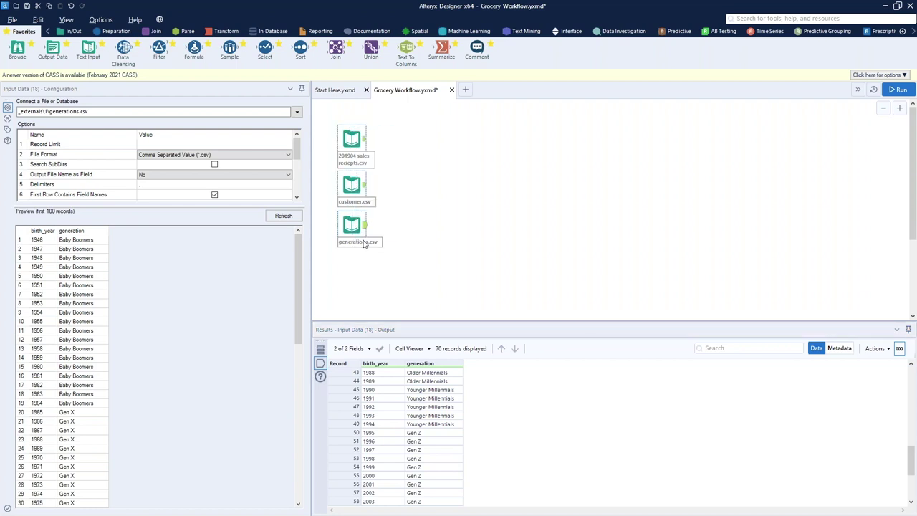
Preview the 201904 sales reciepts.csv, customer.csv and generations.csv data in turn
{"action": "left_click", "coordinate": [348, 148]}
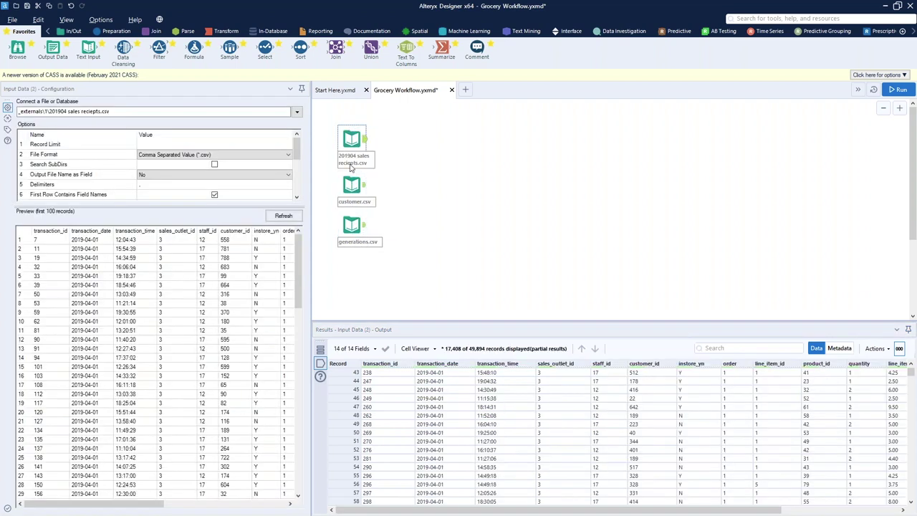
{"action": "left_click", "coordinate": [351, 181]}
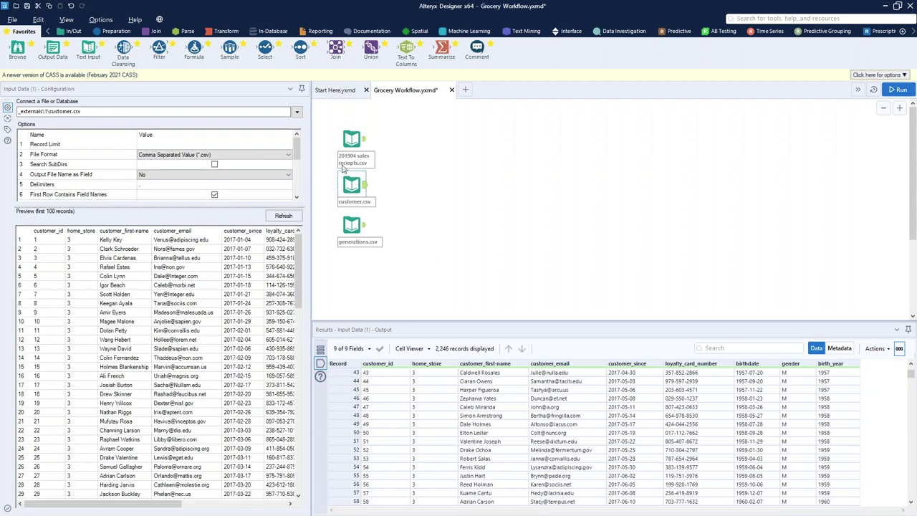
{"action": "left_click", "coordinate": [351, 225]}
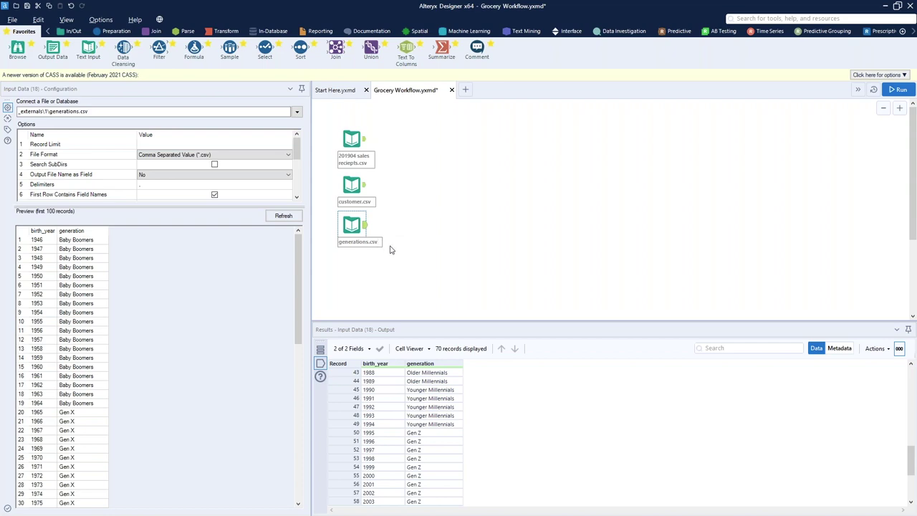
Show the sales receipts Metadata, listing all 14 fields as V_String size 254
{"action": "left_click", "coordinate": [354, 144]}
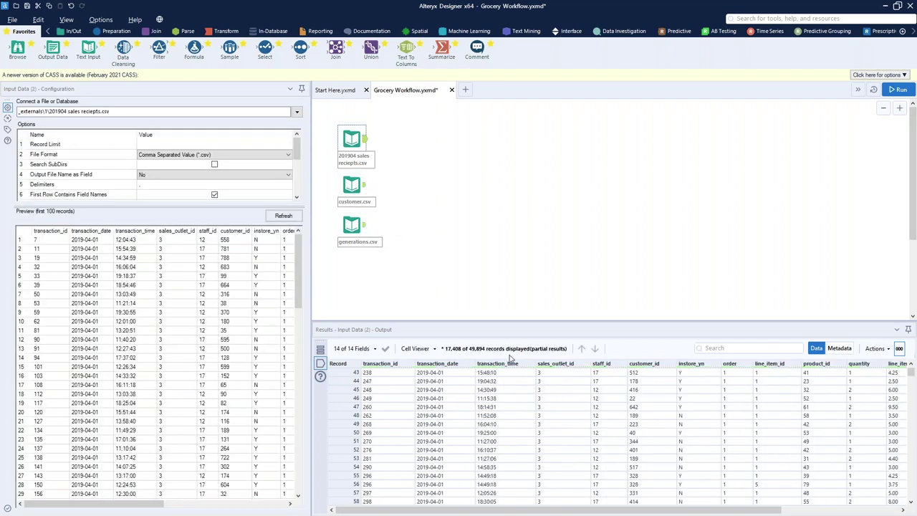
{"action": "scroll", "coordinate": [487, 401], "scroll_direction": "down", "scroll_amount": 14}
{"action": "scroll", "coordinate": [914, 405], "scroll_direction": "up", "scroll_amount": 5}
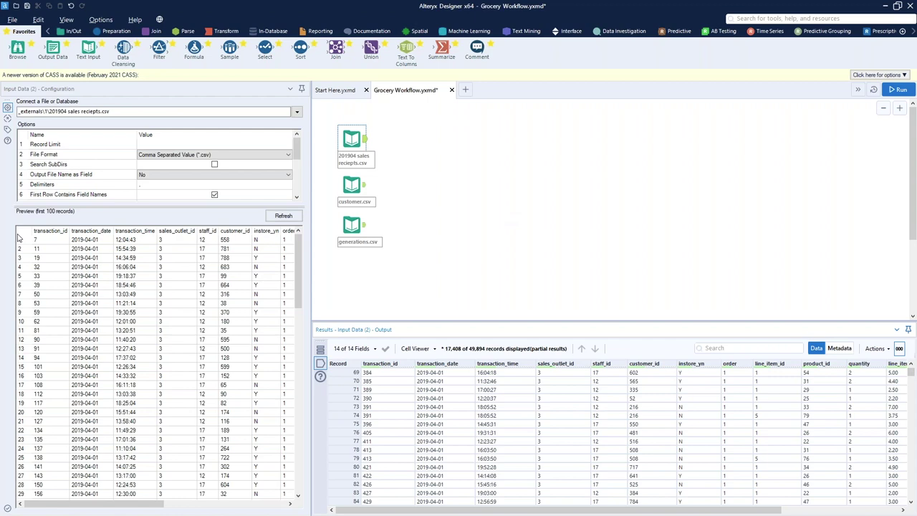
{"action": "left_click", "coordinate": [839, 348]}
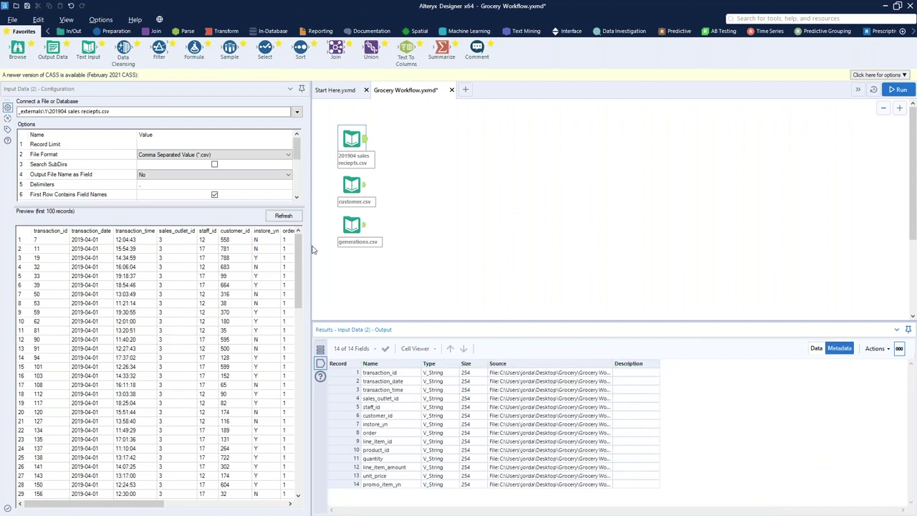
Check the customer.csv and generations.csv field types, then return to the sales receipts fields
{"action": "left_click", "coordinate": [350, 185]}
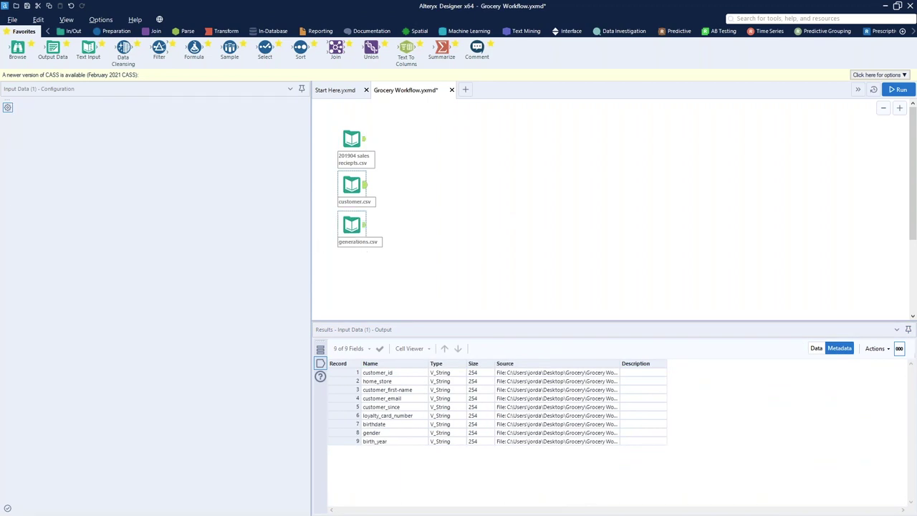
{"action": "left_click", "coordinate": [351, 224]}
{"action": "left_click", "coordinate": [350, 138]}
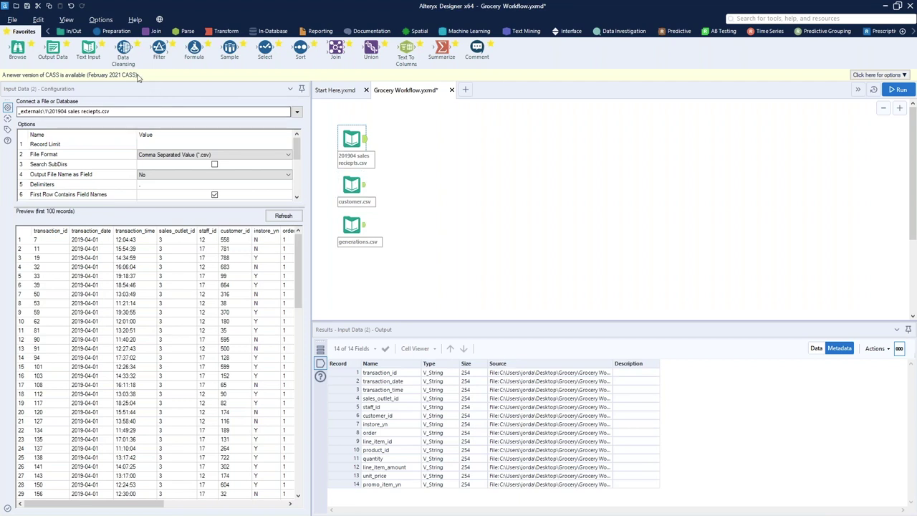
Add an Auto Field tool connected after the sales receipts input, since transaction_date is a string
{"action": "left_click", "coordinate": [115, 31]}
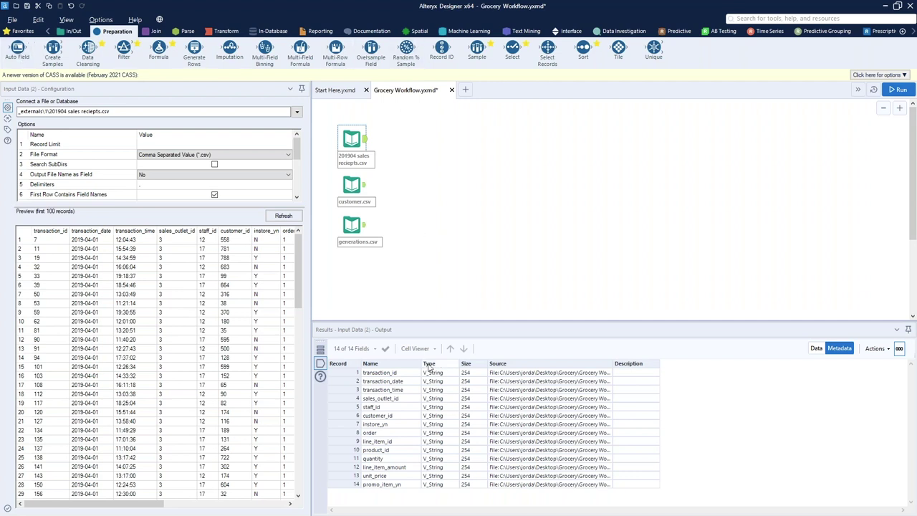
{"action": "left_click", "coordinate": [388, 381]}
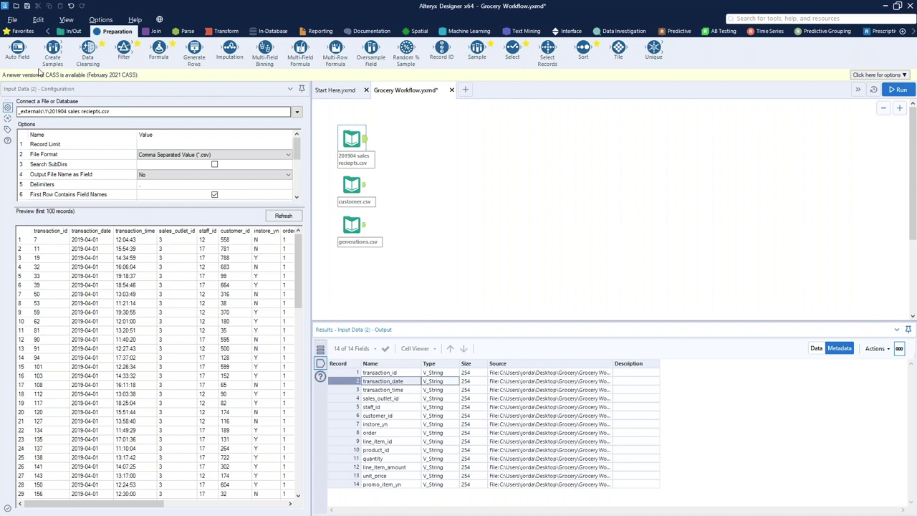
{"action": "left_click_drag", "start_coordinate": [16, 52], "coordinate": [414, 139]}
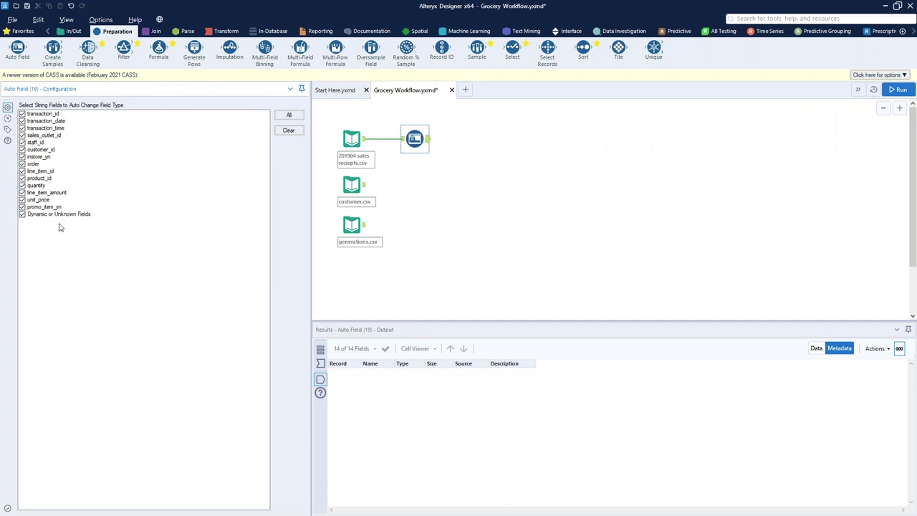
Run the workflow, review Auto Field's types for the 14 sales fields, and add a second Auto Field after customer.csv
{"action": "left_click", "coordinate": [521, 289]}
{"action": "key", "text": "ctrl+r"}
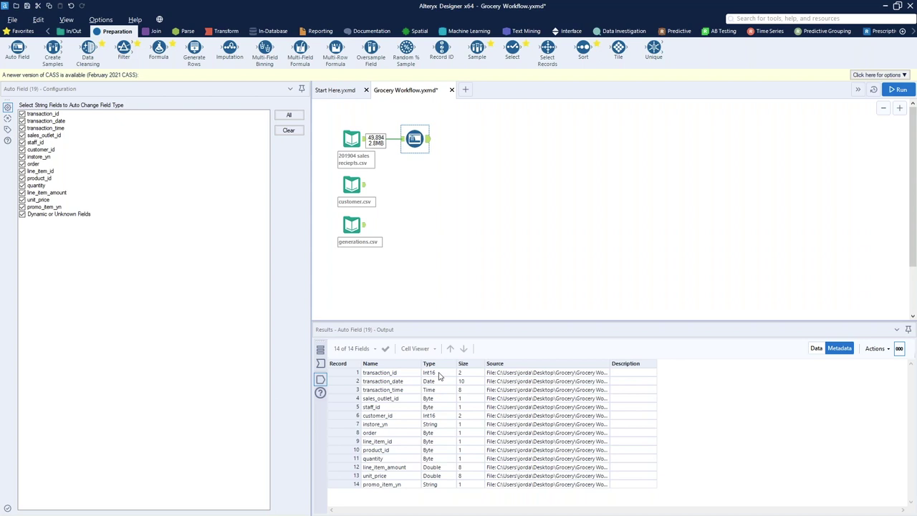
{"action": "left_click_drag", "start_coordinate": [437, 373], "coordinate": [439, 490]}
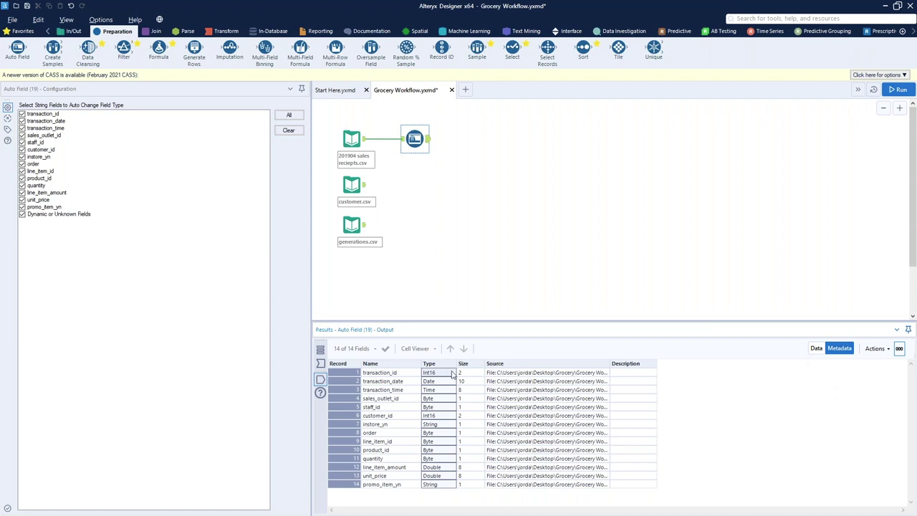
{"action": "left_click", "coordinate": [815, 348]}
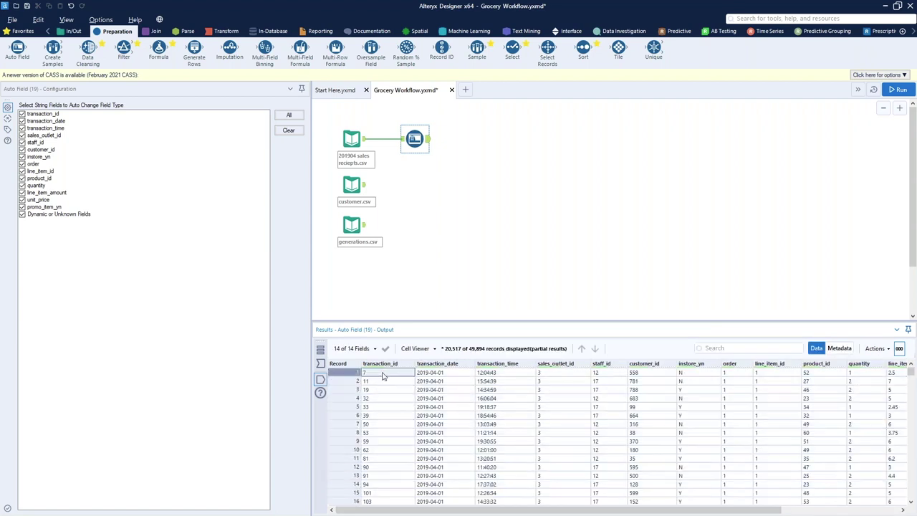
{"action": "left_click", "coordinate": [839, 348]}
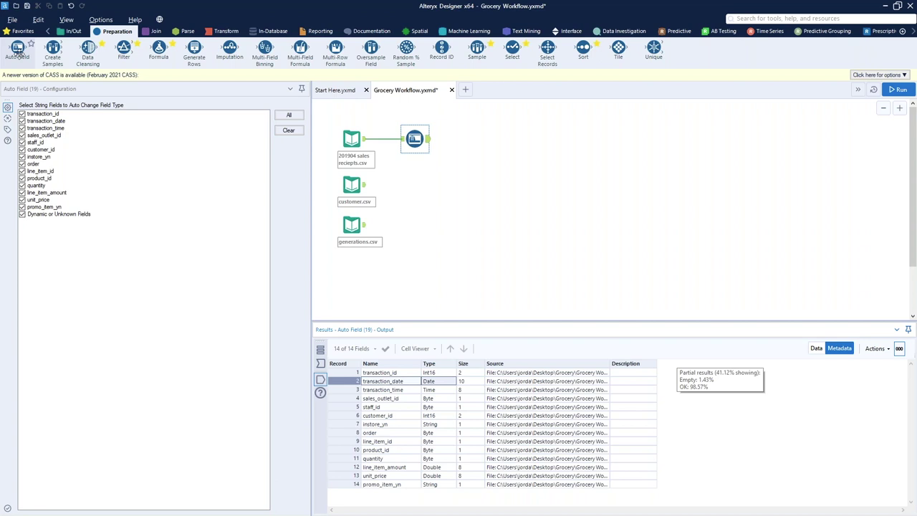
{"action": "left_click_drag", "start_coordinate": [17, 49], "coordinate": [413, 184]}
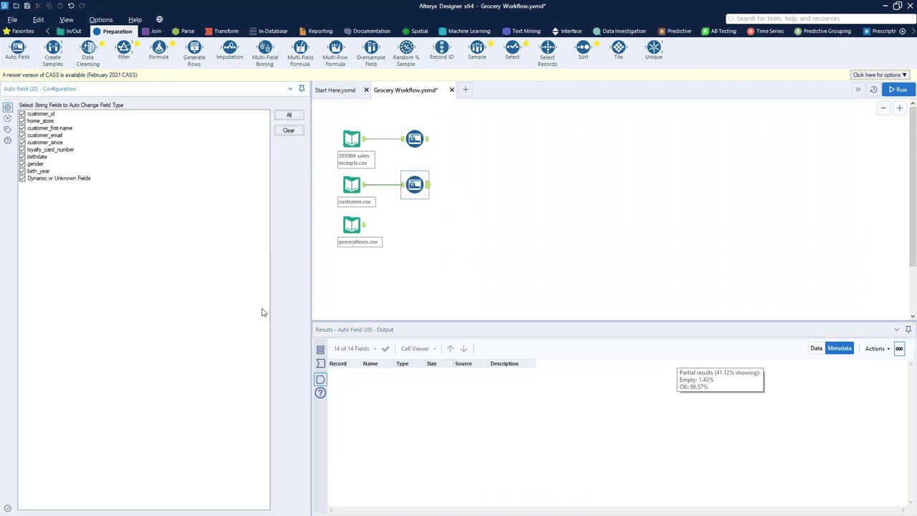
Uncheck gender and birth_year in the customer Auto Field, keeping dynamic or unknown fields included
{"action": "left_click", "coordinate": [39, 164]}
{"action": "left_click", "coordinate": [31, 177]}
{"action": "left_click", "coordinate": [32, 171]}
{"action": "left_click", "coordinate": [31, 178]}
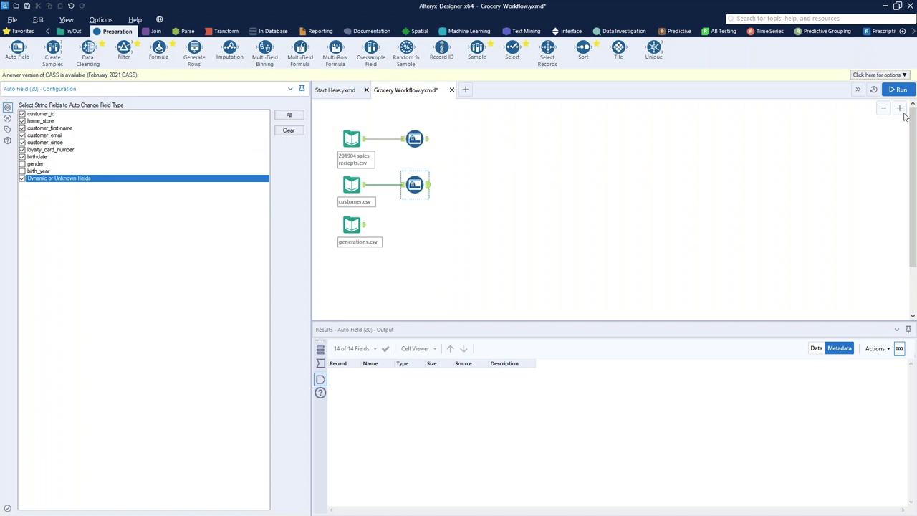
Rerun and review the customer output: customer_id Int16, birthdate Date, gender and birth_year still strings of size 254
{"action": "left_click", "coordinate": [898, 90]}
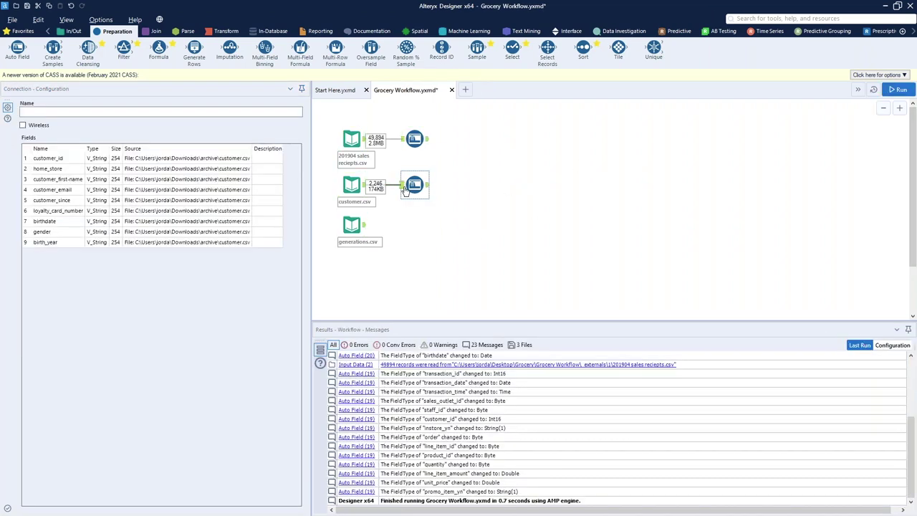
{"action": "left_click", "coordinate": [417, 190]}
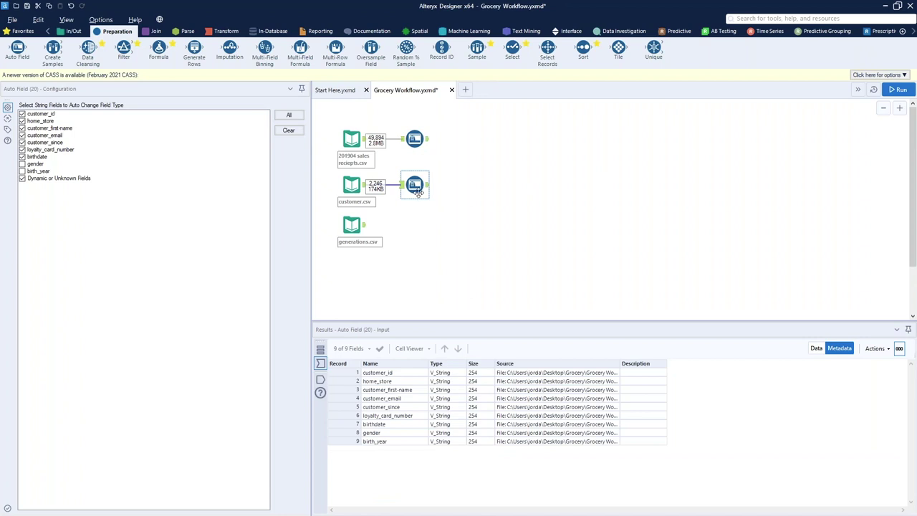
{"action": "left_click", "coordinate": [428, 185]}
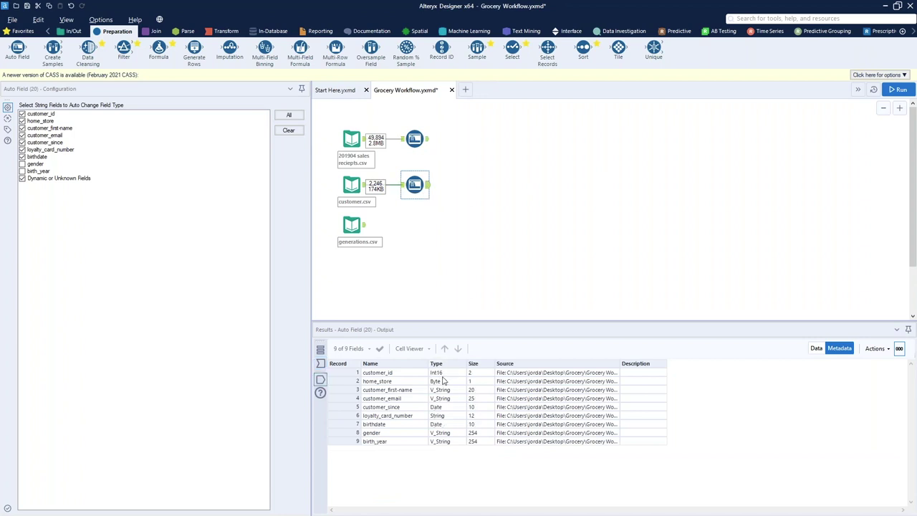
{"action": "left_click_drag", "start_coordinate": [443, 381], "coordinate": [452, 433]}
{"action": "left_click", "coordinate": [453, 433]}
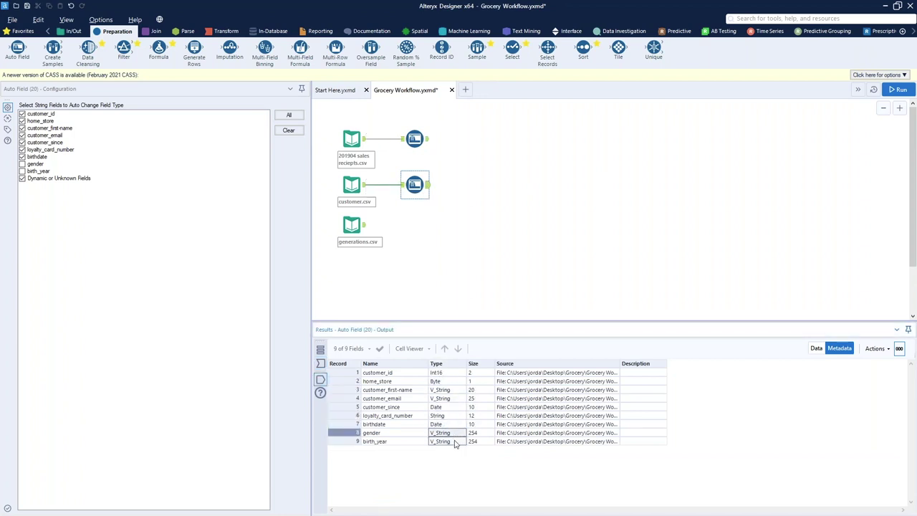
{"action": "left_click", "coordinate": [454, 442], "text": "shift"}
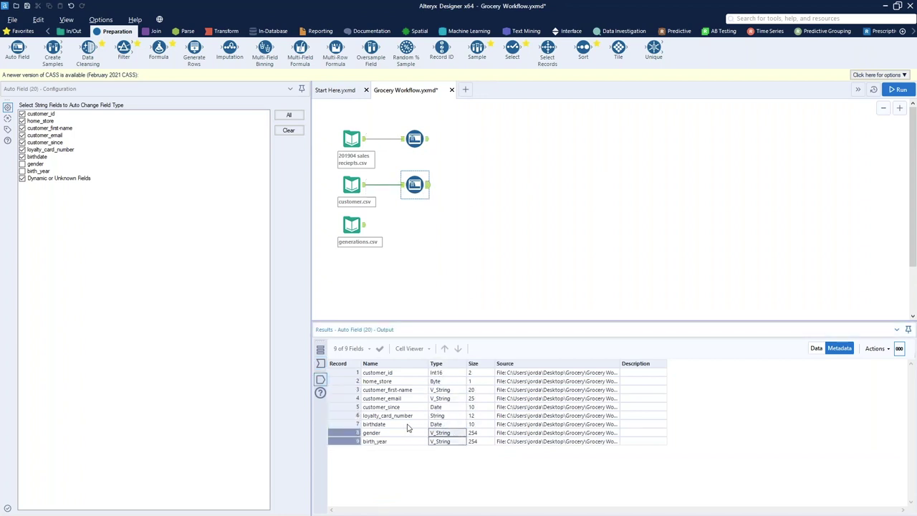
{"action": "left_click", "coordinate": [467, 434]}
{"action": "left_click", "coordinate": [478, 441], "text": "shift"}
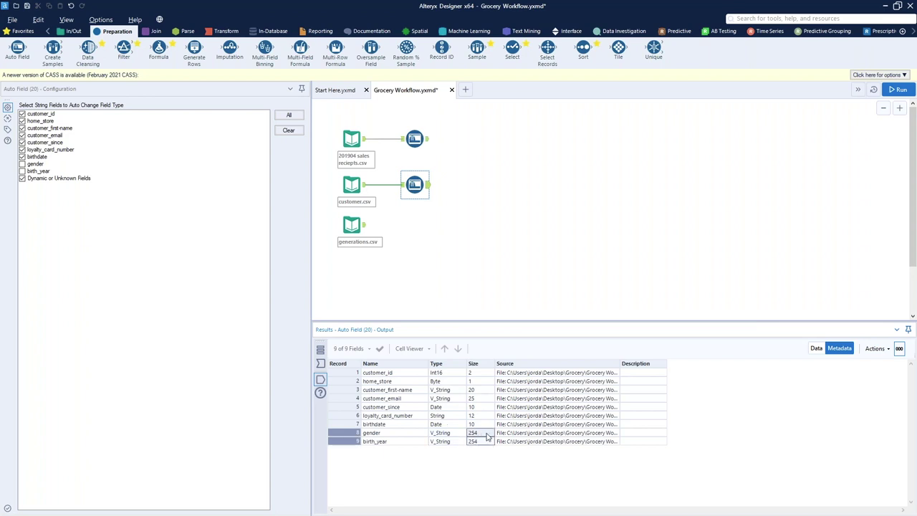
{"action": "left_click", "coordinate": [816, 349]}
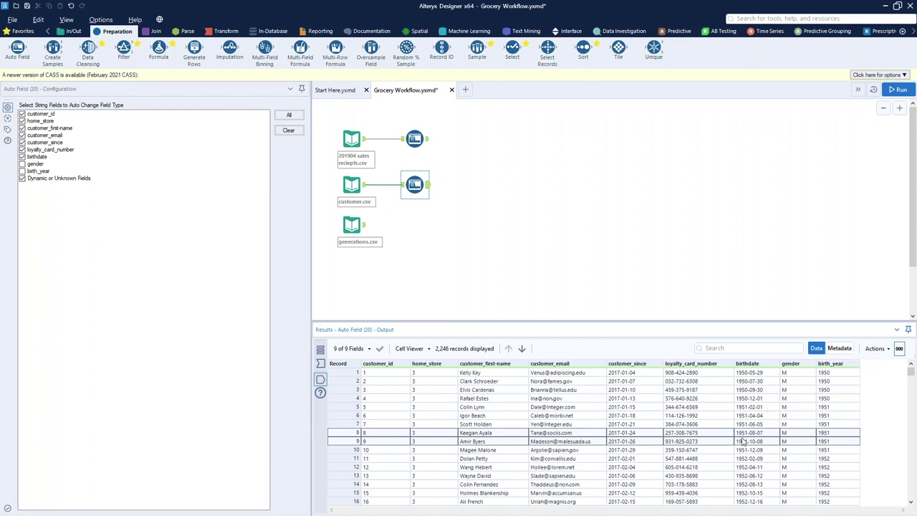
{"action": "left_click", "coordinate": [356, 140]}
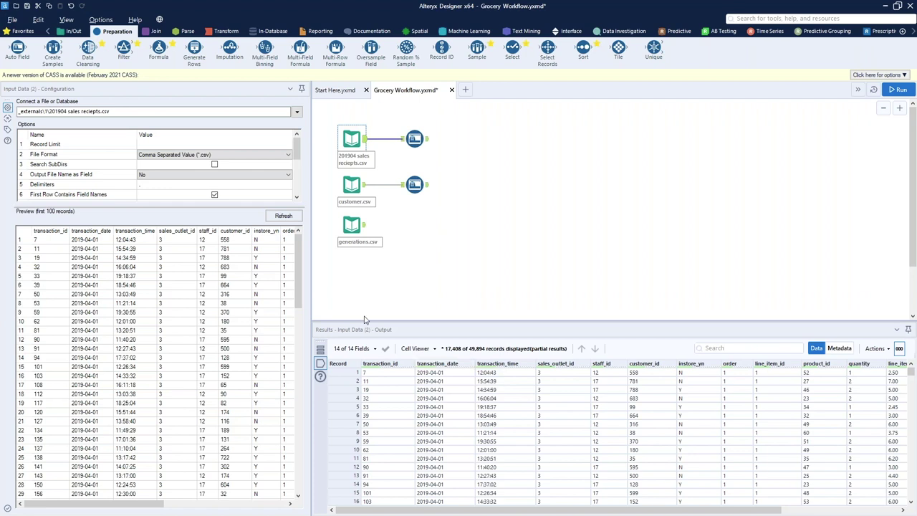
{"action": "left_click", "coordinate": [417, 186]}
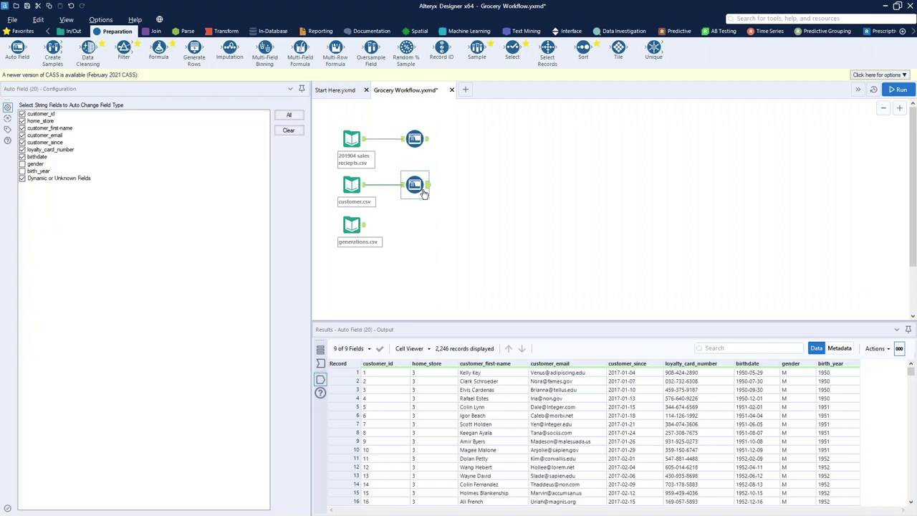
{"action": "left_click_drag", "start_coordinate": [747, 374], "coordinate": [757, 444]}
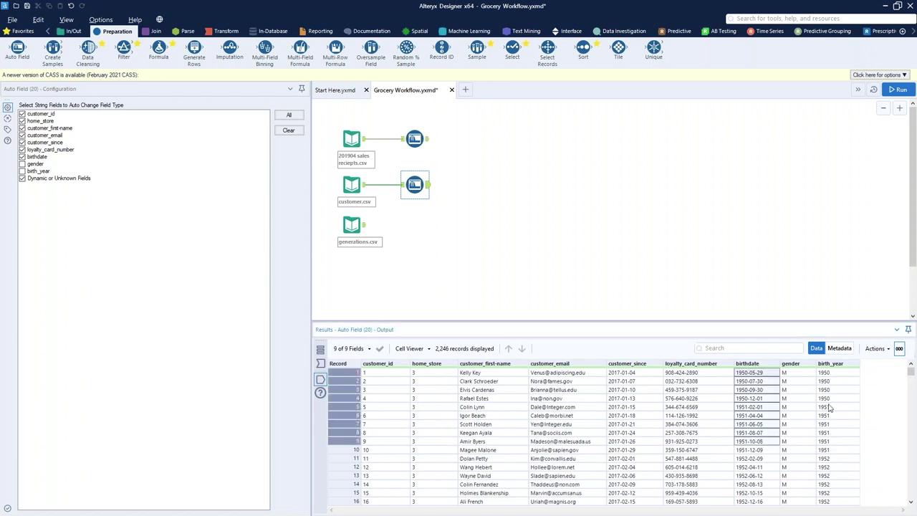
{"action": "left_click_drag", "start_coordinate": [832, 373], "coordinate": [836, 429]}
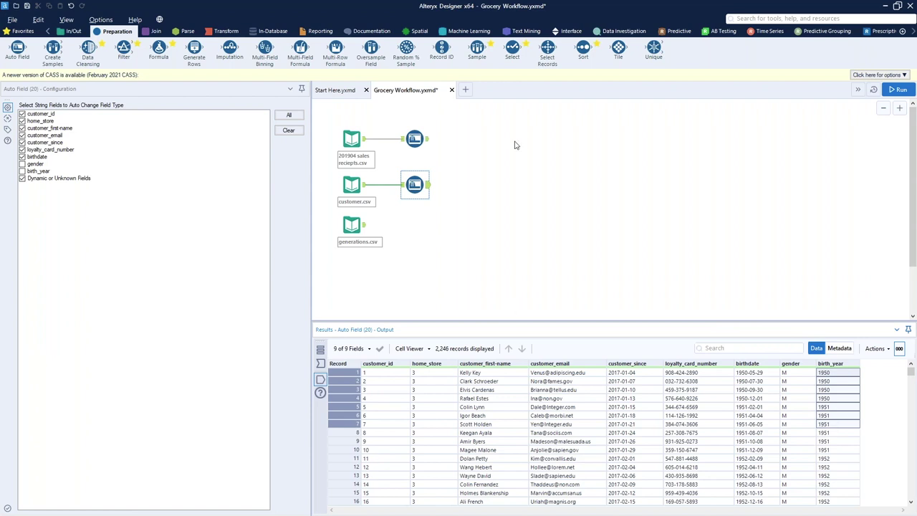
{"action": "left_click_drag", "start_coordinate": [158, 49], "coordinate": [466, 185]}
Add an Age column to the Formula tool with the expression 2021 - ToNumber([birth_year])
{"action": "left_click", "coordinate": [72, 115]}
{"action": "left_click", "coordinate": [75, 123]}
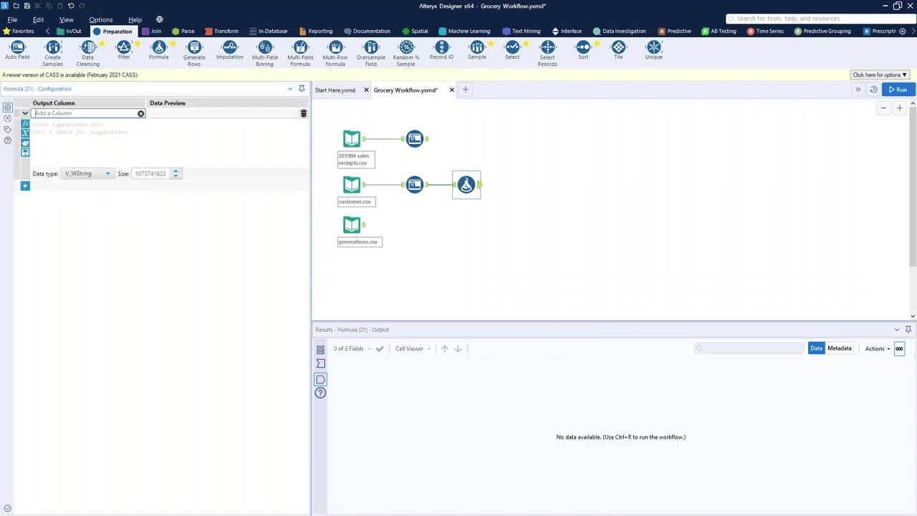
{"action": "type", "text": "Age"}
{"action": "left_click", "coordinate": [76, 127]}
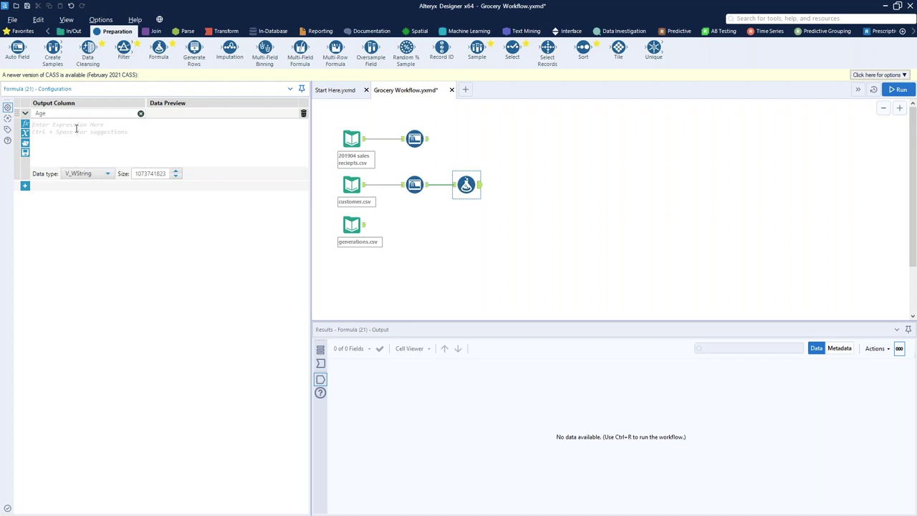
{"action": "type", "text": "2021 - t"}
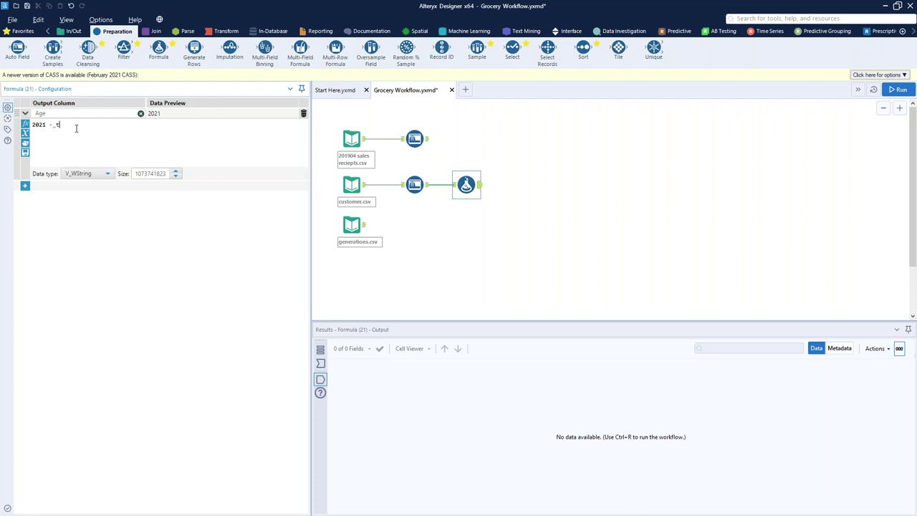
{"action": "type", "text": "on"}
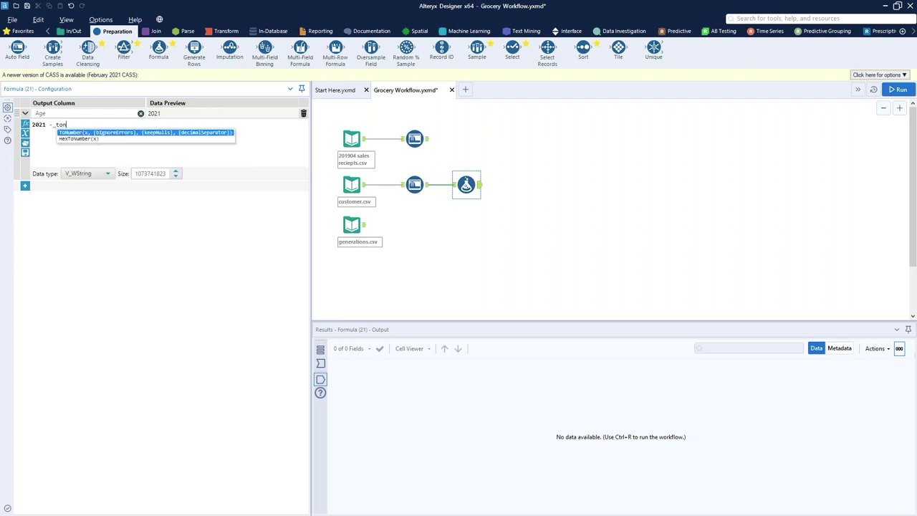
{"action": "key", "text": "Return"}
{"action": "type", "text": "["}
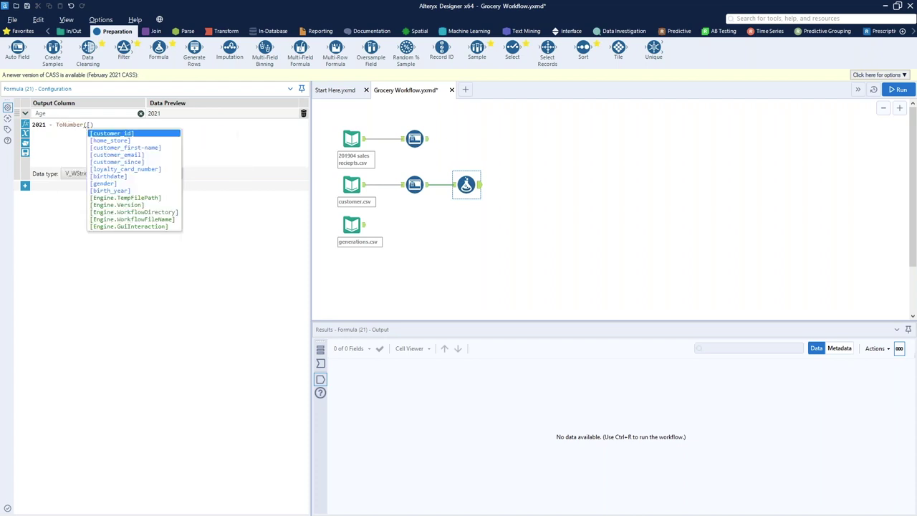
{"action": "type", "text": "brith"}
{"action": "key", "text": "BackSpace"}
{"action": "key", "text": "BackSpace"}
{"action": "type", "text": "i"}
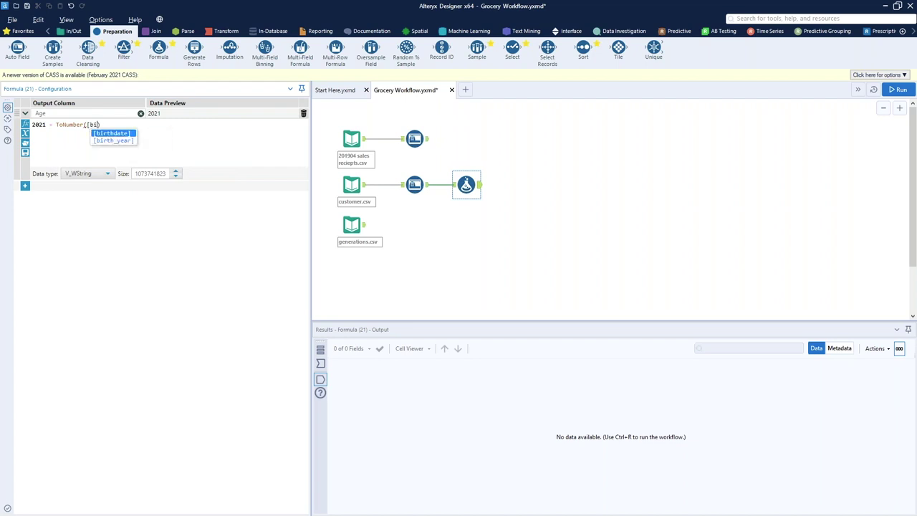
{"action": "type", "text": "r"}
{"action": "key", "text": "Down"}
{"action": "key", "text": "Return"}
{"action": "left_click", "coordinate": [440, 235]}
Run the workflow and compare the Formula output's Age values with birthdate, e.g. 71 for 1950
{"action": "key", "text": "ctrl+r"}
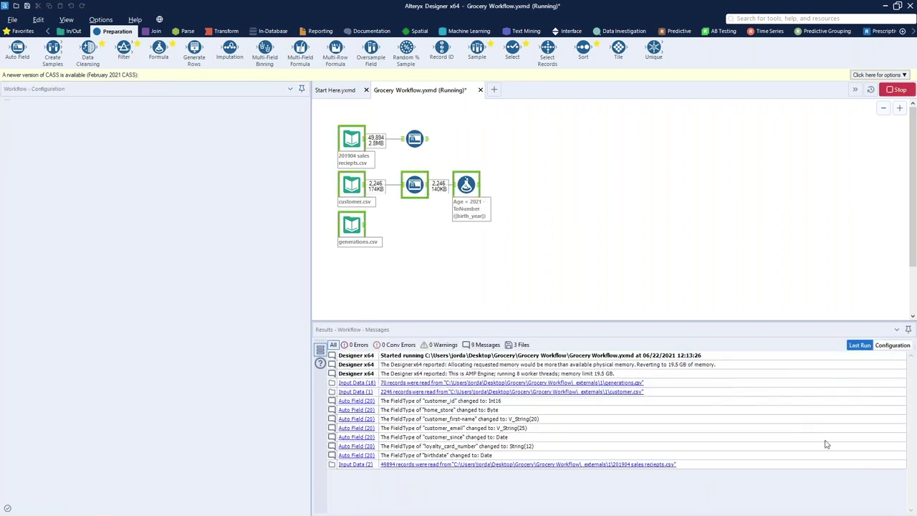
{"action": "left_click", "coordinate": [466, 185]}
{"action": "left_click_drag", "start_coordinate": [883, 381], "coordinate": [894, 434]}
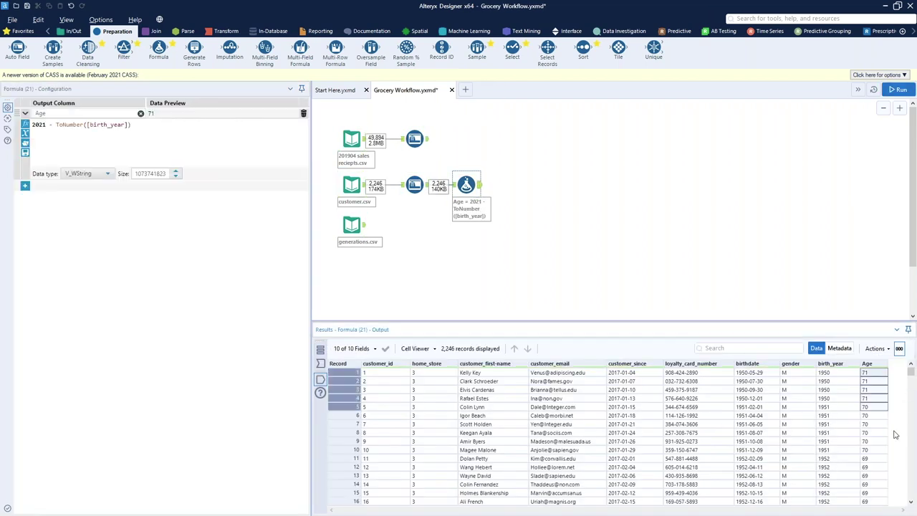
{"action": "left_click_drag", "start_coordinate": [759, 376], "coordinate": [770, 401]}
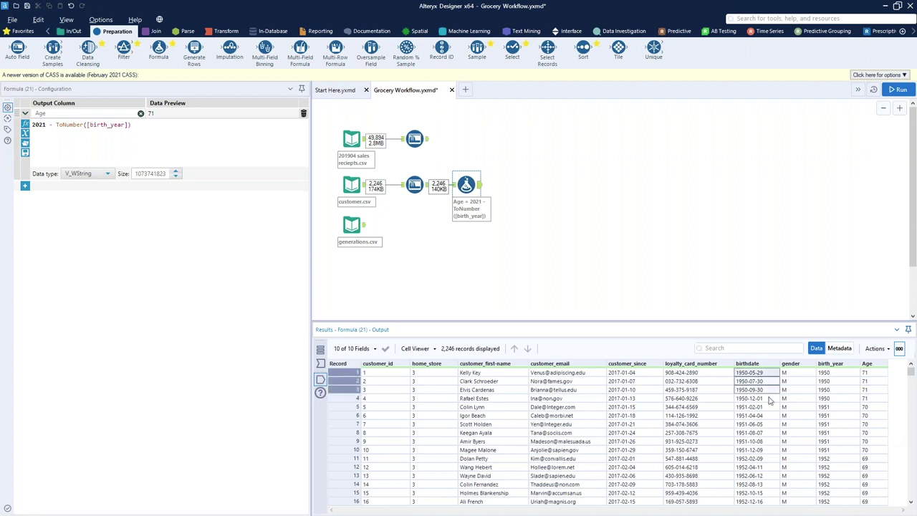
{"action": "left_click_drag", "start_coordinate": [883, 374], "coordinate": [877, 401]}
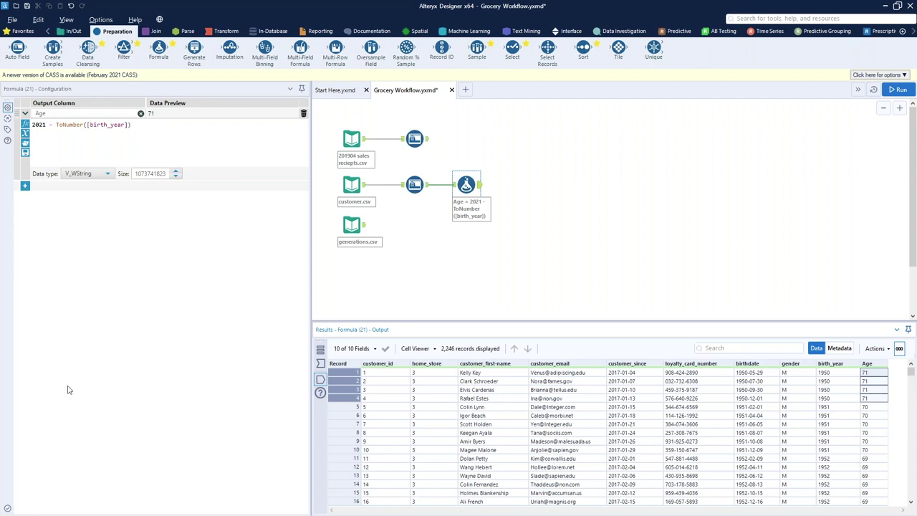
{"action": "left_click", "coordinate": [154, 31]}
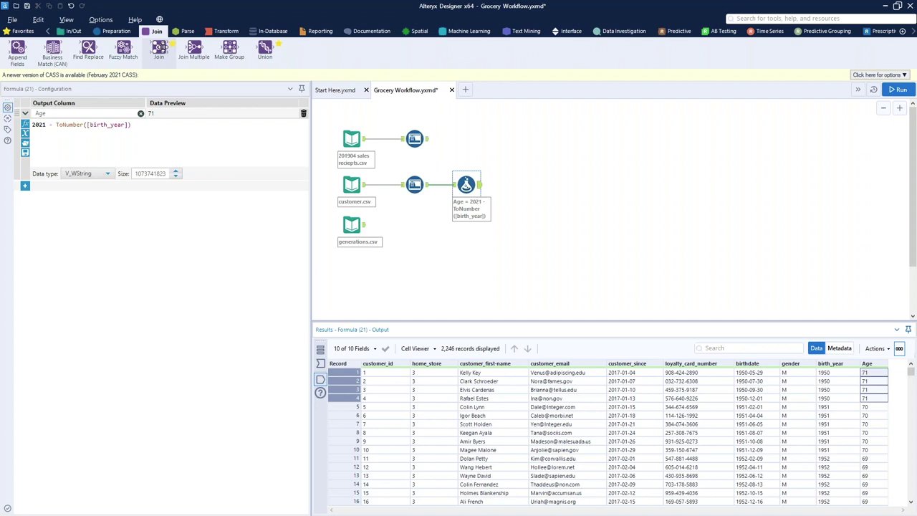
Compare customer birth_year values with the generations.csv lookup years 1947 to 1956
{"action": "left_click_drag", "start_coordinate": [838, 373], "coordinate": [831, 424]}
{"action": "left_click", "coordinate": [369, 230]}
{"action": "left_click", "coordinate": [352, 225]}
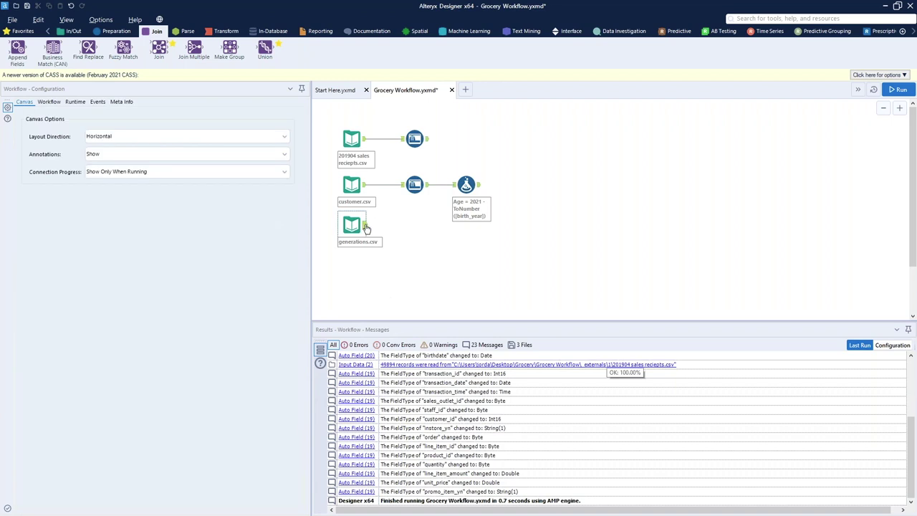
{"action": "left_click_drag", "start_coordinate": [373, 380], "coordinate": [389, 449]}
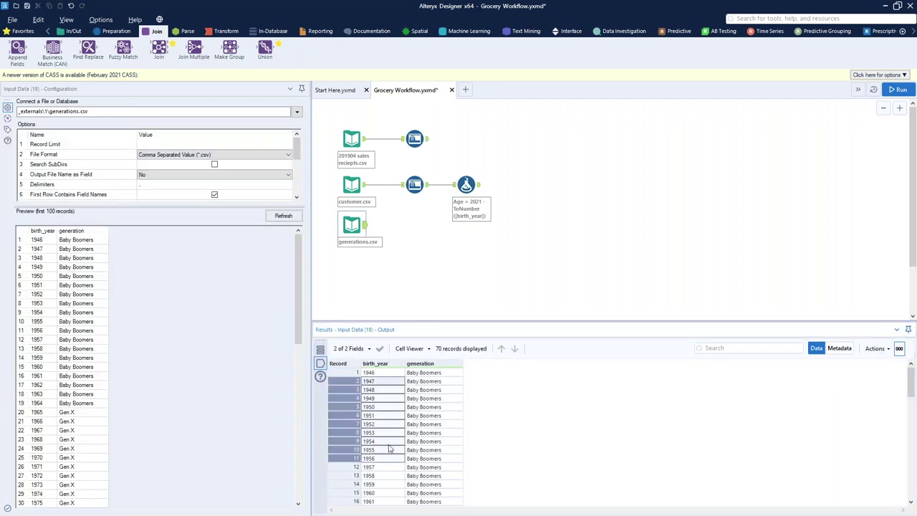
{"action": "right_click", "coordinate": [433, 482]}
{"action": "left_click", "coordinate": [441, 450]}
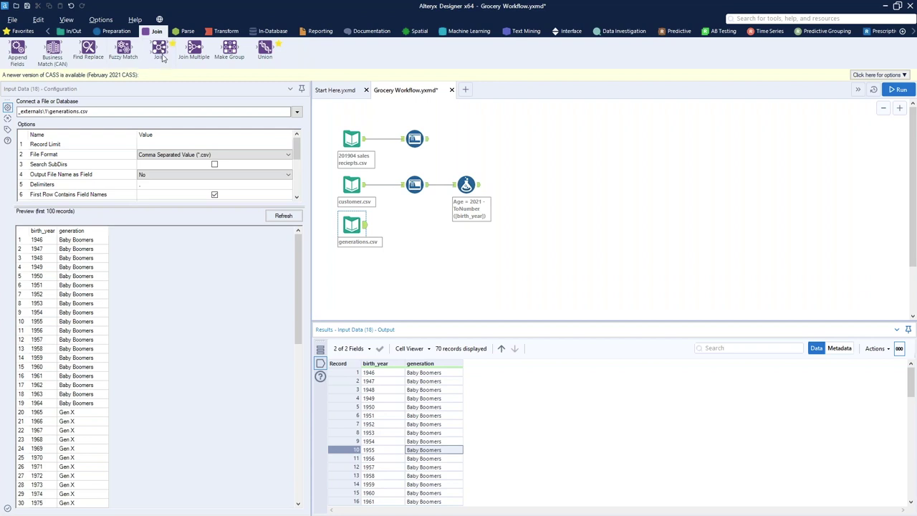
Join the Formula output with generations.csv on birth_year, dropping the right birth_year, and run
{"action": "left_click_drag", "start_coordinate": [159, 47], "coordinate": [523, 190]}
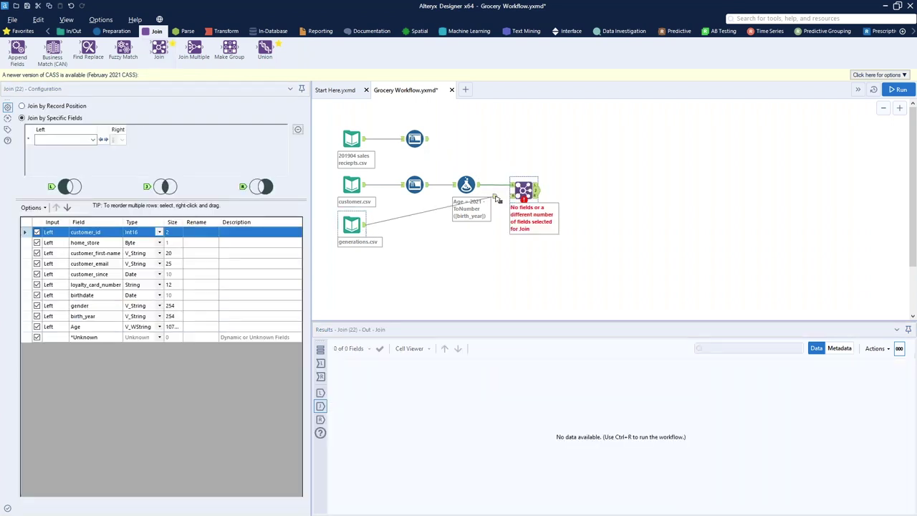
{"action": "left_click_drag", "start_coordinate": [365, 227], "coordinate": [512, 194]}
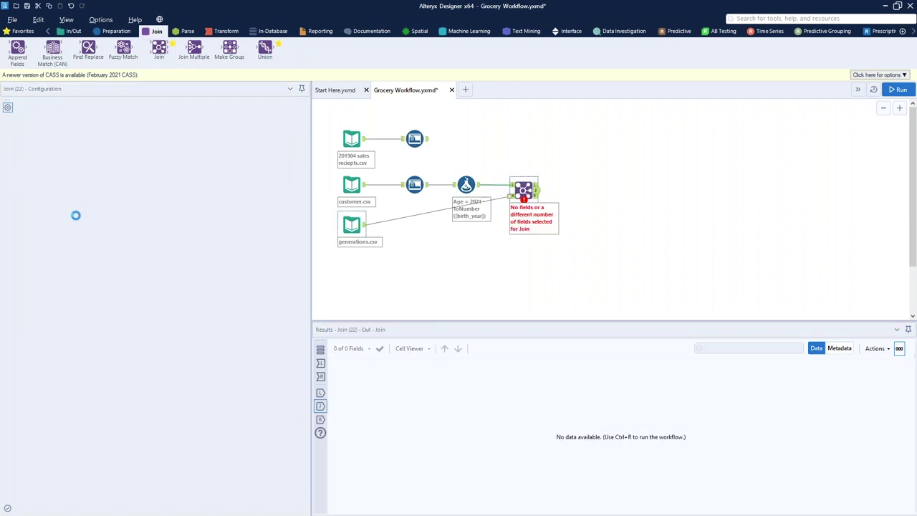
{"action": "left_click", "coordinate": [65, 139]}
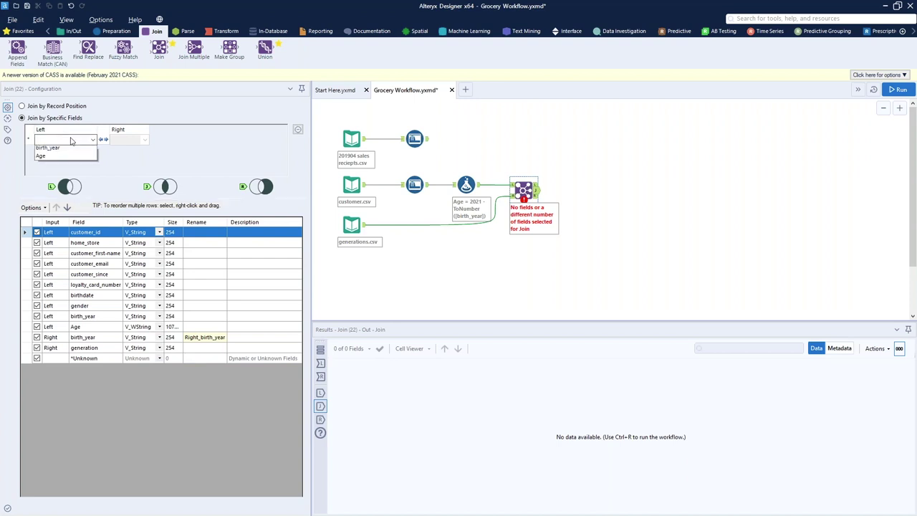
{"action": "left_click", "coordinate": [67, 217]}
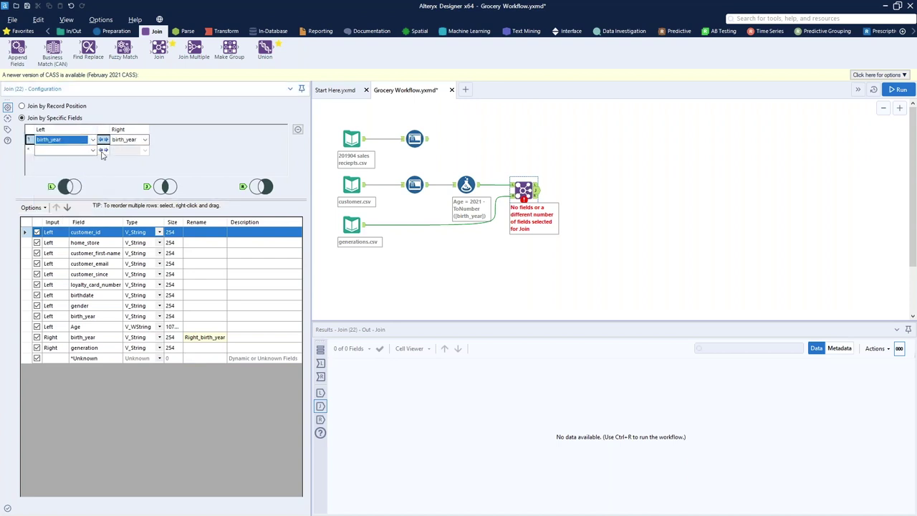
{"action": "left_click", "coordinate": [38, 338]}
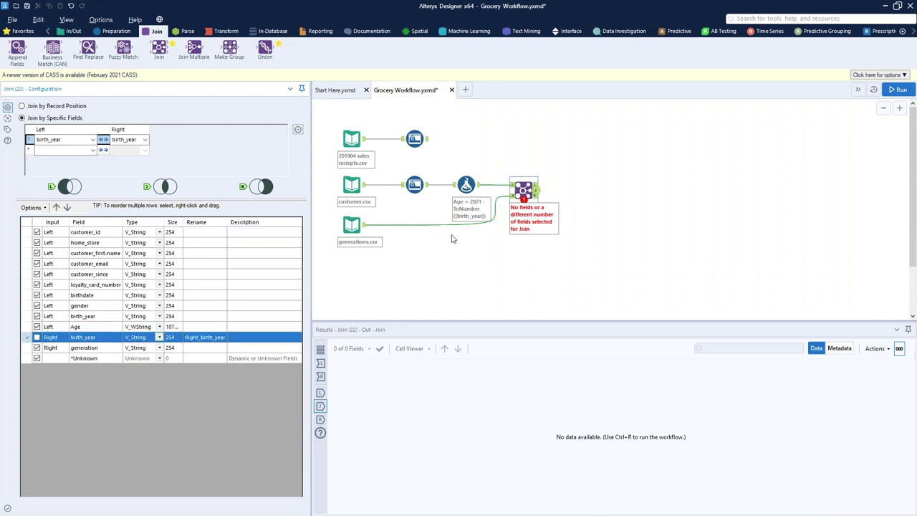
{"action": "left_click", "coordinate": [899, 91]}
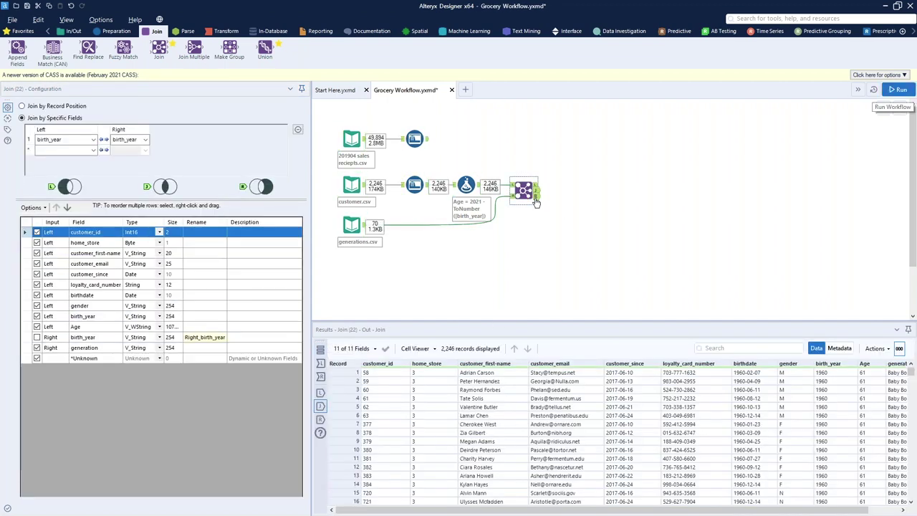
{"action": "left_click", "coordinate": [535, 198]}
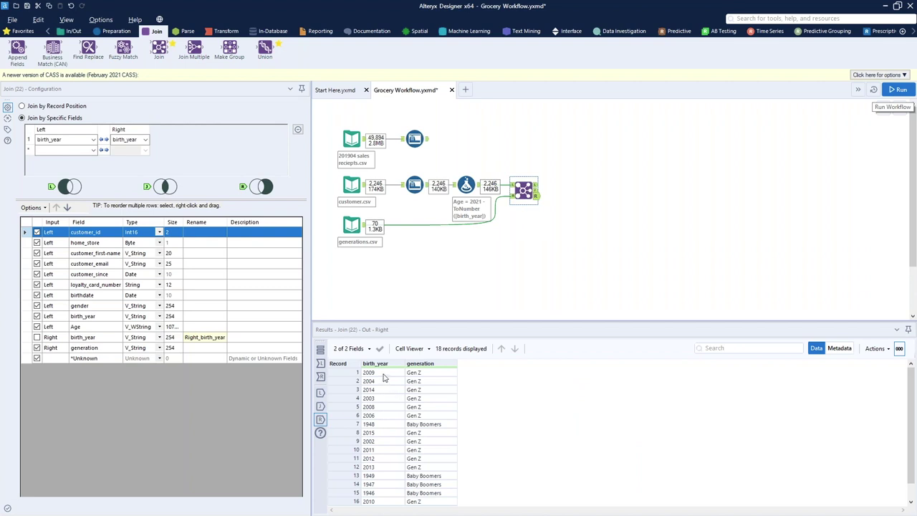
{"action": "scroll", "coordinate": [431, 478], "scroll_direction": "down", "scroll_amount": 1}
{"action": "left_click_drag", "start_coordinate": [431, 484], "coordinate": [373, 392]}
{"action": "left_click", "coordinate": [397, 428]}
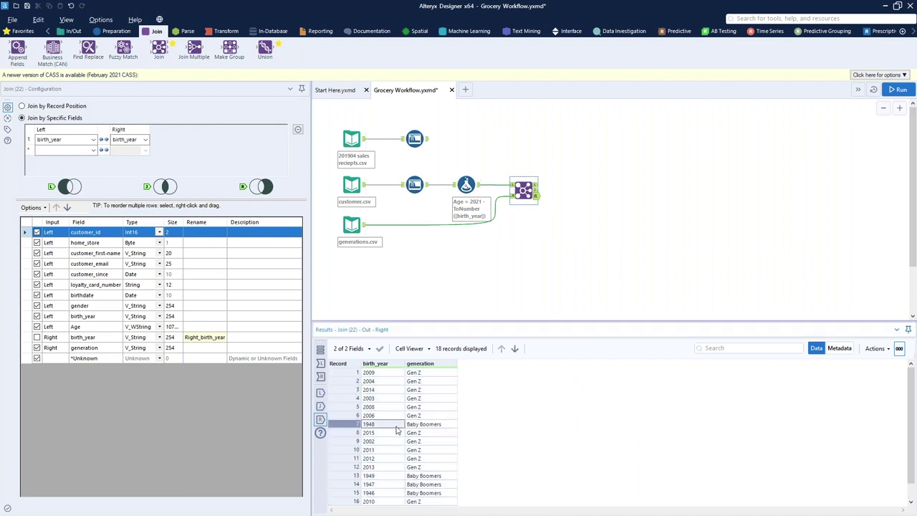
{"action": "scroll", "coordinate": [397, 430], "scroll_direction": "down", "scroll_amount": 1}
{"action": "left_click_drag", "start_coordinate": [349, 483], "coordinate": [349, 475]}
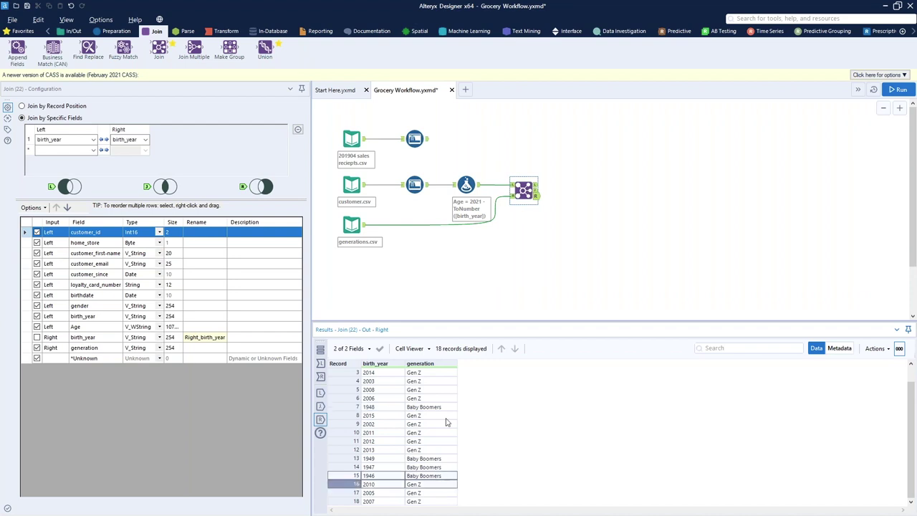
{"action": "left_click", "coordinate": [535, 186]}
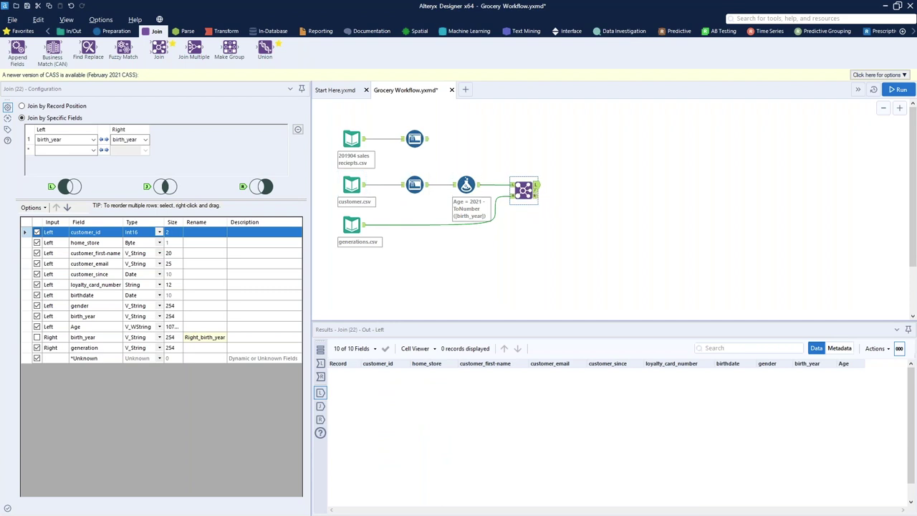
{"action": "left_click", "coordinate": [536, 190]}
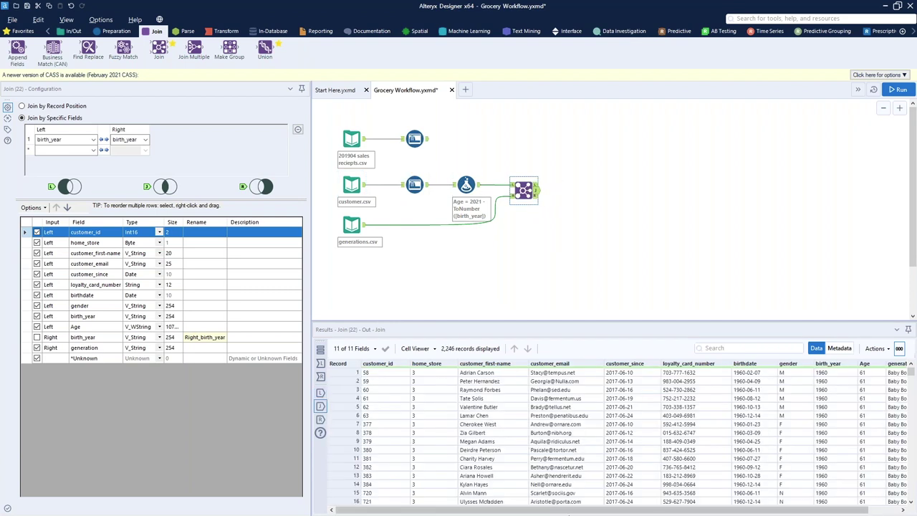
{"action": "left_click_drag", "start_coordinate": [573, 511], "coordinate": [854, 422]}
{"action": "left_click_drag", "start_coordinate": [872, 374], "coordinate": [901, 459]}
{"action": "left_click_drag", "start_coordinate": [909, 382], "coordinate": [910, 366]}
{"action": "left_click_drag", "start_coordinate": [869, 512], "coordinate": [545, 501]}
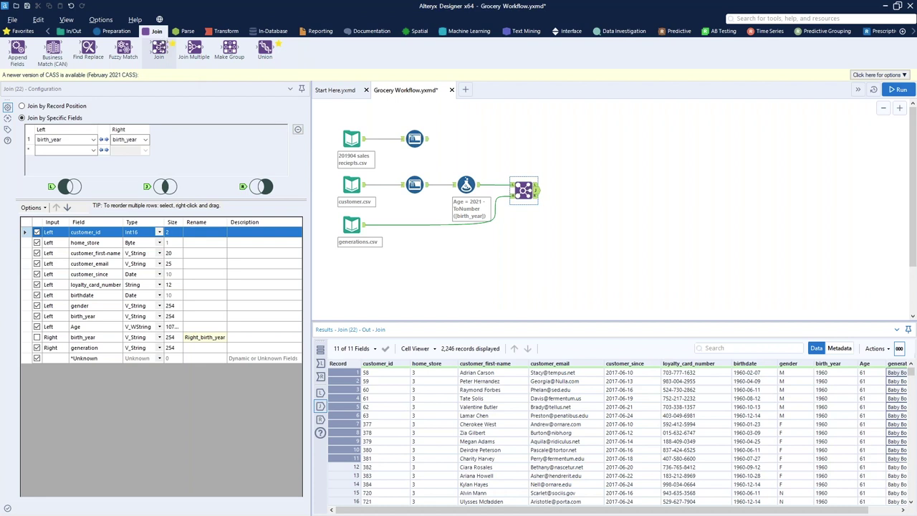
Join sales receipts to customer generation data on customer_id, excluding the right customer_id, and run the workflow
{"action": "left_click_drag", "start_coordinate": [161, 46], "coordinate": [428, 139]}
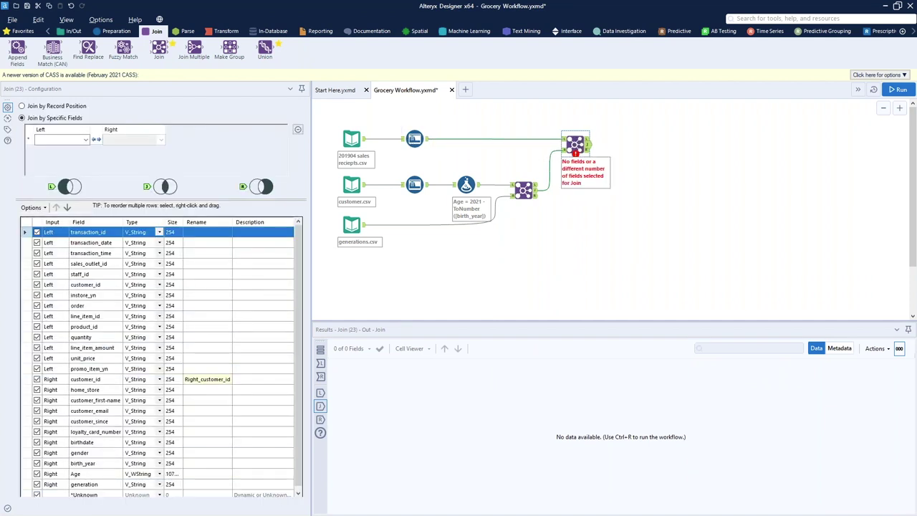
{"action": "left_click", "coordinate": [72, 140]}
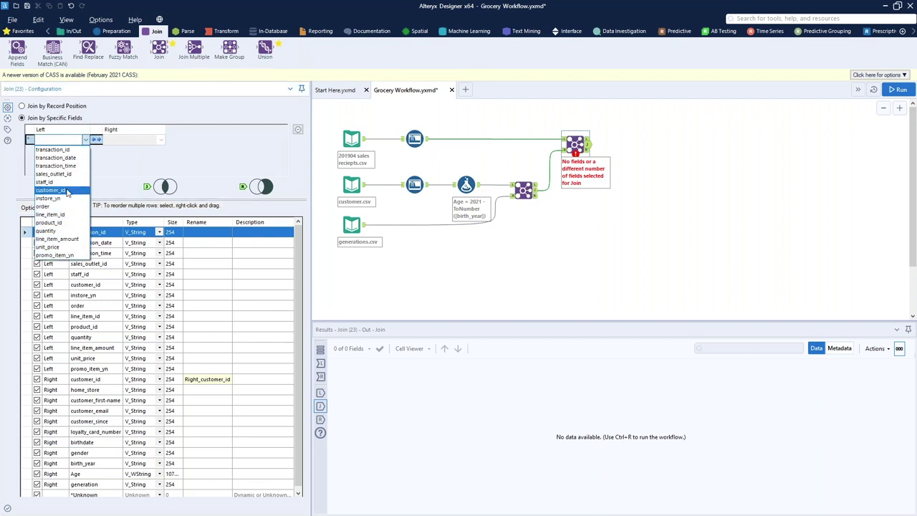
{"action": "left_click", "coordinate": [51, 190]}
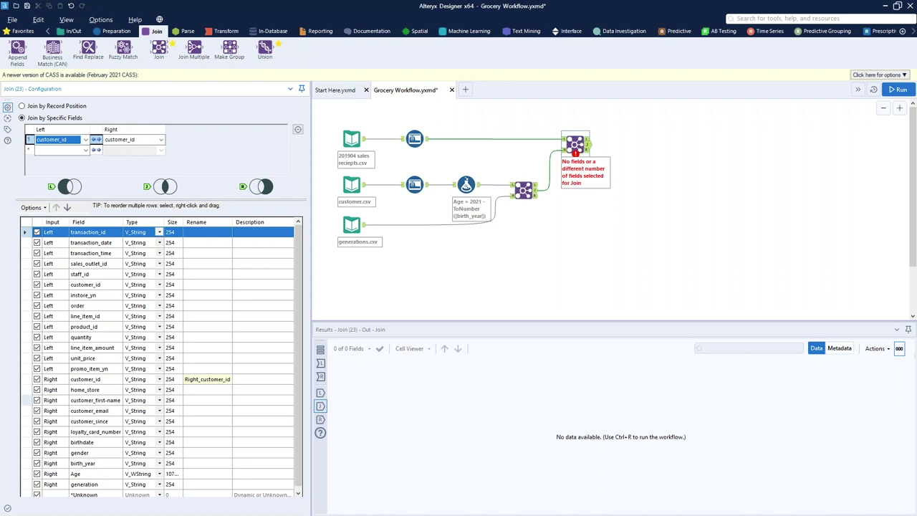
{"action": "left_click", "coordinate": [37, 379]}
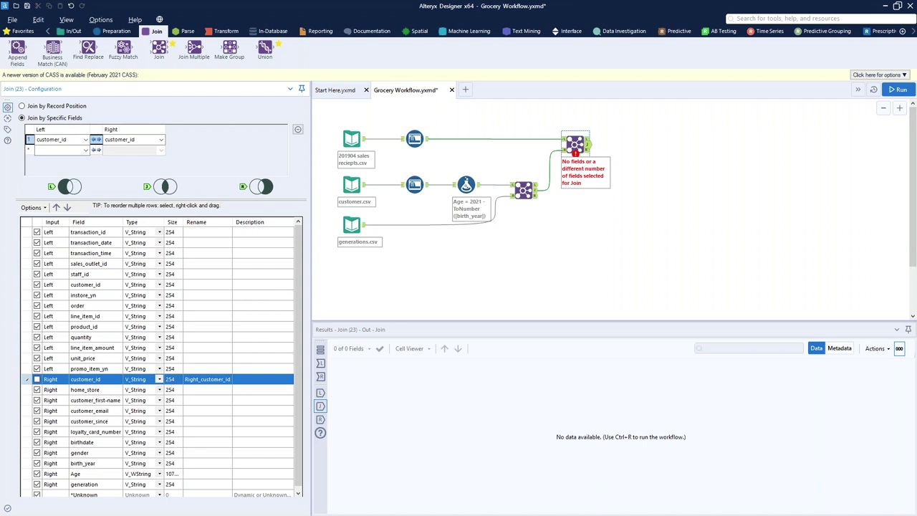
{"action": "scroll", "coordinate": [206, 381], "scroll_direction": "down", "scroll_amount": 1}
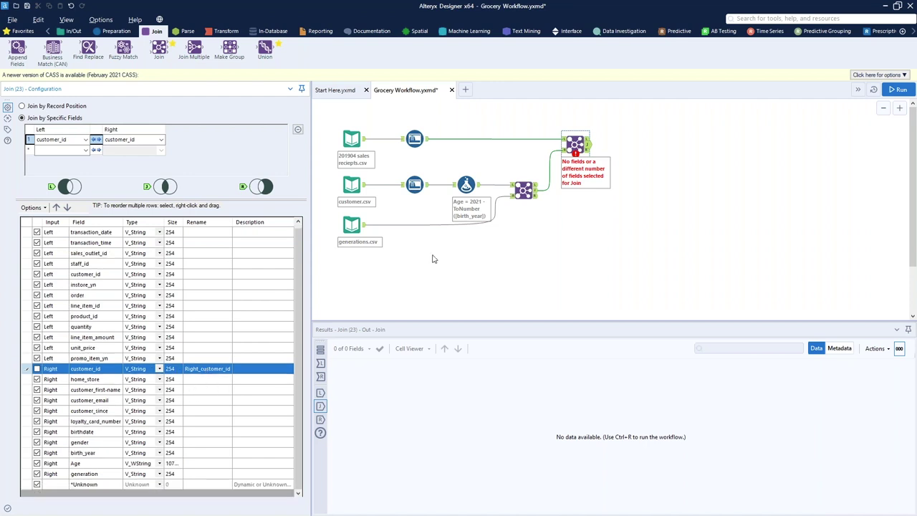
{"action": "left_click", "coordinate": [897, 89]}
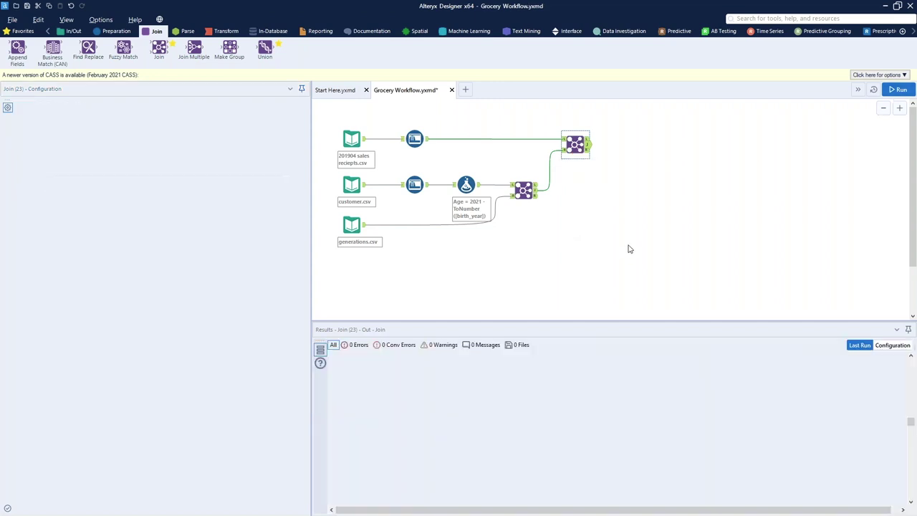
Review the Join's outputs: the single unmatched customer, then joined records with Gen Z and Age values
{"action": "left_click", "coordinate": [586, 141]}
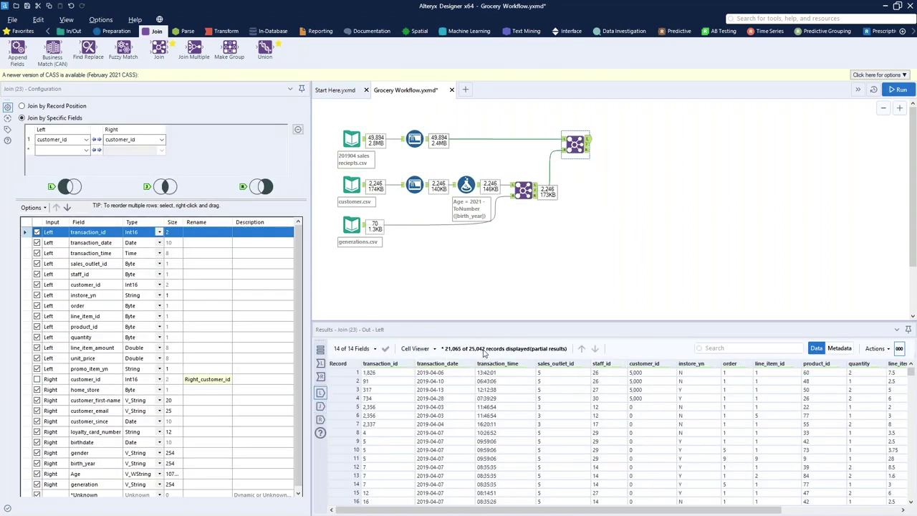
{"action": "left_click", "coordinate": [588, 151]}
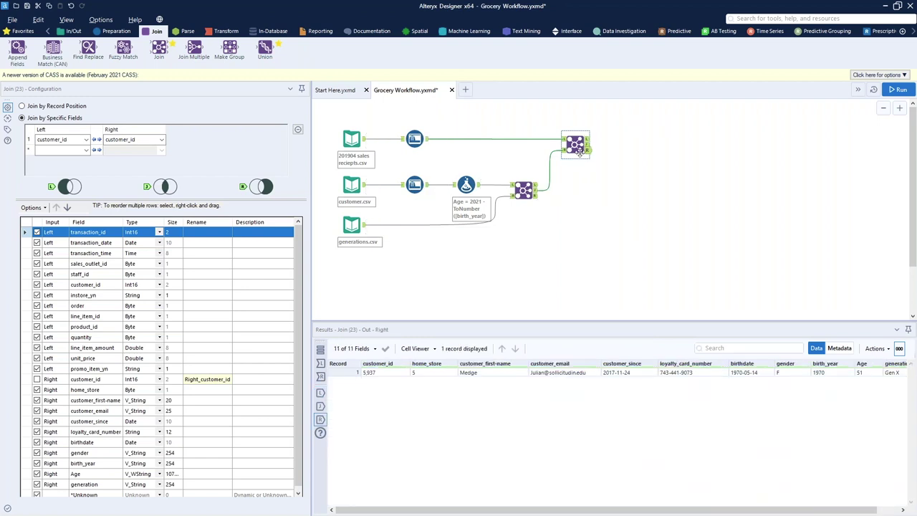
{"action": "left_click", "coordinate": [367, 374]}
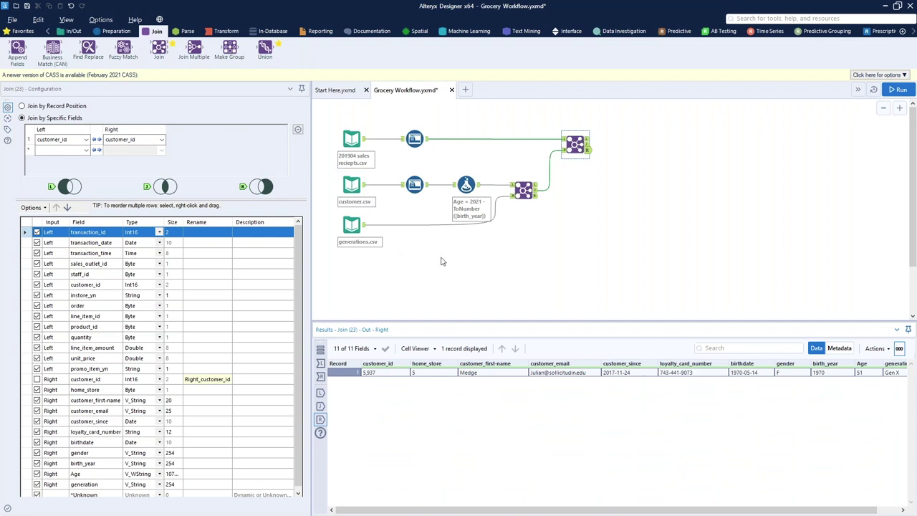
{"action": "left_click", "coordinate": [587, 145]}
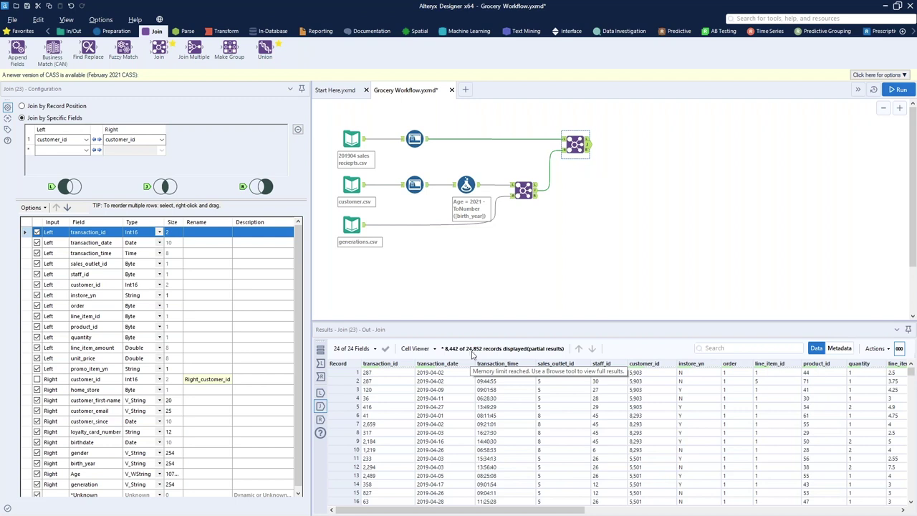
{"action": "left_click_drag", "start_coordinate": [554, 510], "coordinate": [559, 509]}
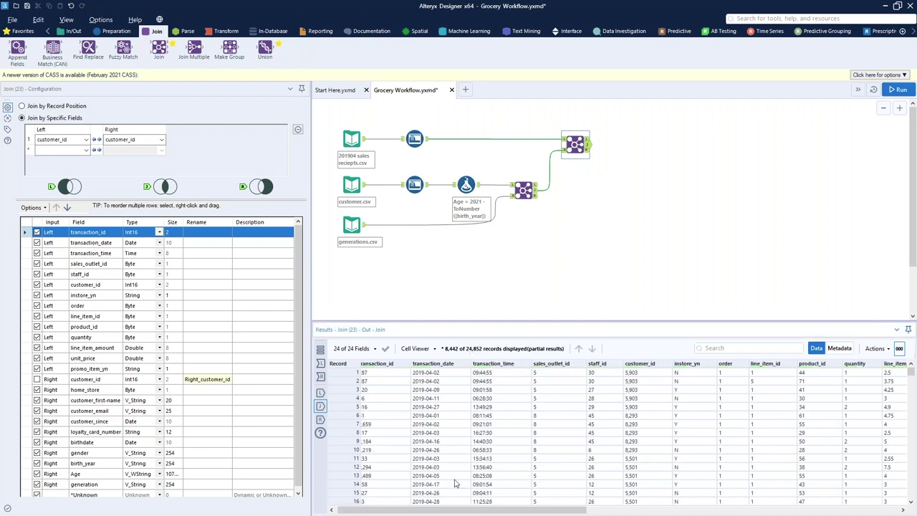
{"action": "left_click_drag", "start_coordinate": [378, 373], "coordinate": [509, 446]}
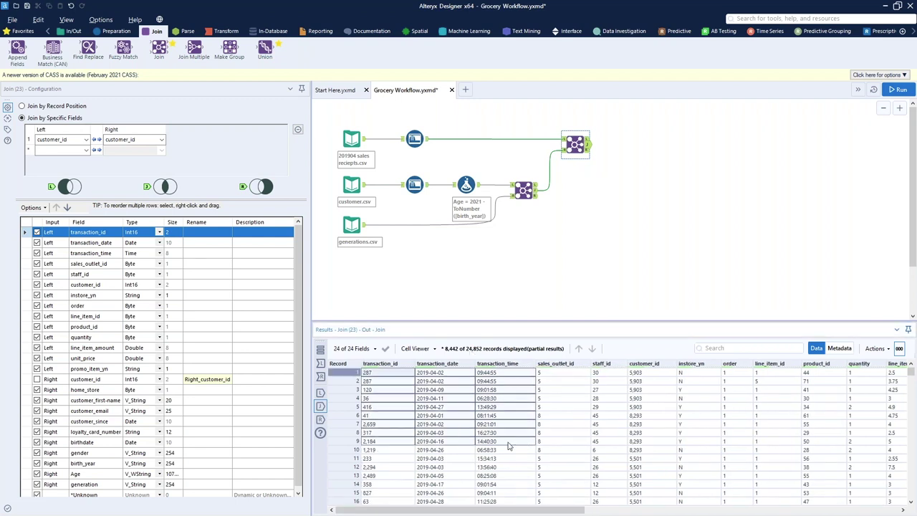
{"action": "left_click_drag", "start_coordinate": [509, 510], "coordinate": [823, 510]}
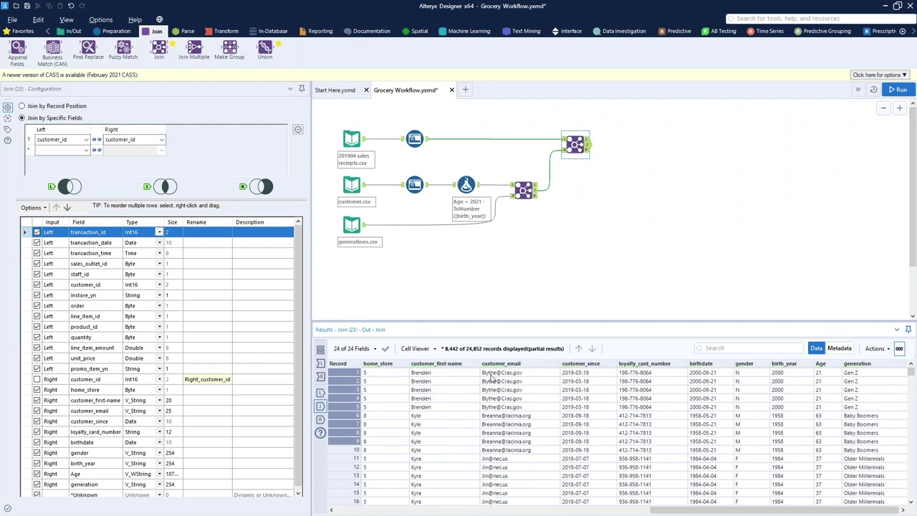
{"action": "left_click_drag", "start_coordinate": [425, 375], "coordinate": [562, 407]}
{"action": "left_click_drag", "start_coordinate": [849, 374], "coordinate": [852, 407]}
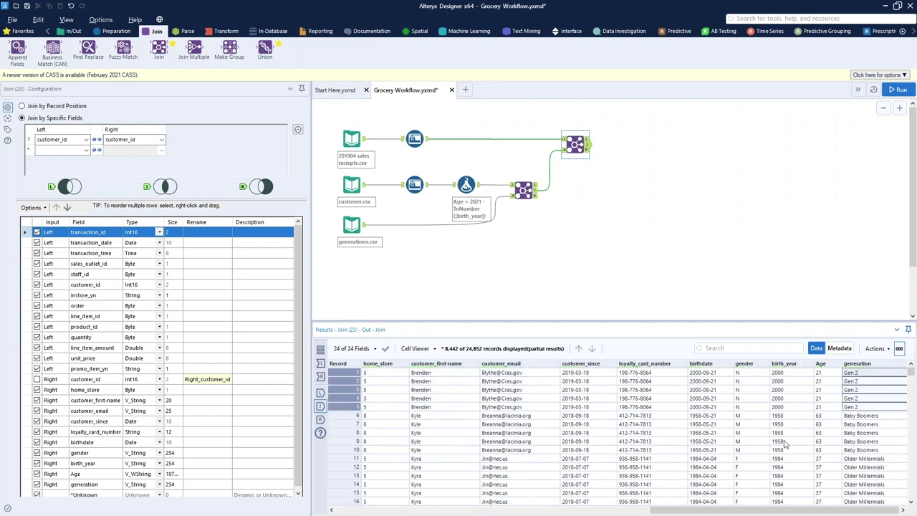
{"action": "left_click_drag", "start_coordinate": [831, 375], "coordinate": [823, 416]}
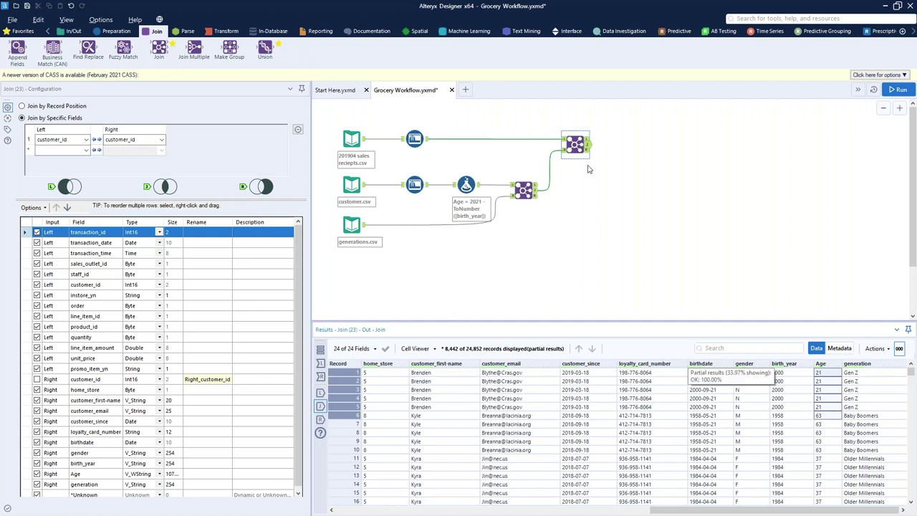
Inspect the left output's 25,042 unmatched sales records, many with customer_id 0
{"action": "left_click", "coordinate": [586, 139]}
{"action": "left_click_drag", "start_coordinate": [588, 511], "coordinate": [462, 510]}
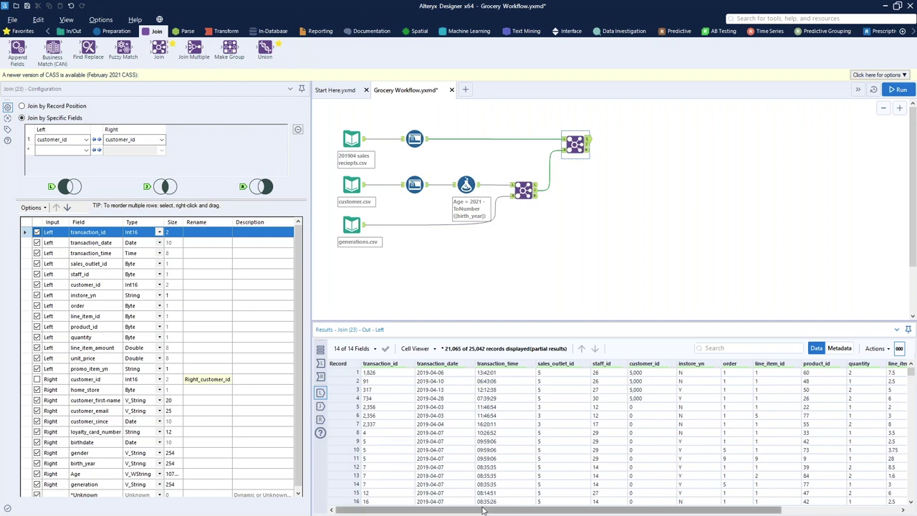
{"action": "left_click_drag", "start_coordinate": [593, 510], "coordinate": [710, 509]}
{"action": "scroll", "coordinate": [472, 394], "scroll_direction": "down", "scroll_amount": 17}
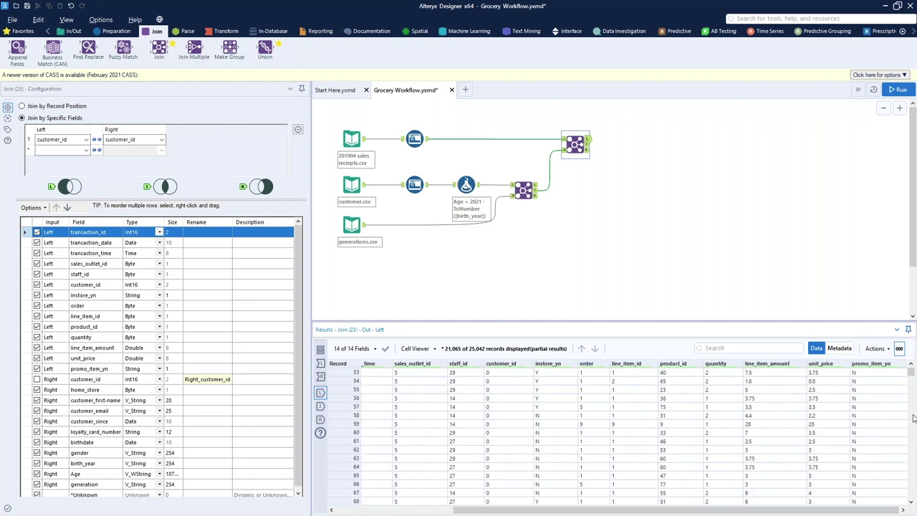
{"action": "left_click_drag", "start_coordinate": [911, 370], "coordinate": [911, 373]}
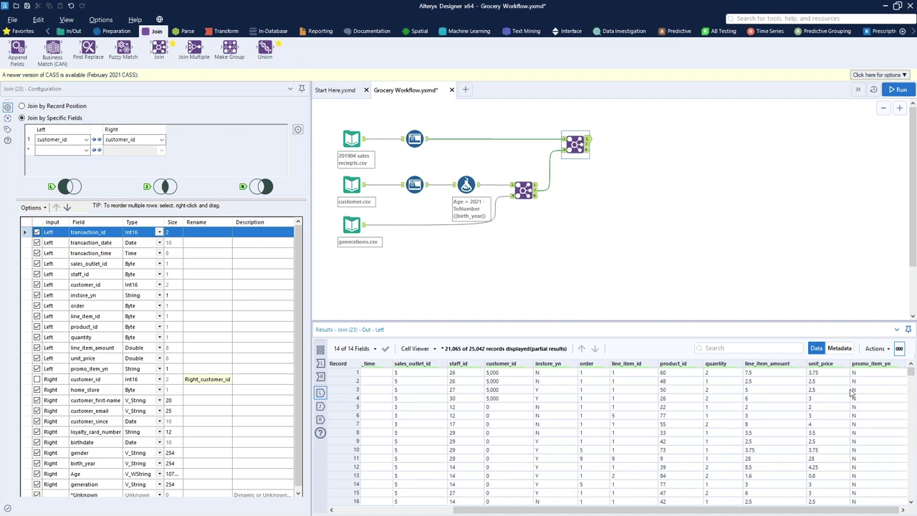
{"action": "left_click_drag", "start_coordinate": [501, 510], "coordinate": [374, 466]}
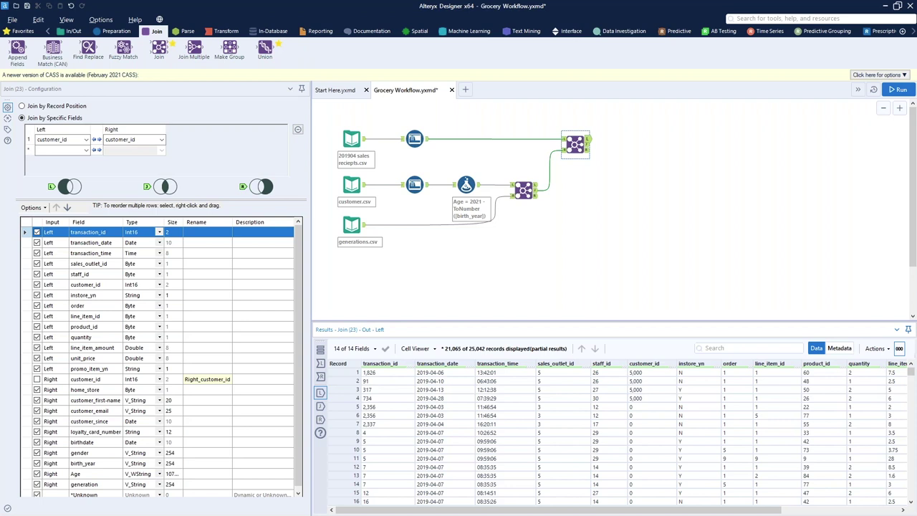
{"action": "left_click", "coordinate": [211, 33]}
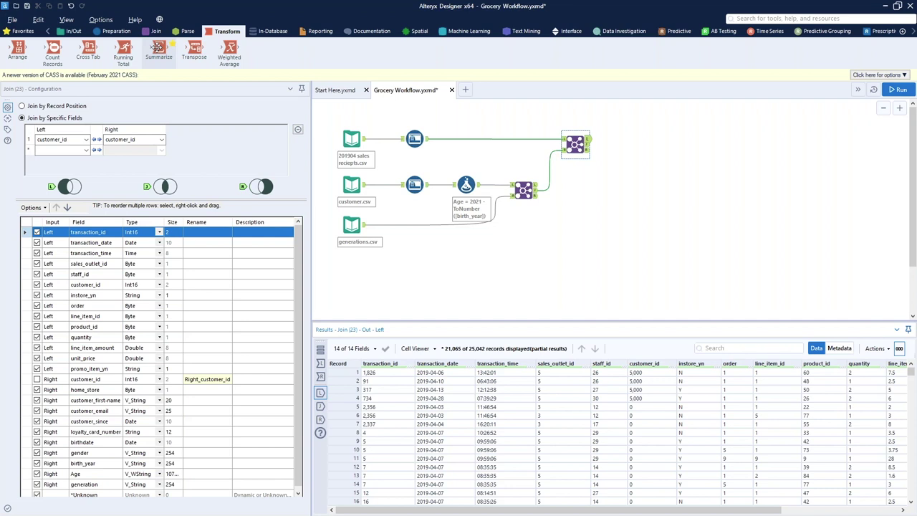
Add a Summarize tool after the Join and group by customer_id
{"action": "left_click_drag", "start_coordinate": [155, 49], "coordinate": [628, 145]}
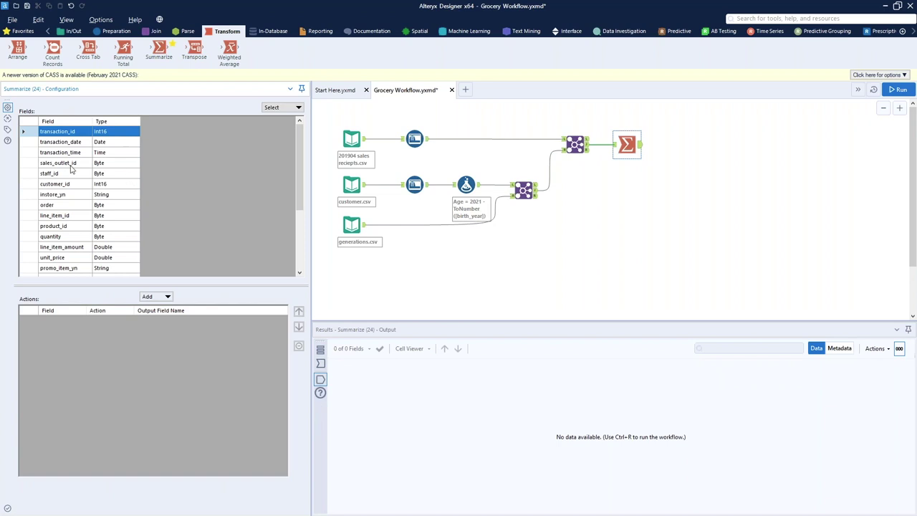
{"action": "scroll", "coordinate": [65, 236], "scroll_direction": "down", "scroll_amount": 3}
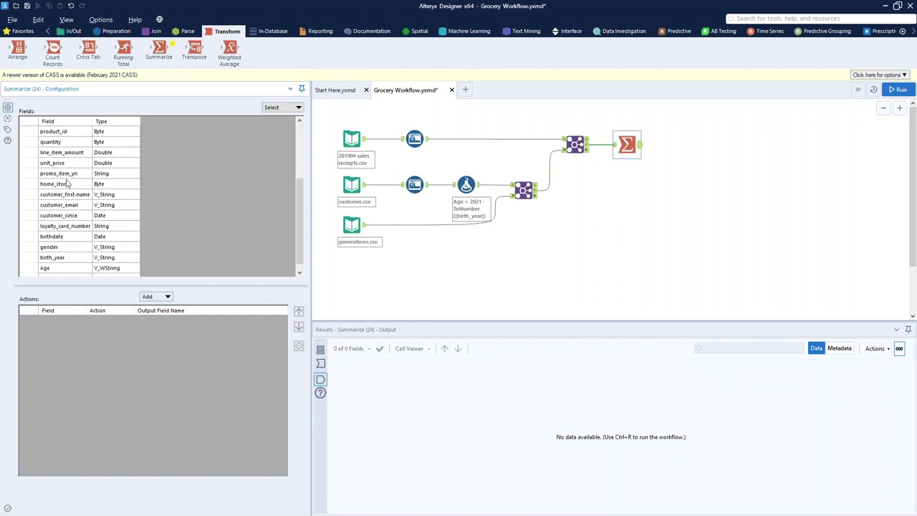
{"action": "scroll", "coordinate": [65, 197], "scroll_direction": "down", "scroll_amount": 1}
{"action": "scroll", "coordinate": [65, 210], "scroll_direction": "up", "scroll_amount": 4}
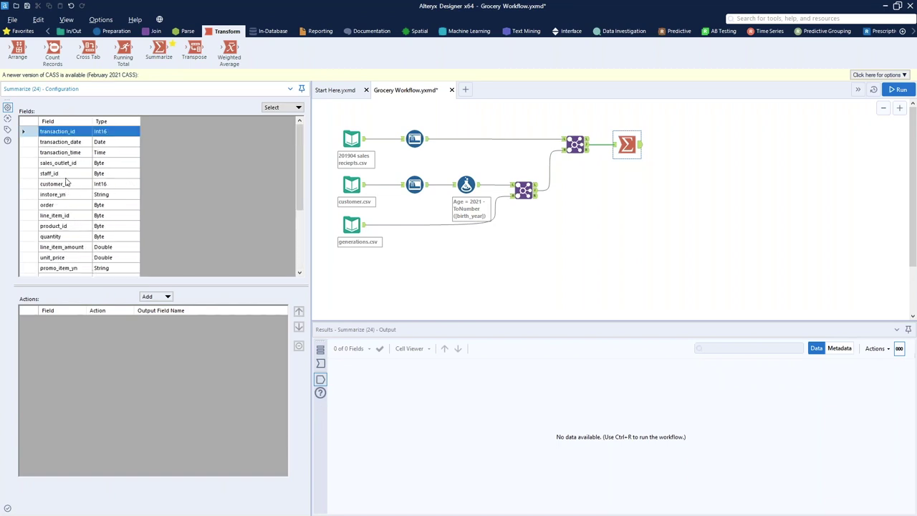
{"action": "left_click", "coordinate": [68, 185]}
{"action": "left_click", "coordinate": [156, 295]}
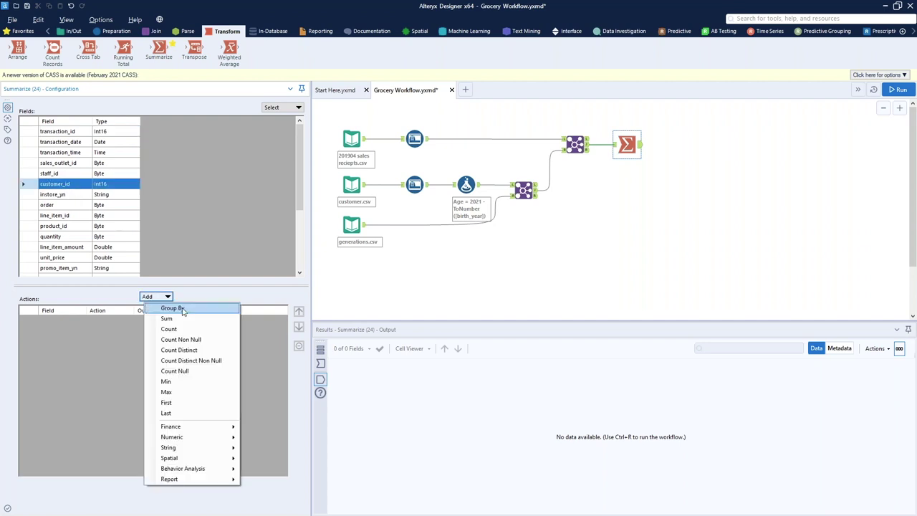
{"action": "left_click", "coordinate": [172, 307]}
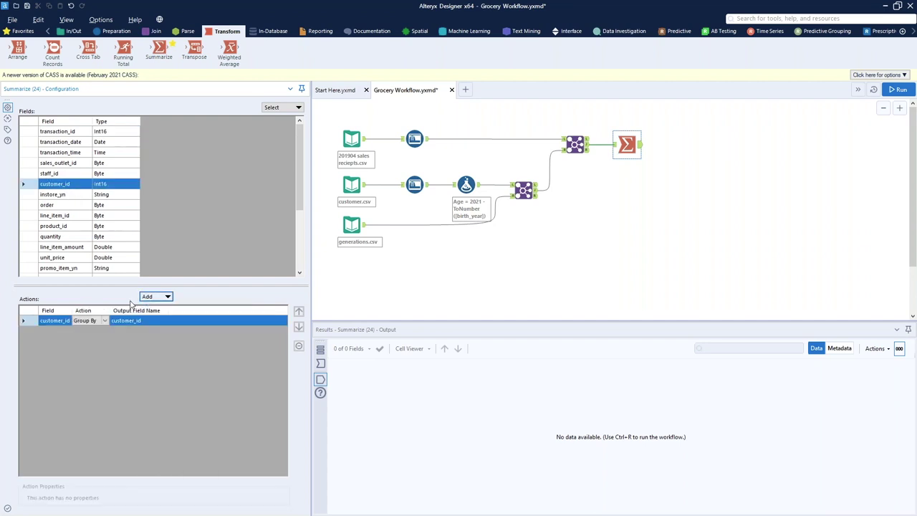
Also group the summary by generation, gender and Age
{"action": "scroll", "coordinate": [79, 215], "scroll_direction": "down", "scroll_amount": 4}
{"action": "left_click", "coordinate": [80, 267]}
{"action": "left_click", "coordinate": [156, 296]}
{"action": "left_click", "coordinate": [174, 309]}
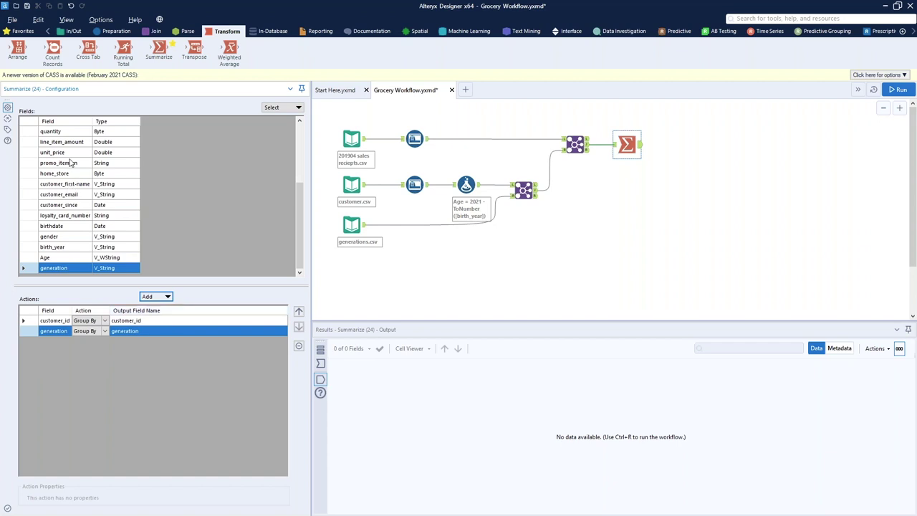
{"action": "left_click", "coordinate": [76, 236]}
{"action": "left_click", "coordinate": [92, 258], "text": "ctrl"}
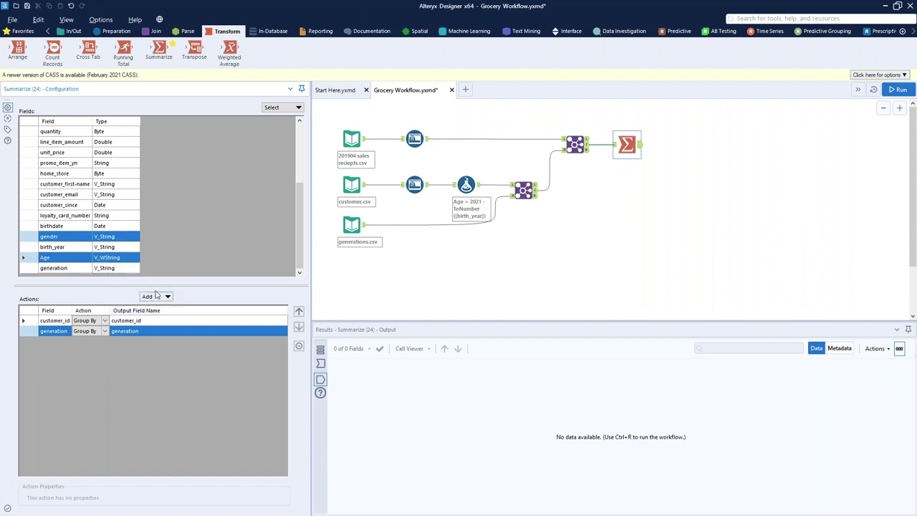
{"action": "left_click", "coordinate": [157, 296]}
{"action": "left_click", "coordinate": [179, 307]}
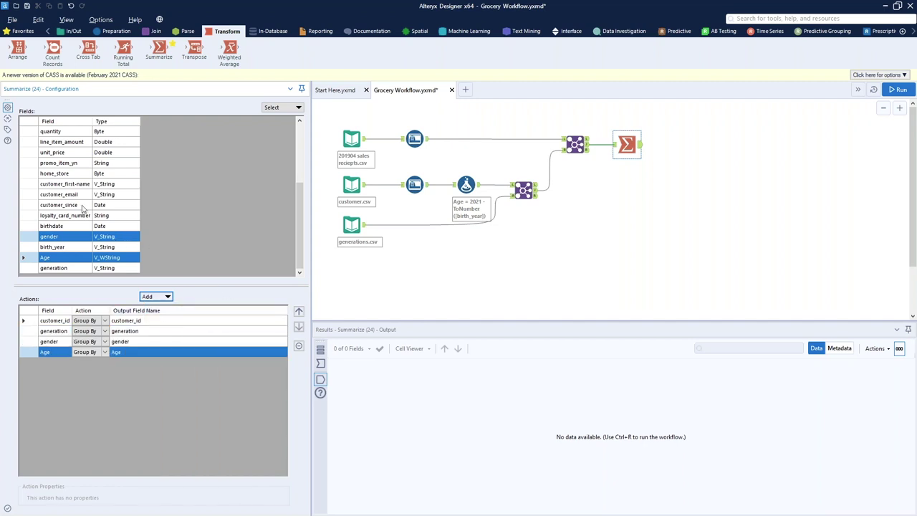
Sum line_item_amount and rename the output field to Total Spend
{"action": "left_click", "coordinate": [72, 153]}
{"action": "left_click", "coordinate": [158, 296]}
{"action": "left_click", "coordinate": [169, 318]}
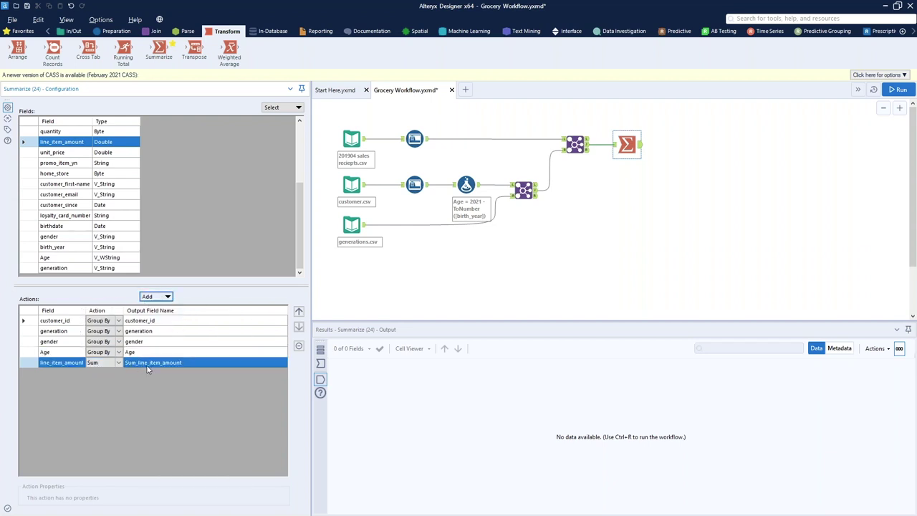
{"action": "left_click", "coordinate": [147, 366]}
{"action": "type", "text": "Total Spend"}
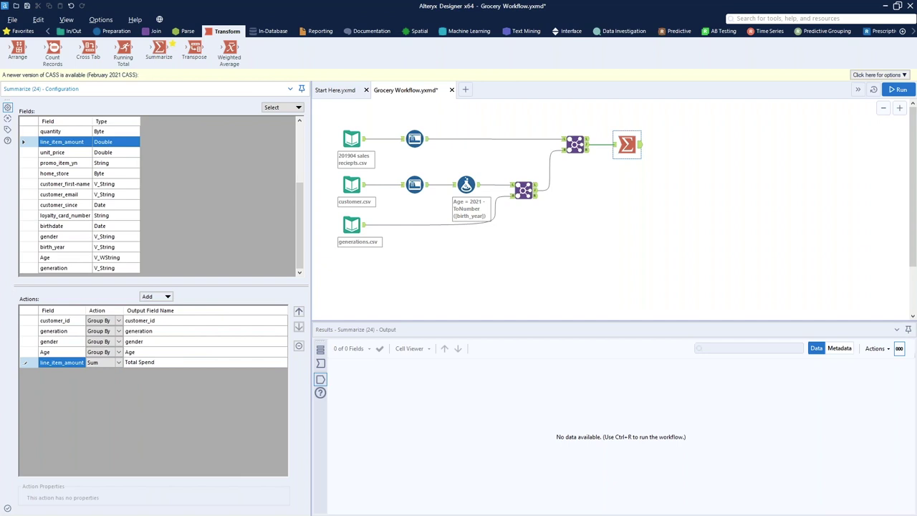
{"action": "left_click", "coordinate": [640, 196]}
Run with Ctrl+R and review 2,245 summarized records showing generation, gender, Age and Total Spend
{"action": "key", "text": "ctrl+r"}
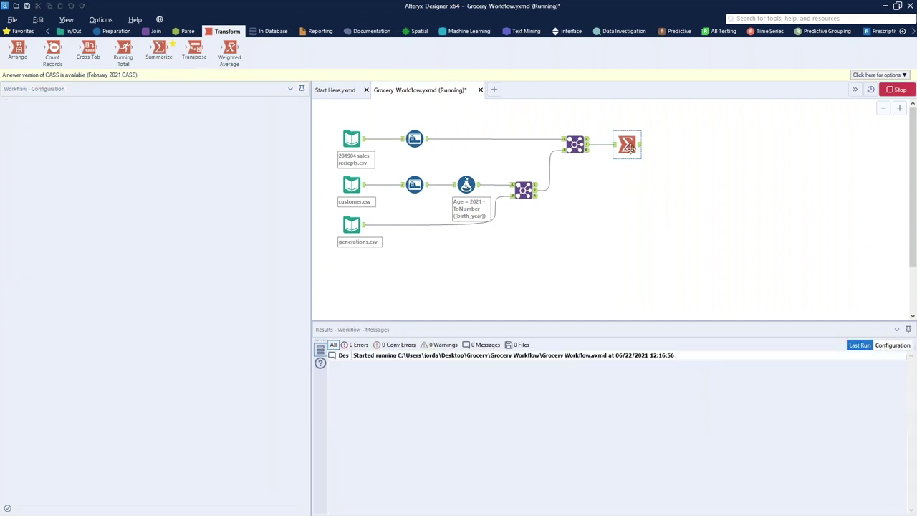
{"action": "left_click", "coordinate": [626, 144]}
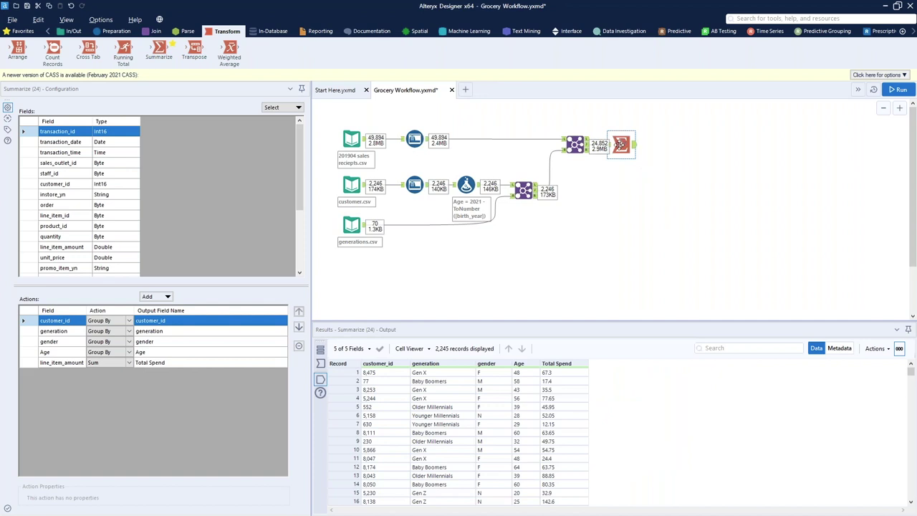
{"action": "left_click", "coordinate": [582, 145]}
{"action": "left_click", "coordinate": [620, 145]}
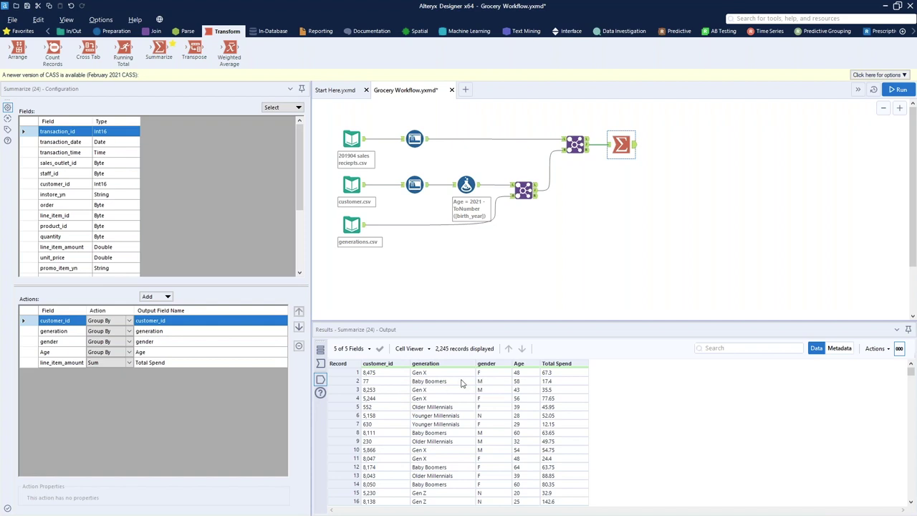
{"action": "left_click_drag", "start_coordinate": [382, 377], "coordinate": [378, 462]}
{"action": "left_click_drag", "start_coordinate": [426, 376], "coordinate": [428, 459]}
{"action": "left_click_drag", "start_coordinate": [490, 374], "coordinate": [556, 446]}
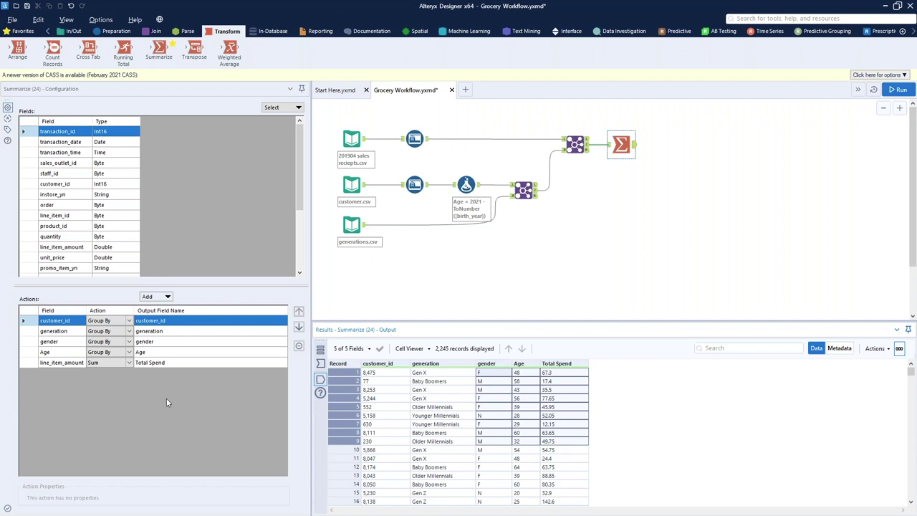
{"action": "left_click", "coordinate": [113, 33]}
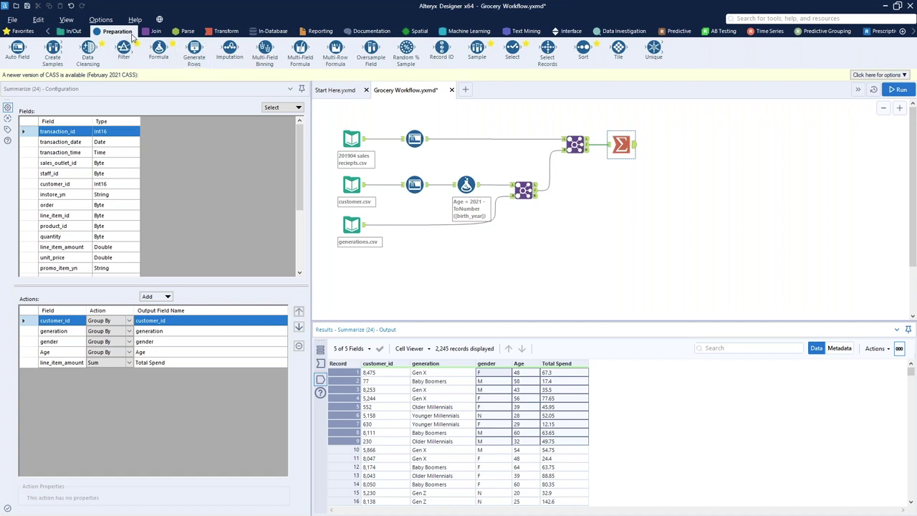
Add a Formula creating a Double column Spend Score equal to [Total Spend] / 500
{"action": "left_click_drag", "start_coordinate": [158, 48], "coordinate": [666, 146]}
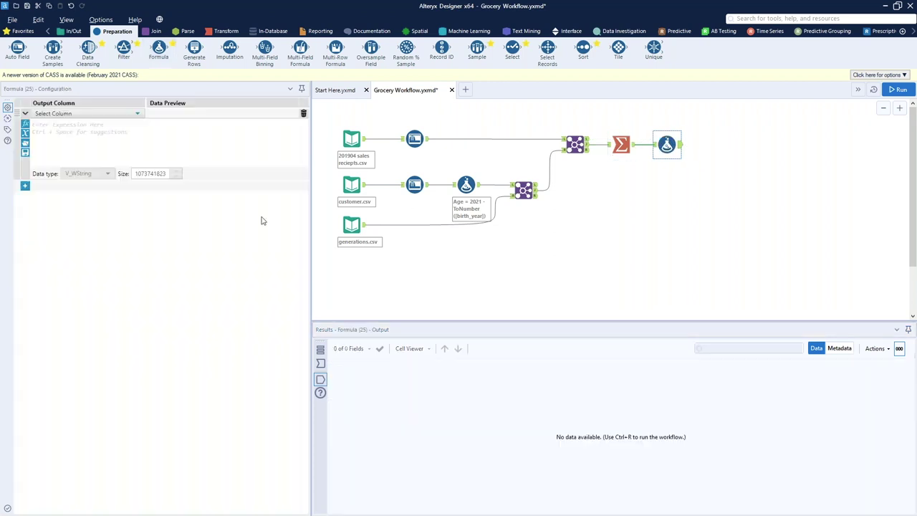
{"action": "left_click", "coordinate": [89, 113]}
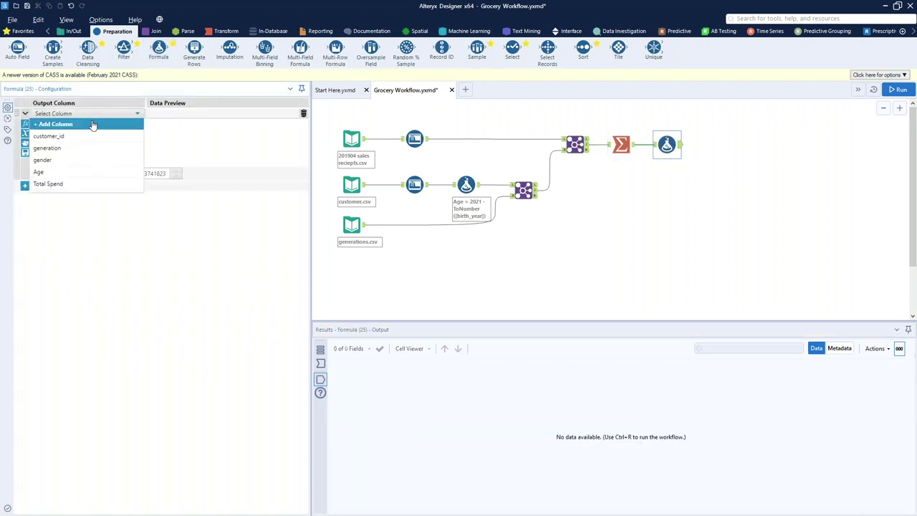
{"action": "left_click", "coordinate": [92, 125]}
{"action": "type", "text": "Spend Score"}
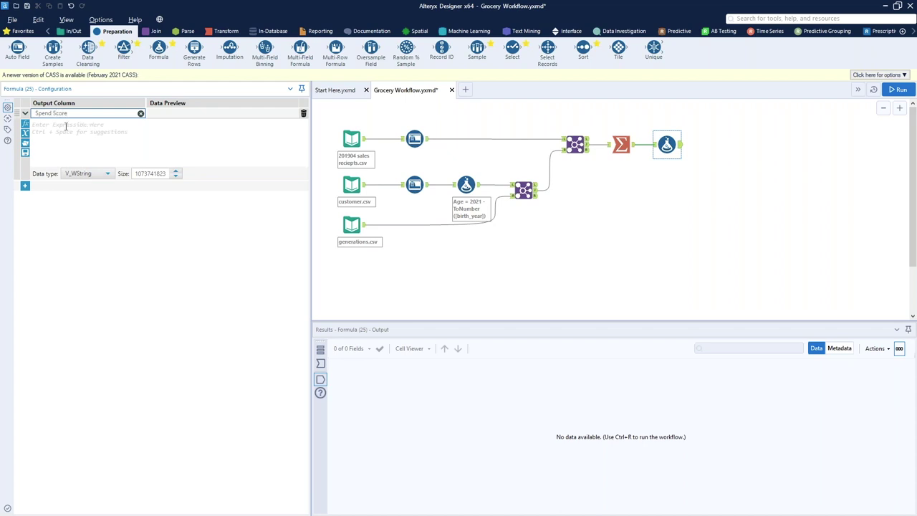
{"action": "left_click", "coordinate": [95, 130]}
{"action": "type", "text": "[t"}
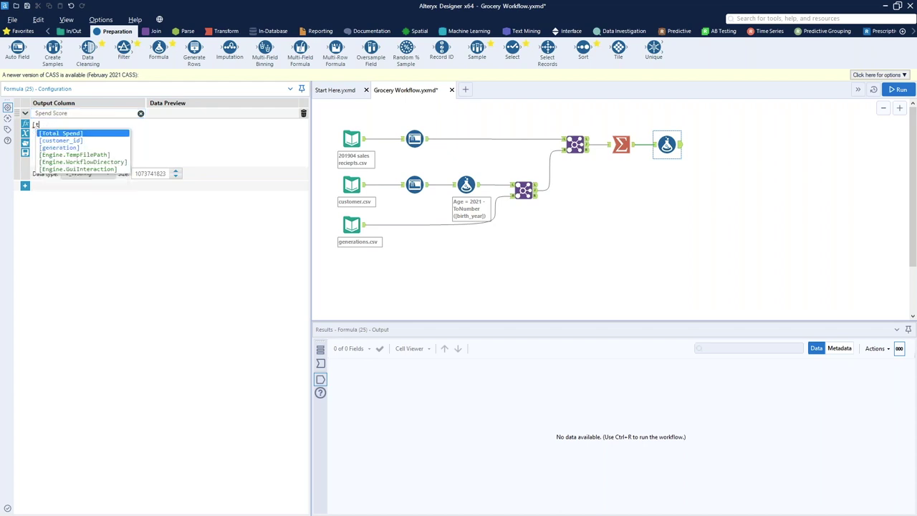
{"action": "key", "text": "Return"}
{"action": "type", "text": "/ "}
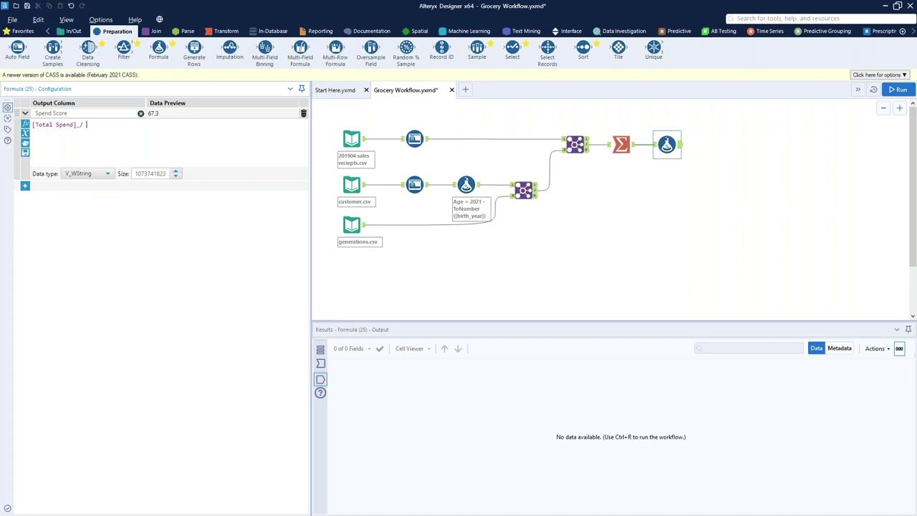
{"action": "type", "text": "500"}
{"action": "left_click", "coordinate": [100, 174]}
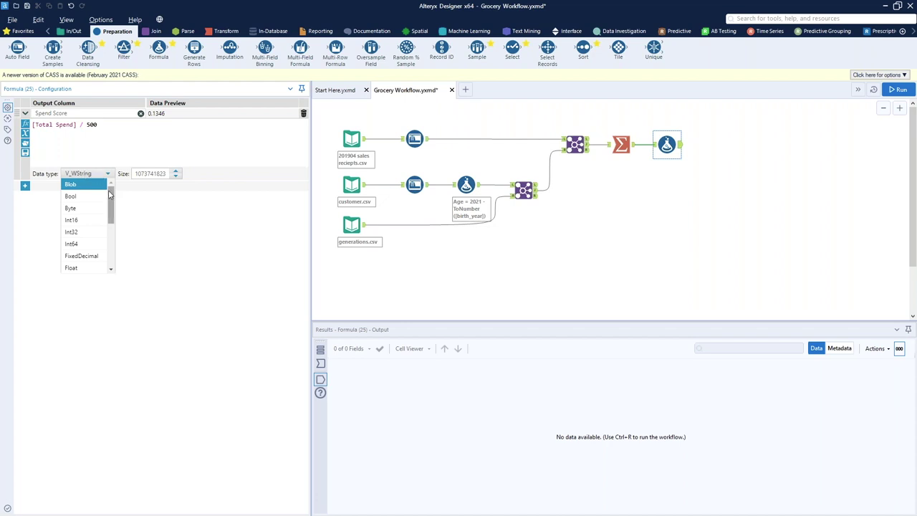
{"action": "scroll", "coordinate": [85, 232], "scroll_direction": "down", "scroll_amount": 1}
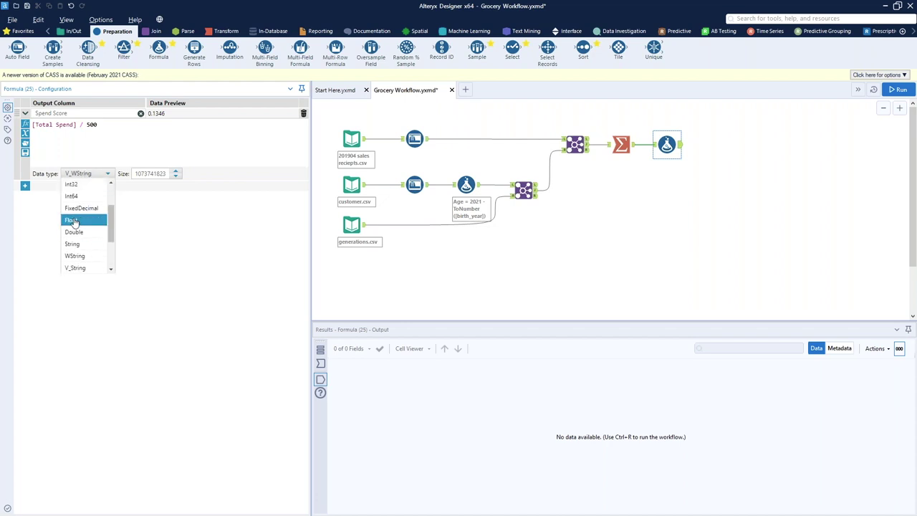
{"action": "left_click", "coordinate": [73, 221]}
{"action": "left_click", "coordinate": [89, 173]}
{"action": "scroll", "coordinate": [86, 240], "scroll_direction": "down", "scroll_amount": 1}
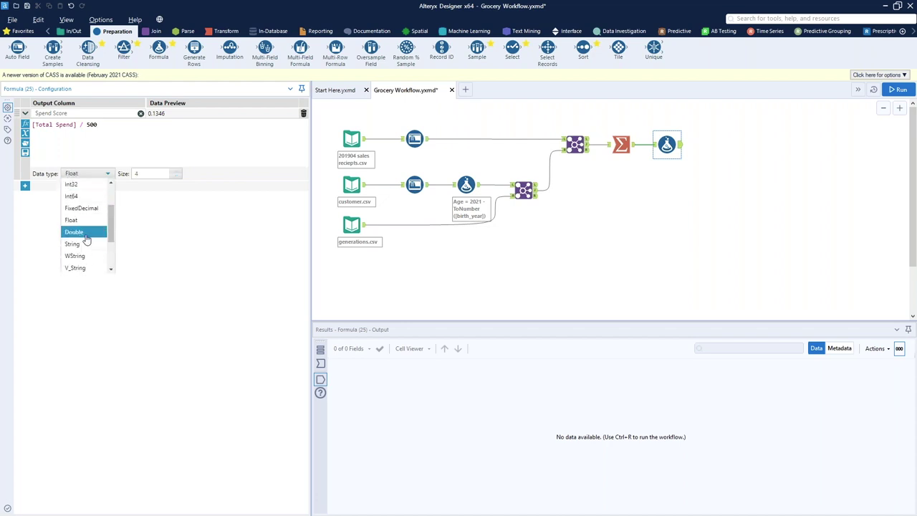
{"action": "left_click", "coordinate": [84, 235]}
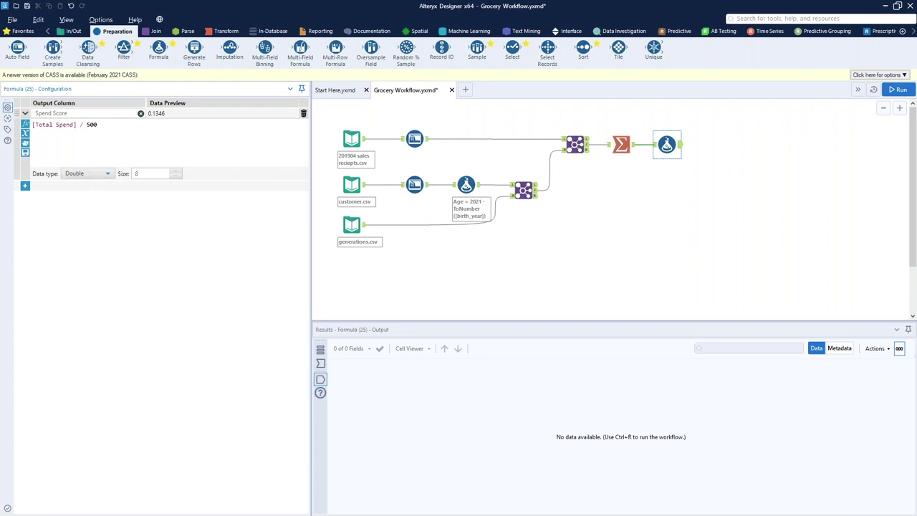
Add a second formula row targeting the gender column
{"action": "left_click", "coordinate": [25, 186]}
{"action": "left_click", "coordinate": [56, 186]}
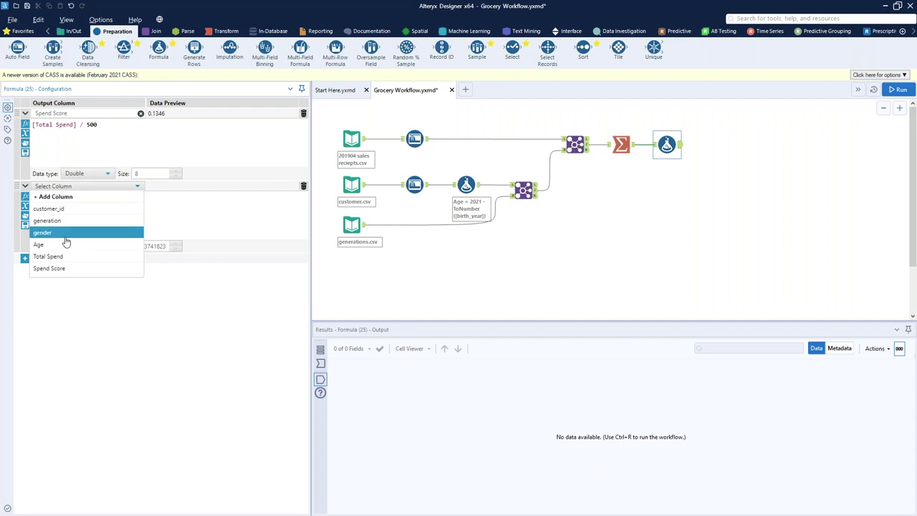
{"action": "left_click", "coordinate": [65, 233]}
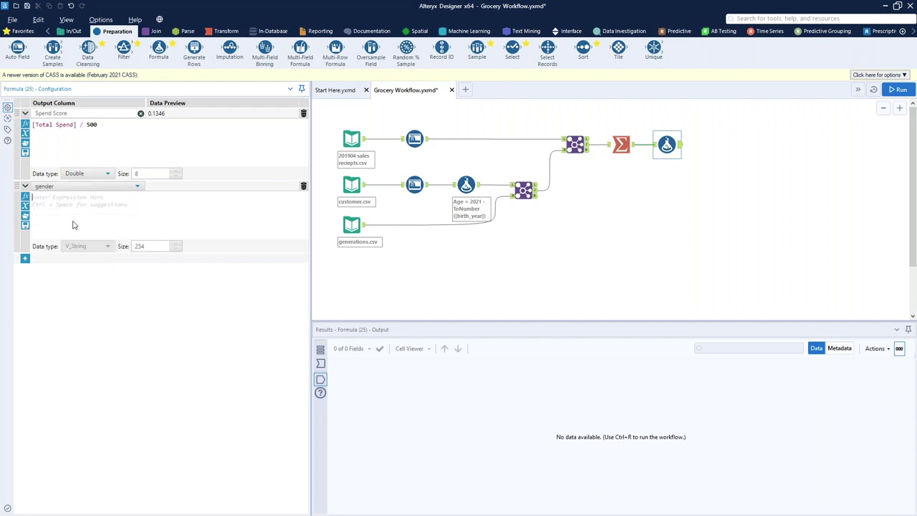
Write IF [gender] = "M" THEN "Male" ELSE "Female" ENDIF for the gender column
{"action": "type", "text": "If"}
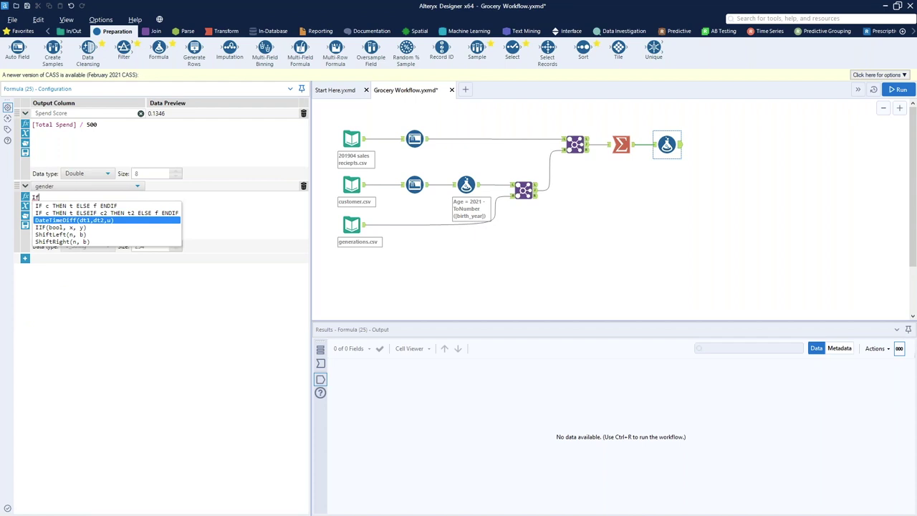
{"action": "left_click", "coordinate": [423, 286]}
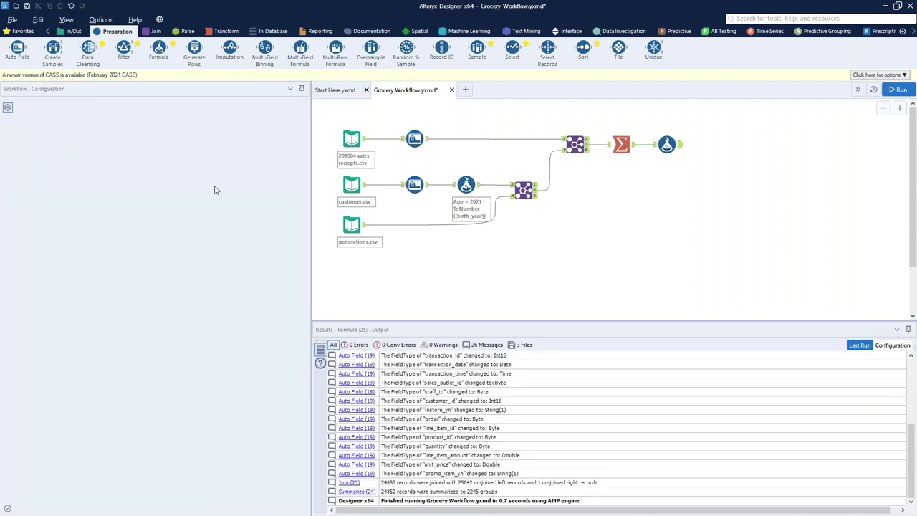
{"action": "left_click", "coordinate": [665, 144]}
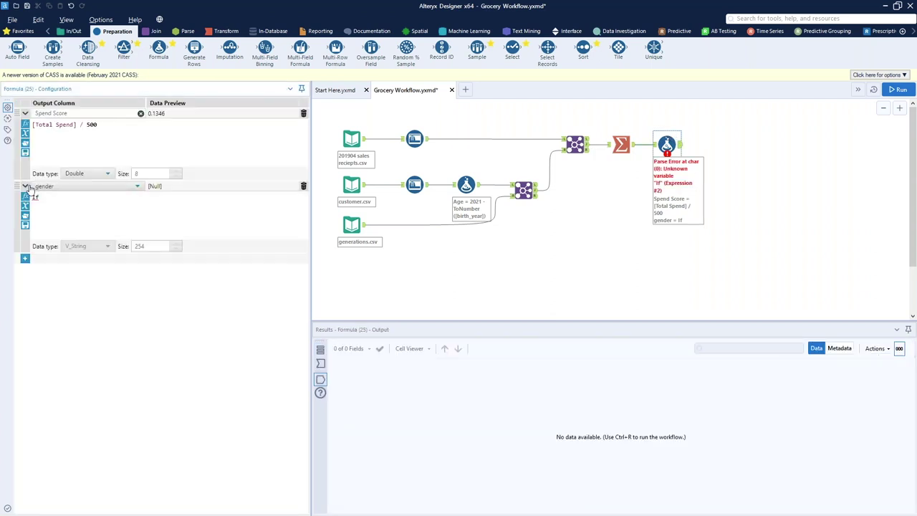
{"action": "key", "text": "Return"}
{"action": "type", "text": "[generati"}
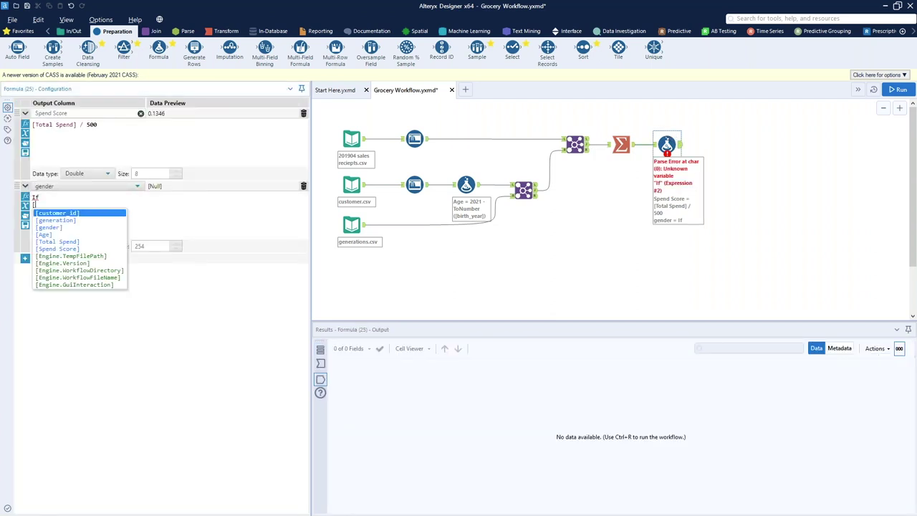
{"action": "key", "text": "BackSpace"}
{"action": "key", "text": "BackSpace"}
{"action": "key", "text": "BackSpace"}
{"action": "key", "text": "BackSpace"}
{"action": "key", "text": "BackSpace"}
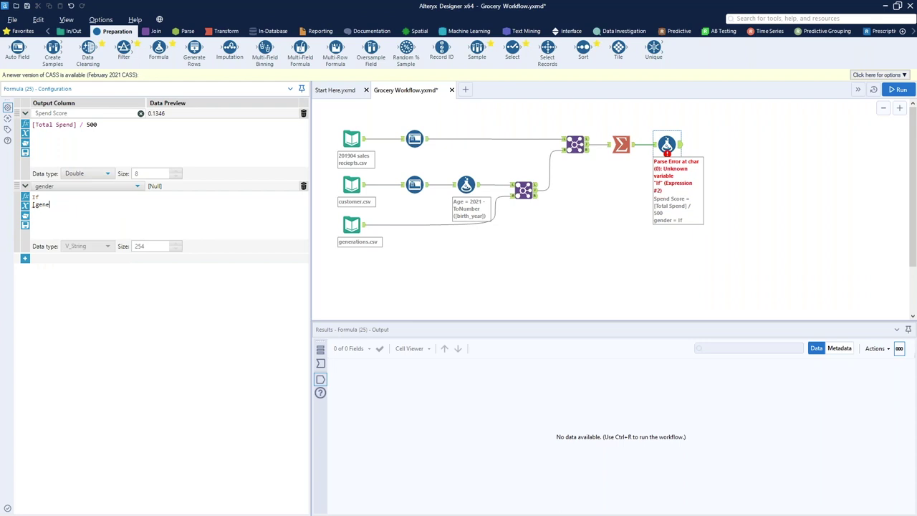
{"action": "type", "text": "der"}
{"action": "key", "text": "Return"}
{"action": "type", "text": "= \"M\" Then \"Male\" ELSE \"Female\" ENDIF"}
Run the workflow and check the recoded gender and Spend Score values in the results
{"action": "key", "text": "ctrl+r"}
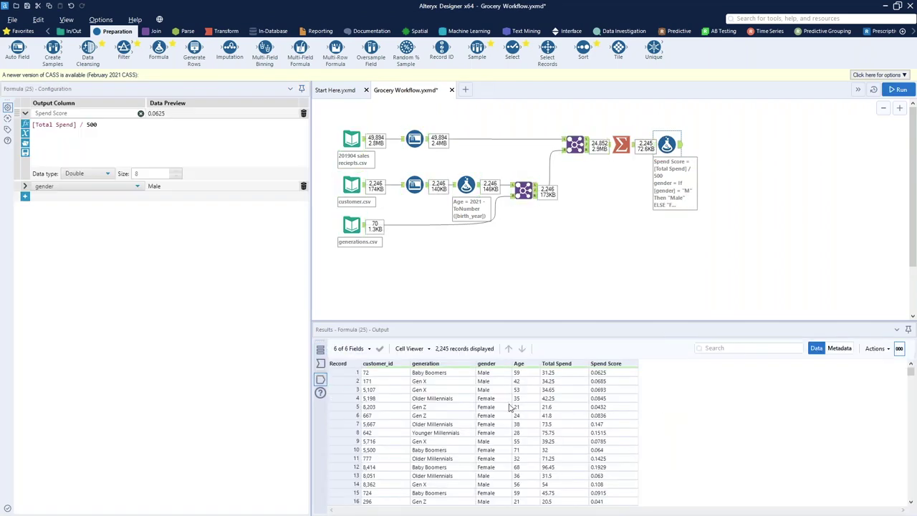
{"action": "scroll", "coordinate": [508, 405], "scroll_direction": "down", "scroll_amount": 20}
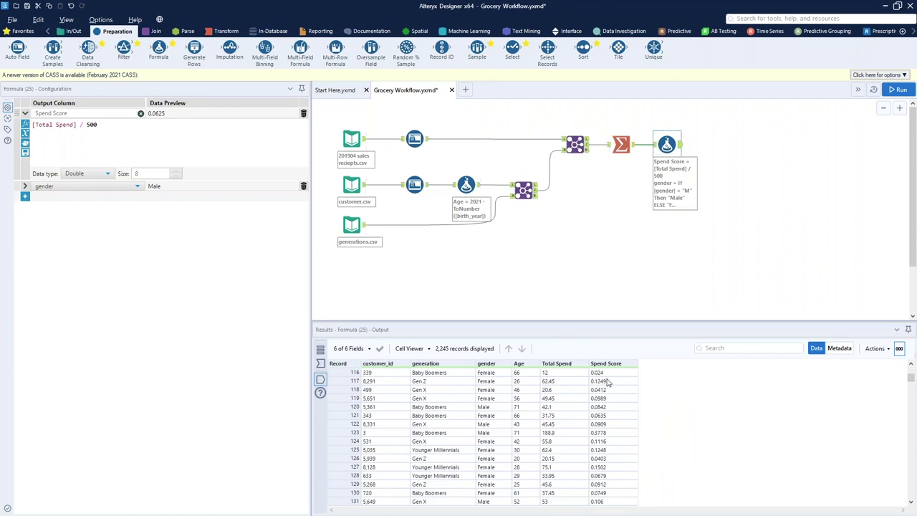
{"action": "left_click_drag", "start_coordinate": [608, 374], "coordinate": [605, 478]}
{"action": "left_click_drag", "start_coordinate": [494, 373], "coordinate": [494, 441]}
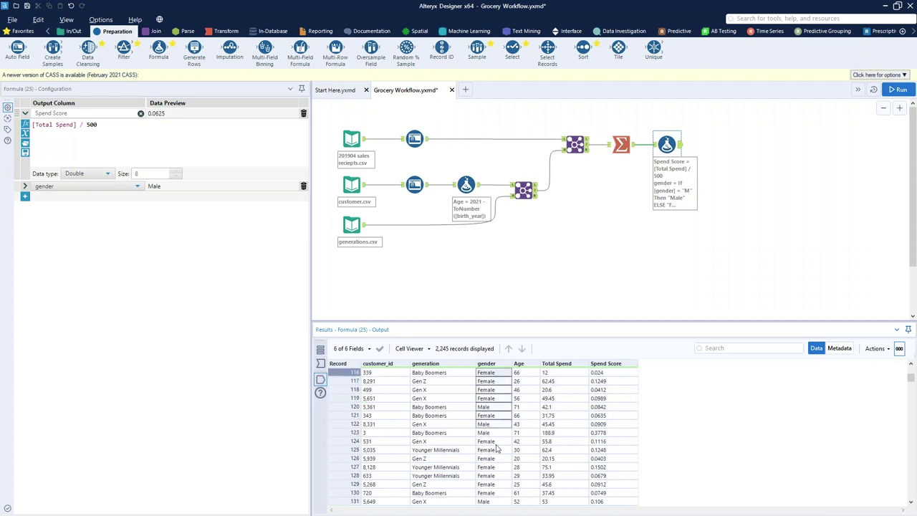
{"action": "left_click", "coordinate": [156, 31]}
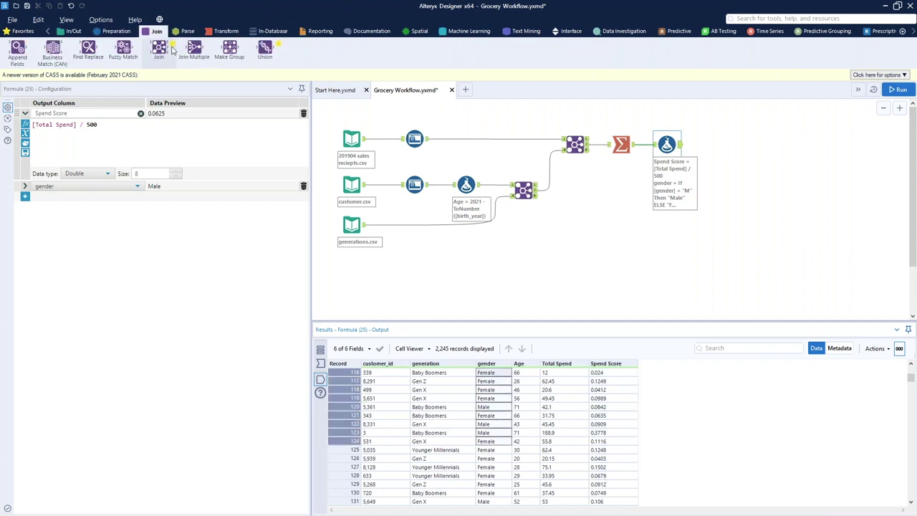
Join Spend Score data to the sales-and-customer join on customer_id, dropping right customer_id, gender, Age, generation; run
{"action": "left_click_drag", "start_coordinate": [159, 48], "coordinate": [718, 213]}
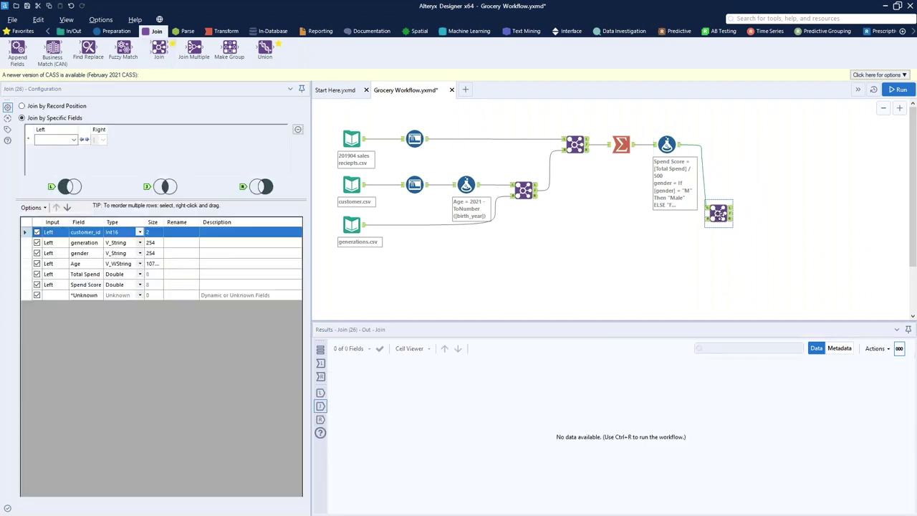
{"action": "left_click_drag", "start_coordinate": [588, 148], "coordinate": [708, 218]}
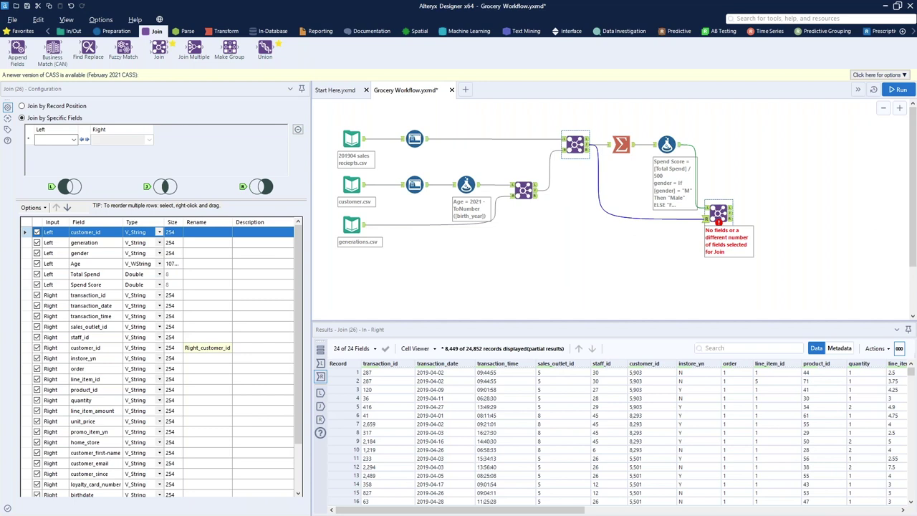
{"action": "left_click", "coordinate": [56, 140]}
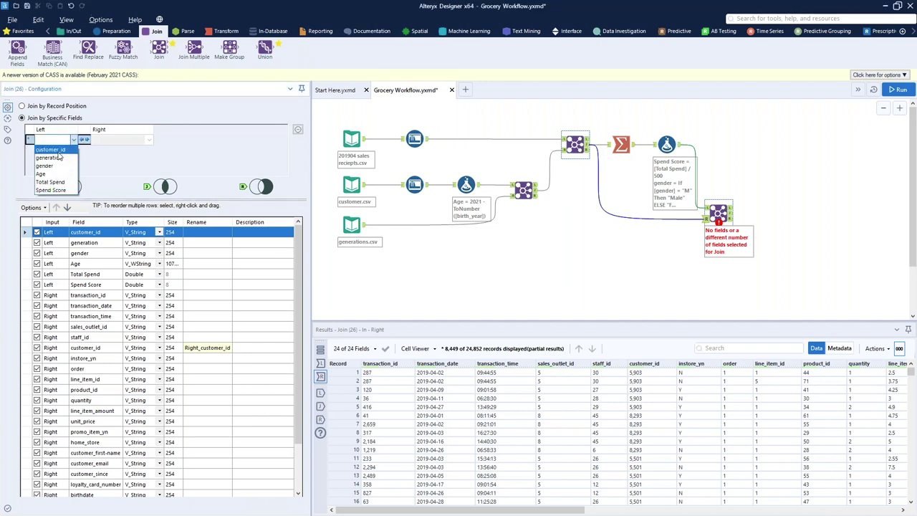
{"action": "left_click", "coordinate": [50, 148]}
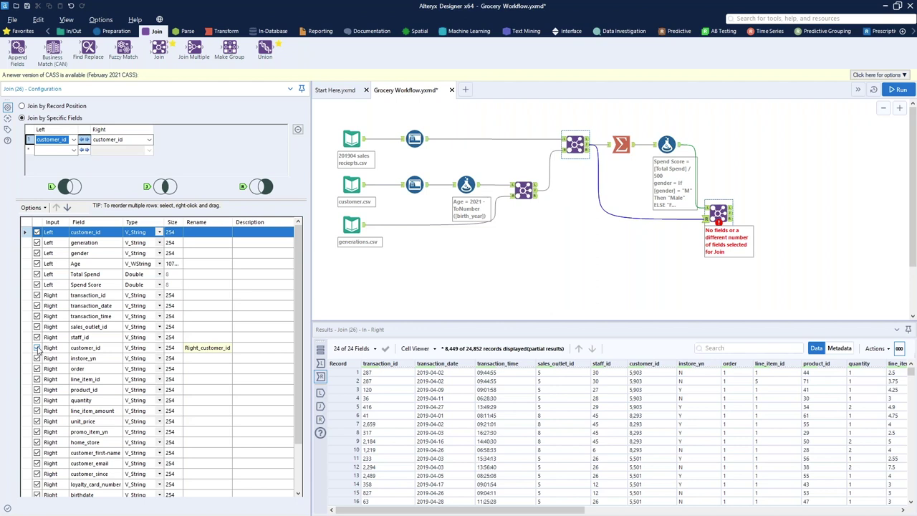
{"action": "left_click", "coordinate": [37, 348]}
{"action": "scroll", "coordinate": [170, 413], "scroll_direction": "down", "scroll_amount": 2}
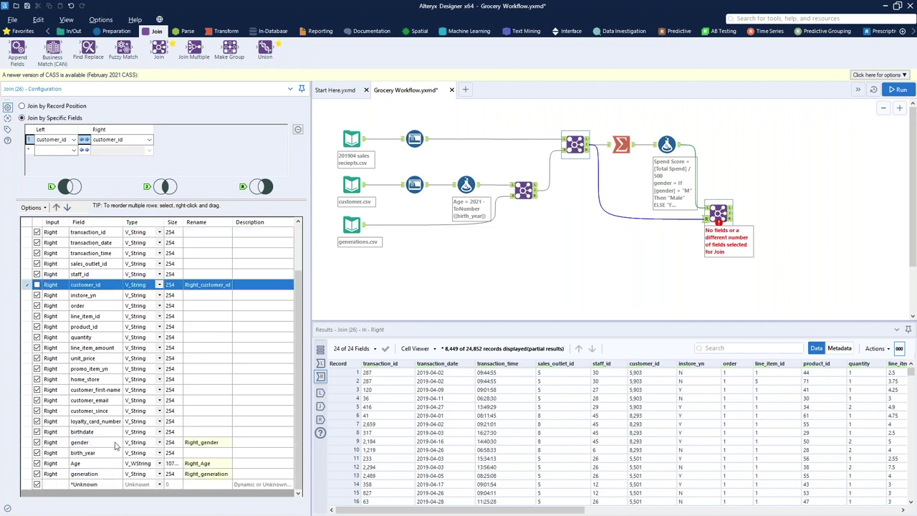
{"action": "left_click", "coordinate": [37, 441]}
{"action": "left_click", "coordinate": [38, 463]}
{"action": "left_click", "coordinate": [37, 473]}
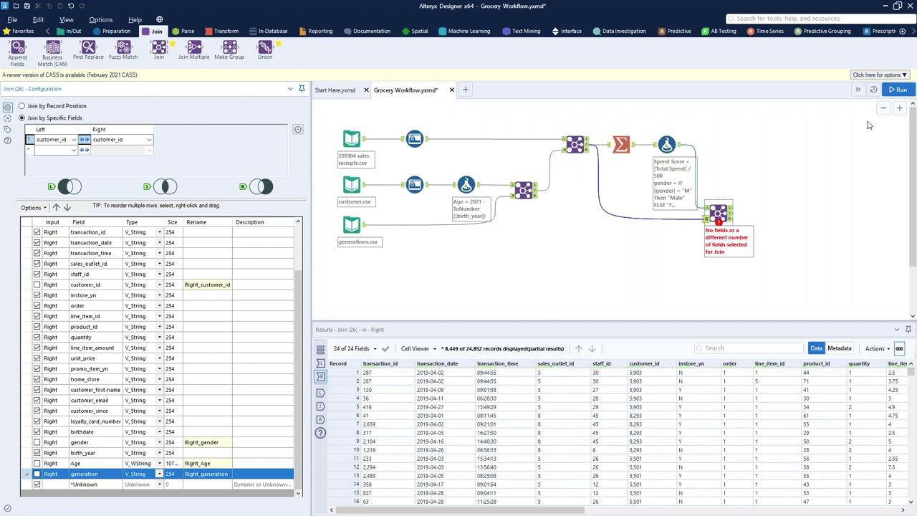
{"action": "left_click", "coordinate": [897, 89]}
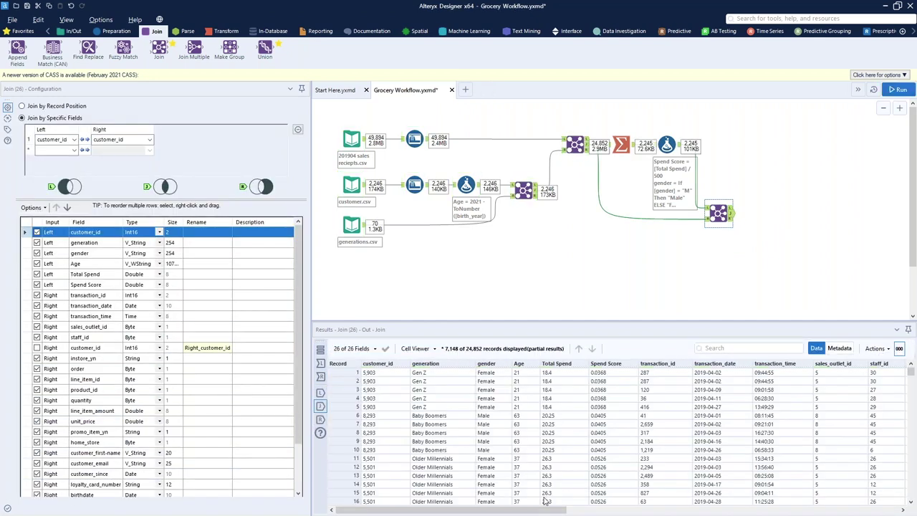
Enlarge the results area and place an Output Data tool after the final Join
{"action": "left_click_drag", "start_coordinate": [546, 510], "coordinate": [882, 512]}
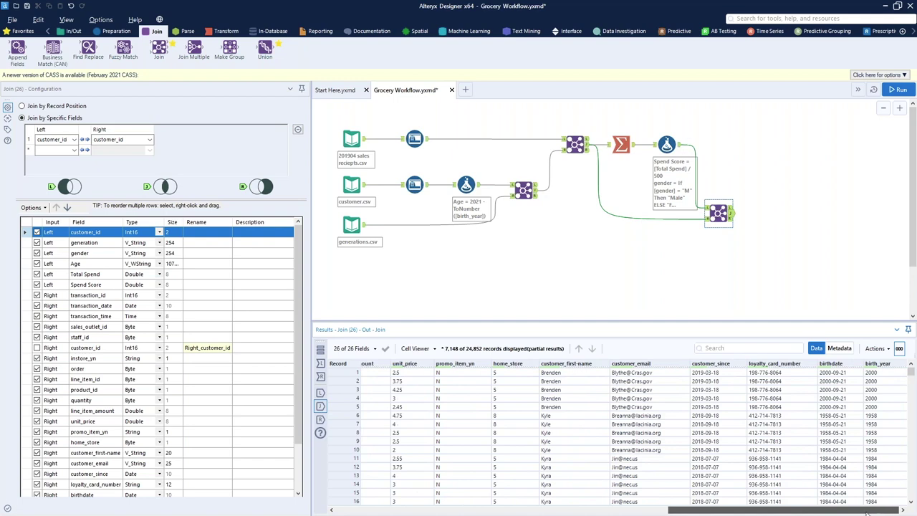
{"action": "left_click_drag", "start_coordinate": [866, 513], "coordinate": [535, 513]}
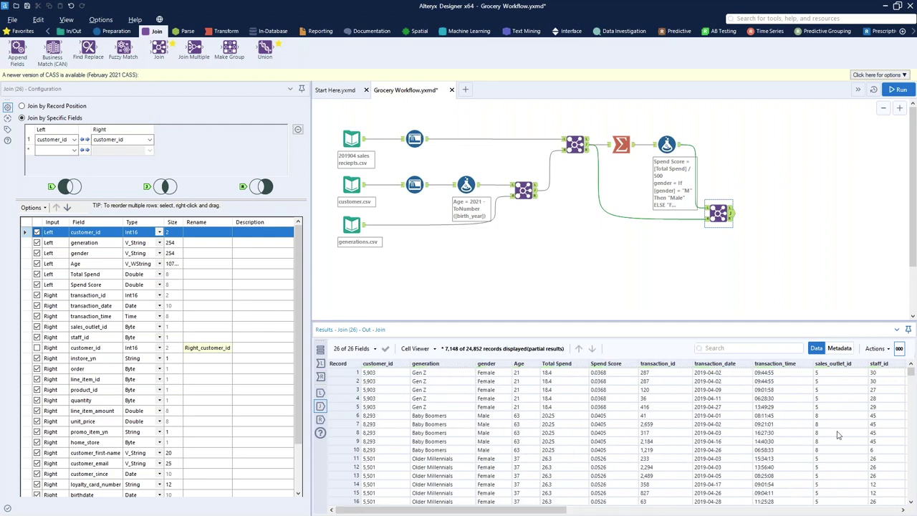
{"action": "left_click_drag", "start_coordinate": [534, 321], "coordinate": [519, 266]}
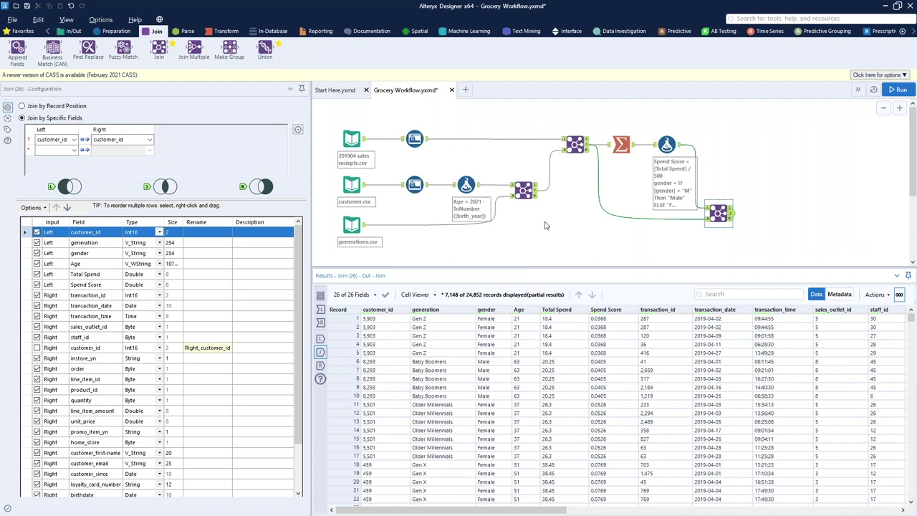
{"action": "left_click", "coordinate": [75, 31]}
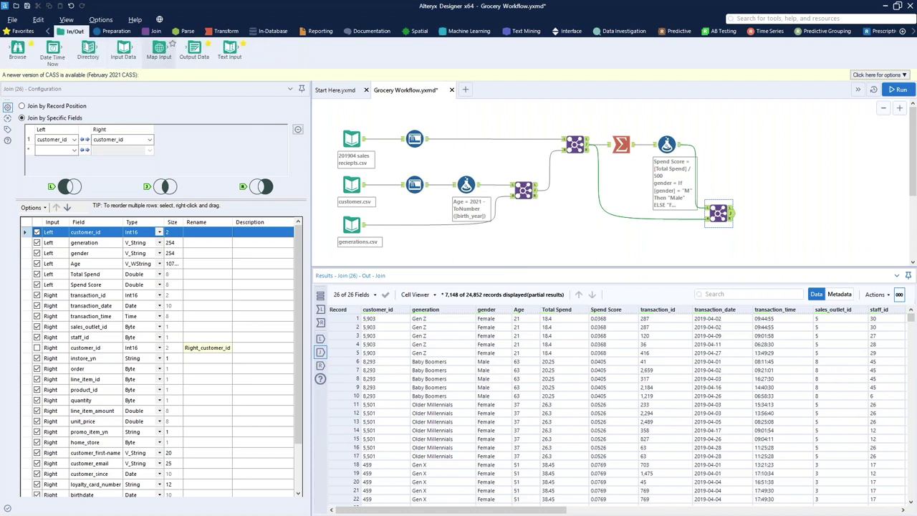
{"action": "left_click_drag", "start_coordinate": [194, 50], "coordinate": [775, 216]}
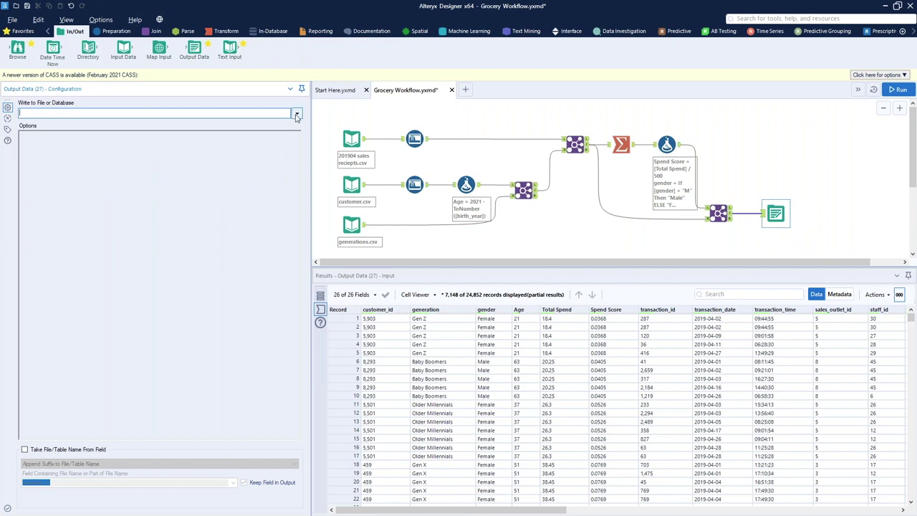
Open the Output Data destination choices, then switch to the Snowflake sign-in page
{"action": "left_click", "coordinate": [296, 115]}
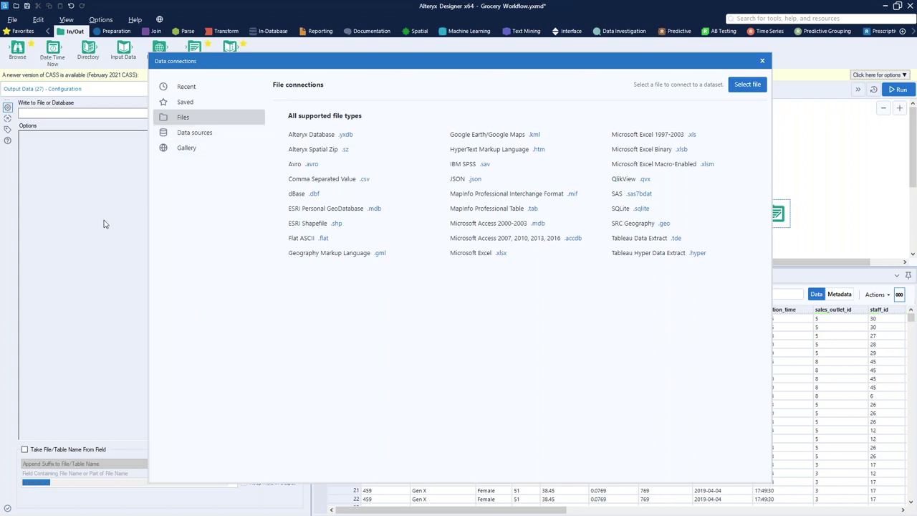
{"action": "key", "text": "alt+Tab"}
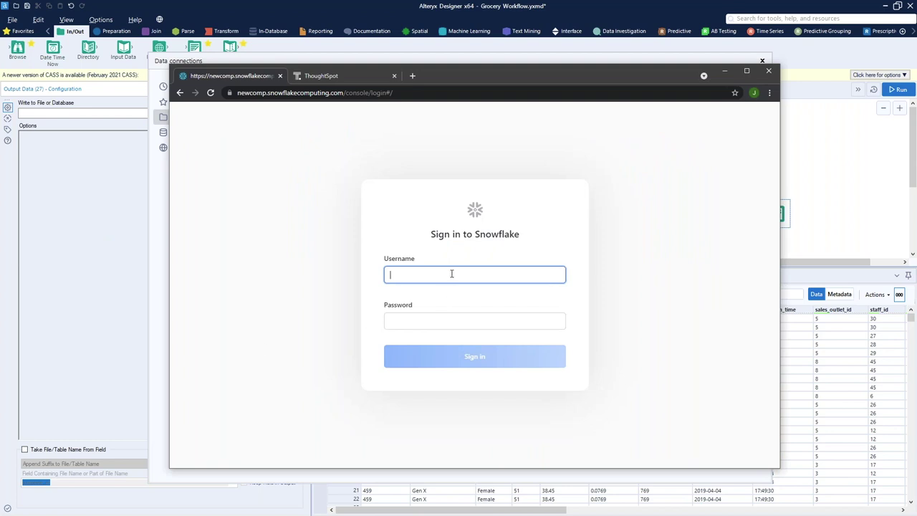
Sign in to Snowflake with the account username and password, declining to save the password
{"action": "key", "text": "ctrl+l"}
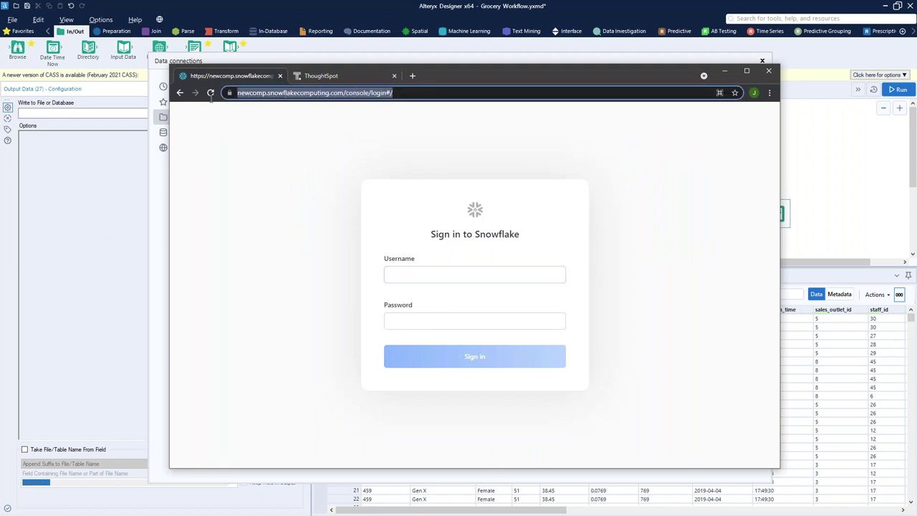
{"action": "left_click", "coordinate": [420, 270]}
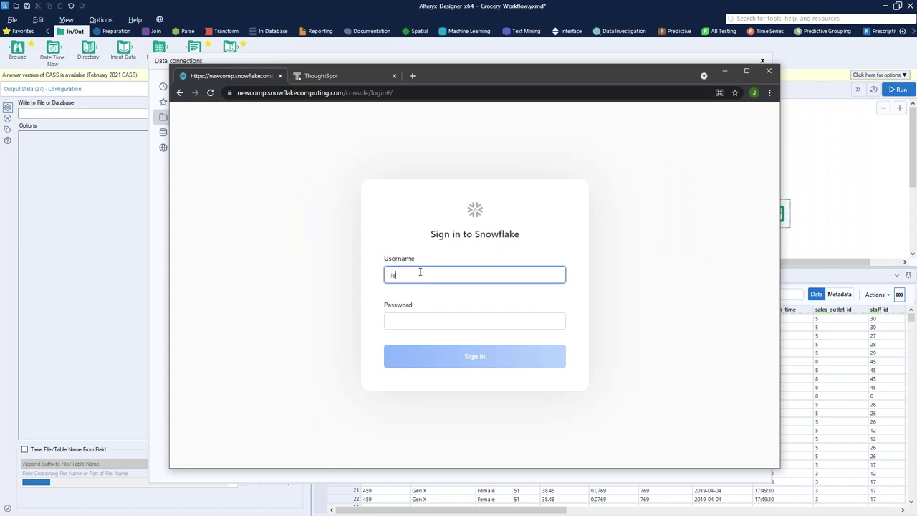
{"action": "key", "text": "Tab"}
{"action": "type", "text": "***"}
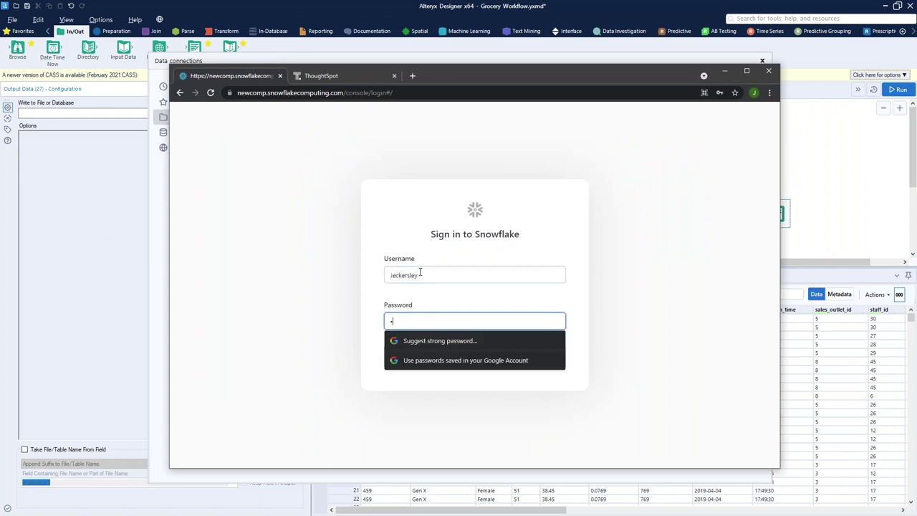
{"action": "type", "text": "*****"}
{"action": "key", "text": "Return"}
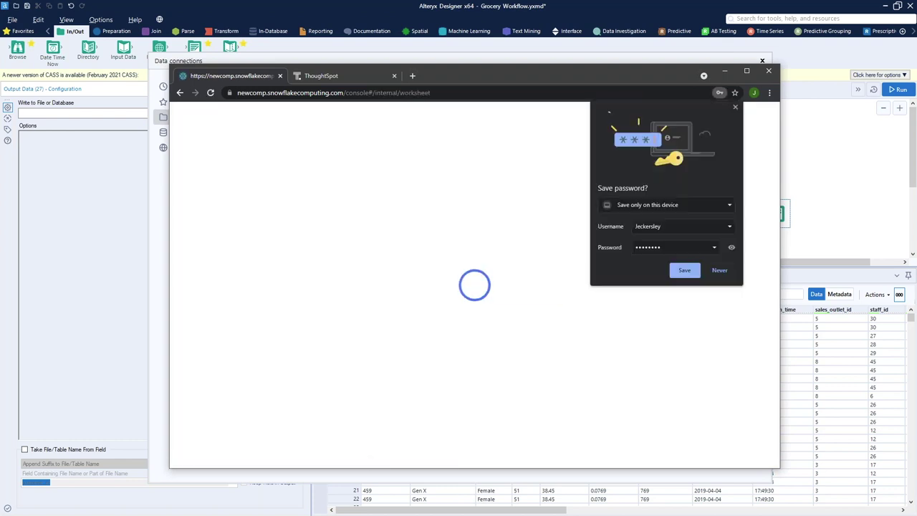
{"action": "left_click", "coordinate": [734, 107]}
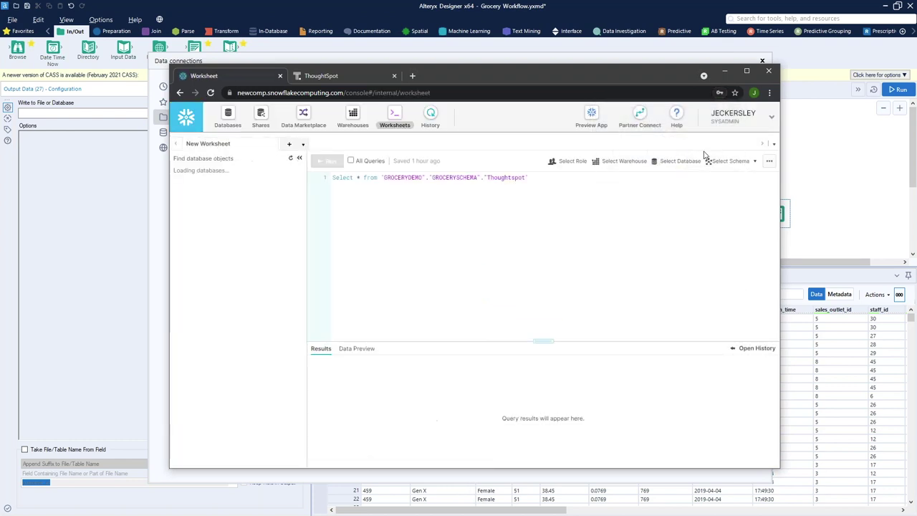
Check the Databases list, then the Warehouses list with DEMO_WH, and start a new warehouse
{"action": "left_click", "coordinate": [228, 121]}
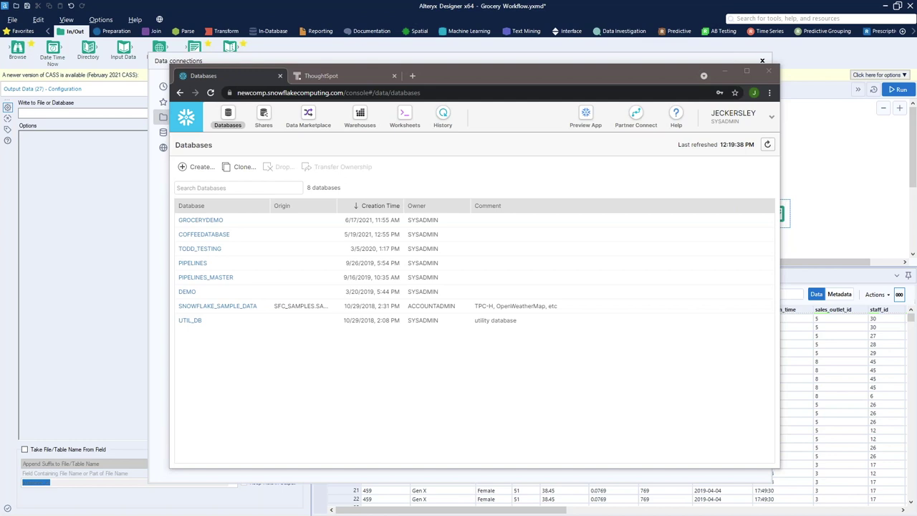
{"action": "left_click", "coordinate": [360, 117]}
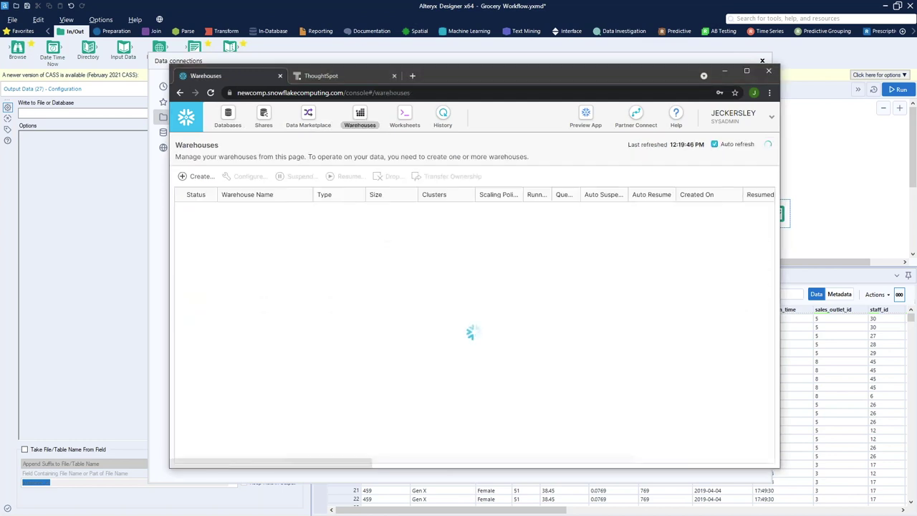
{"action": "left_click", "coordinate": [228, 120]}
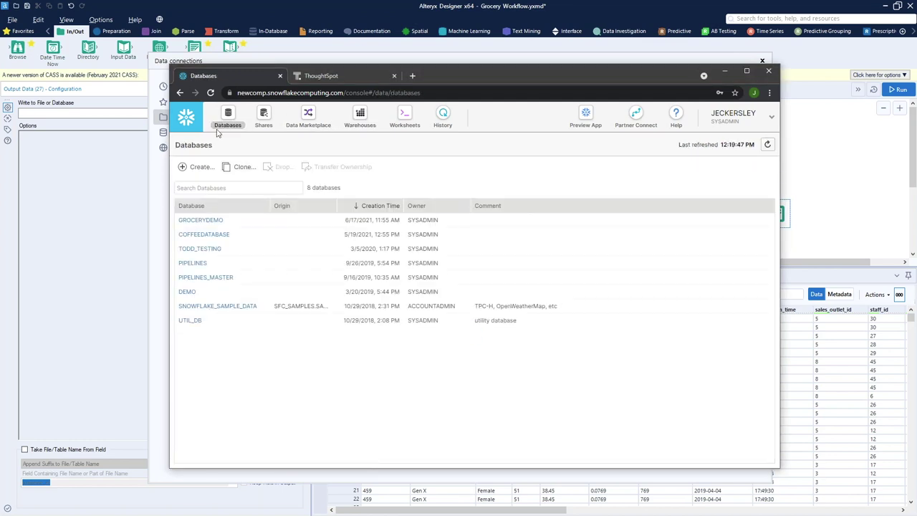
{"action": "left_click", "coordinate": [358, 126]}
{"action": "left_click_drag", "start_coordinate": [266, 270], "coordinate": [223, 274]}
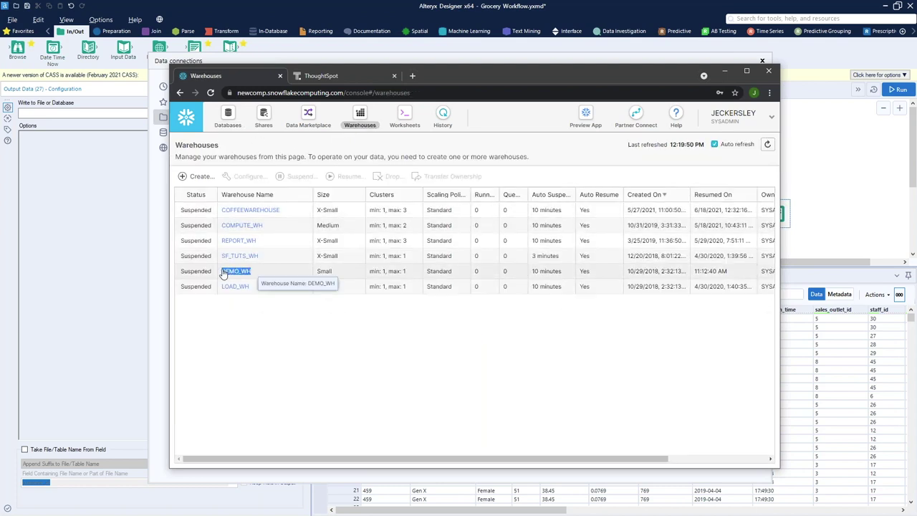
{"action": "left_click", "coordinate": [198, 177]}
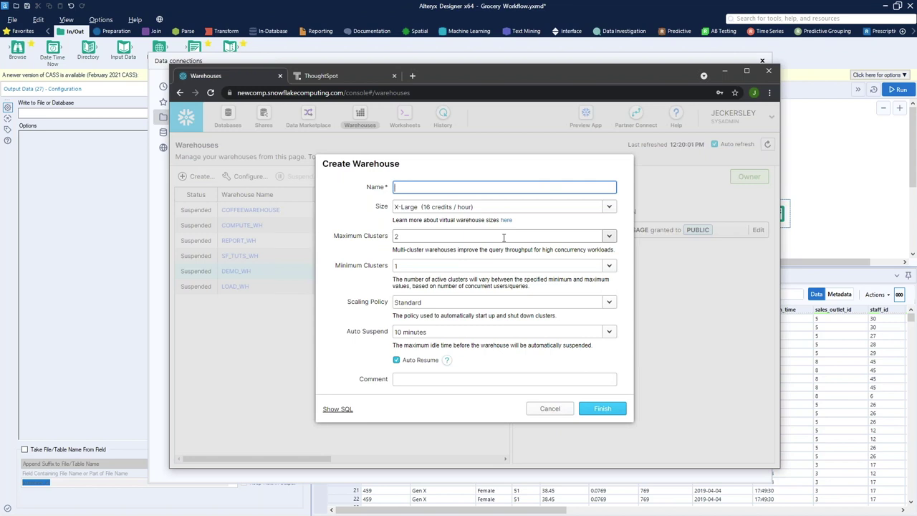
Set the new warehouse to X-Small (1 credit / hour), with Maximum Clusters back at 2
{"action": "left_click", "coordinate": [479, 236]}
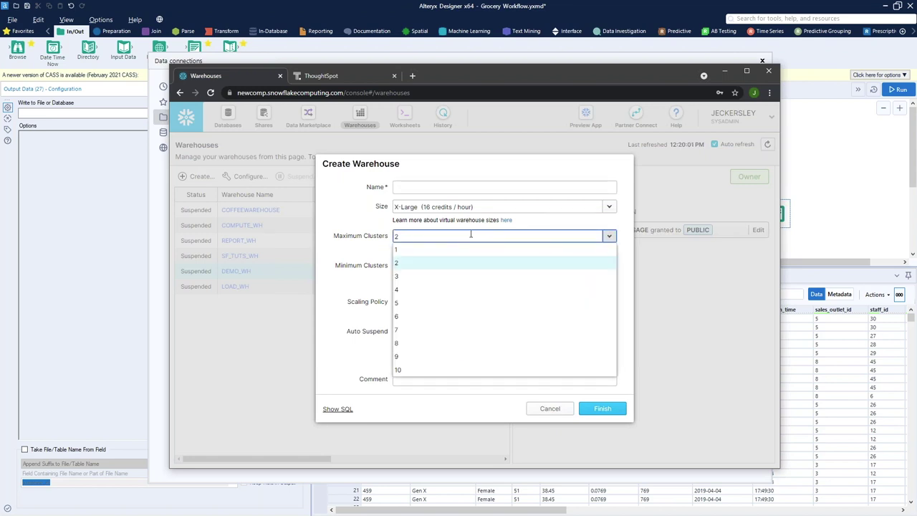
{"action": "left_click", "coordinate": [470, 235]}
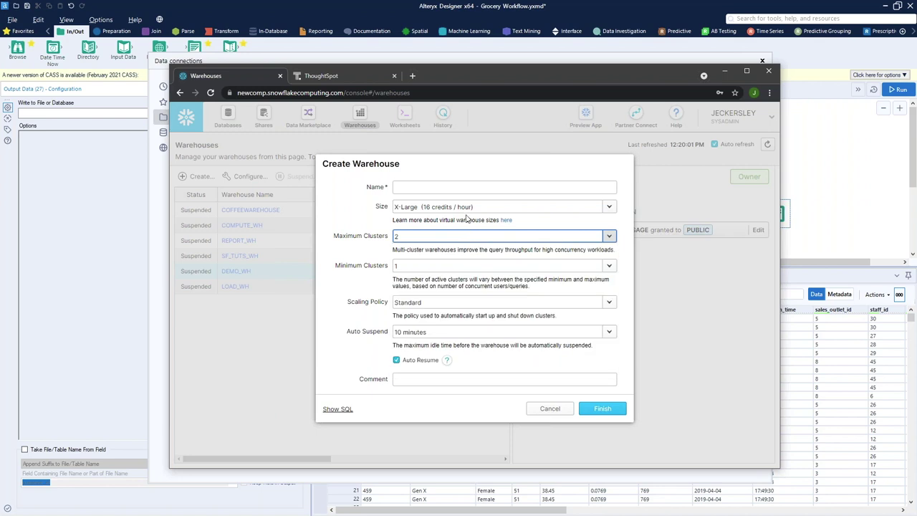
{"action": "left_click", "coordinate": [469, 206]}
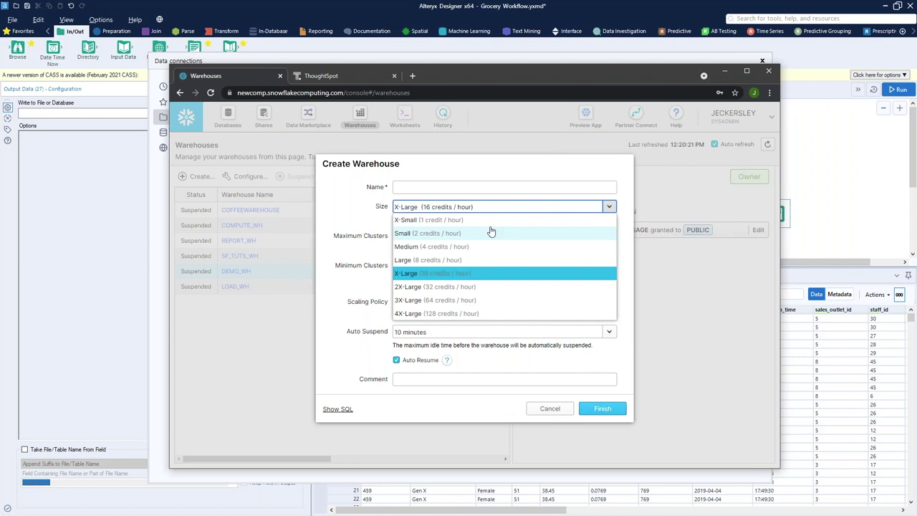
{"action": "left_click", "coordinate": [346, 207]}
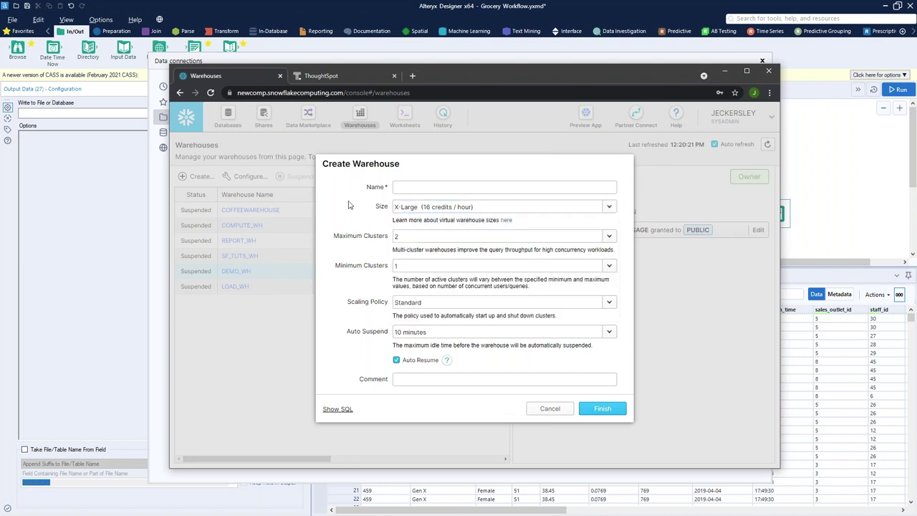
{"action": "left_click", "coordinate": [446, 236]}
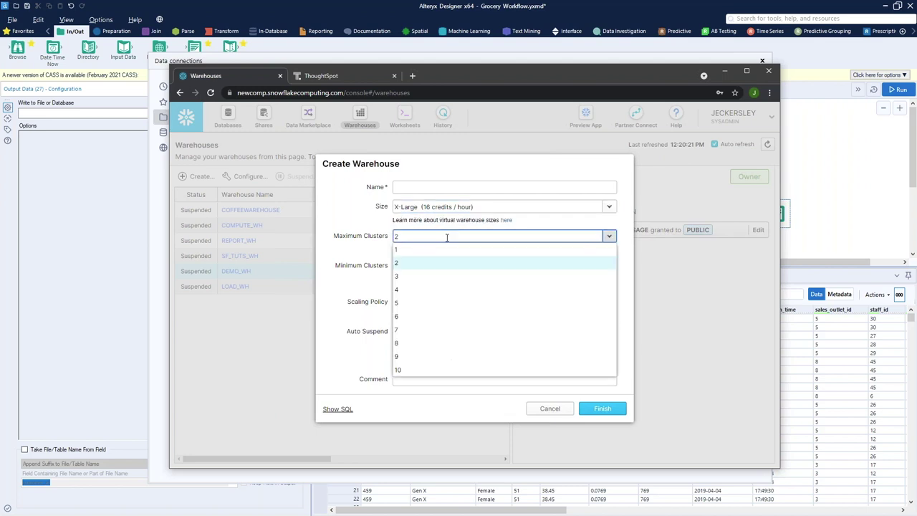
{"action": "left_click", "coordinate": [423, 302]}
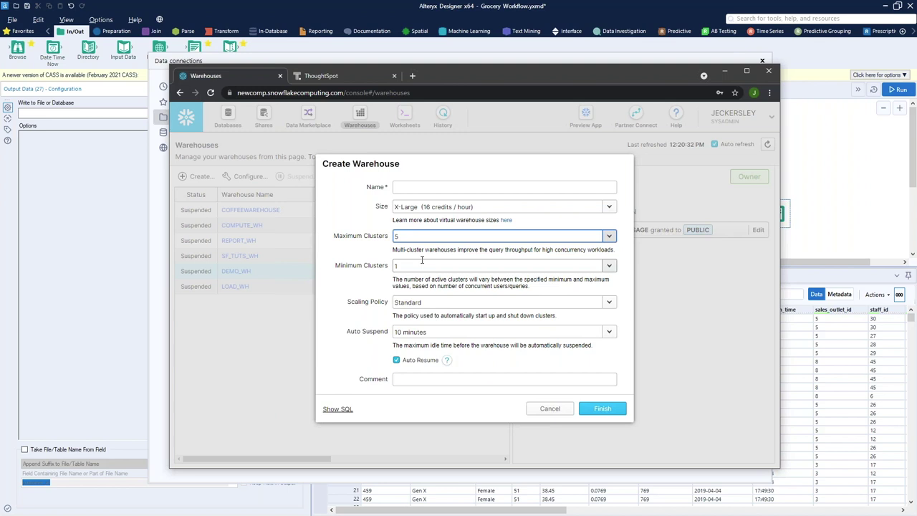
{"action": "left_click", "coordinate": [405, 237]}
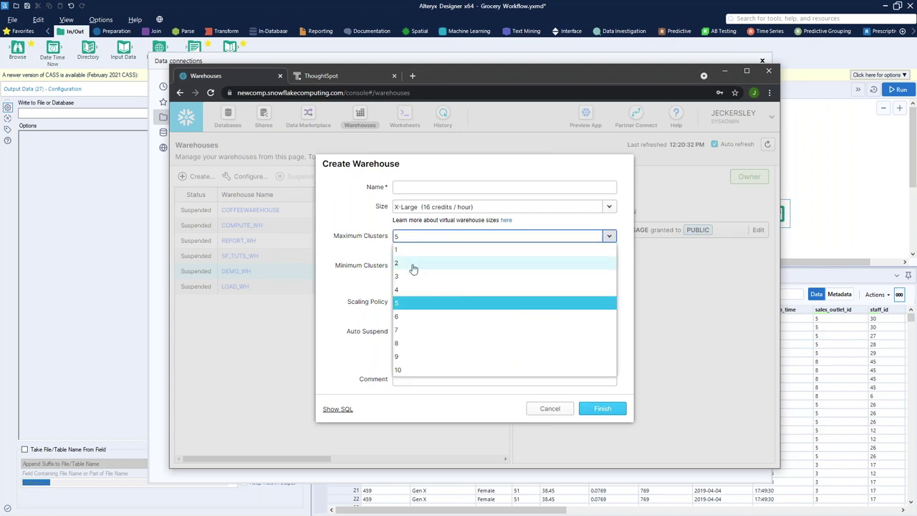
{"action": "left_click", "coordinate": [413, 267]}
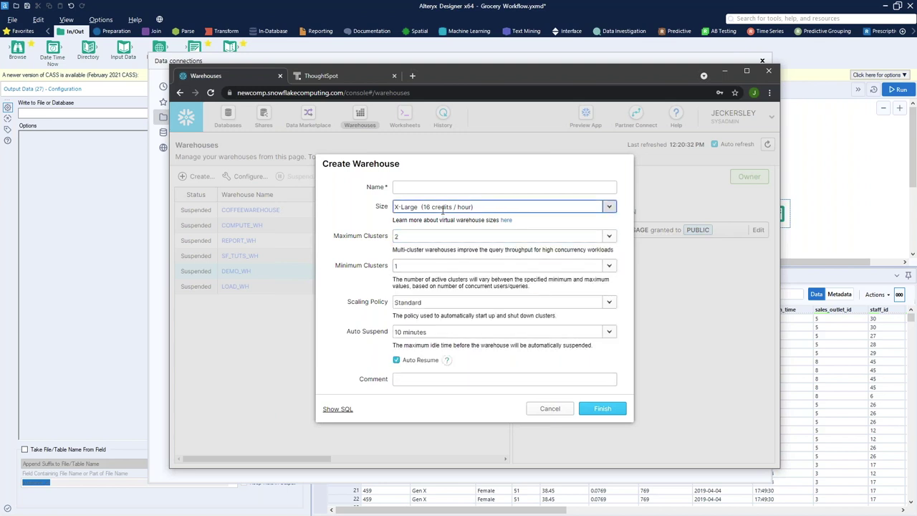
{"action": "left_click", "coordinate": [442, 208]}
{"action": "left_click", "coordinate": [429, 218]}
{"action": "left_click", "coordinate": [426, 187]}
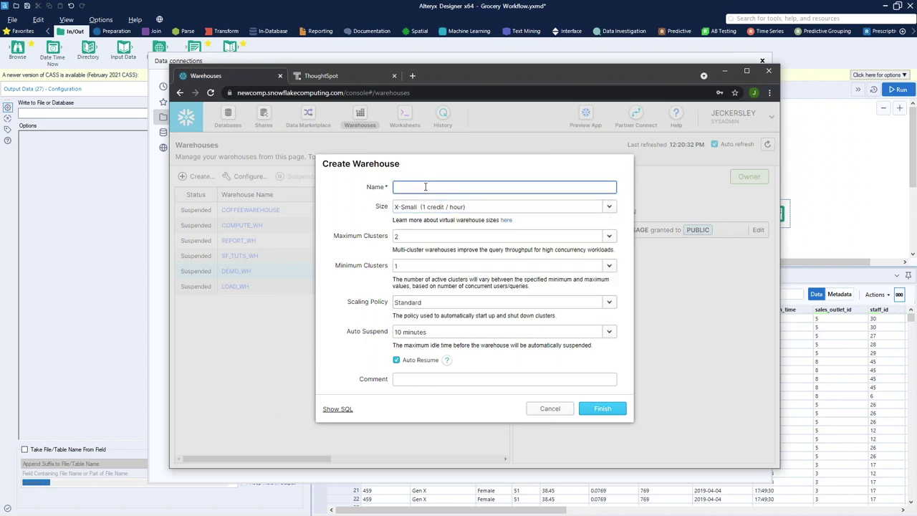
Name the warehouse 'My Warehouse' and keep auto-suspend at 10 minutes
{"action": "type", "text": "My Warehouse"}
{"action": "left_click", "coordinate": [415, 332]}
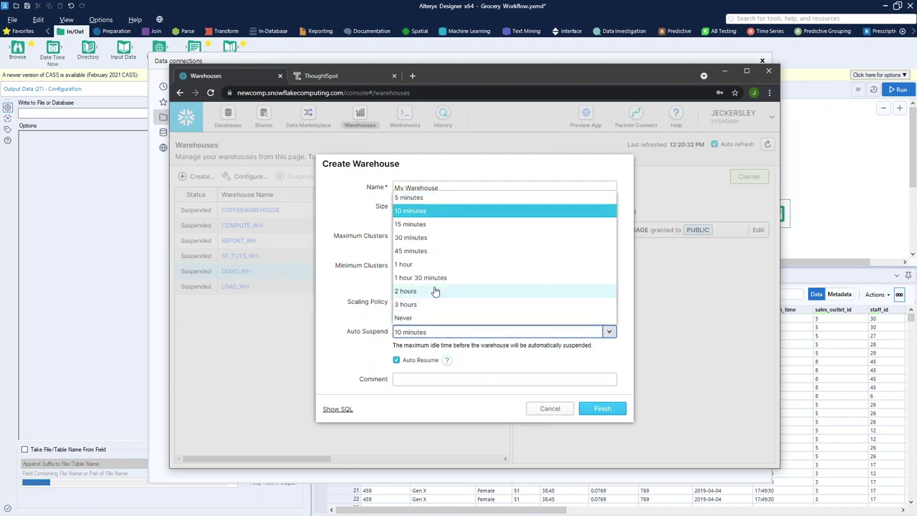
{"action": "left_click", "coordinate": [411, 212]}
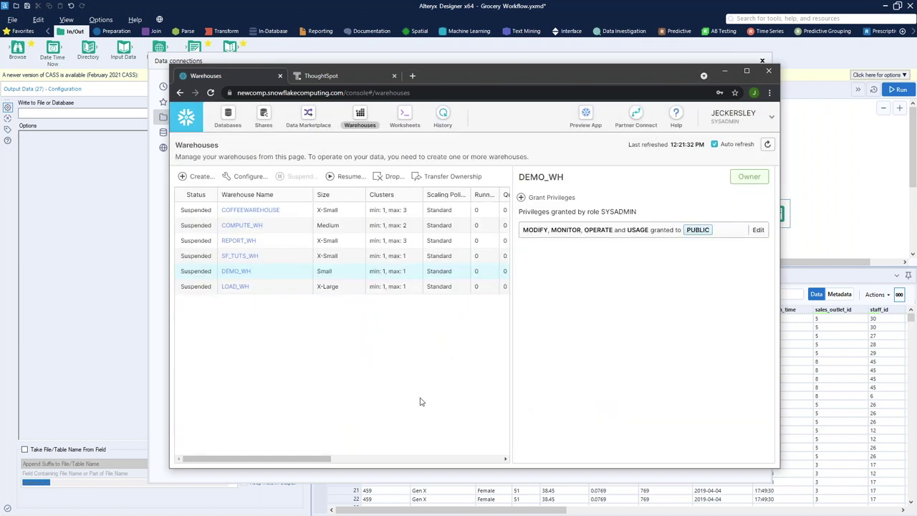
Go to the Databases page, then start and cancel creating a new database
{"action": "left_click", "coordinate": [230, 121]}
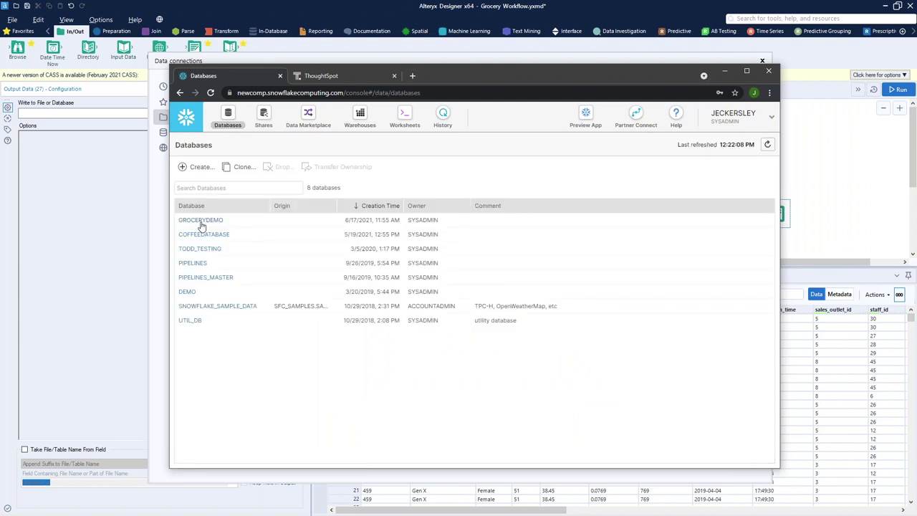
{"action": "left_click", "coordinate": [202, 167]}
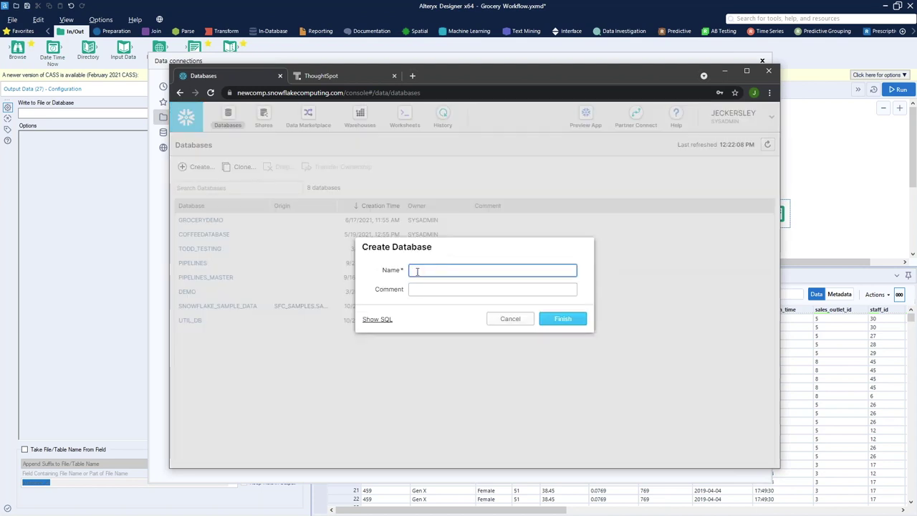
{"action": "left_click", "coordinate": [499, 322]}
Review the GROCERYDEMO Thoughtspot table's columns, then return to Alteryx's Data connections window
{"action": "left_click", "coordinate": [200, 219]}
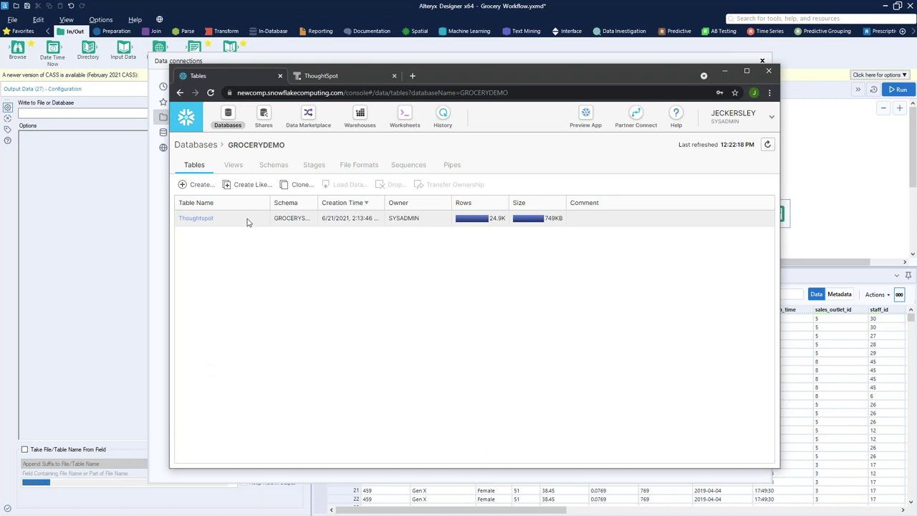
{"action": "left_click", "coordinate": [202, 219]}
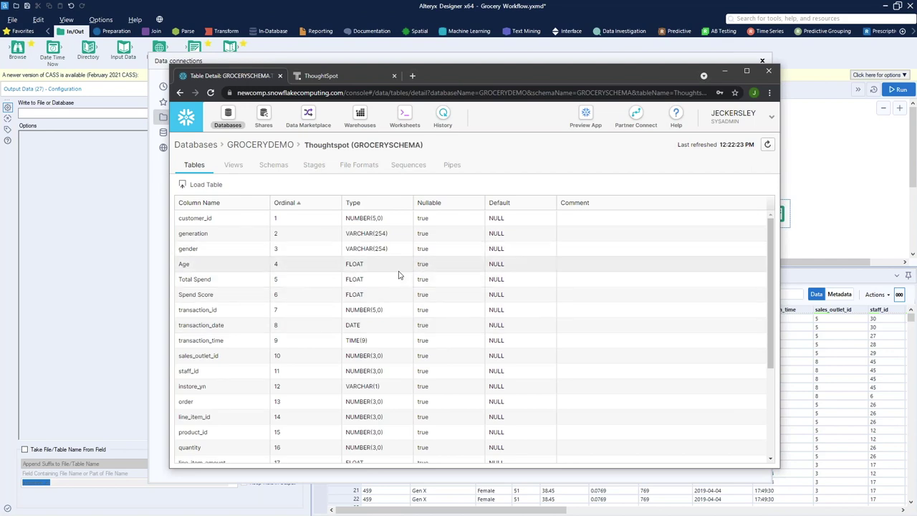
{"action": "scroll", "coordinate": [394, 287], "scroll_direction": "down", "scroll_amount": 4}
{"action": "scroll", "coordinate": [338, 335], "scroll_direction": "up", "scroll_amount": 4}
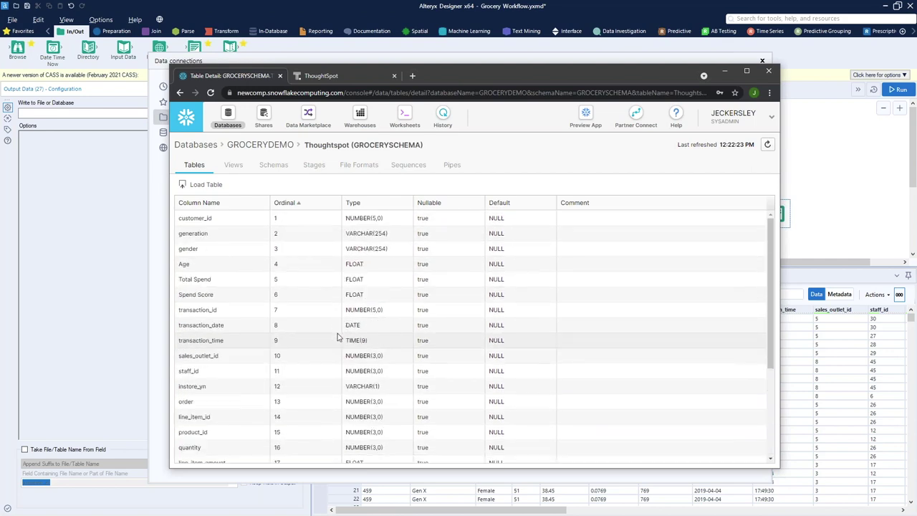
{"action": "scroll", "coordinate": [343, 320], "scroll_direction": "down", "scroll_amount": 4}
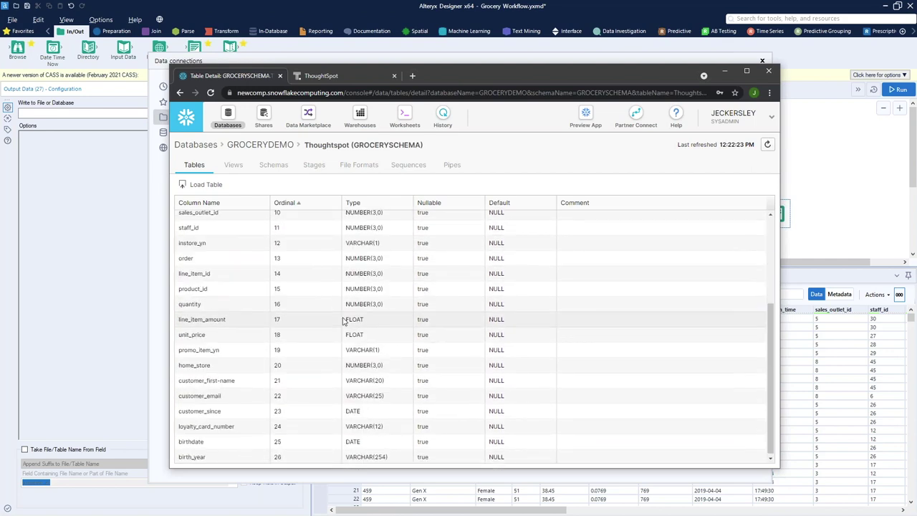
{"action": "left_click", "coordinate": [860, 218]}
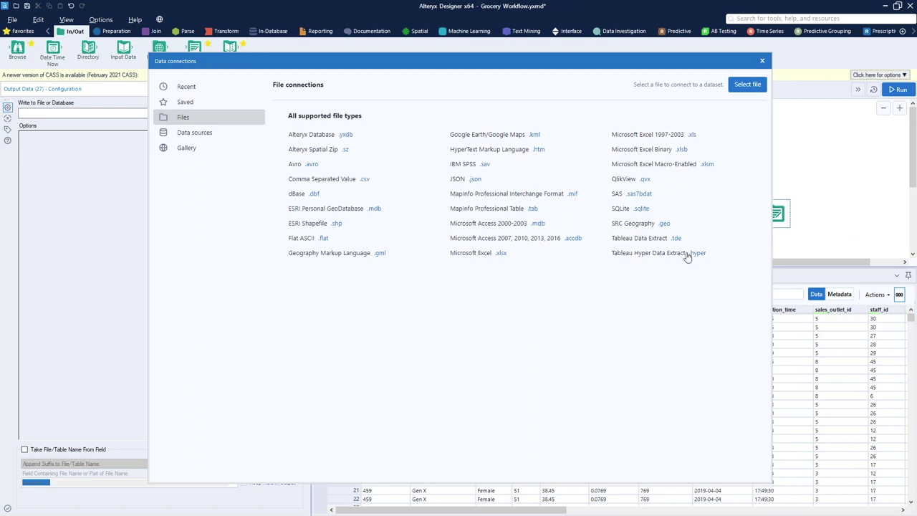
Choose Snowflake ODBC and check database GroceryDemo, schema GrocerySchema, warehouse DEMO_WH, role Sysadmin
{"action": "left_click", "coordinate": [213, 135]}
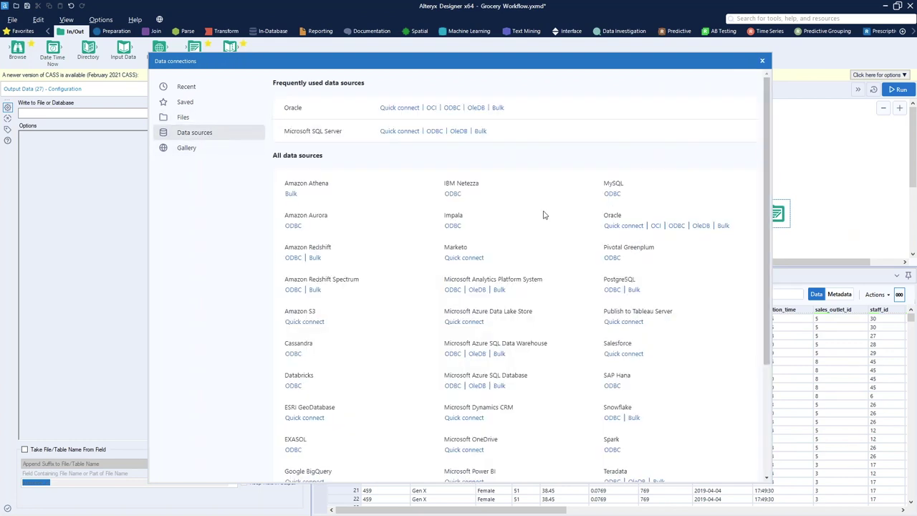
{"action": "left_click", "coordinate": [613, 418]}
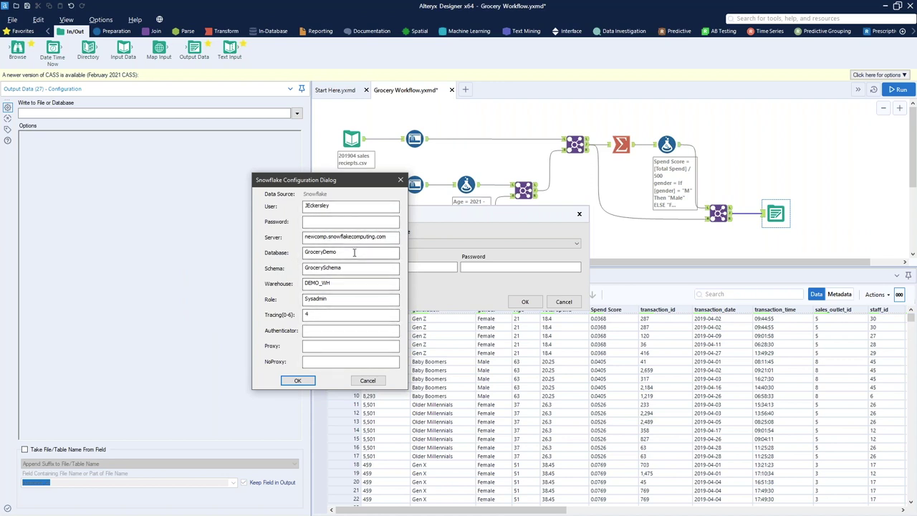
{"action": "left_click_drag", "start_coordinate": [337, 252], "coordinate": [285, 253]}
{"action": "left_click_drag", "start_coordinate": [360, 267], "coordinate": [304, 268]}
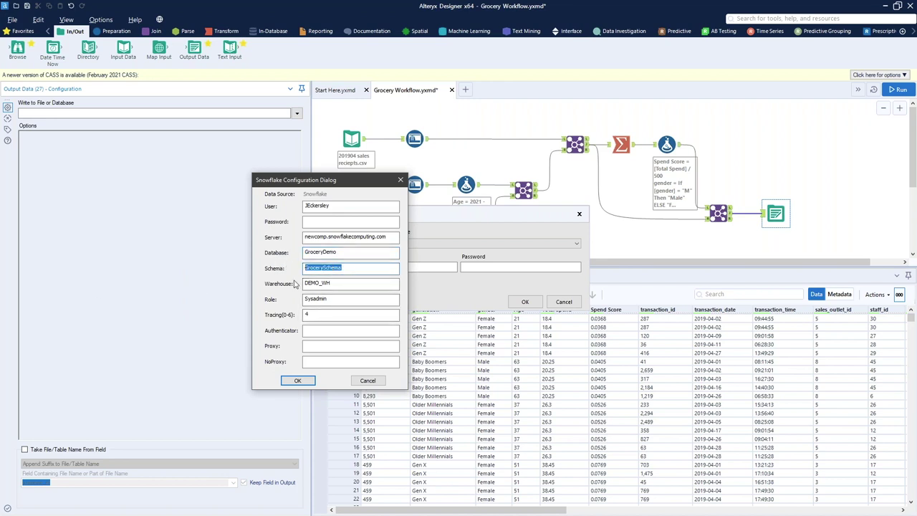
{"action": "key", "text": "Tab"}
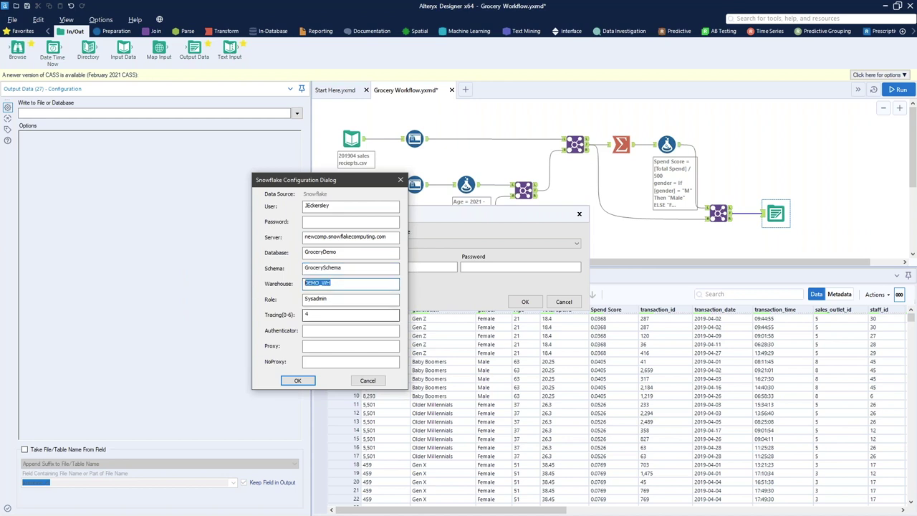
{"action": "key", "text": "Tab"}
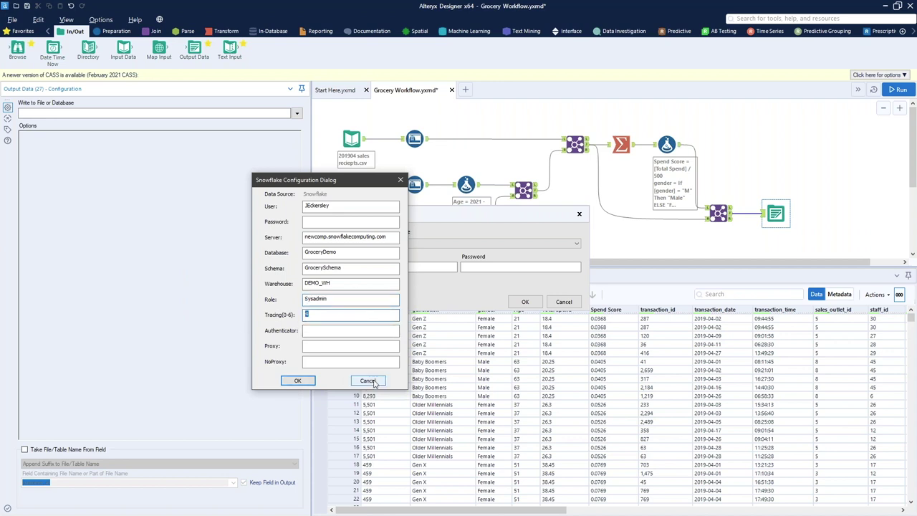
{"action": "key", "text": "Tab"}
{"action": "left_click", "coordinate": [400, 180]}
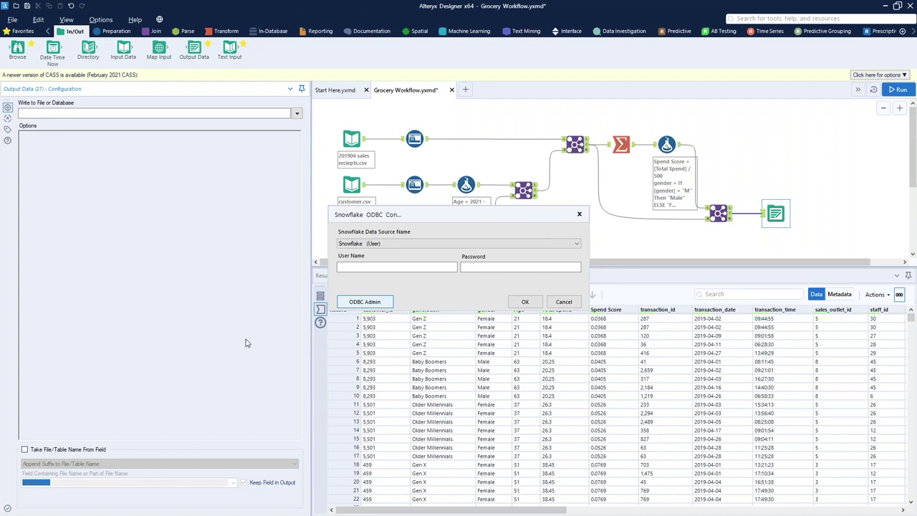
Close the Snowflake ODBC dialog and delete the Output Data tool
{"action": "key", "text": "Escape"}
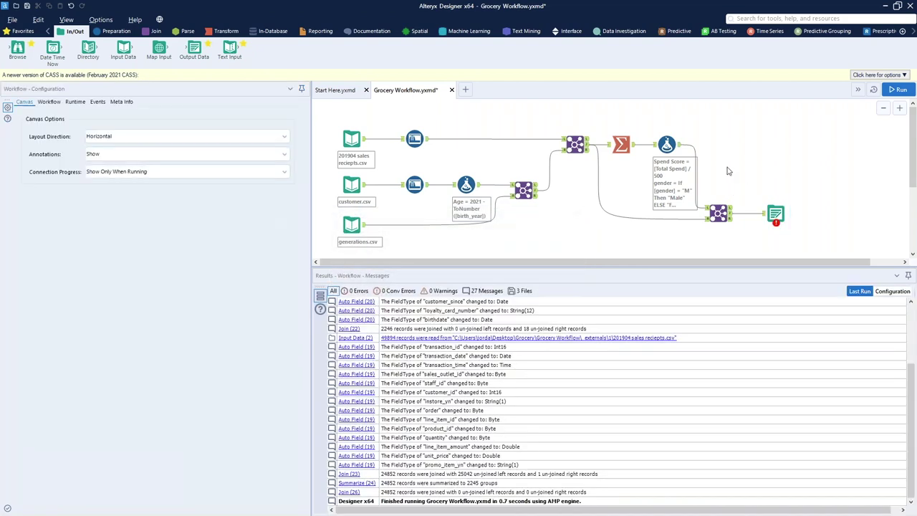
{"action": "left_click", "coordinate": [776, 213]}
{"action": "key", "text": "Delete"}
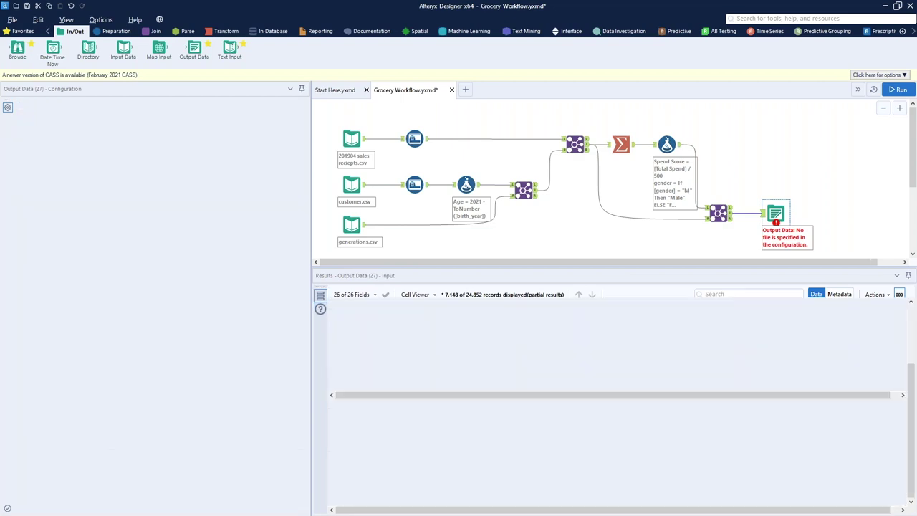
Nudge the Join tool slightly lower and open the Formula tool's settings
{"action": "left_click", "coordinate": [728, 212]}
{"action": "left_click_drag", "start_coordinate": [727, 213], "coordinate": [719, 228]}
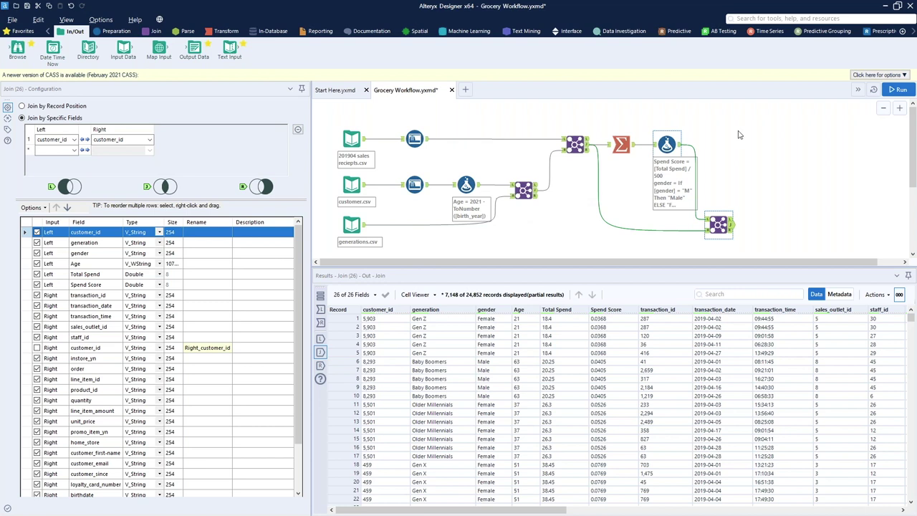
{"action": "left_click", "coordinate": [667, 145]}
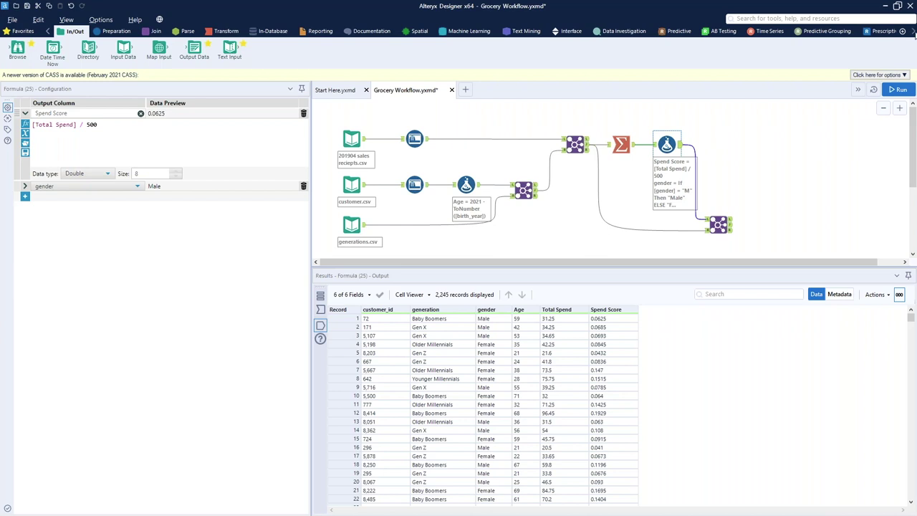
{"action": "mouse_move", "coordinate": [914, 35]}
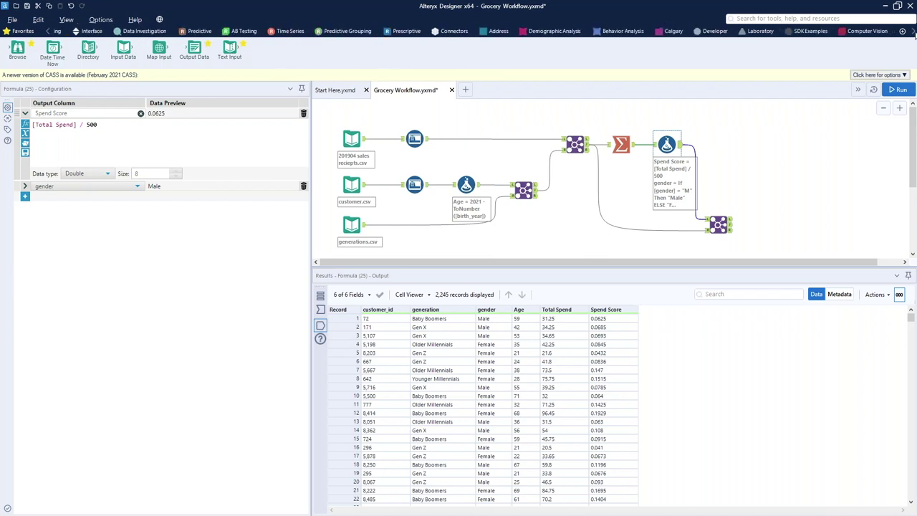
{"action": "left_click", "coordinate": [786, 20]}
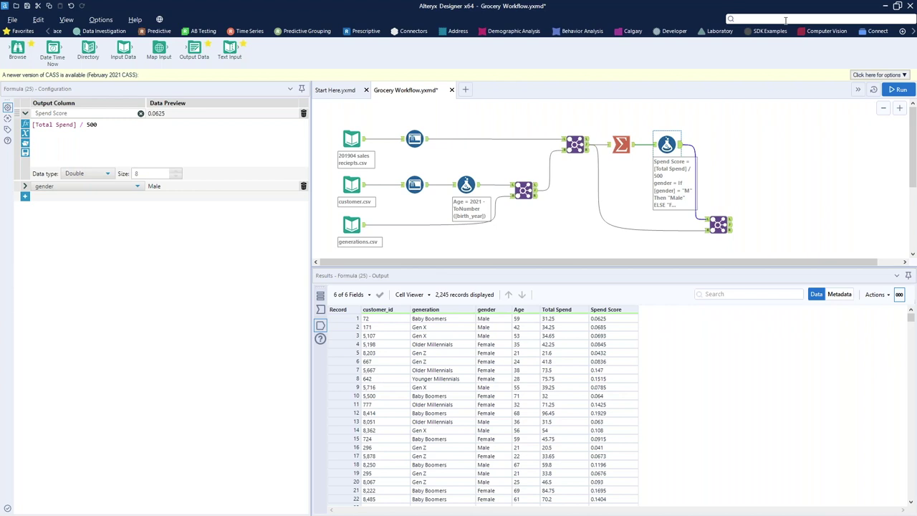
Add a Violin Plot after the Formula tool, plotted by groups of gender
{"action": "type", "text": "v"}
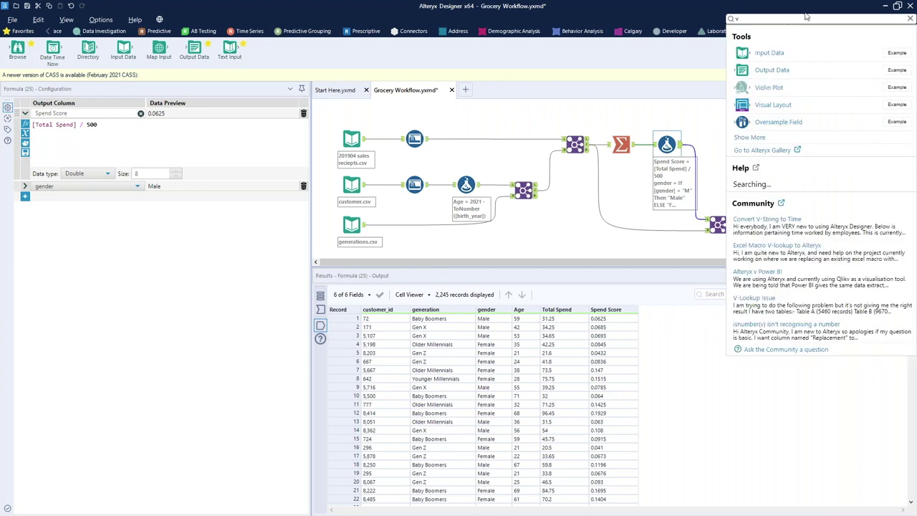
{"action": "left_click_drag", "start_coordinate": [759, 87], "coordinate": [739, 166]}
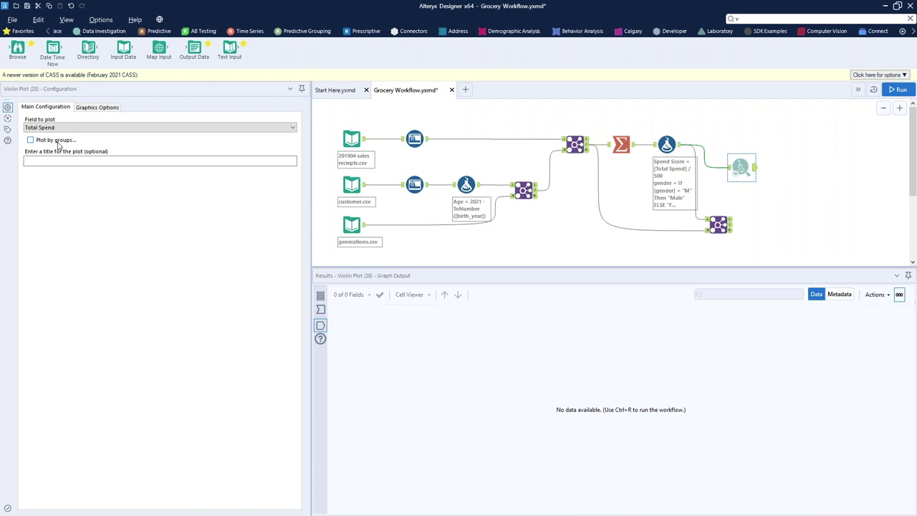
{"action": "left_click", "coordinate": [57, 141]}
{"action": "left_click", "coordinate": [61, 159]}
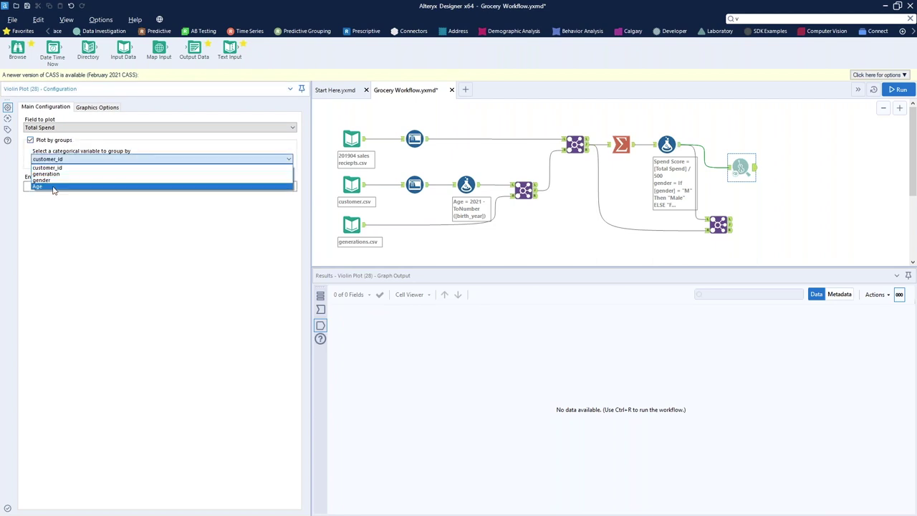
{"action": "left_click", "coordinate": [65, 180]}
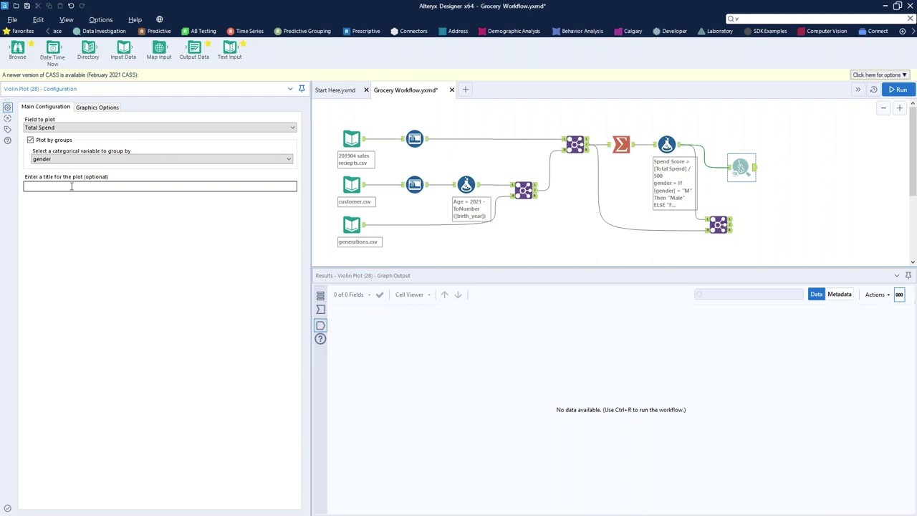
Keep gender as the grouping field and attach a Browse tool after the Violin Plot
{"action": "left_click", "coordinate": [133, 162]}
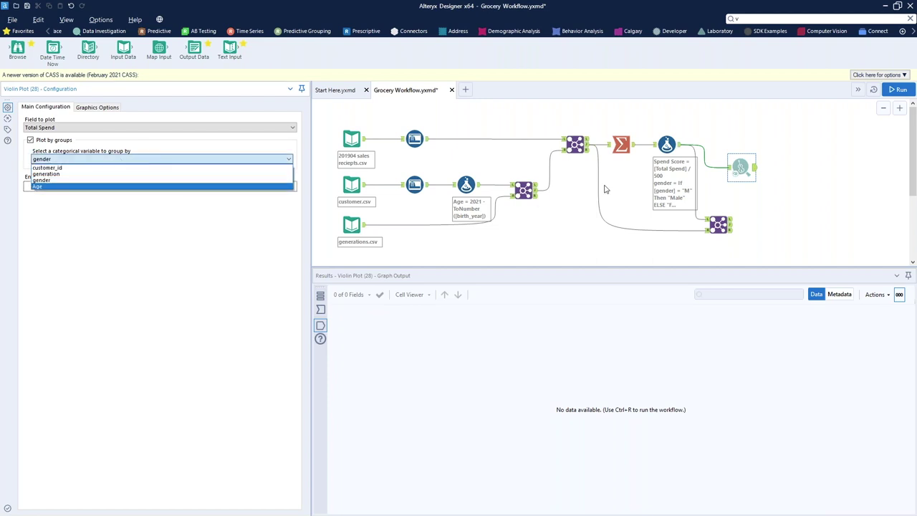
{"action": "left_click", "coordinate": [735, 172]}
{"action": "left_click_drag", "start_coordinate": [738, 172], "coordinate": [737, 184]}
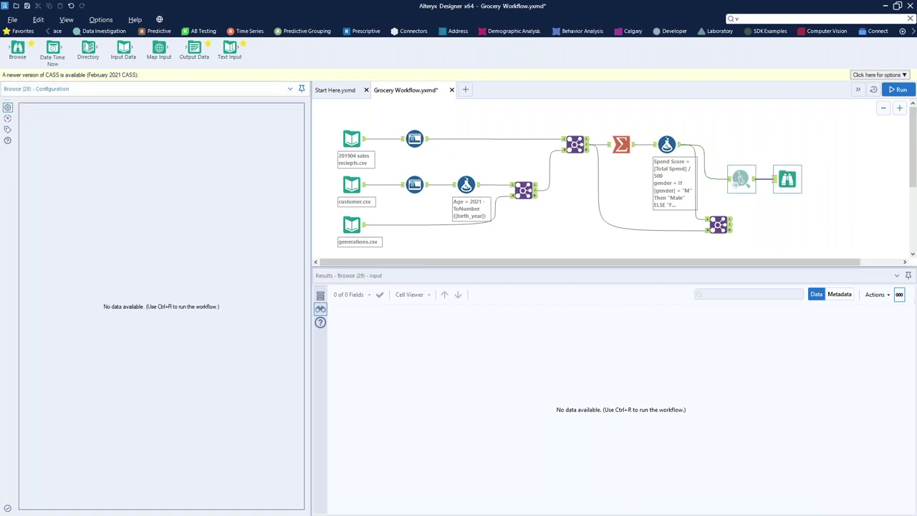
Run the workflow with Ctrl+R to get the gender violin plot, then nudge the plot tools lower
{"action": "key", "text": "ctrl+r"}
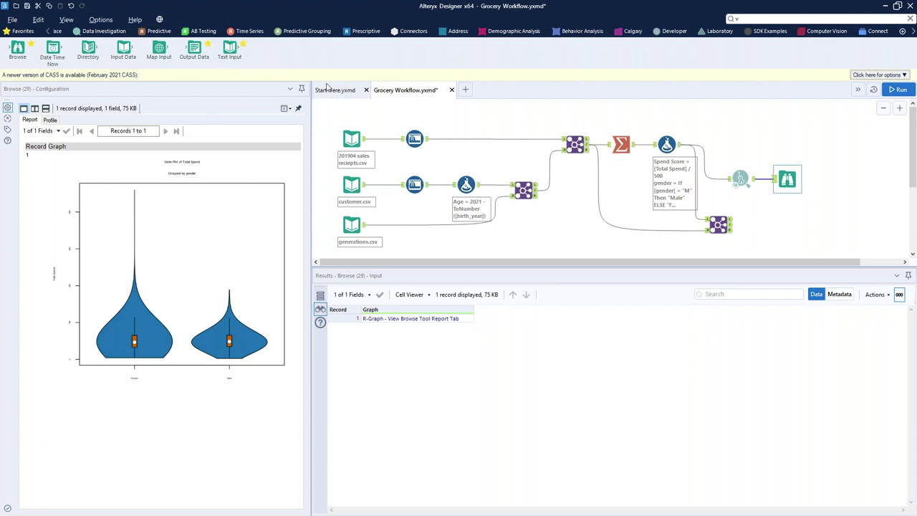
{"action": "left_click", "coordinate": [763, 179]}
{"action": "left_click_drag", "start_coordinate": [740, 189], "coordinate": [740, 194]}
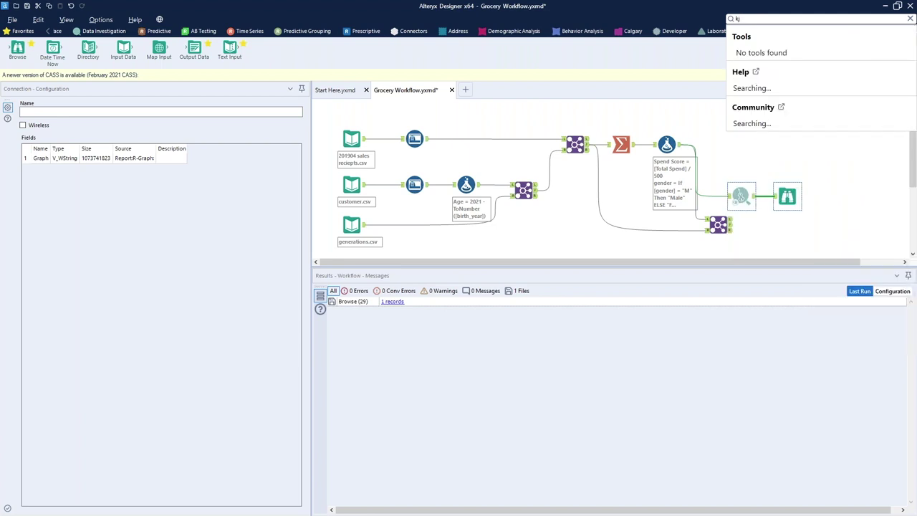
Search 'k-mean' and place K-Centroids Cluster Analysis after the Spend Score Formula
{"action": "key", "text": "BackSpace"}
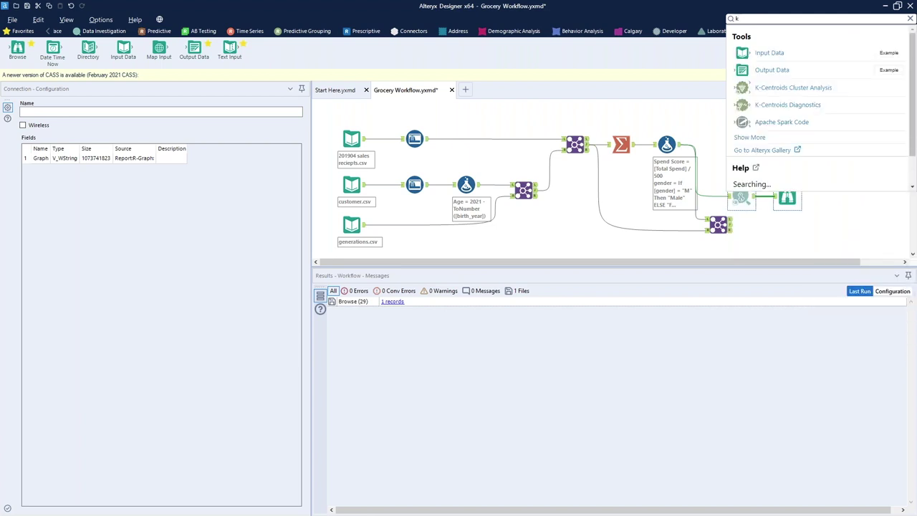
{"action": "type", "text": "-mean"}
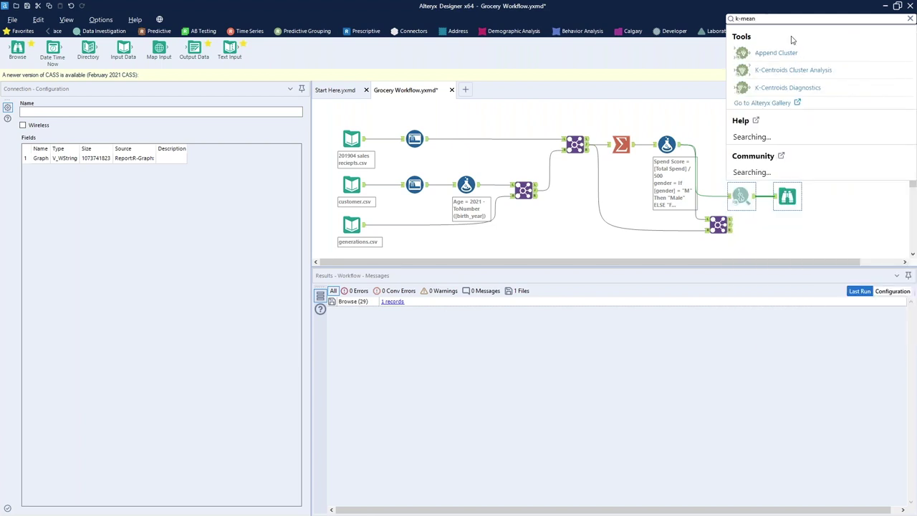
{"action": "left_click_drag", "start_coordinate": [822, 72], "coordinate": [735, 150]}
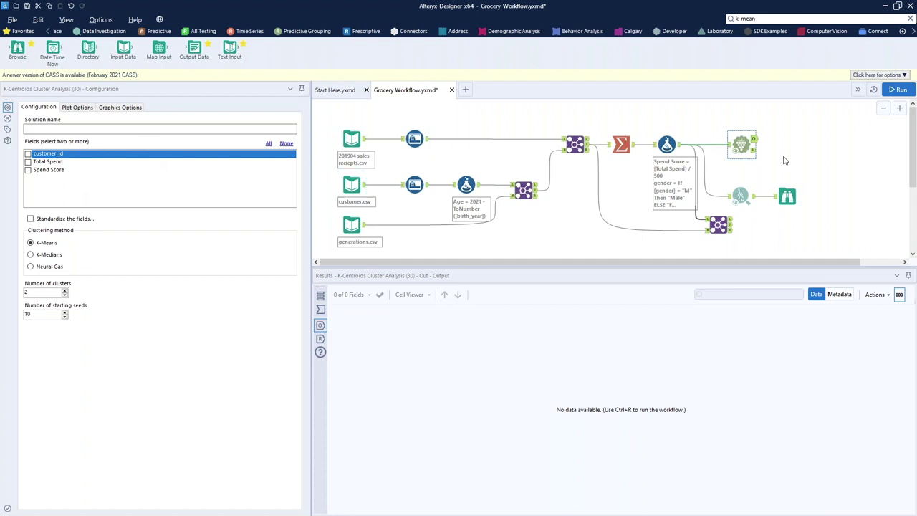
{"action": "left_click", "coordinate": [673, 146]}
Check the Formula output's metadata to see Age's field type
{"action": "left_click", "coordinate": [837, 294]}
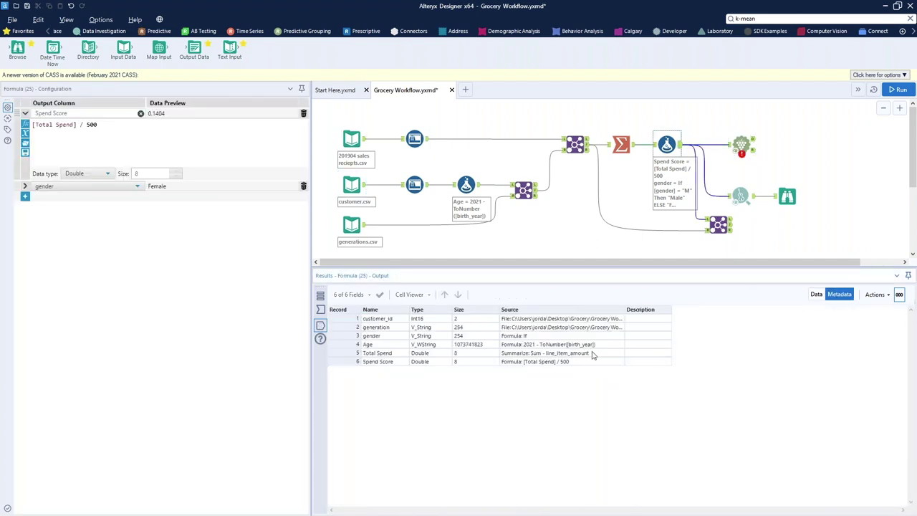
{"action": "left_click", "coordinate": [740, 147]}
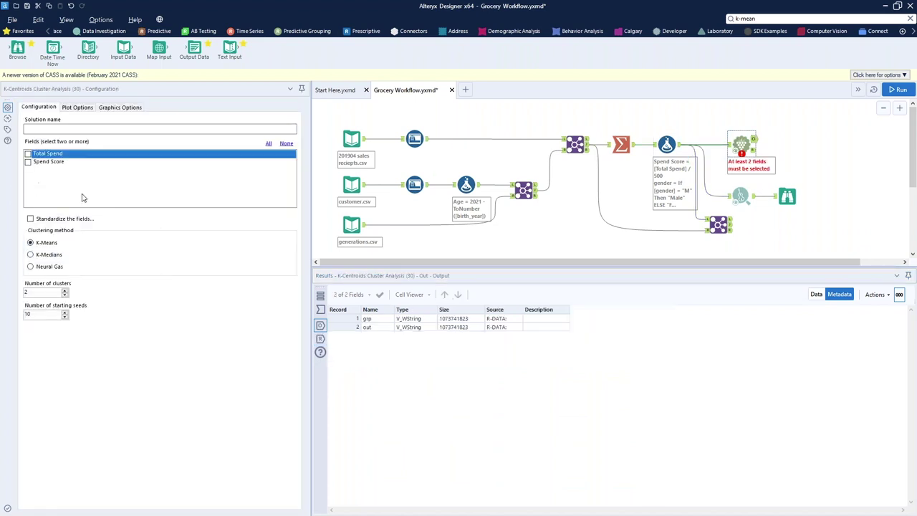
{"action": "left_click", "coordinate": [670, 147]}
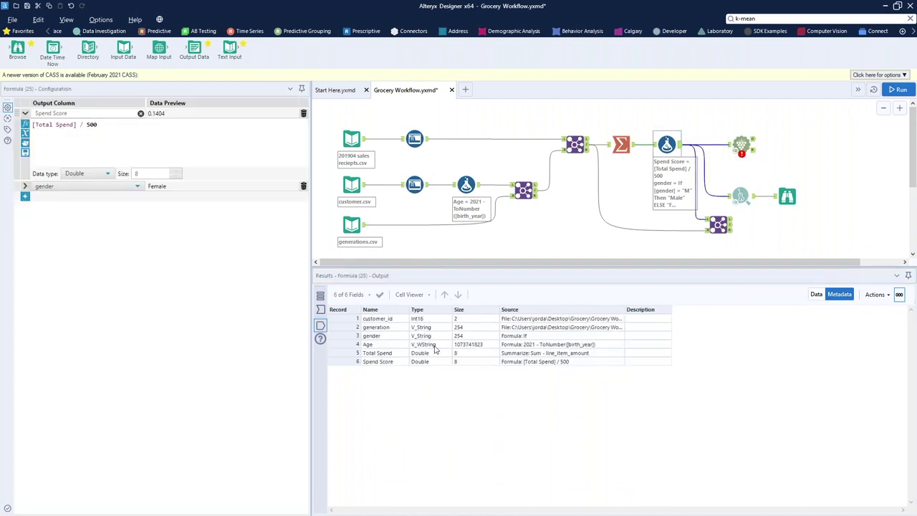
{"action": "left_click", "coordinate": [430, 347]}
{"action": "left_click", "coordinate": [525, 347]}
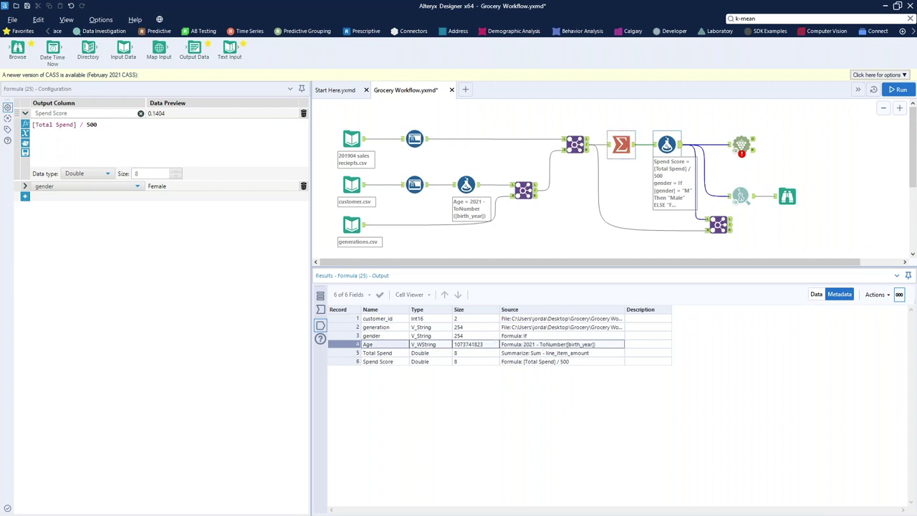
In the Join tool, change Age's type from V_WString to Double
{"action": "left_click", "coordinate": [575, 144]}
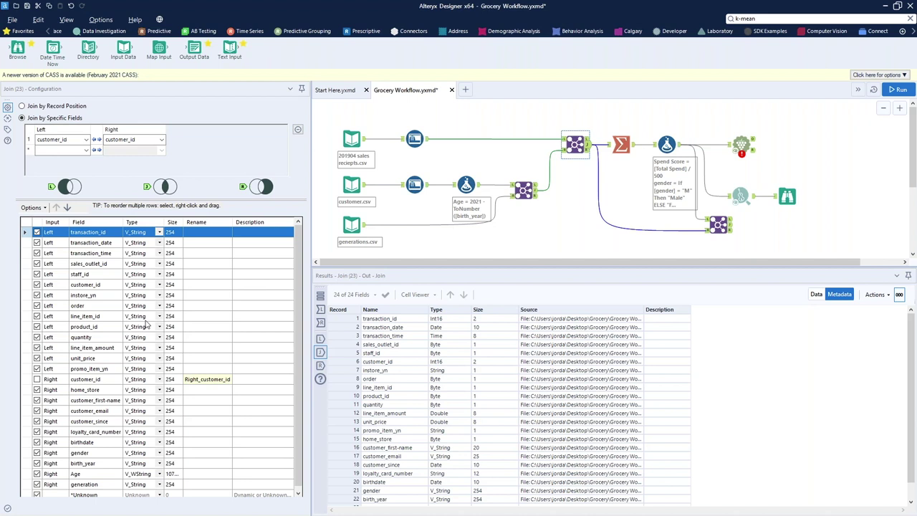
{"action": "left_click", "coordinate": [160, 474]}
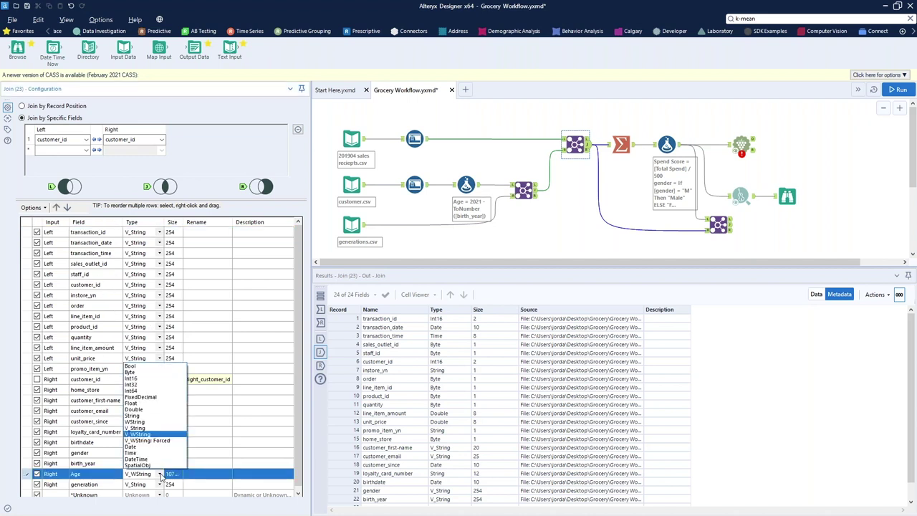
{"action": "left_click", "coordinate": [147, 410]}
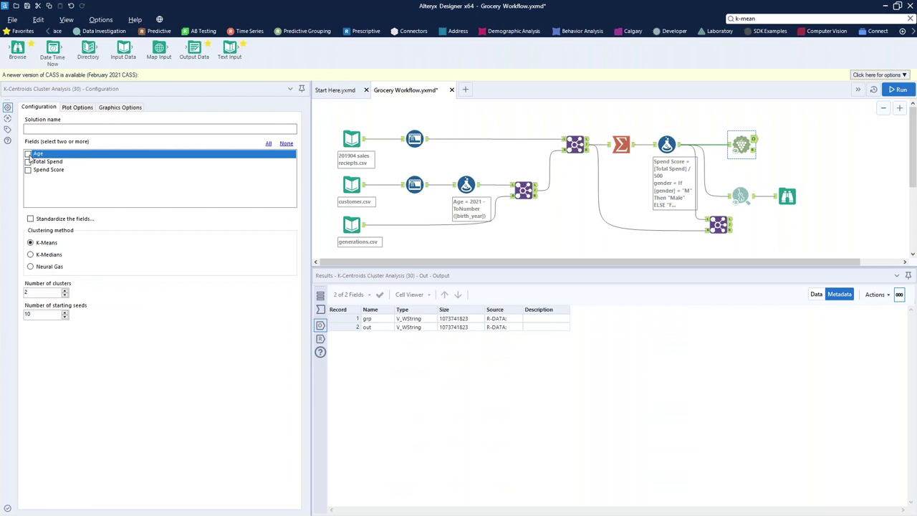
Cluster on Age, Total Spend and Spend Score with z-score standardization
{"action": "left_click", "coordinate": [29, 154]}
{"action": "left_click", "coordinate": [29, 162]}
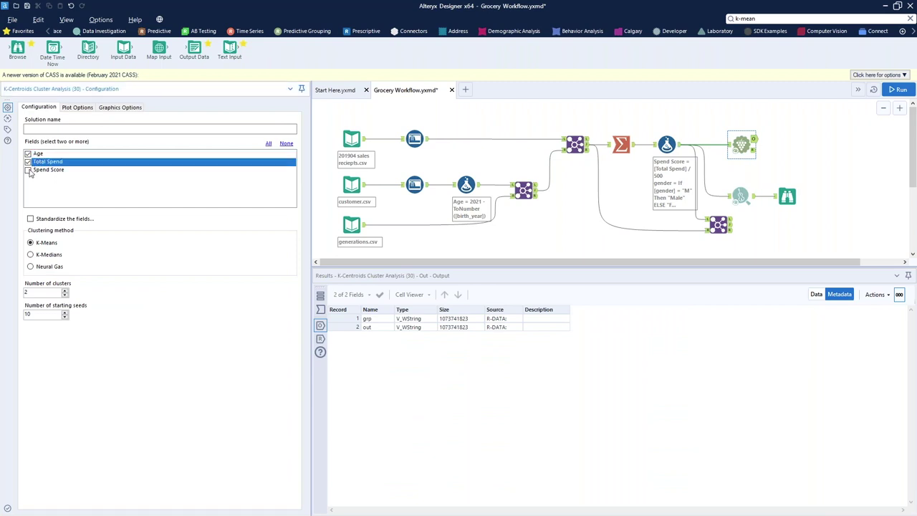
{"action": "left_click", "coordinate": [29, 170]}
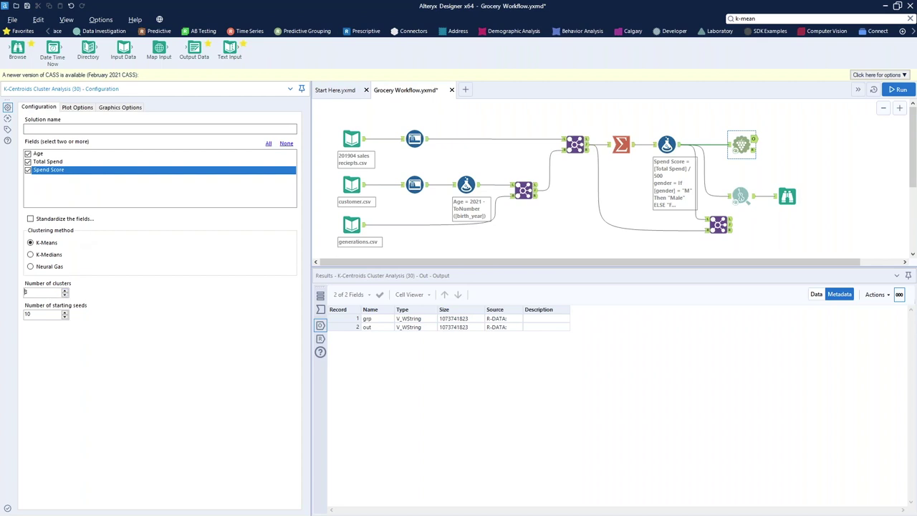
{"action": "left_click", "coordinate": [30, 218]}
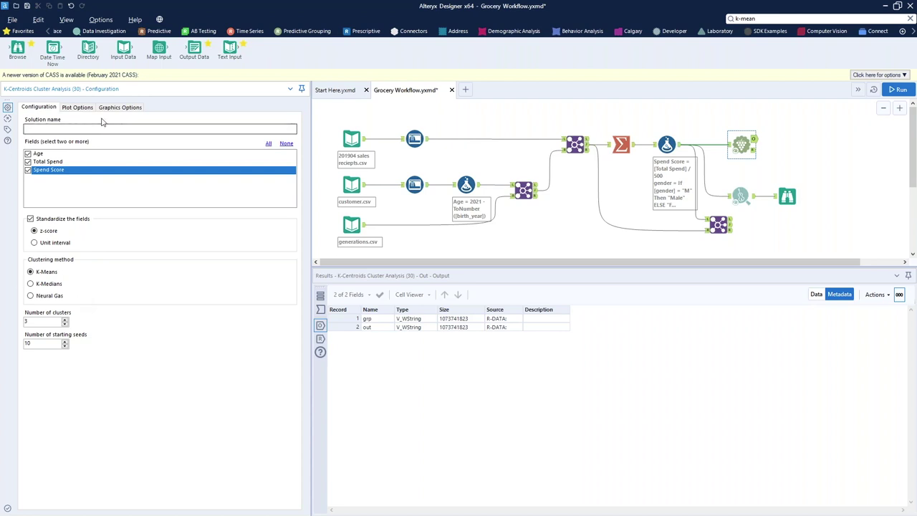
Plot the cluster centroids and attach Browse tools to both clustering outputs
{"action": "left_click", "coordinate": [77, 107]}
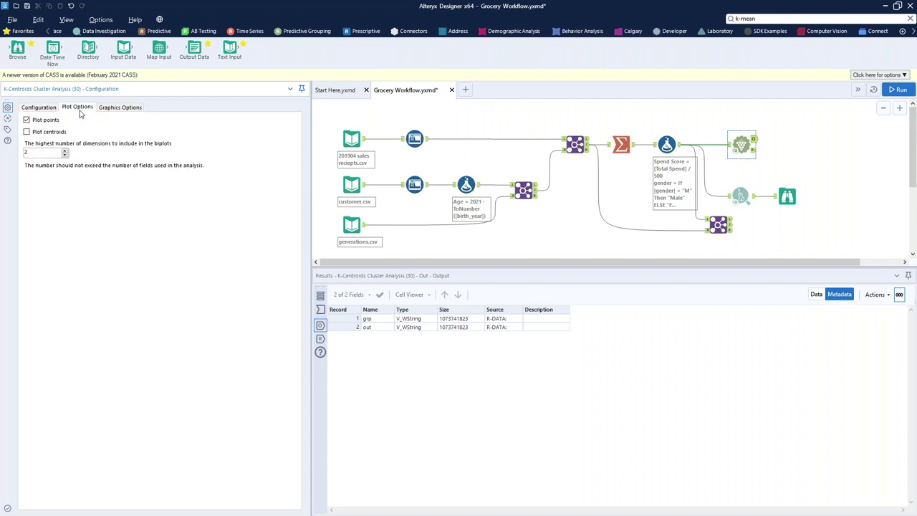
{"action": "left_click", "coordinate": [26, 131]}
{"action": "left_click", "coordinate": [103, 109]}
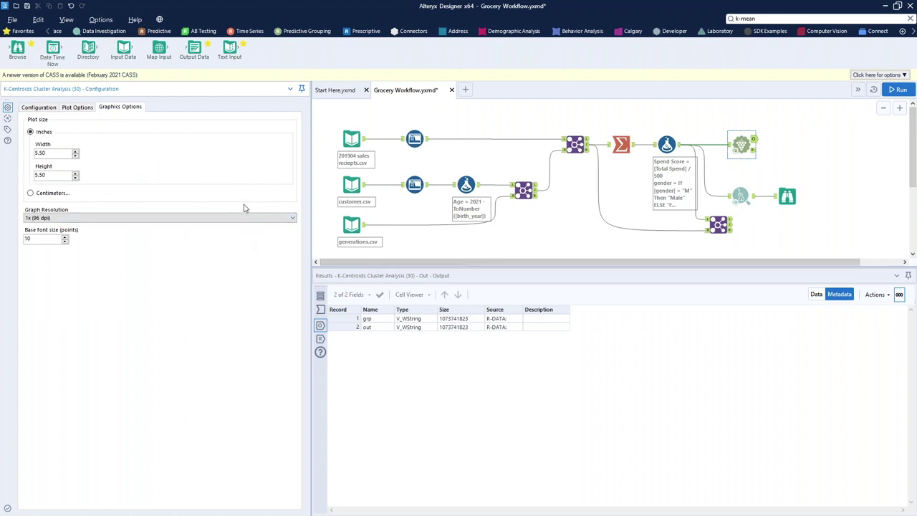
{"action": "left_click", "coordinate": [740, 149]}
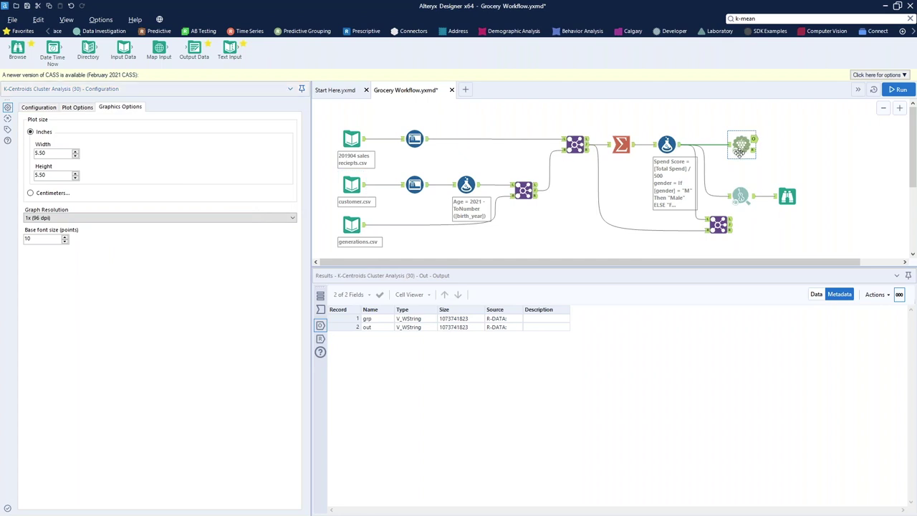
{"action": "key", "text": "ctrl+shift+b"}
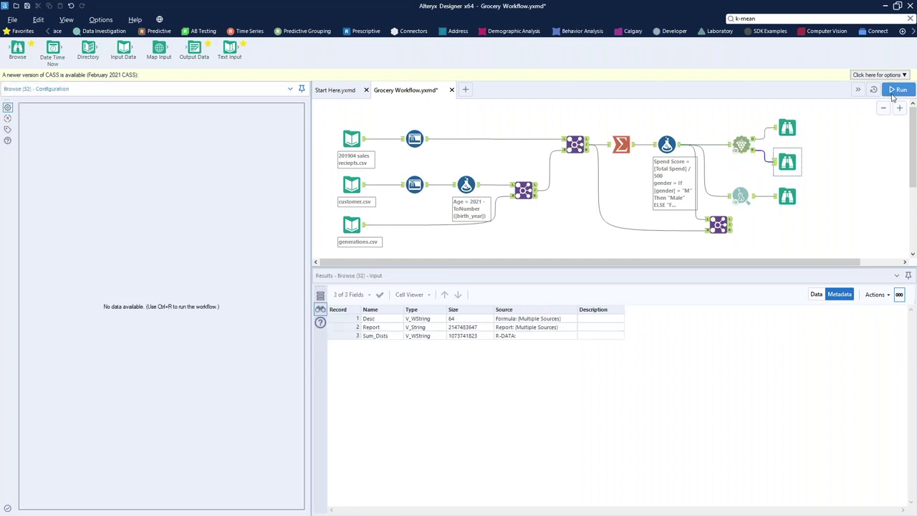
Run the workflow and review the K-Means report: clusters of 560, 957 and 728, converging in 14 iterations
{"action": "left_click", "coordinate": [895, 91]}
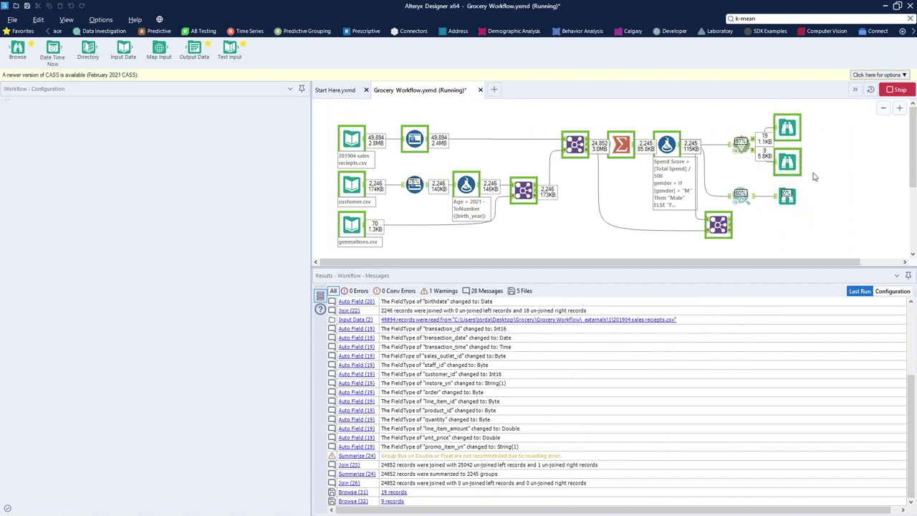
{"action": "left_click", "coordinate": [787, 162]}
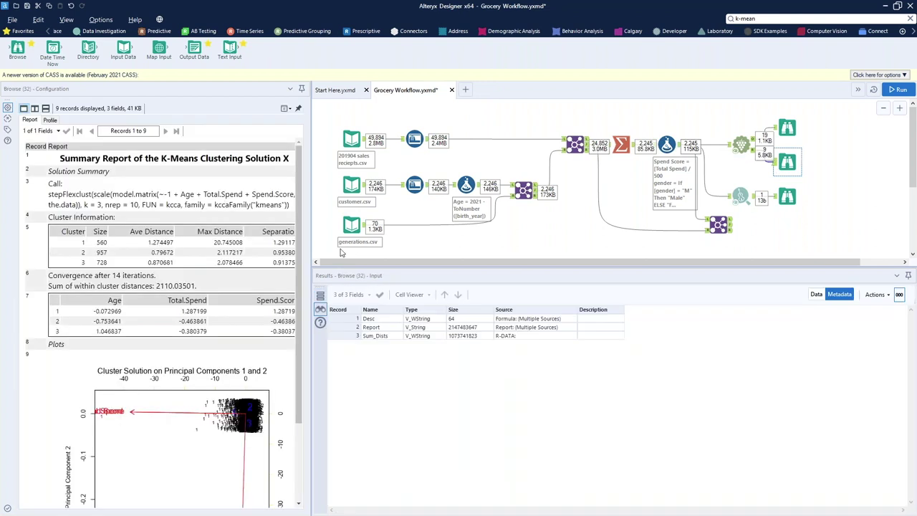
{"action": "scroll", "coordinate": [262, 319], "scroll_direction": "down", "scroll_amount": 2}
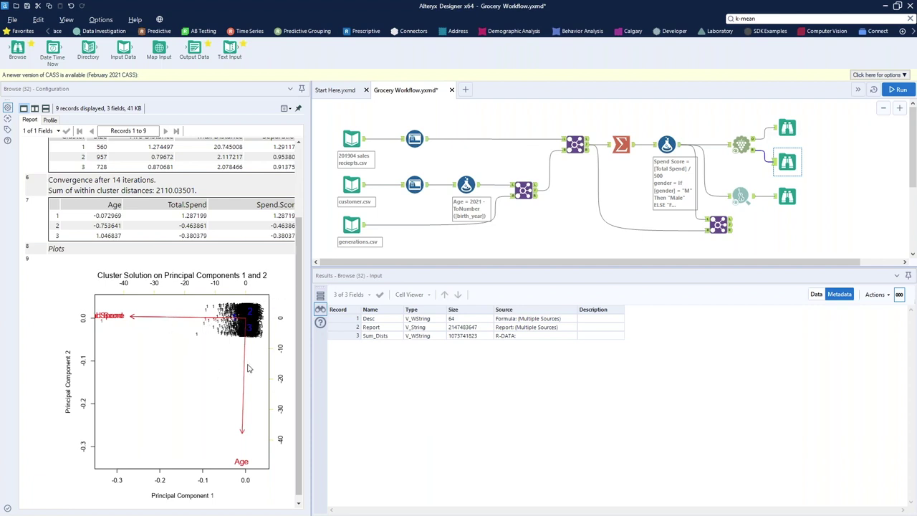
{"action": "scroll", "coordinate": [248, 370], "scroll_direction": "down", "scroll_amount": 1}
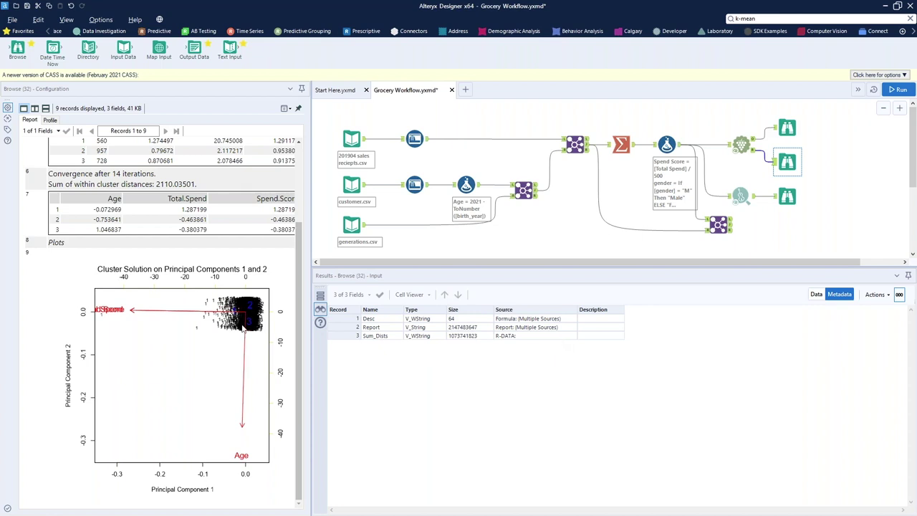
{"action": "scroll", "coordinate": [234, 326], "scroll_direction": "up", "scroll_amount": 3}
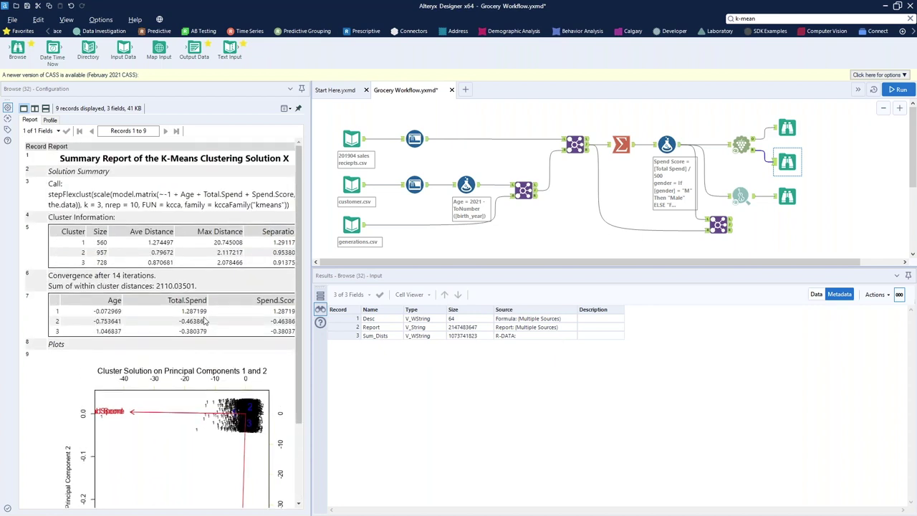
{"action": "scroll", "coordinate": [208, 322], "scroll_direction": "down", "scroll_amount": 3}
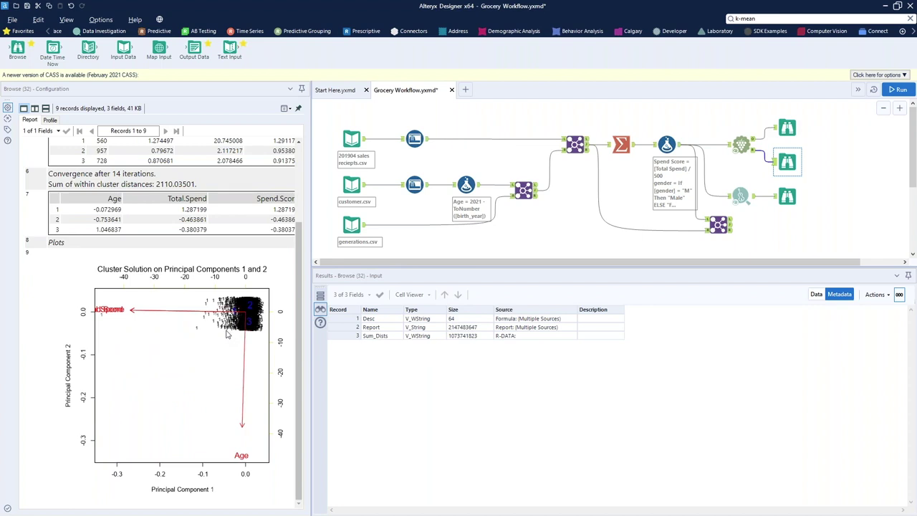
Search the tools for 'app' and add an Append Cluster tool to the workflow
{"action": "left_click", "coordinate": [781, 20]}
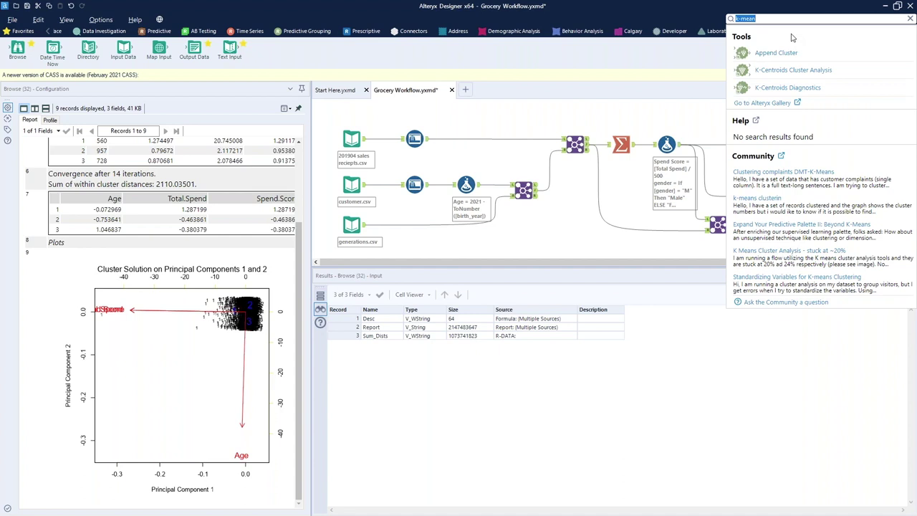
{"action": "type", "text": "asso"}
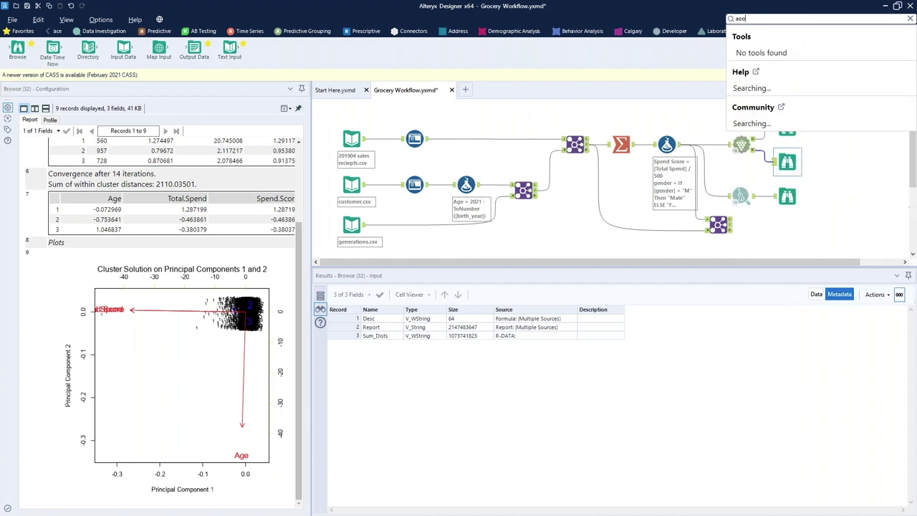
{"action": "key", "text": "BackSpace"}
{"action": "key", "text": "BackSpace"}
{"action": "key", "text": "BackSpace"}
{"action": "type", "text": "pp"}
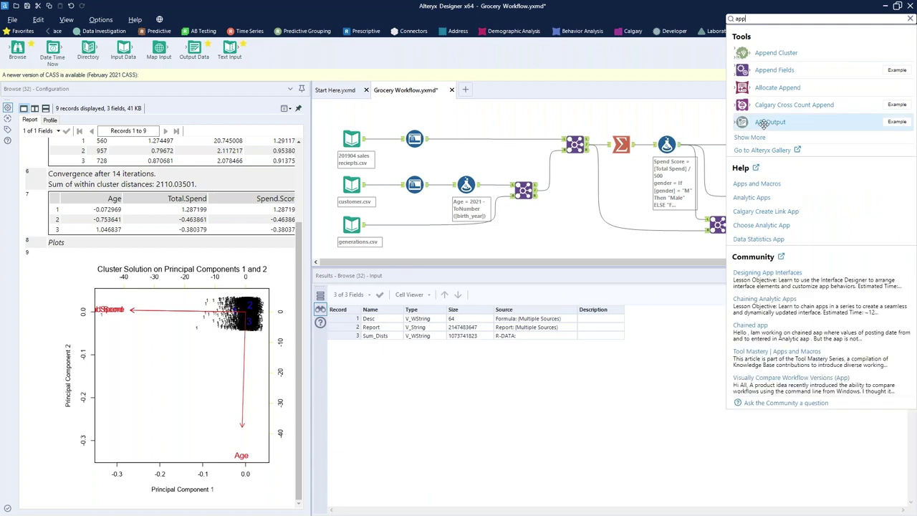
{"action": "left_click_drag", "start_coordinate": [793, 57], "coordinate": [833, 156]}
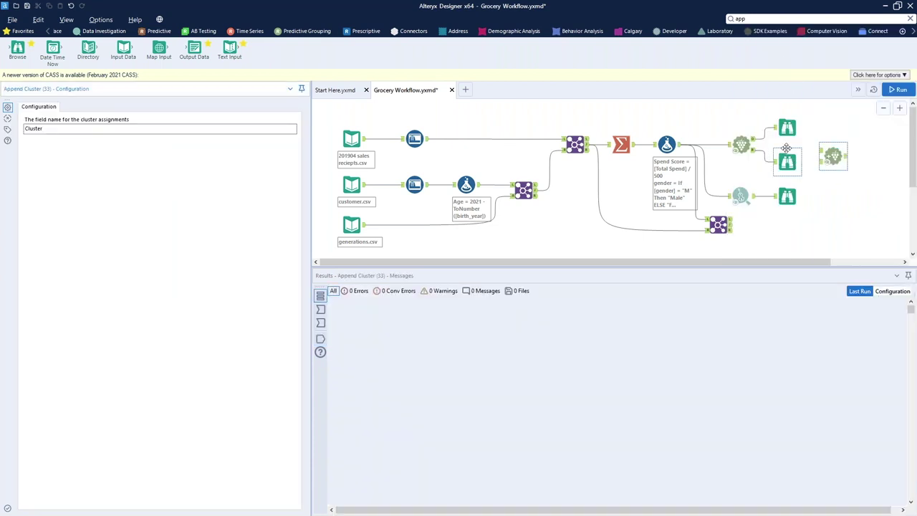
Inspect the clustering model's output and its 19 data records
{"action": "left_click", "coordinate": [755, 145]}
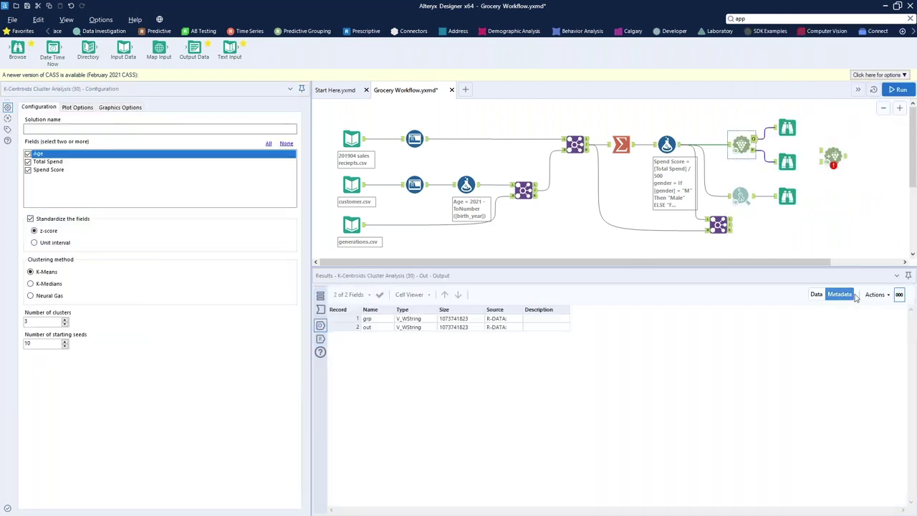
{"action": "left_click", "coordinate": [817, 294]}
{"action": "left_click_drag", "start_coordinate": [387, 320], "coordinate": [523, 485]}
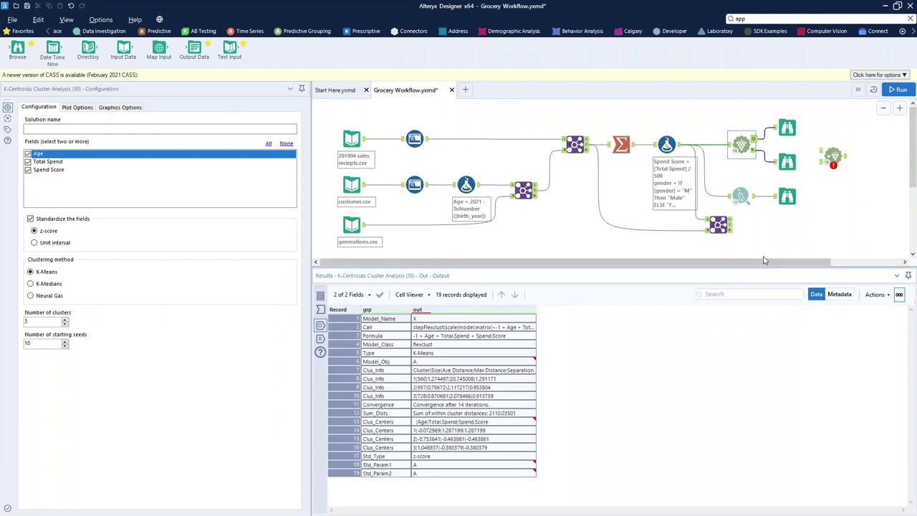
{"action": "left_click", "coordinate": [786, 162]}
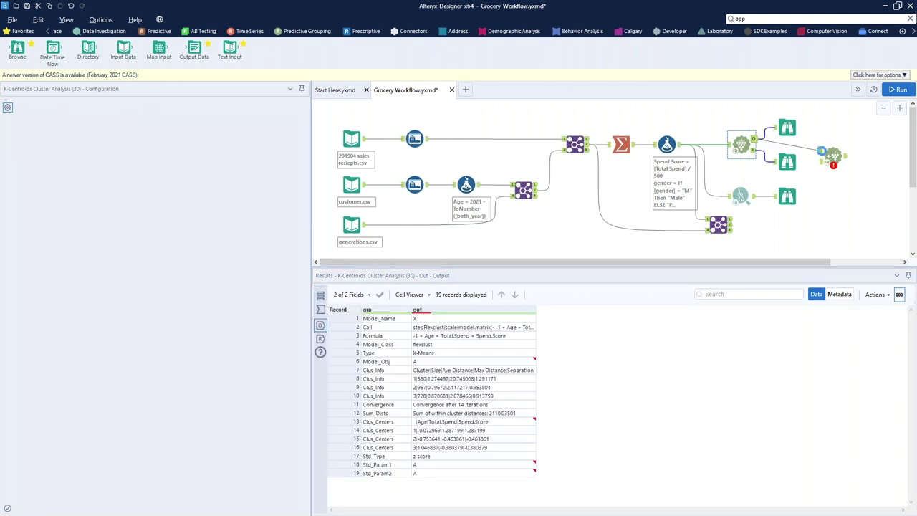
Connect the formula output to Append Cluster, add a Browse after it, and run the workflow
{"action": "mouse_move", "coordinate": [678, 144]}
{"action": "left_mouse_down"}
{"action": "mouse_move", "coordinate": [818, 175]}
{"action": "mouse_move", "coordinate": [821, 162]}
{"action": "mouse_move", "coordinate": [826, 173]}
{"action": "left_mouse_up"}
{"action": "left_click", "coordinate": [830, 157]}
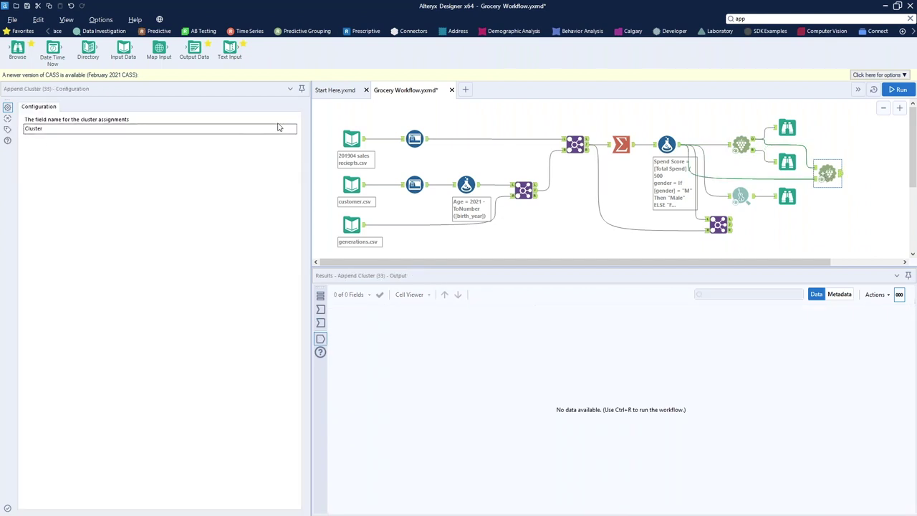
{"action": "key", "text": "ctrl+shift+b"}
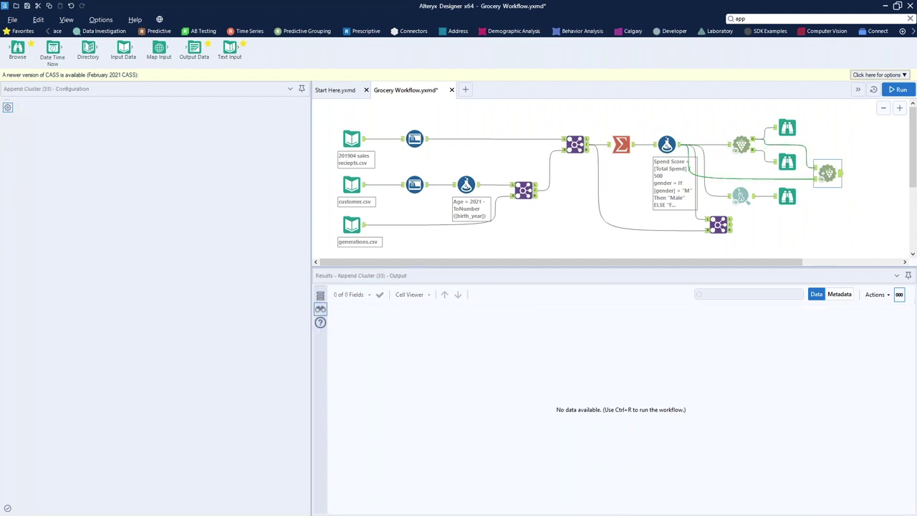
{"action": "key", "text": "ctrl+r"}
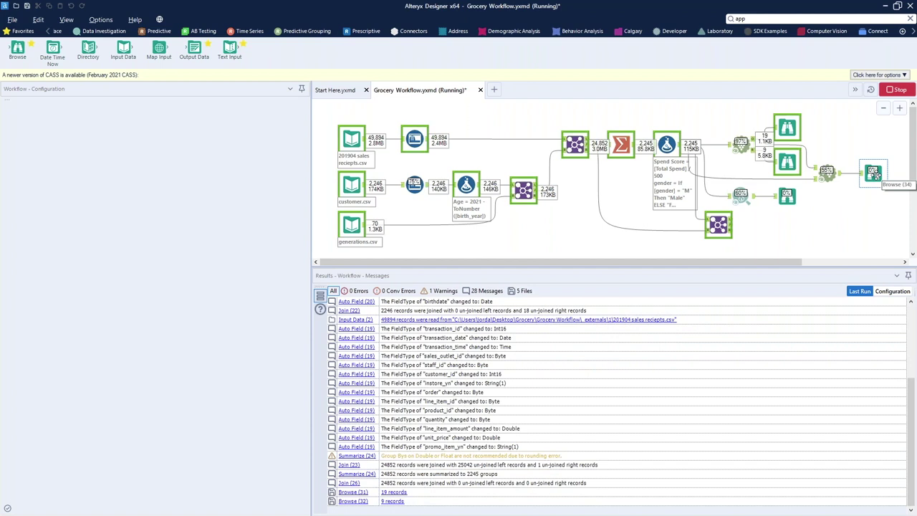
View the final Browse output and profile the customer_id and generation columns
{"action": "left_click", "coordinate": [873, 174]}
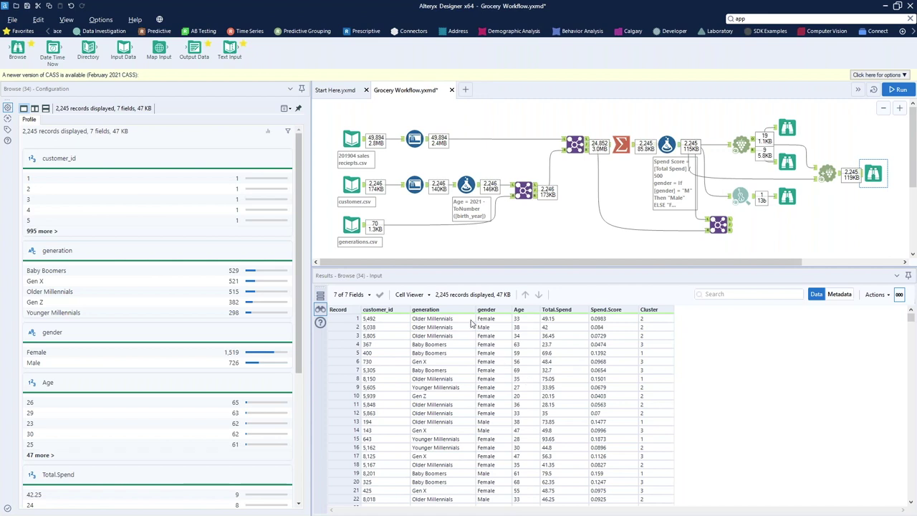
{"action": "left_click", "coordinate": [376, 327]}
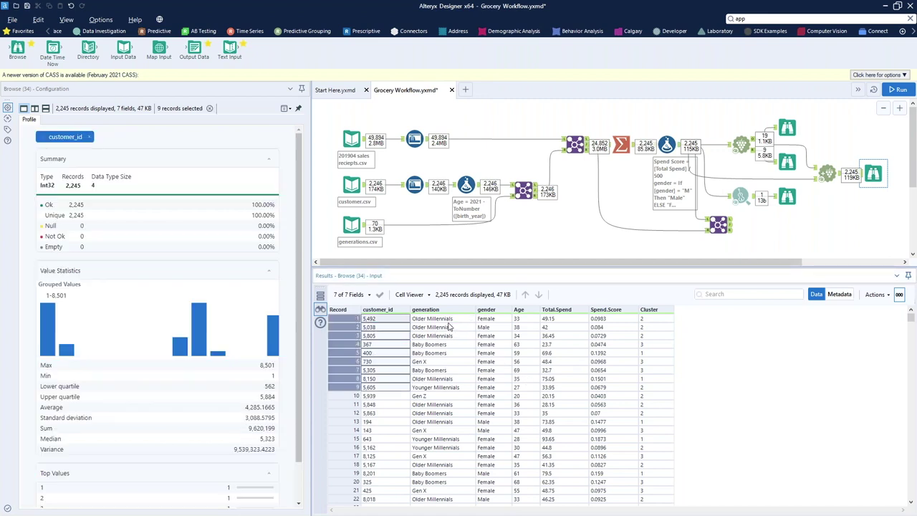
{"action": "left_click_drag", "start_coordinate": [450, 326], "coordinate": [549, 376]}
{"action": "left_click", "coordinate": [572, 322]}
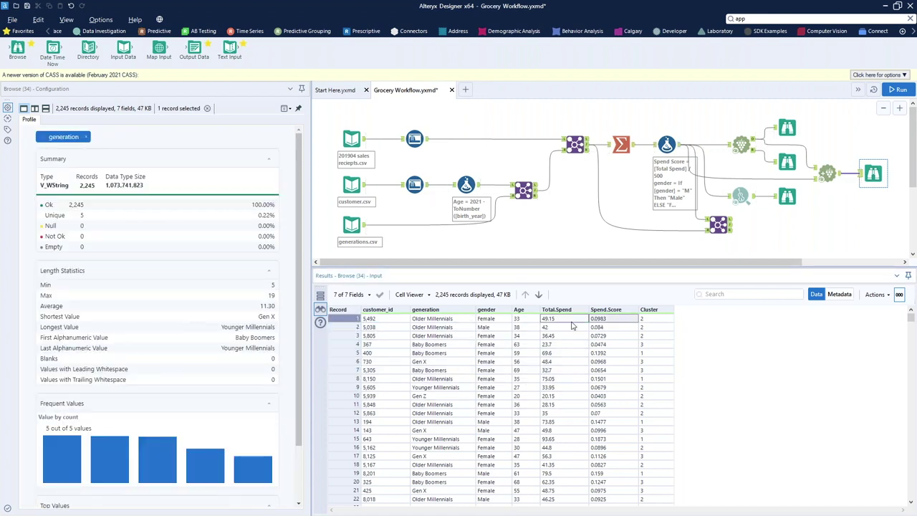
Scroll through the 2,245 cluster records, then view the Join output with transaction details
{"action": "left_click_drag", "start_coordinate": [648, 318], "coordinate": [648, 336]}
{"action": "scroll", "coordinate": [644, 430], "scroll_direction": "down", "scroll_amount": 8}
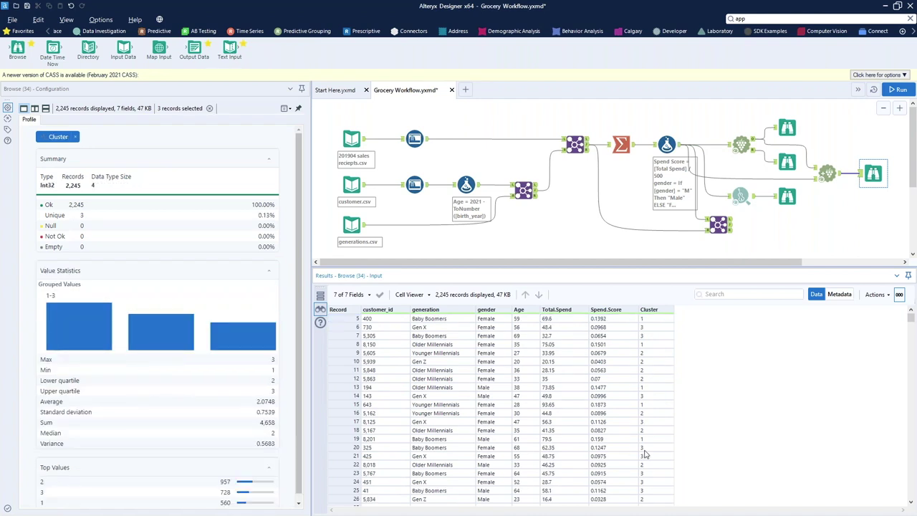
{"action": "scroll", "coordinate": [645, 451], "scroll_direction": "down", "scroll_amount": 6}
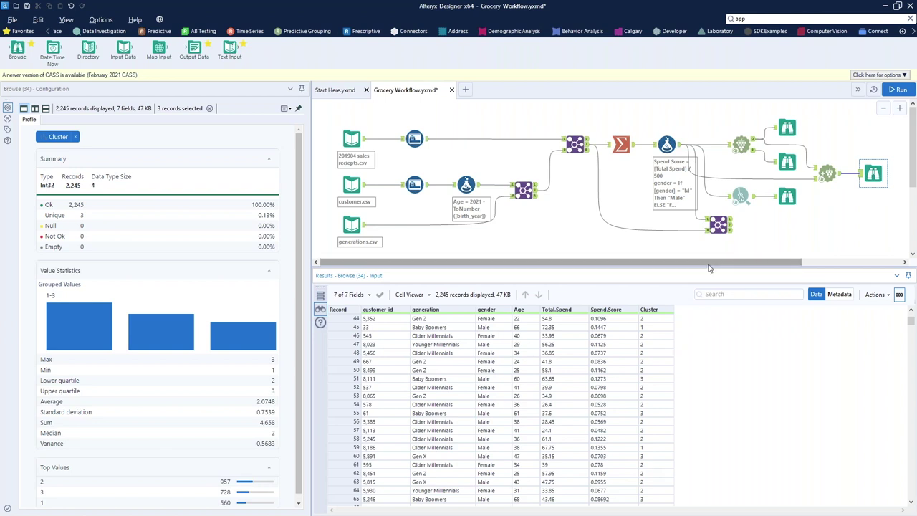
{"action": "left_click", "coordinate": [719, 224]}
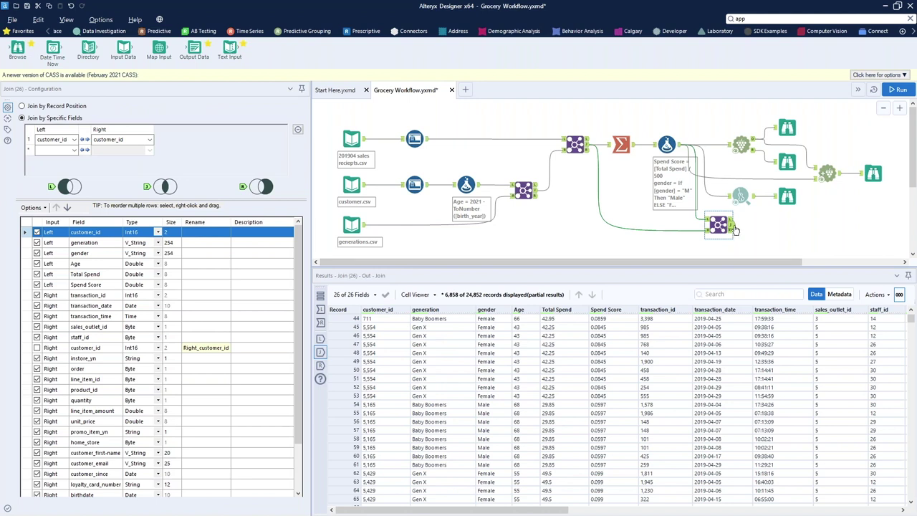
{"action": "left_click_drag", "start_coordinate": [732, 226], "coordinate": [796, 229]}
Switch to Snowflake and scroll through the Thoughtspot table's 26 columns
{"action": "key", "text": "alt+Tab"}
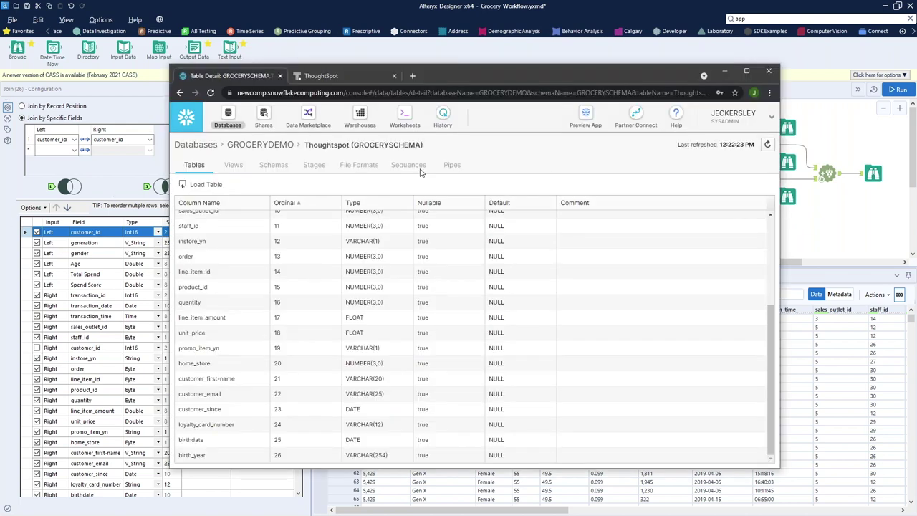
{"action": "scroll", "coordinate": [387, 294], "scroll_direction": "up", "scroll_amount": 3}
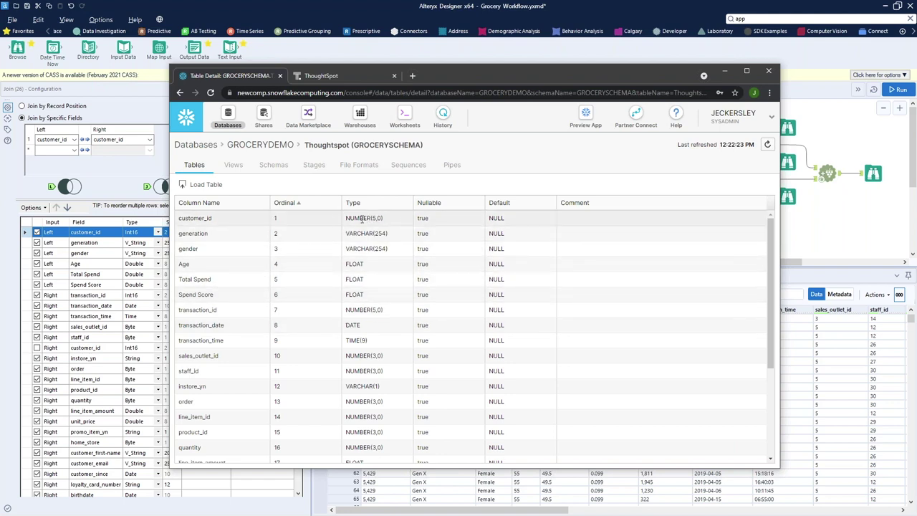
{"action": "scroll", "coordinate": [301, 244], "scroll_direction": "down", "scroll_amount": 2}
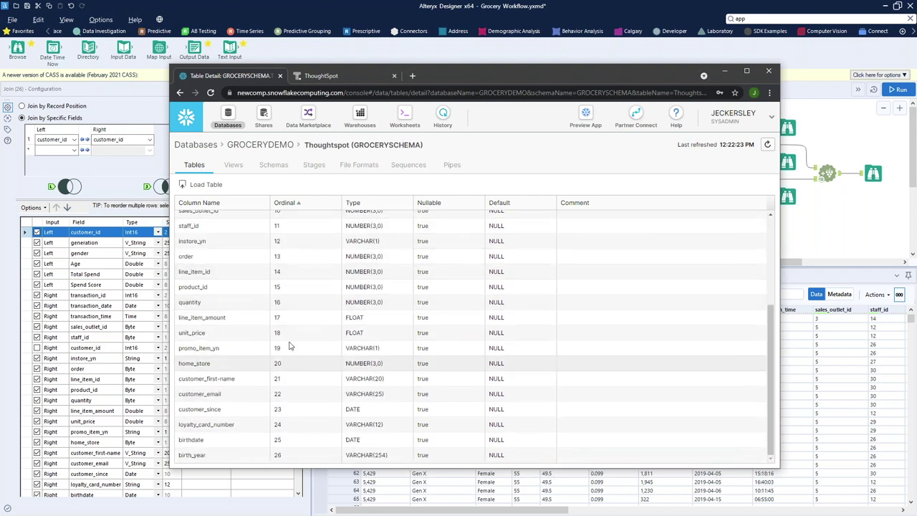
Open a SQL worksheet and clear the old query from the editor
{"action": "left_click", "coordinate": [404, 116]}
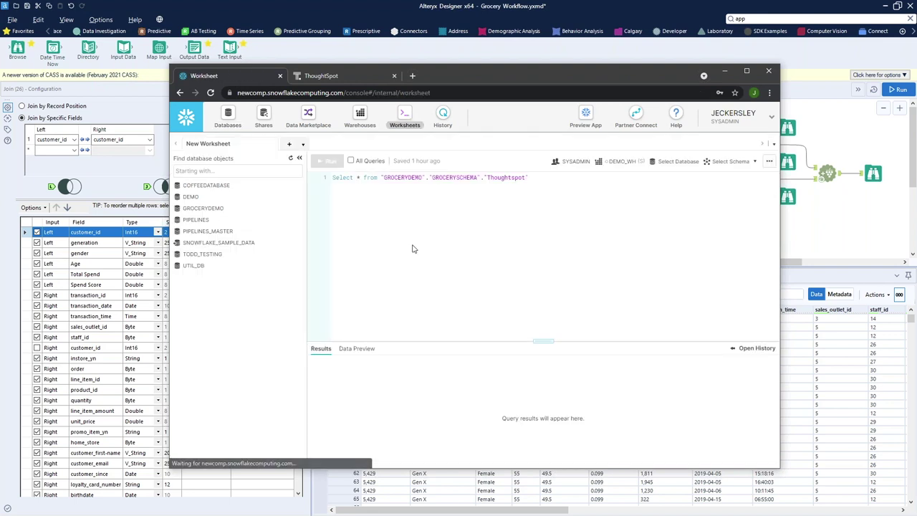
{"action": "left_click_drag", "start_coordinate": [529, 178], "coordinate": [341, 177]}
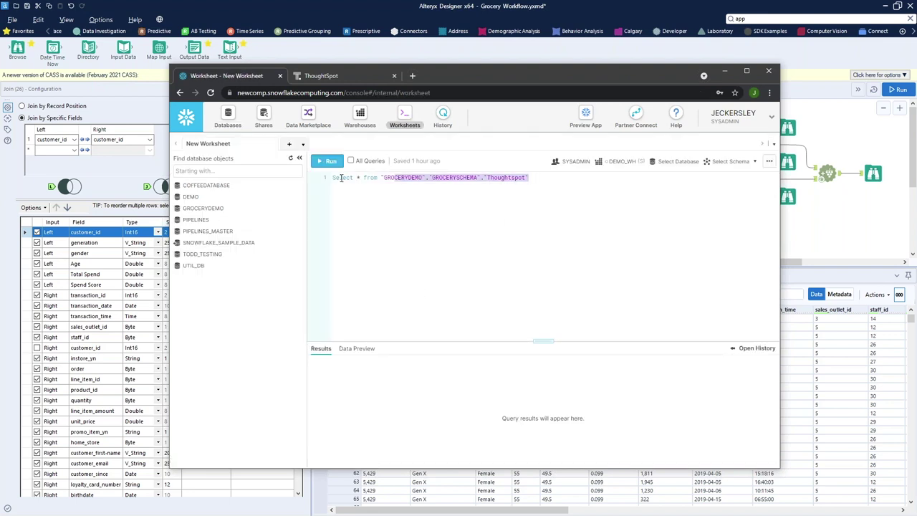
{"action": "left_click", "coordinate": [530, 217]}
{"action": "key", "text": "ctrl+a"}
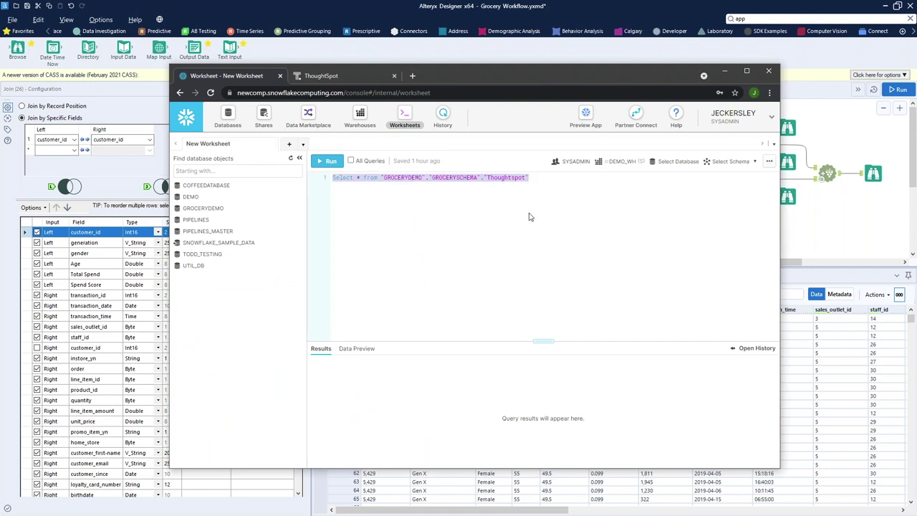
{"action": "key", "text": "BackSpace"}
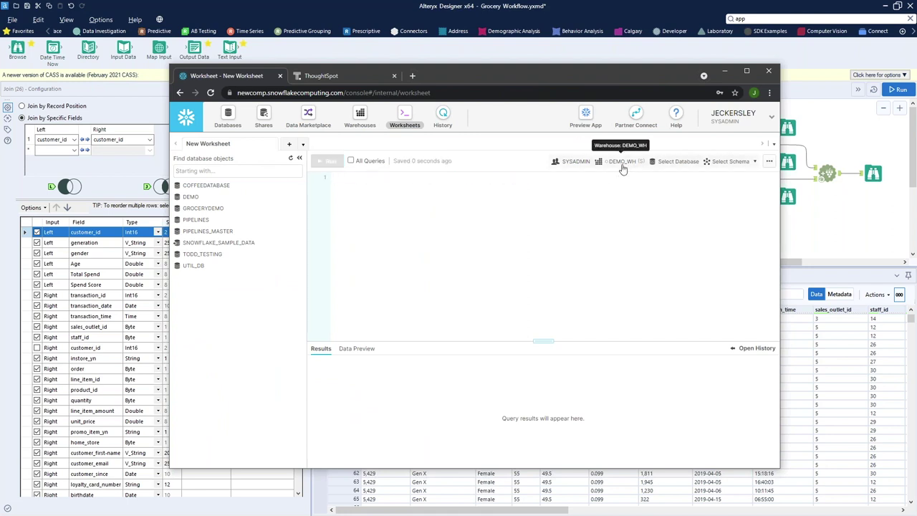
Run select * from GROCERYDEMO.GROCERYSCHEMA.Thoughtspot, returning 24,852 rows, and enlarge the results area
{"action": "left_click", "coordinate": [213, 209]}
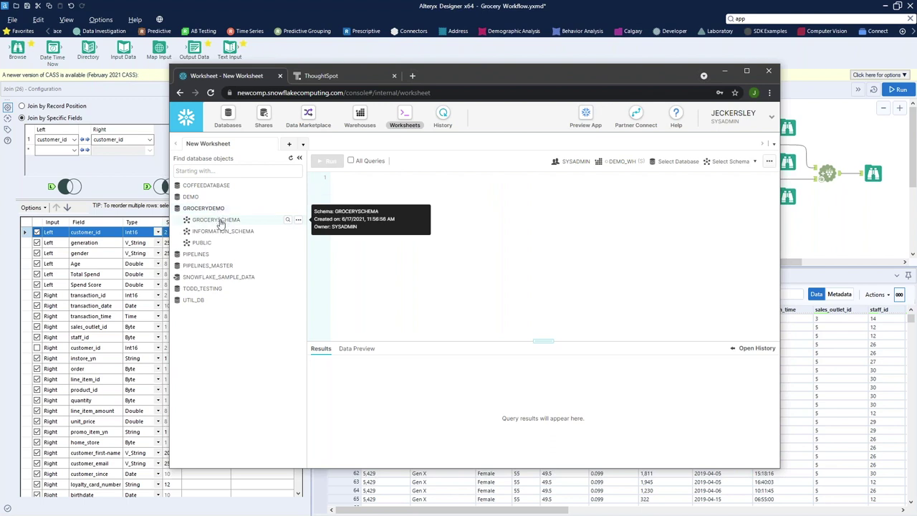
{"action": "left_click", "coordinate": [235, 220]}
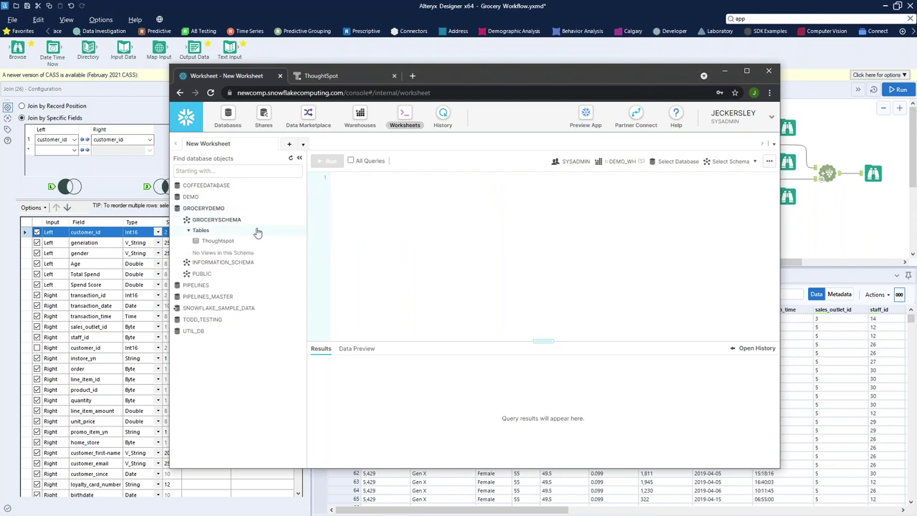
{"action": "left_click", "coordinate": [230, 242]}
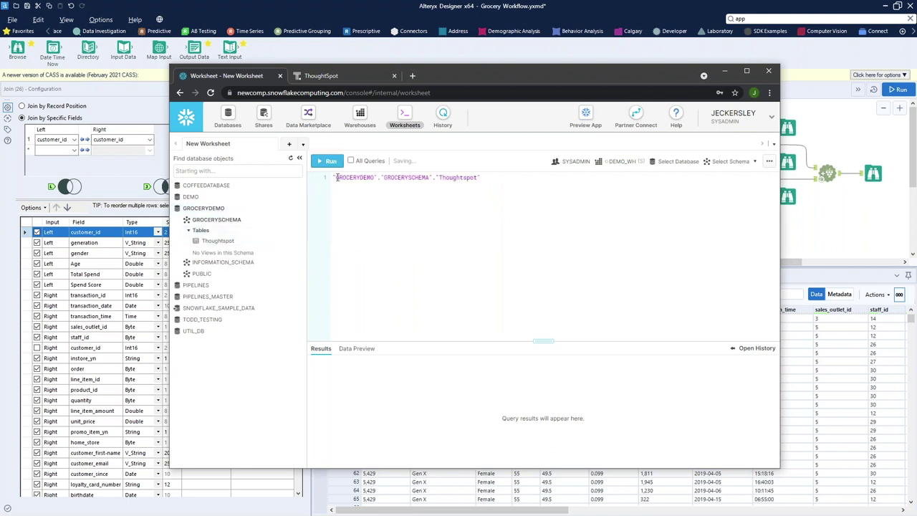
{"action": "type", "text": "select * f"}
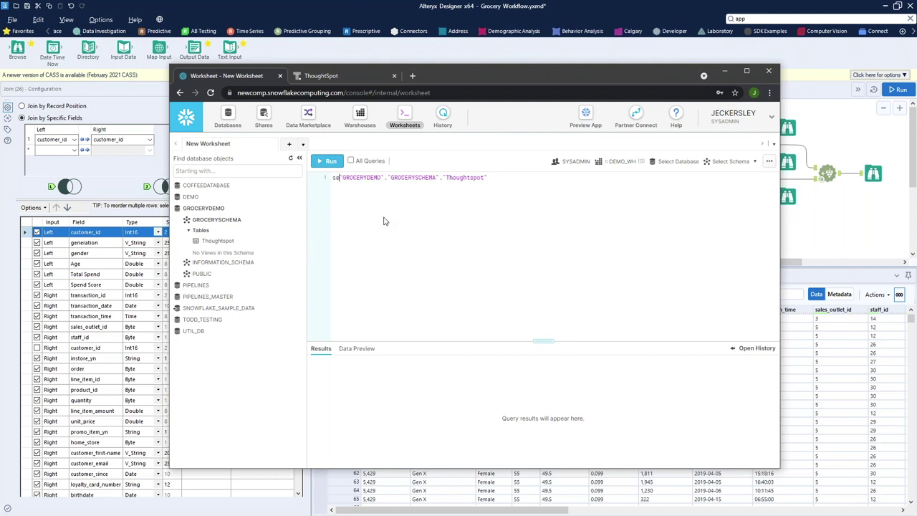
{"action": "type", "text": "rom"}
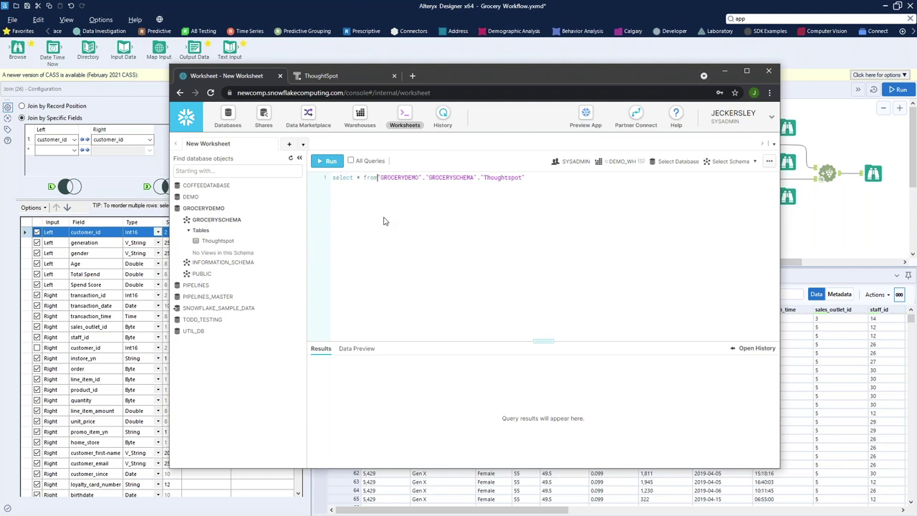
{"action": "left_click", "coordinate": [327, 162]}
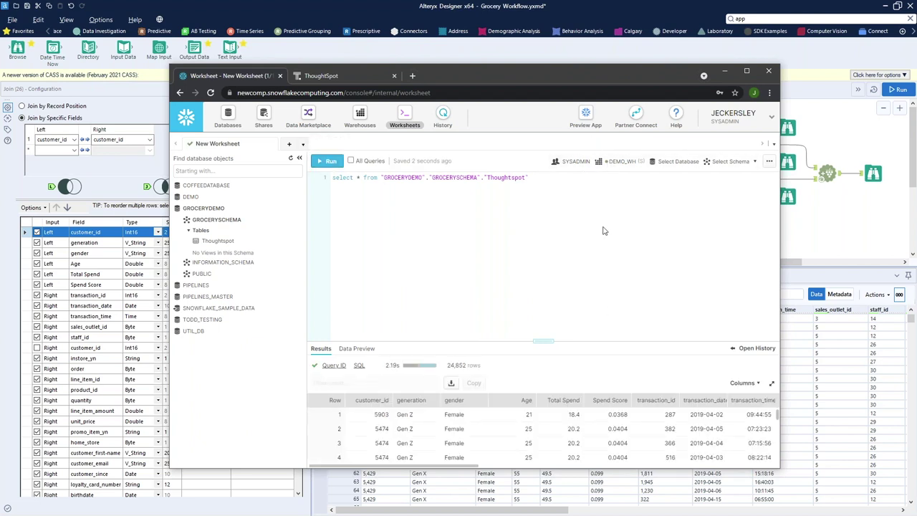
{"action": "left_click_drag", "start_coordinate": [559, 341], "coordinate": [558, 243]}
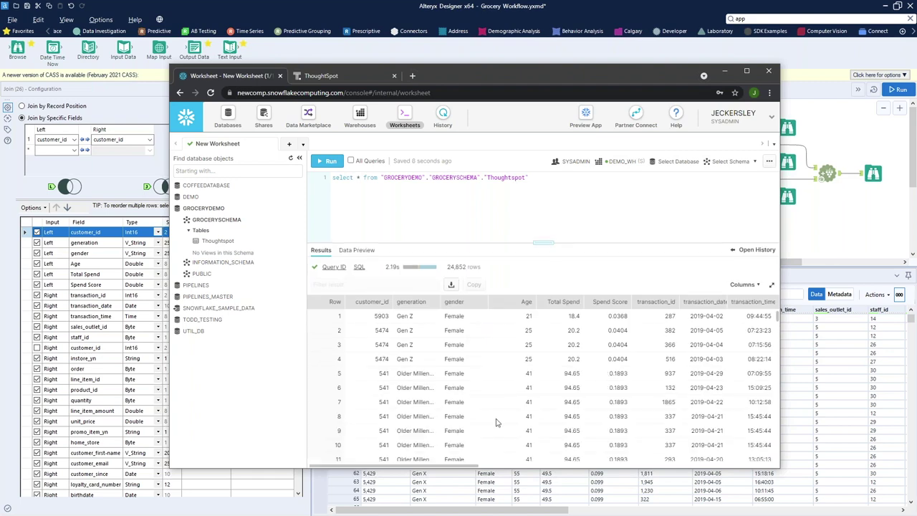
Enlarge the Snowflake results pane further, then switch to the ThoughtSpot sign-in tab
{"action": "left_click_drag", "start_coordinate": [454, 469], "coordinate": [446, 431]}
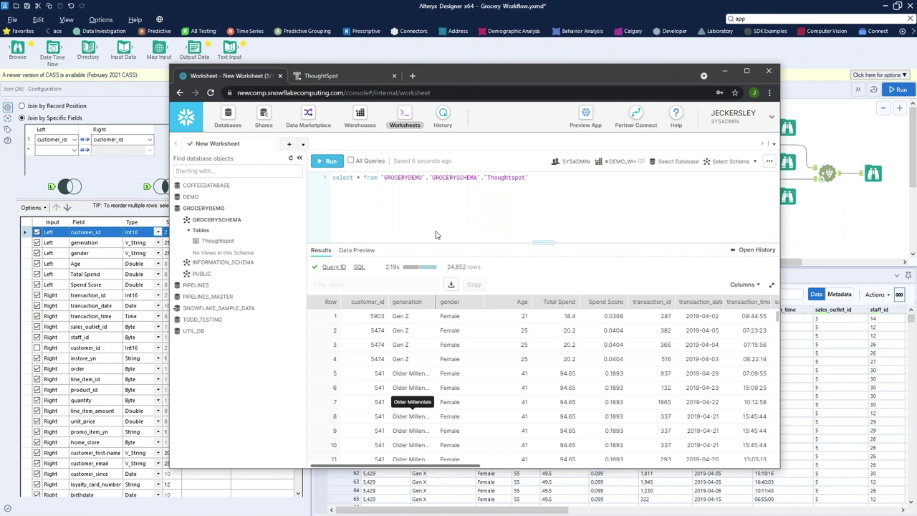
{"action": "left_click", "coordinate": [338, 75]}
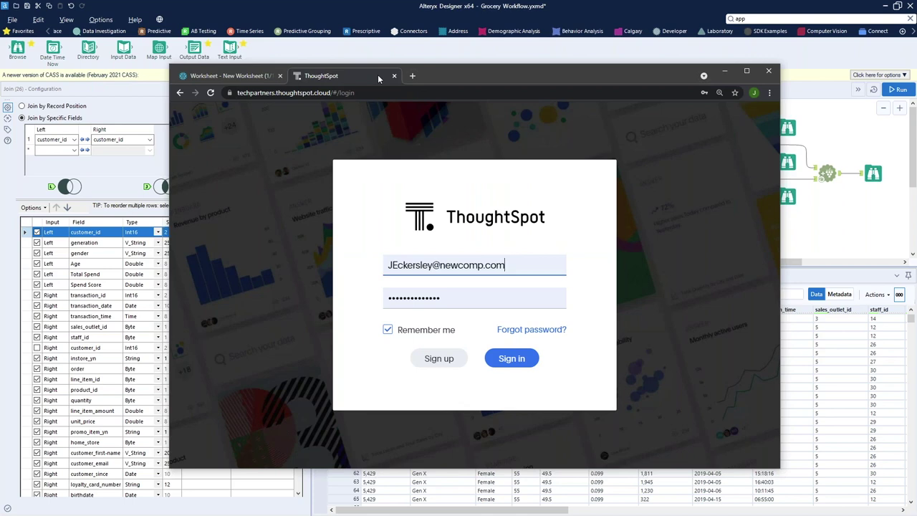
Sign in, maximize the browser, and open DATA > Connections listing My Snowflake
{"action": "left_click", "coordinate": [537, 361]}
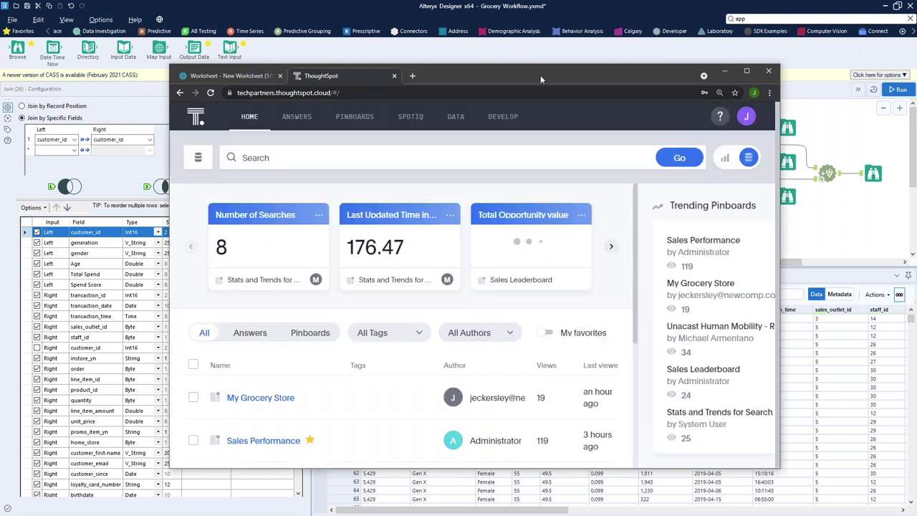
{"action": "double_click", "coordinate": [540, 75]}
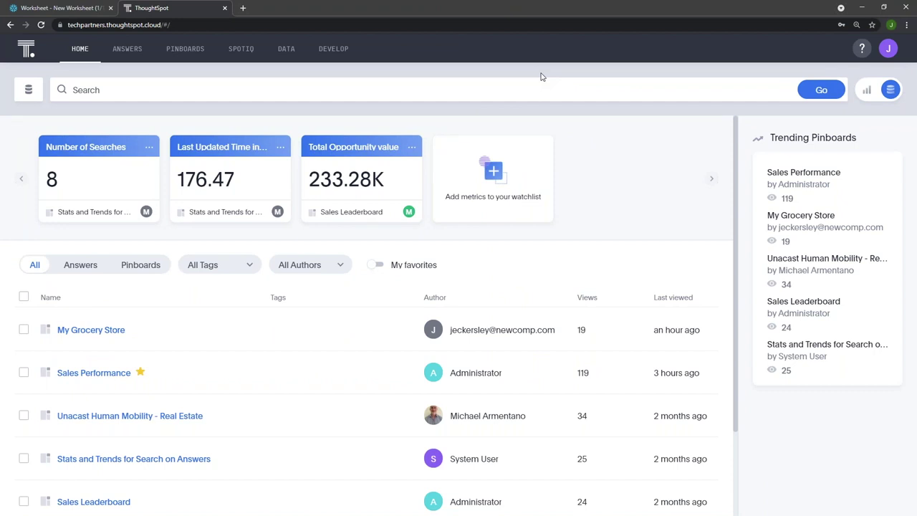
{"action": "left_click", "coordinate": [285, 50]}
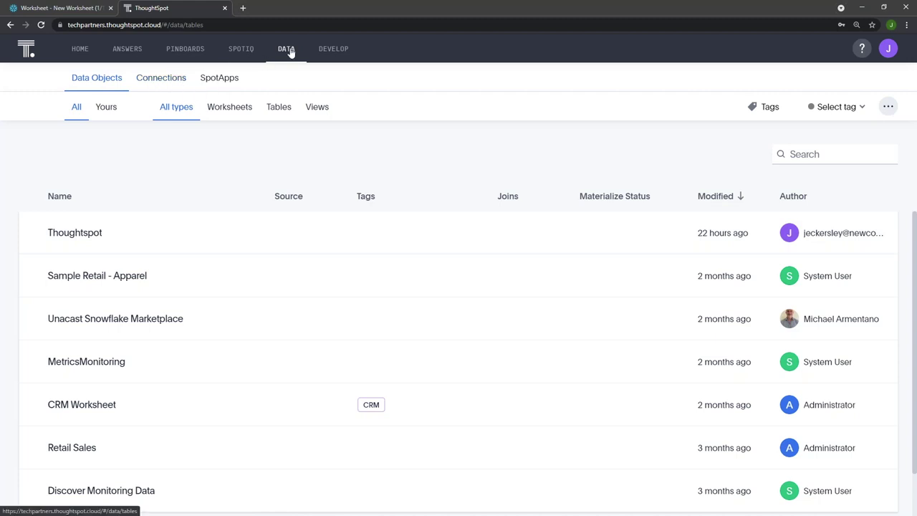
{"action": "left_click", "coordinate": [180, 81]}
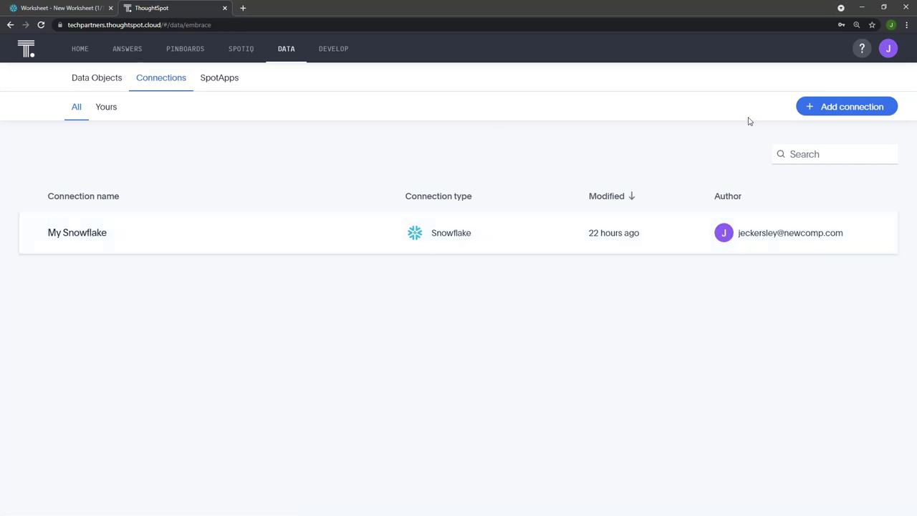
Start a Snowflake connection named 'New Connection' and proceed to its details form
{"action": "left_click", "coordinate": [854, 108]}
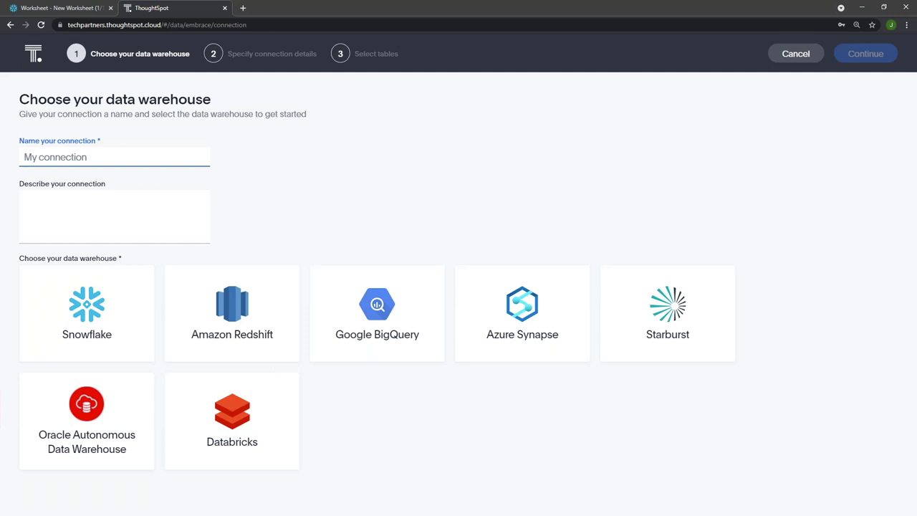
{"action": "type", "text": "New Connection"}
{"action": "left_click", "coordinate": [110, 322]}
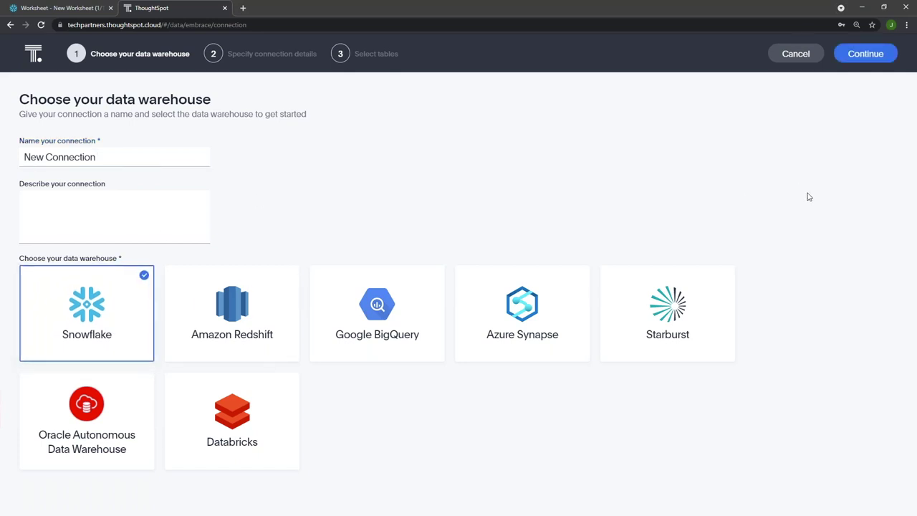
{"action": "left_click", "coordinate": [857, 56]}
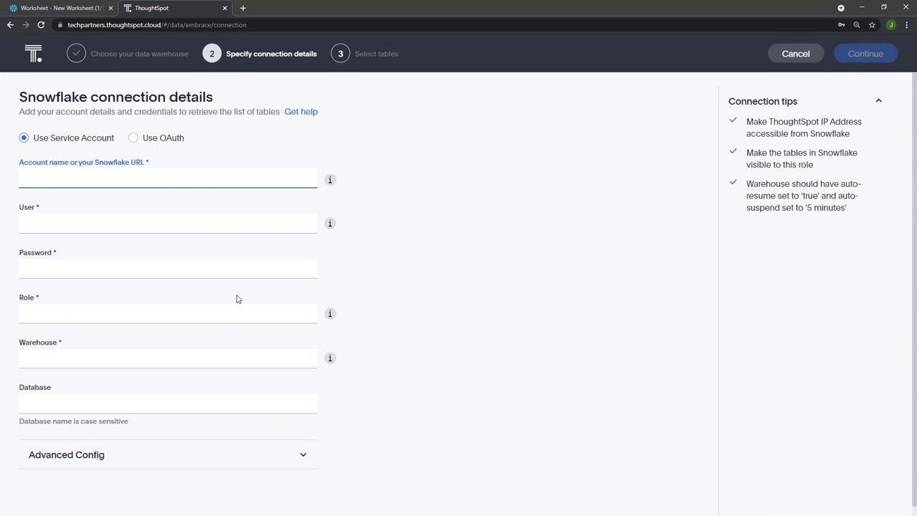
{"action": "scroll", "coordinate": [237, 301], "scroll_direction": "down", "scroll_amount": 1}
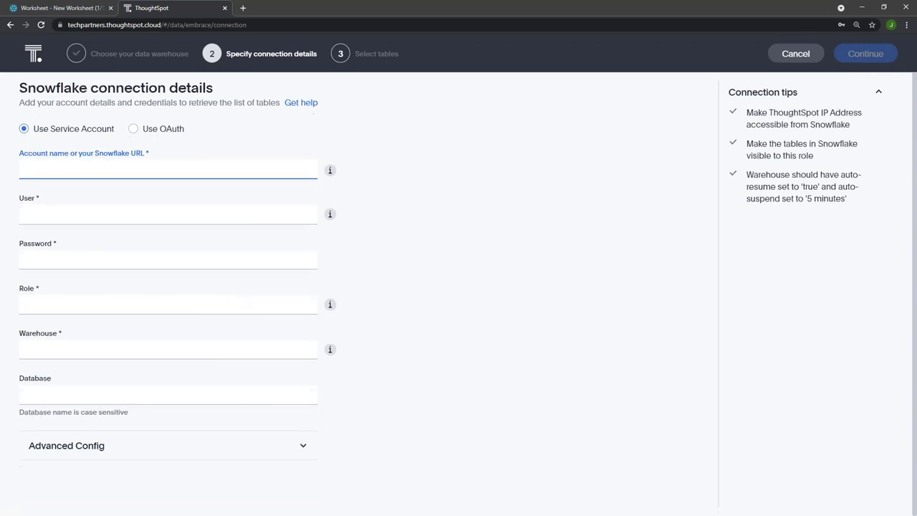
Read the account name, username, role and warehouse help tips, then cancel and discard the form
{"action": "left_click", "coordinate": [329, 172]}
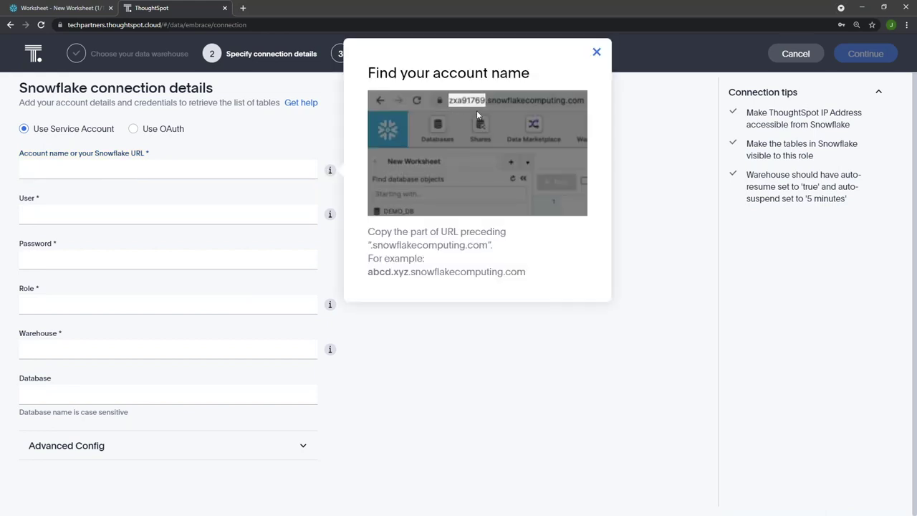
{"action": "left_click", "coordinate": [330, 214]}
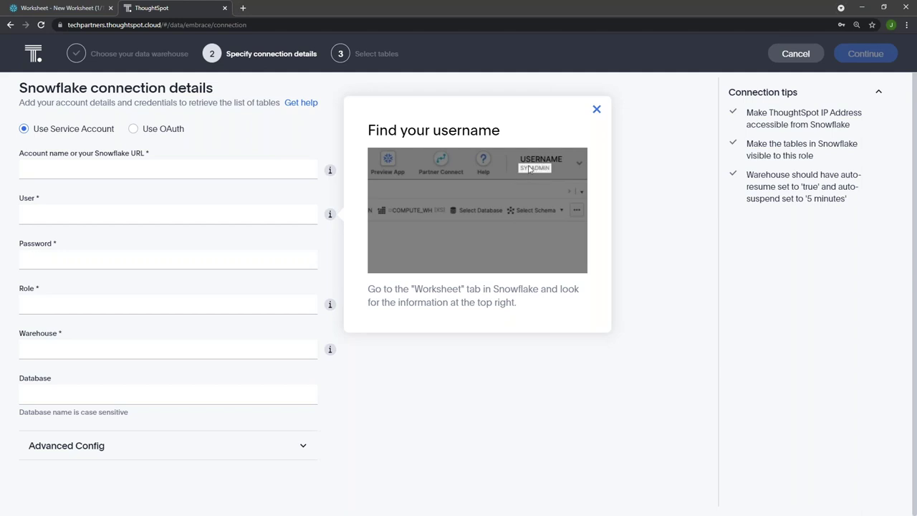
{"action": "left_click", "coordinate": [330, 304]}
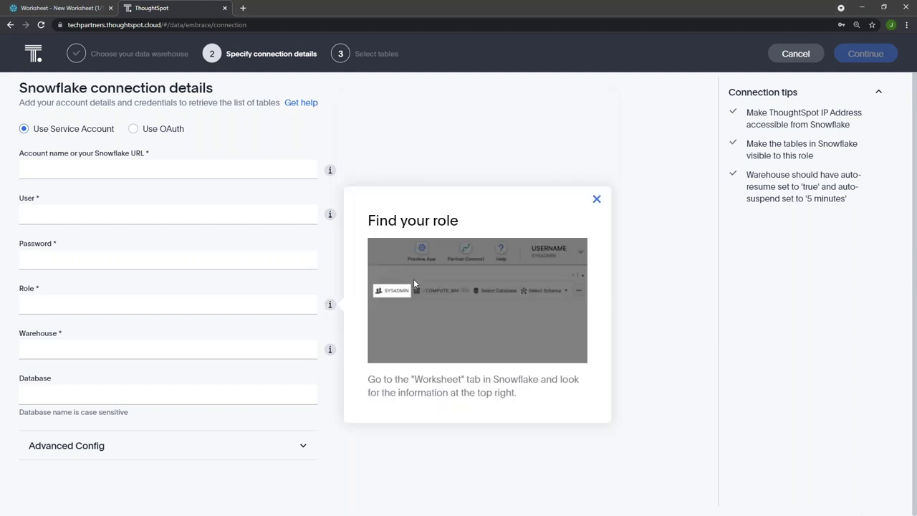
{"action": "left_click", "coordinate": [330, 349]}
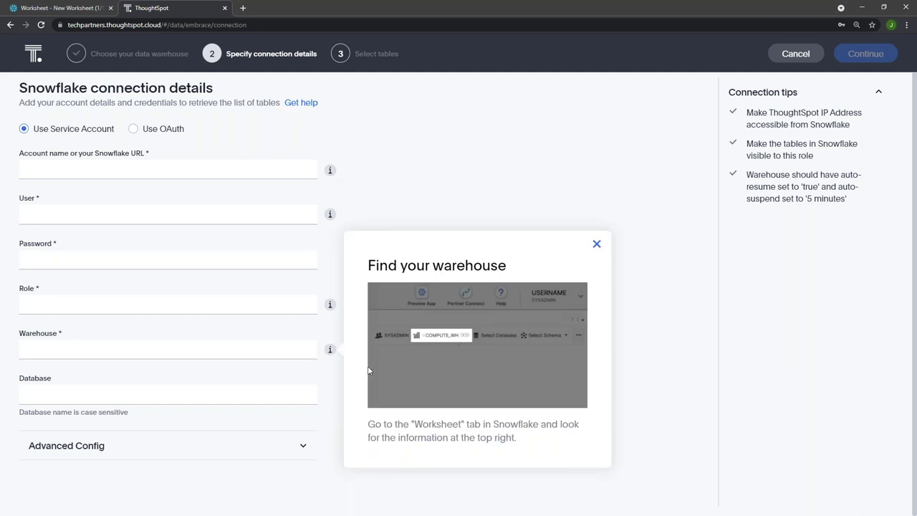
{"action": "left_click", "coordinate": [266, 417]}
{"action": "left_click", "coordinate": [175, 401]}
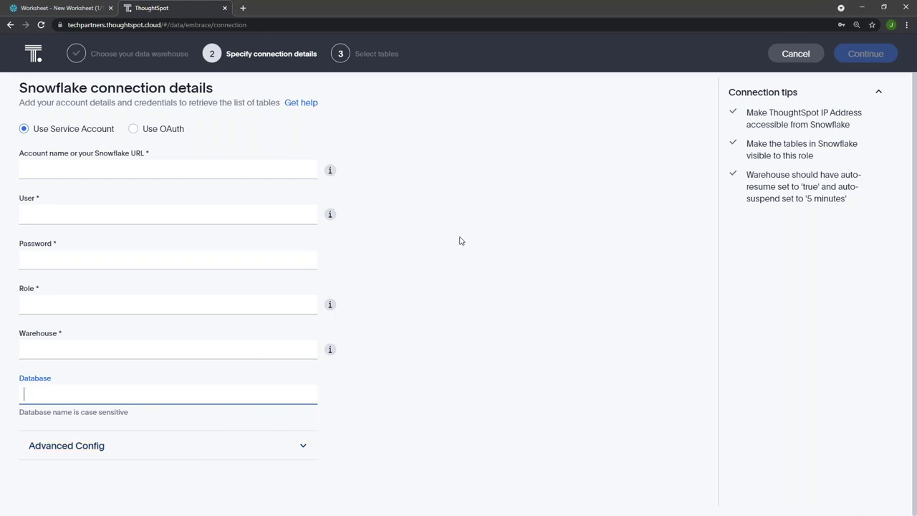
{"action": "left_click", "coordinate": [793, 54]}
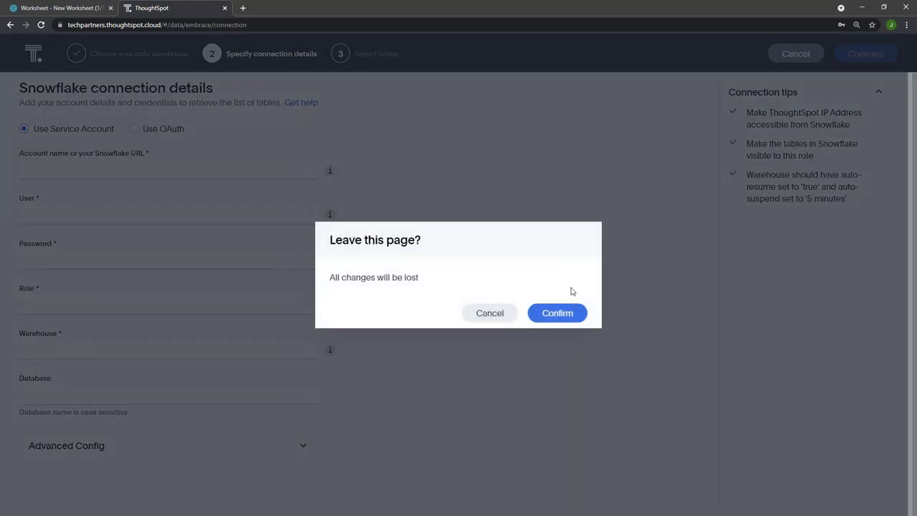
{"action": "left_click", "coordinate": [557, 313]}
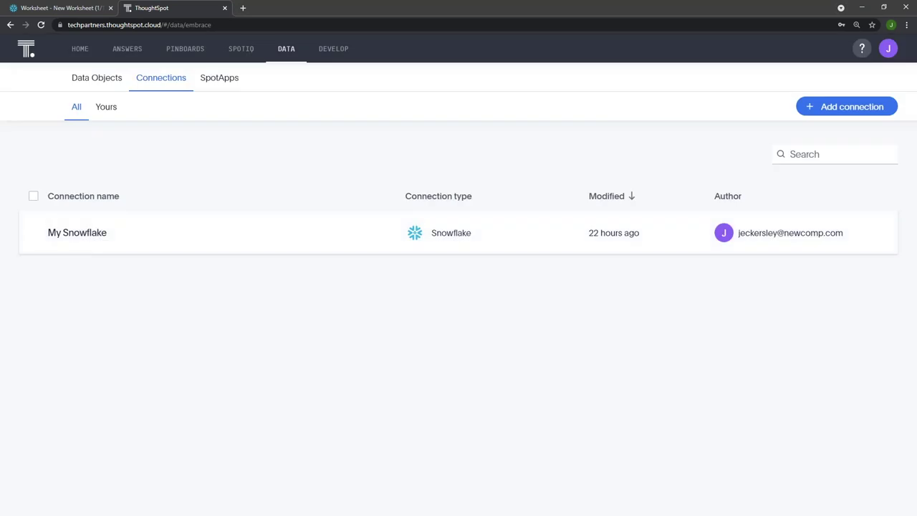
Open My Snowflake's Thoughtspot table and view its columns and joins
{"action": "left_click", "coordinate": [193, 246]}
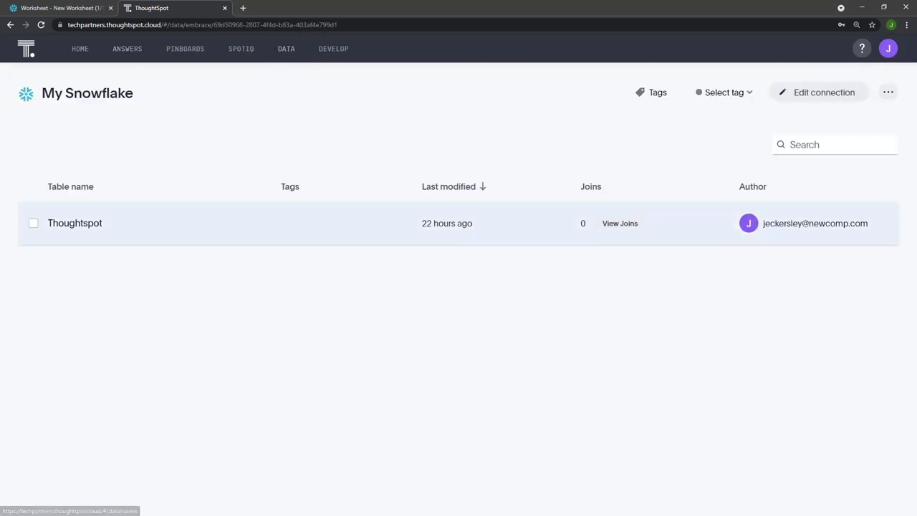
{"action": "left_click", "coordinate": [74, 223]}
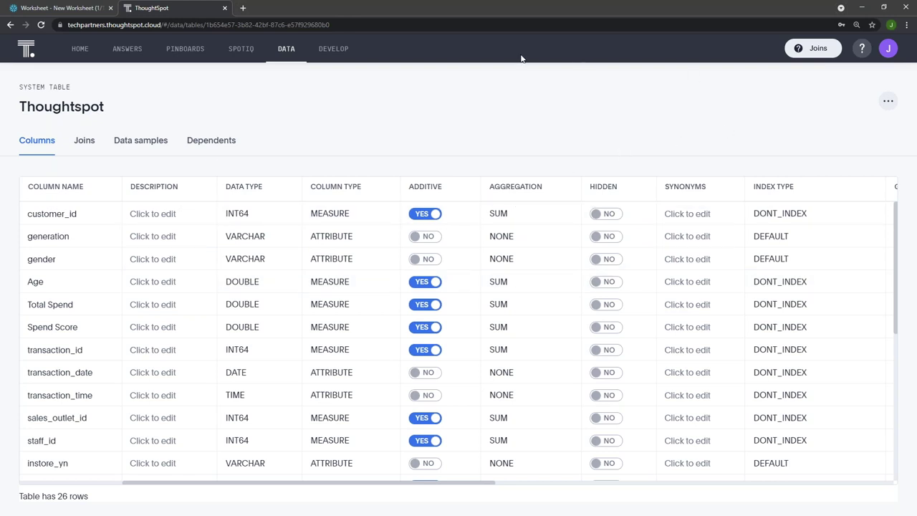
{"action": "left_click", "coordinate": [83, 140]}
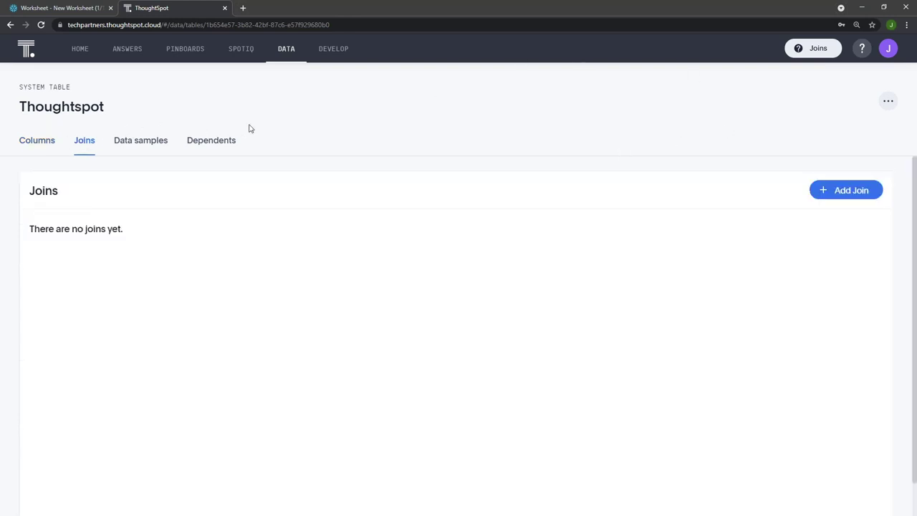
Browse the table's data samples and dependents, return to Columns, then go Home
{"action": "left_click", "coordinate": [131, 143]}
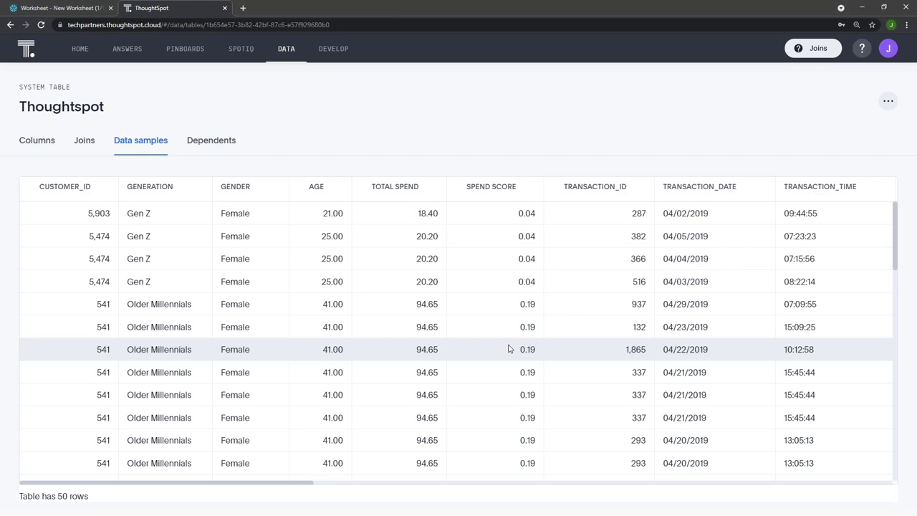
{"action": "scroll", "coordinate": [456, 403], "scroll_direction": "down", "scroll_amount": 2}
{"action": "left_click_drag", "start_coordinate": [297, 481], "coordinate": [286, 484]}
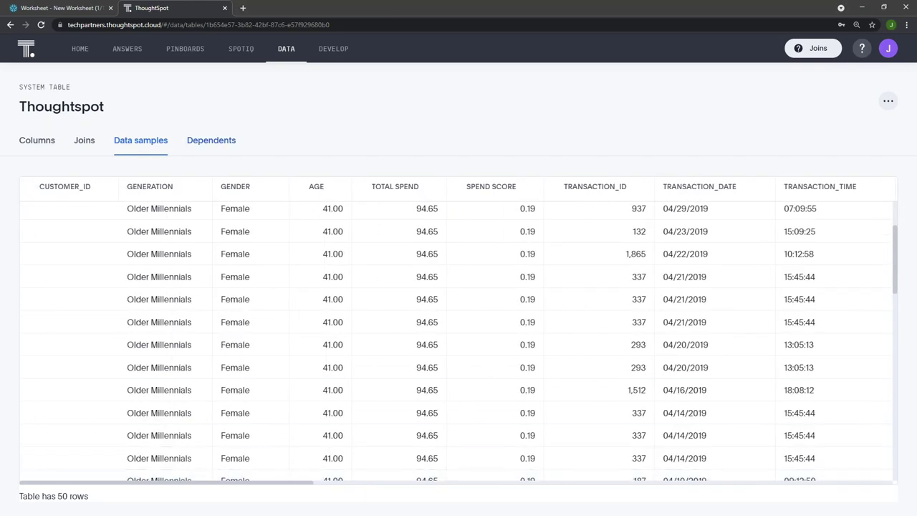
{"action": "left_click", "coordinate": [225, 140]}
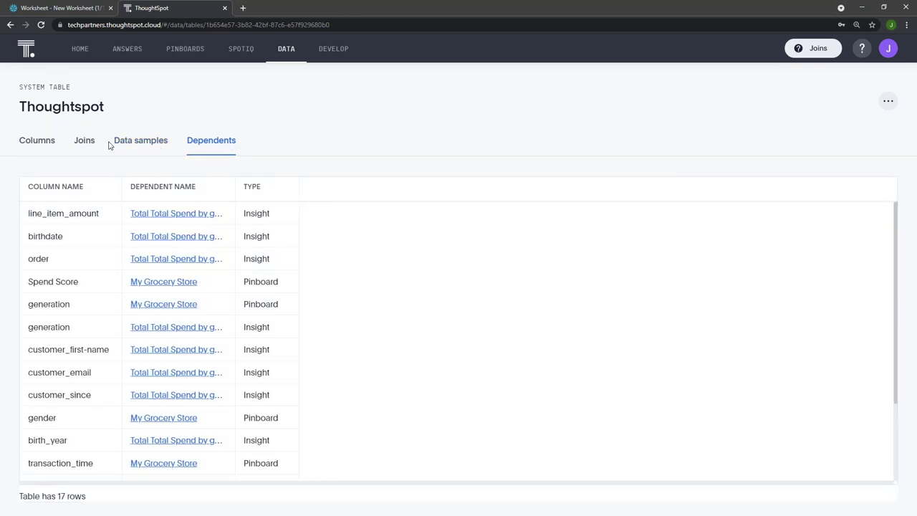
{"action": "left_click", "coordinate": [43, 148]}
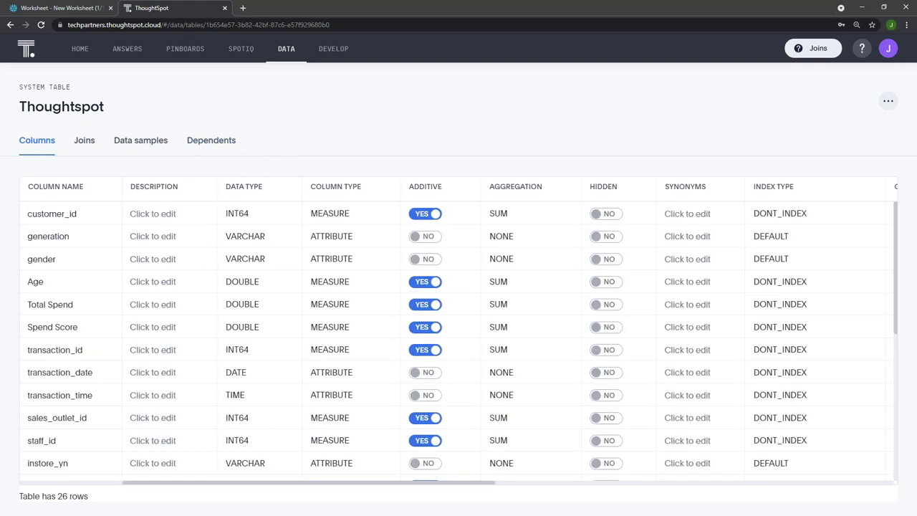
{"action": "left_click", "coordinate": [79, 50]}
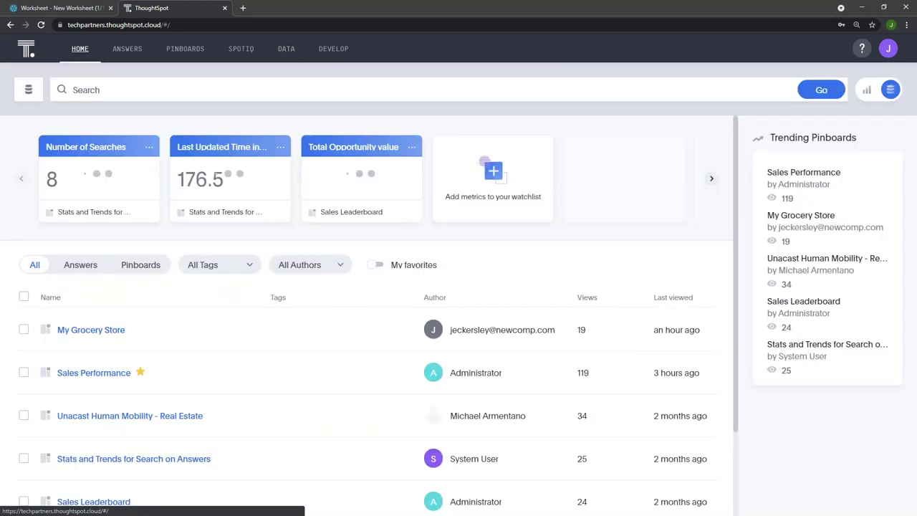
Start a new search on the Thoughtspot table, hiding the Data panel, and focus the search bar
{"action": "left_click", "coordinate": [117, 89]}
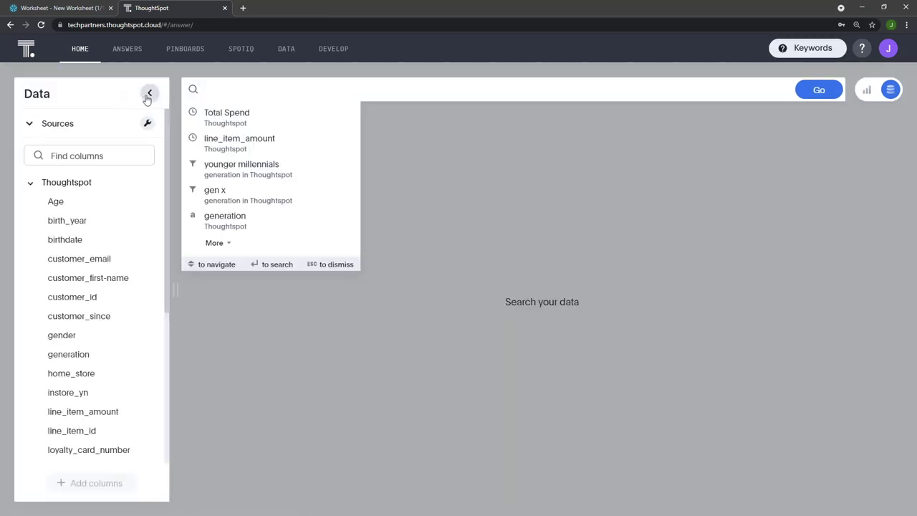
{"action": "left_click", "coordinate": [147, 95]}
{"action": "left_click", "coordinate": [68, 89]}
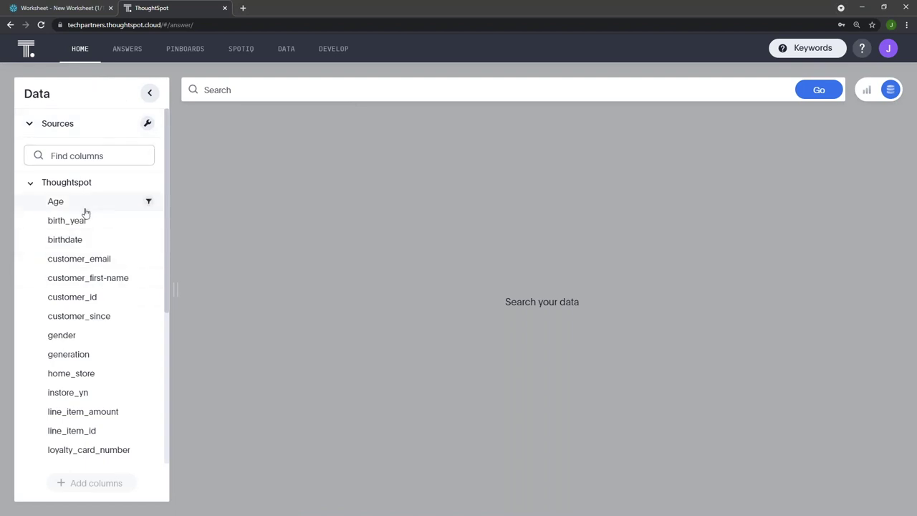
{"action": "scroll", "coordinate": [85, 212], "scroll_direction": "down", "scroll_amount": 5}
{"action": "left_click", "coordinate": [149, 93]}
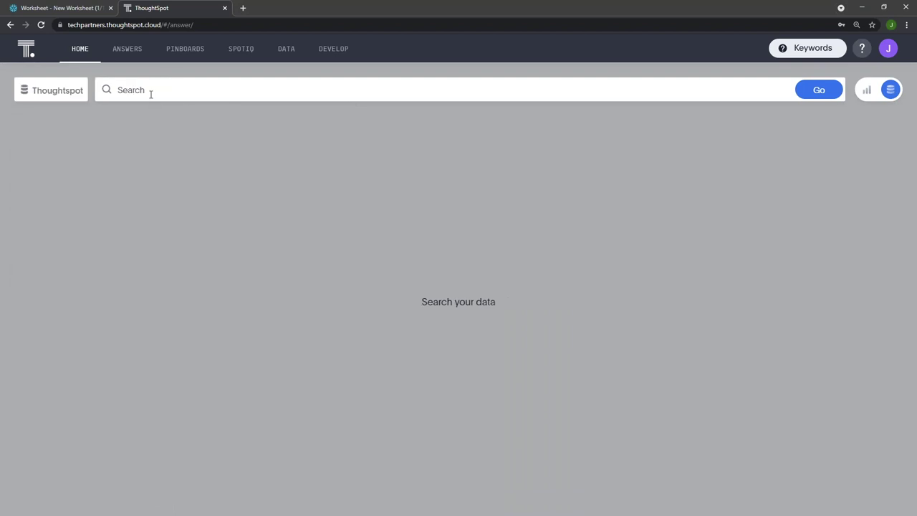
{"action": "left_click", "coordinate": [173, 94]}
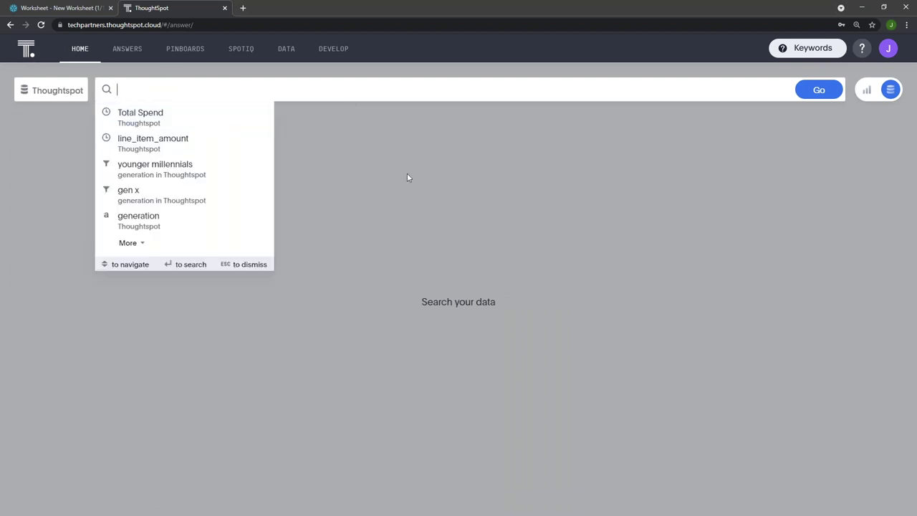
{"action": "left_click", "coordinate": [479, 291]}
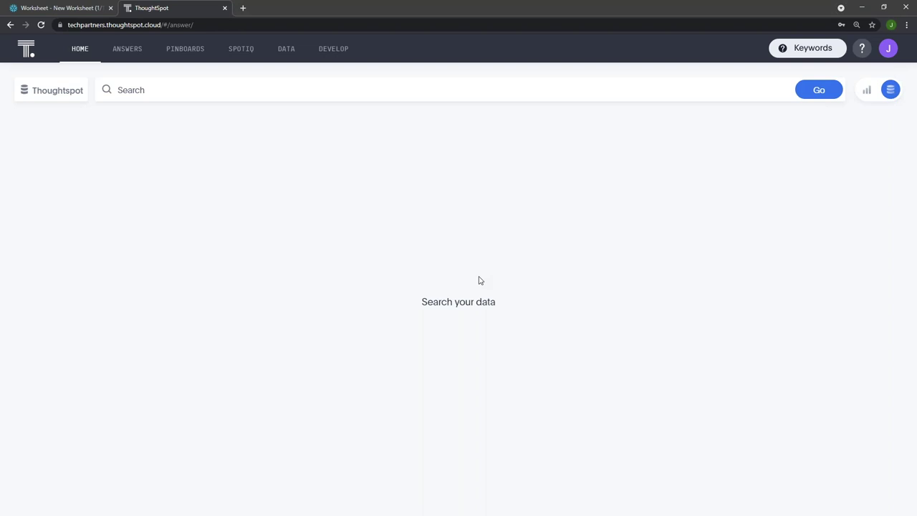
{"action": "left_click", "coordinate": [187, 89]}
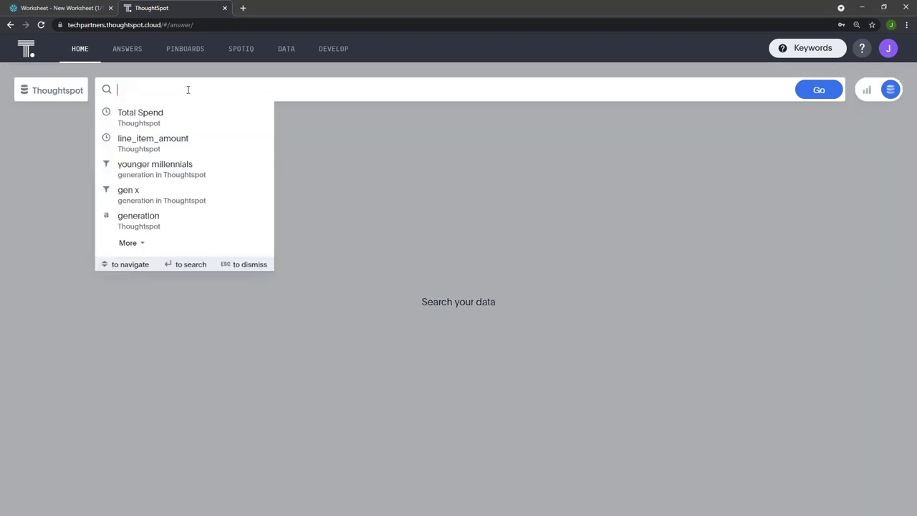
Search Total Spend by generation to get a bar chart across the five generations
{"action": "type", "text": "total s"}
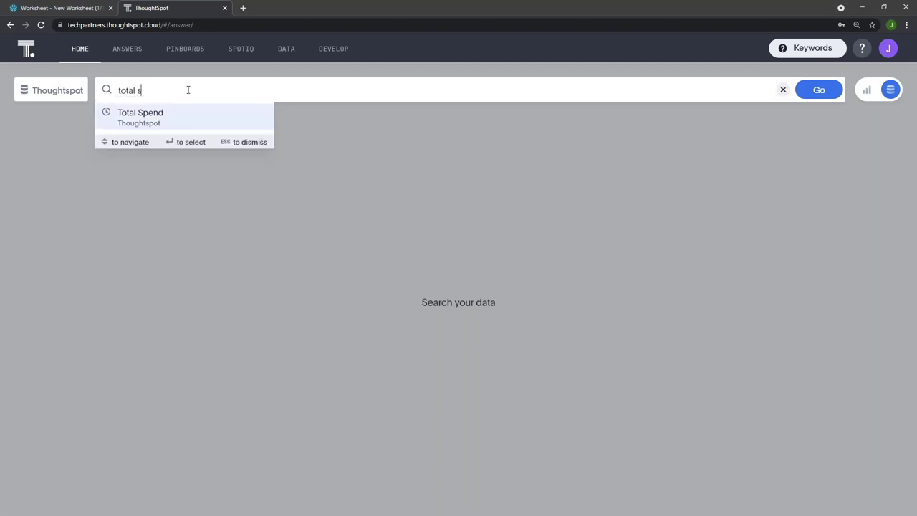
{"action": "type", "text": "pend"}
{"action": "key", "text": "Return"}
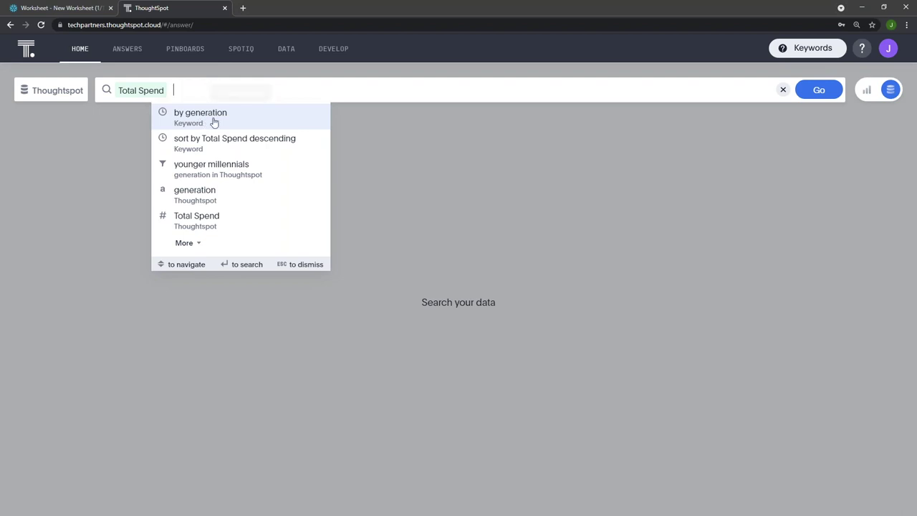
{"action": "left_click", "coordinate": [214, 118]}
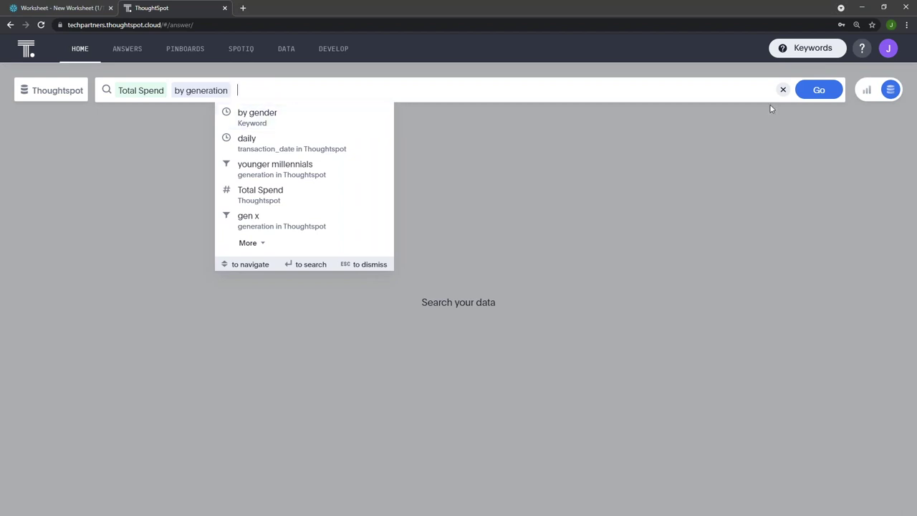
{"action": "left_click", "coordinate": [820, 97]}
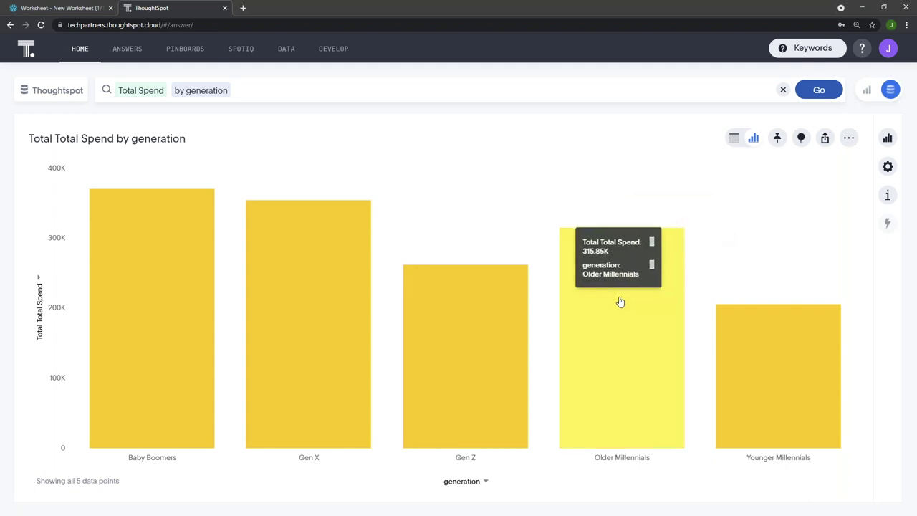
Drill the Gen X bar down by customer_email to chart spend for 521 Gen X customers
{"action": "mouse_move", "coordinate": [479, 341]}
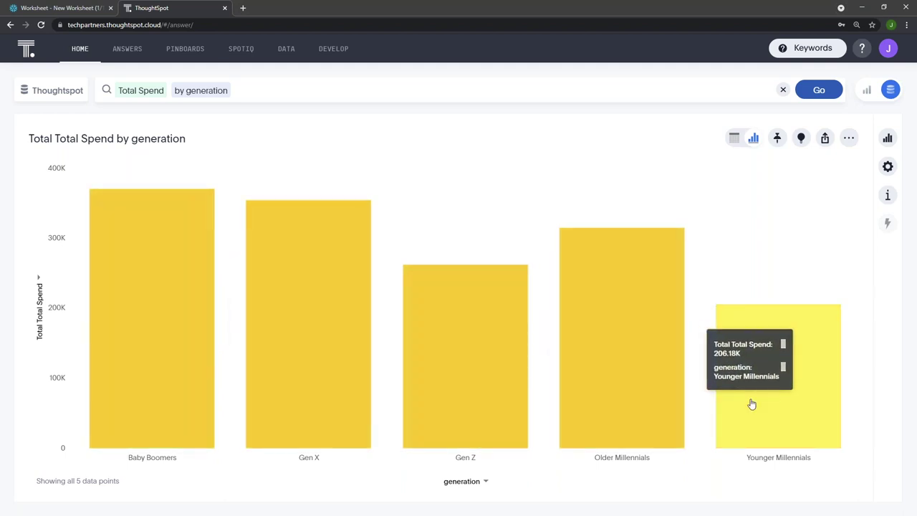
{"action": "mouse_move", "coordinate": [363, 322]}
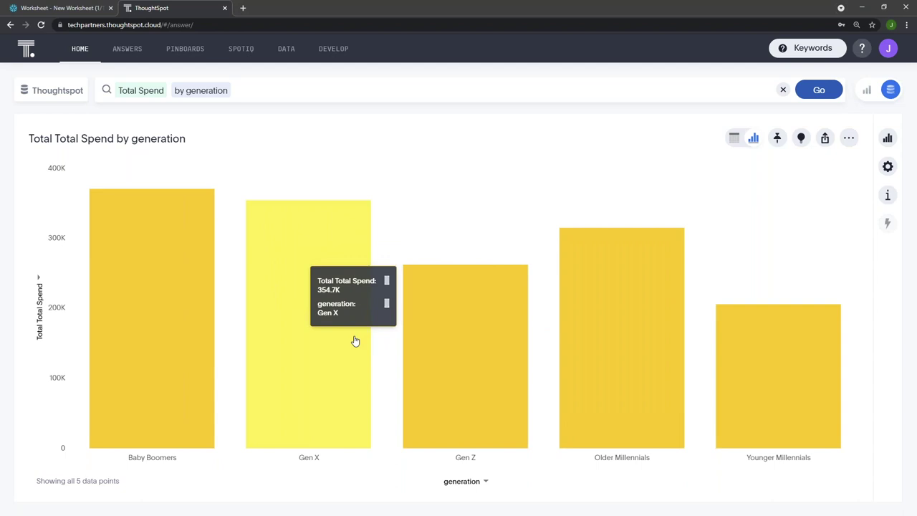
{"action": "right_click", "coordinate": [354, 341]}
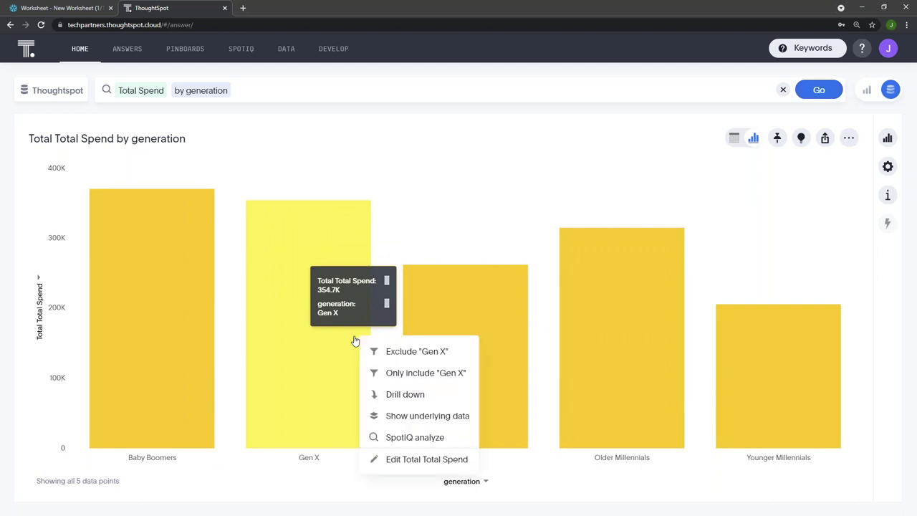
{"action": "left_click", "coordinate": [406, 394]}
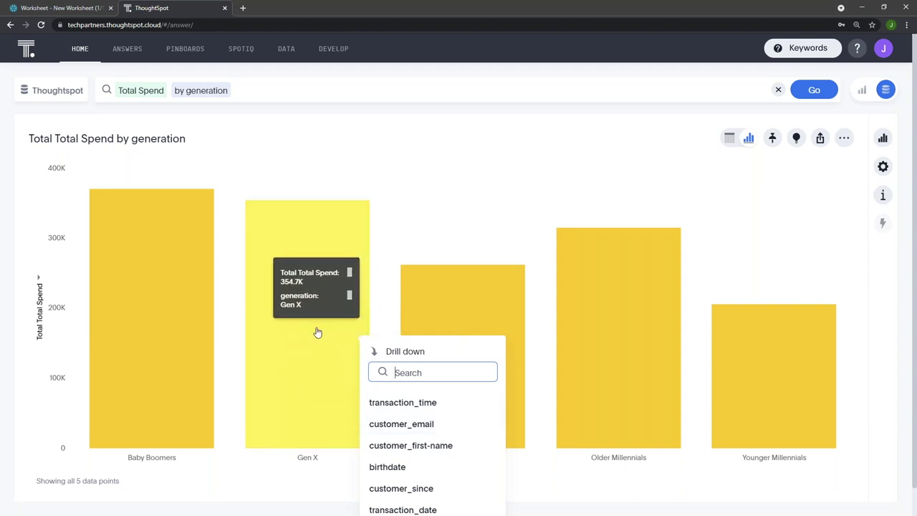
{"action": "left_click", "coordinate": [423, 426]}
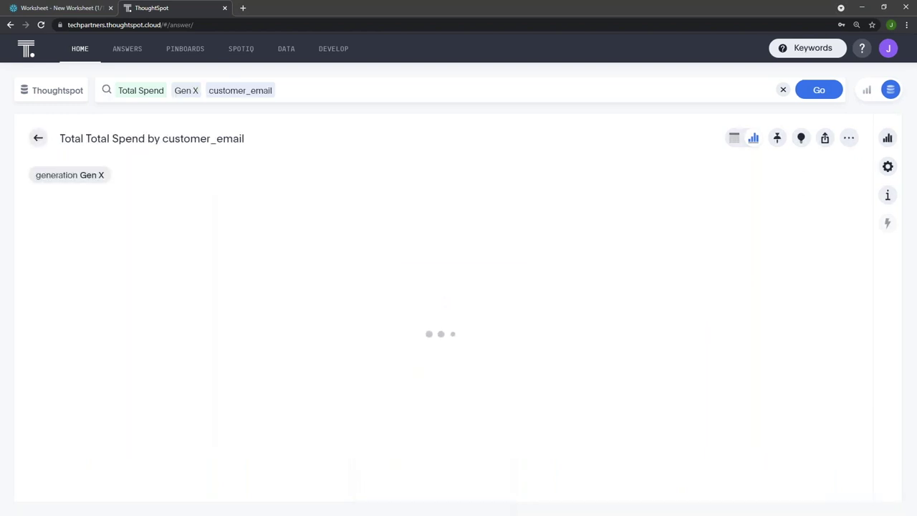
Show the Gen X customer spend as a table sorted by Total Spend descending, topped by 11.03K
{"action": "left_click", "coordinate": [735, 141]}
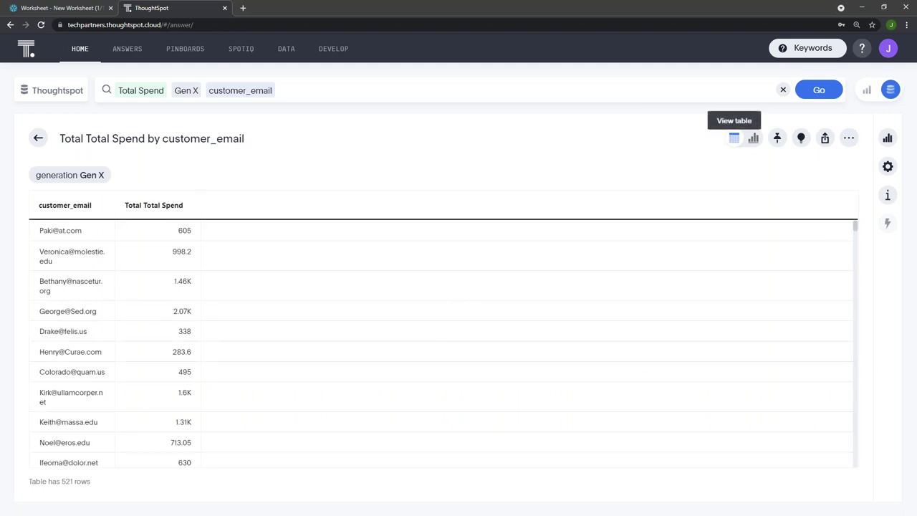
{"action": "left_click", "coordinate": [185, 206]}
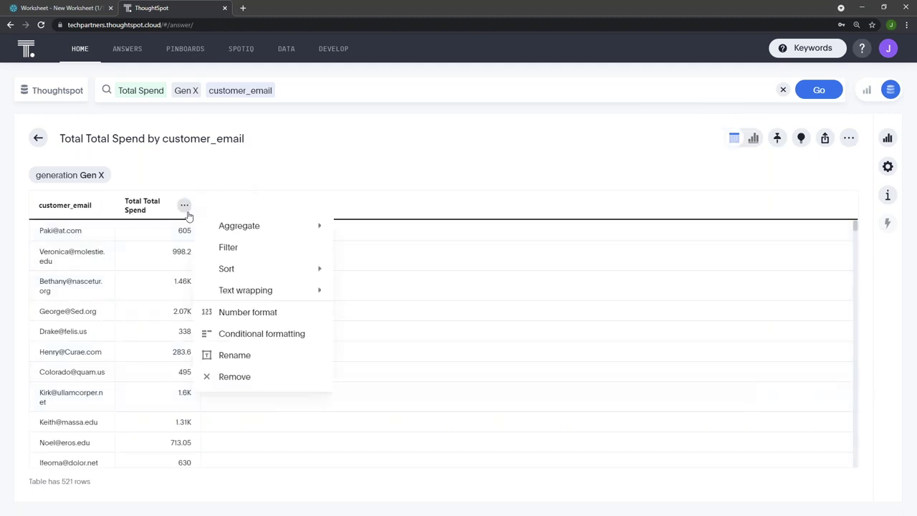
{"action": "mouse_move", "coordinate": [256, 278]}
{"action": "left_click", "coordinate": [371, 292]}
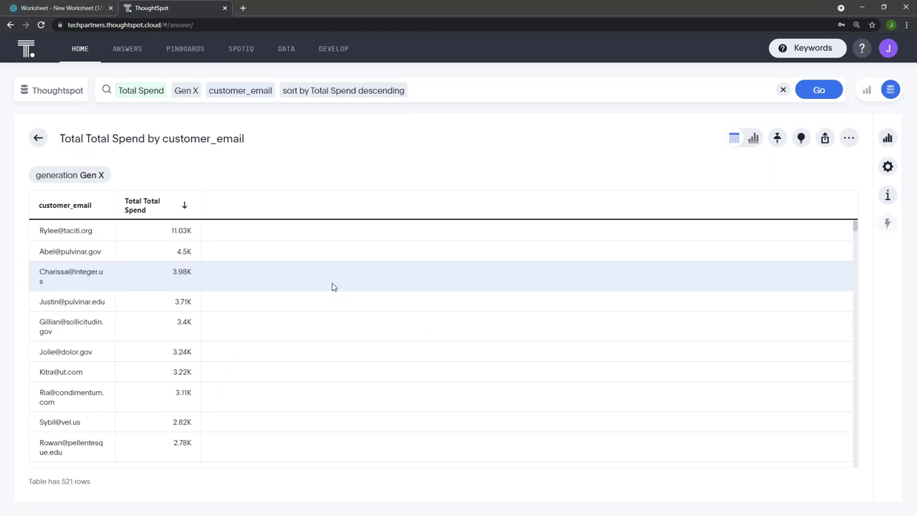
{"action": "scroll", "coordinate": [147, 282], "scroll_direction": "down", "scroll_amount": 3}
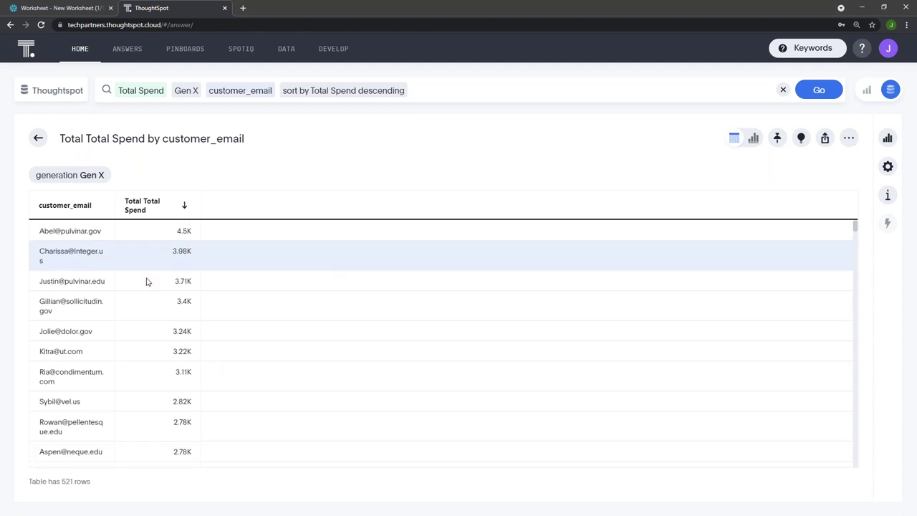
{"action": "scroll", "coordinate": [170, 358], "scroll_direction": "up", "scroll_amount": 3}
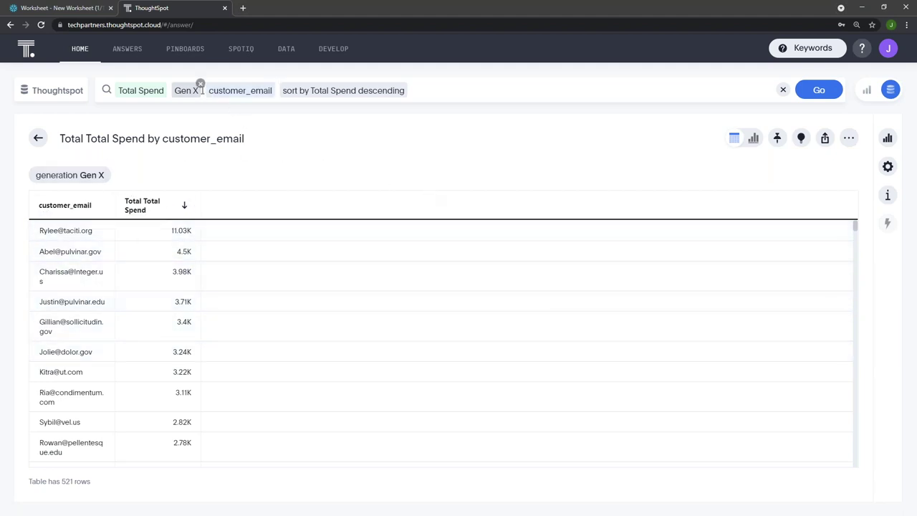
{"action": "mouse_move", "coordinate": [200, 91]}
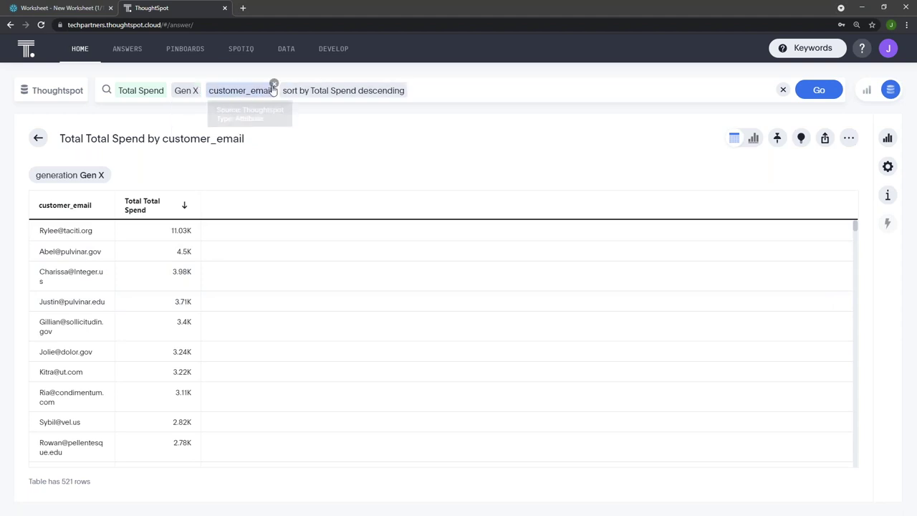
Replace the customer_email, sort and Gen X tokens with by generation and by transaction_time, then rerun
{"action": "left_click", "coordinate": [274, 84]}
{"action": "left_click", "coordinate": [332, 83]}
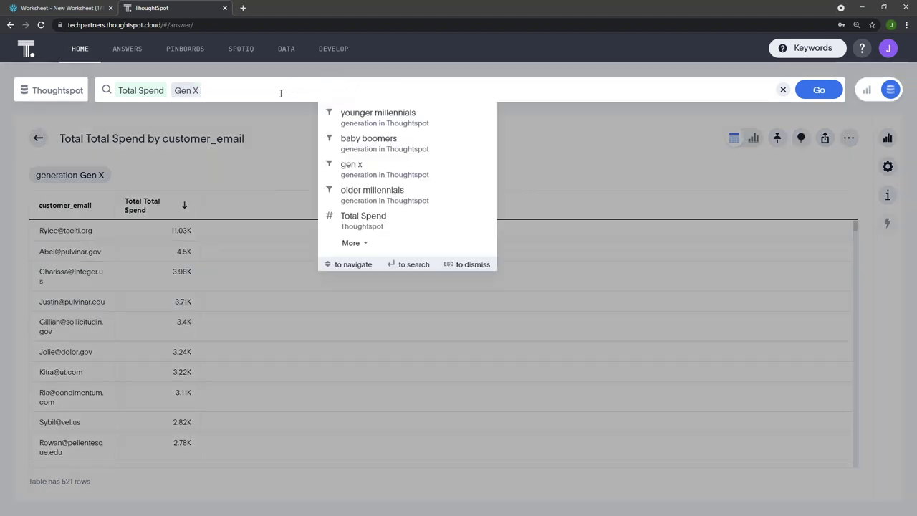
{"action": "left_click", "coordinate": [201, 84]}
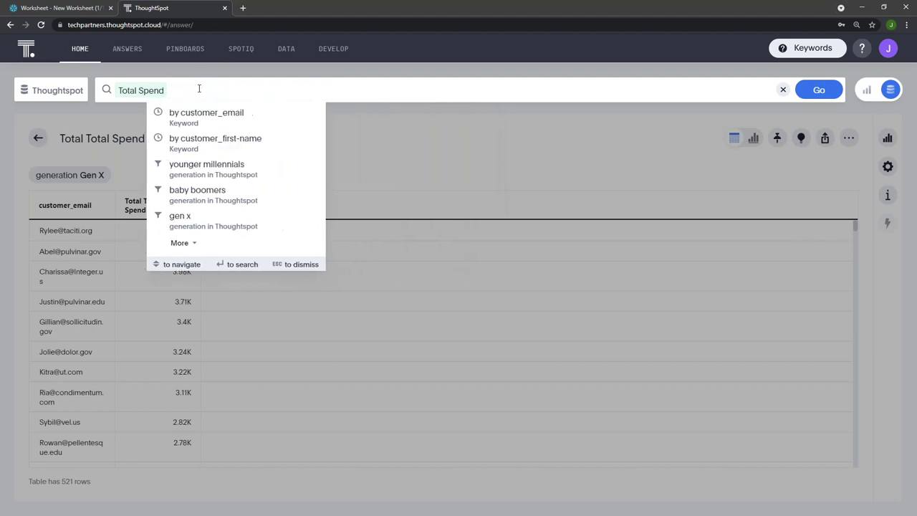
{"action": "left_click", "coordinate": [209, 117]}
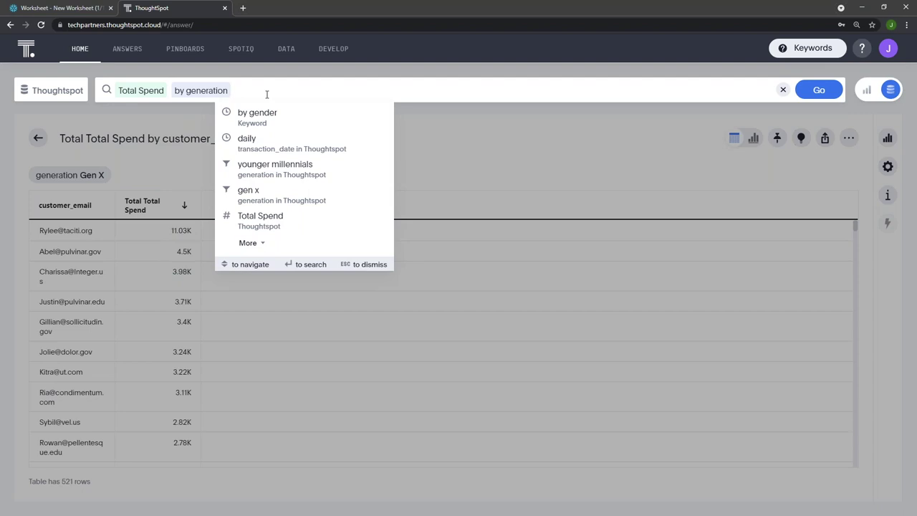
{"action": "type", "text": "by"}
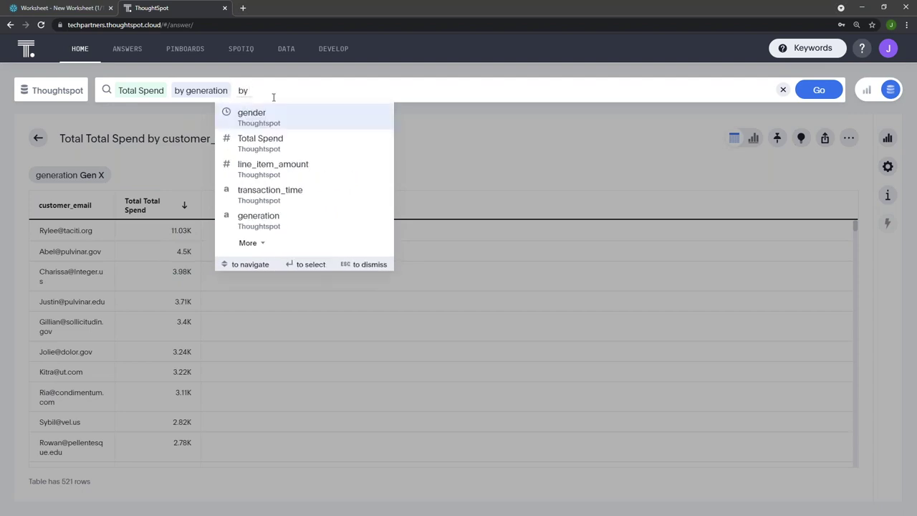
{"action": "left_click", "coordinate": [294, 203]}
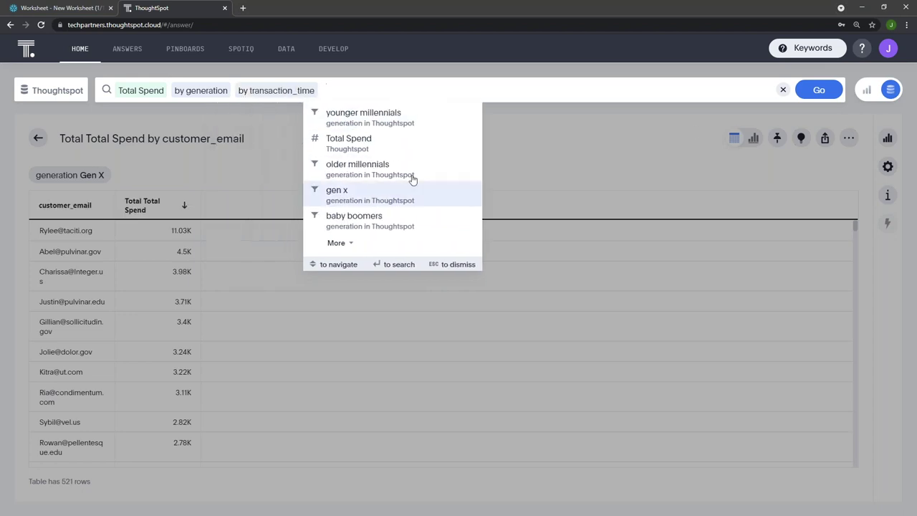
{"action": "left_click", "coordinate": [829, 96]}
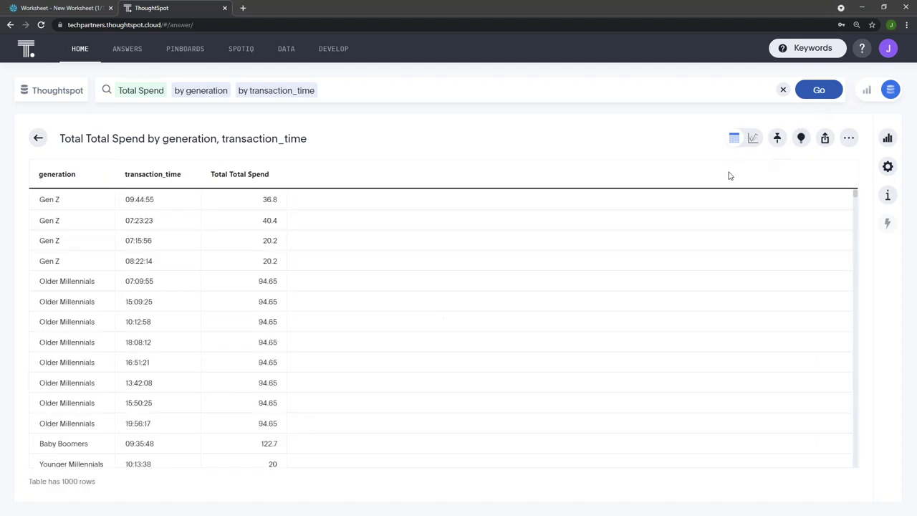
Switch the answer to a line chart and reload the page
{"action": "left_click", "coordinate": [757, 144]}
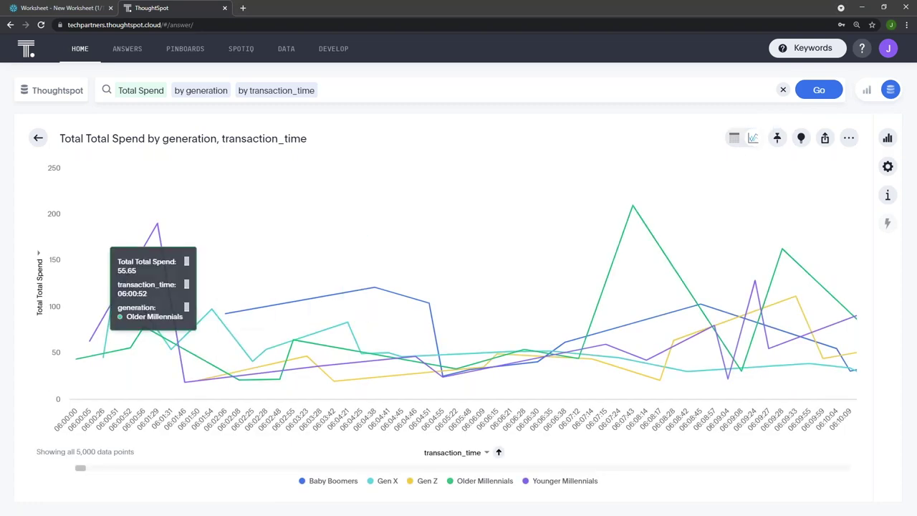
{"action": "left_click_drag", "start_coordinate": [79, 468], "coordinate": [76, 463]}
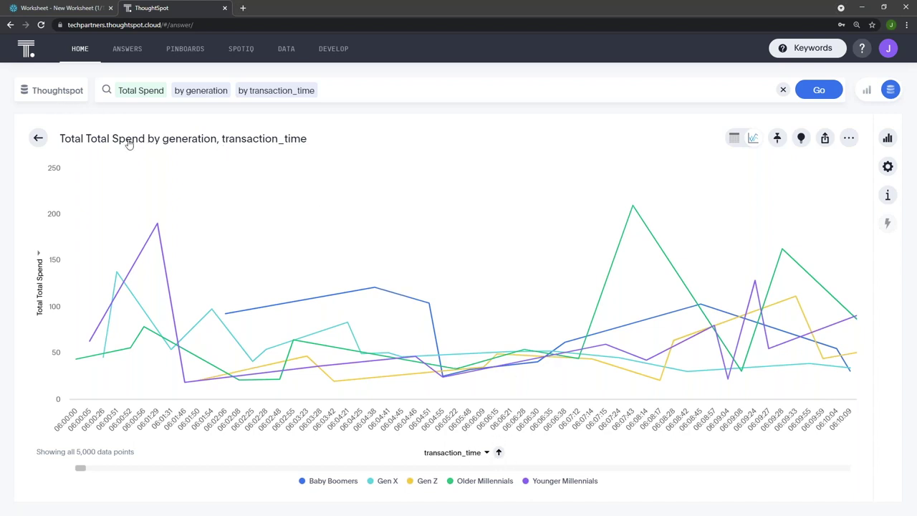
{"action": "left_click", "coordinate": [41, 25]}
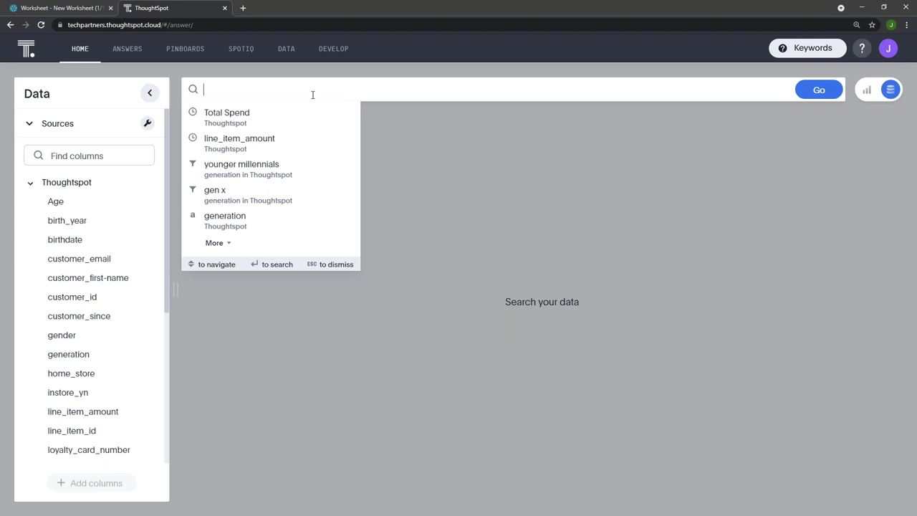
Rerun Total Spend by generation by transaction_time as a line chart with the Data panel collapsed
{"action": "left_click", "coordinate": [303, 119]}
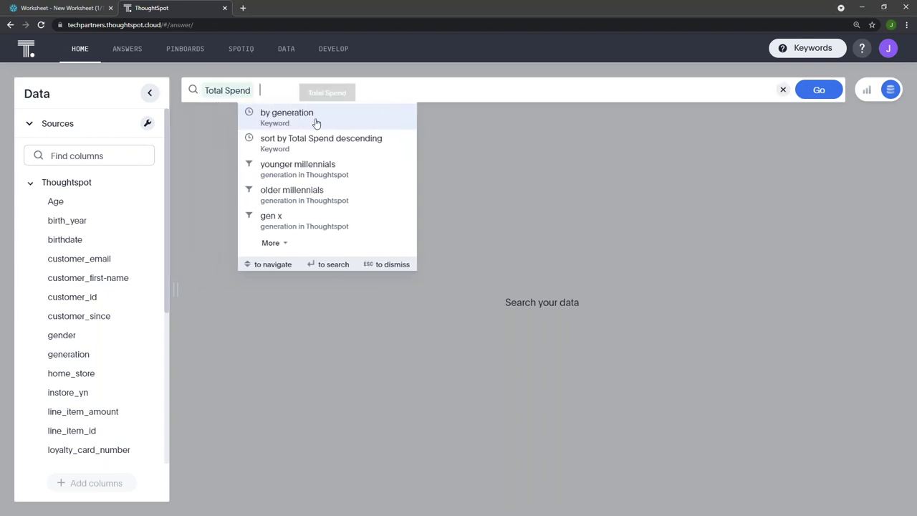
{"action": "left_click", "coordinate": [317, 121]}
{"action": "left_click", "coordinate": [351, 117]}
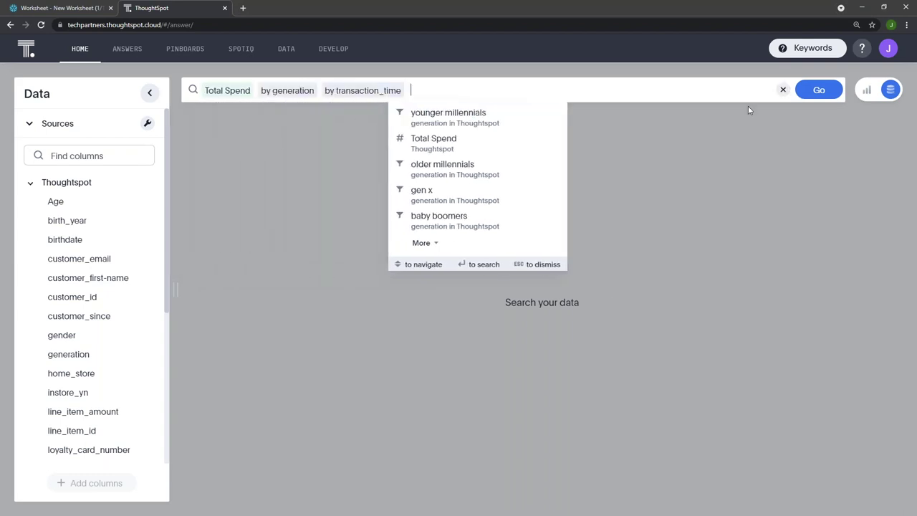
{"action": "left_click", "coordinate": [818, 90]}
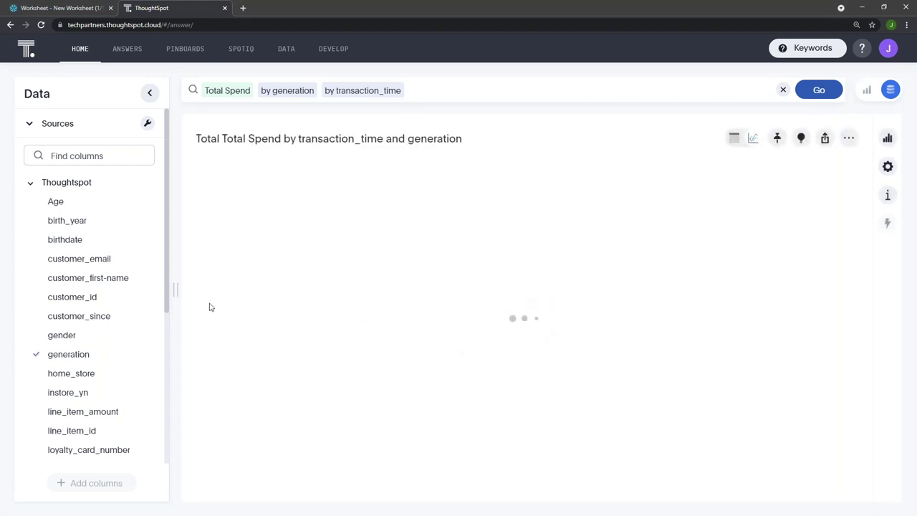
{"action": "left_click", "coordinate": [149, 92]}
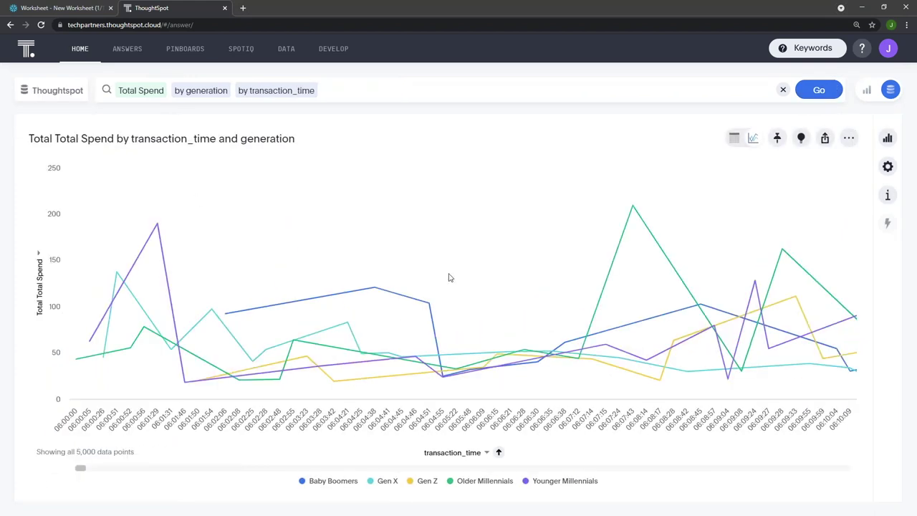
{"action": "left_click", "coordinate": [487, 454]}
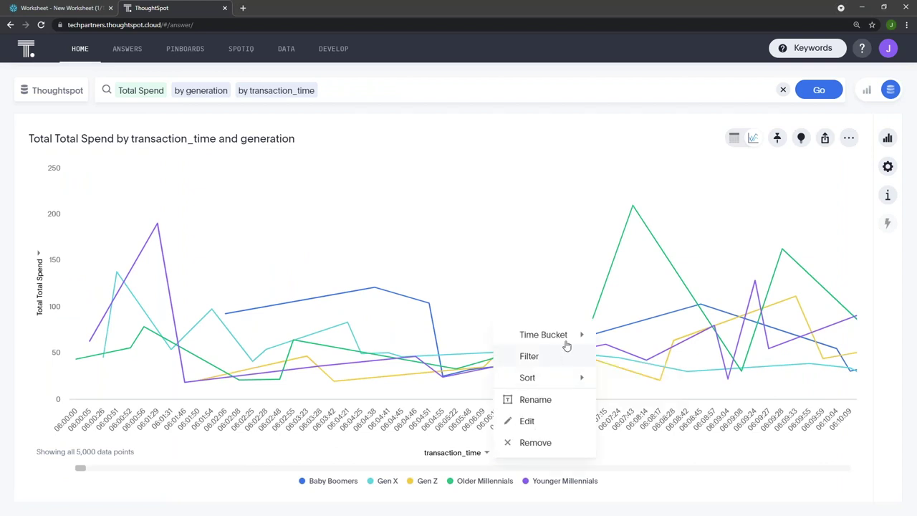
Bucket transaction_time hourly and hide every generation line except Gen X
{"action": "mouse_move", "coordinate": [567, 342]}
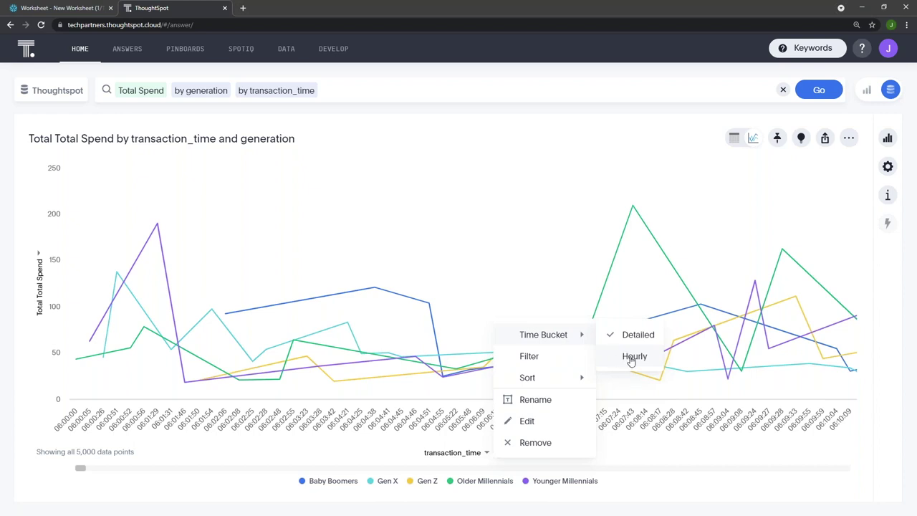
{"action": "left_click", "coordinate": [631, 360]}
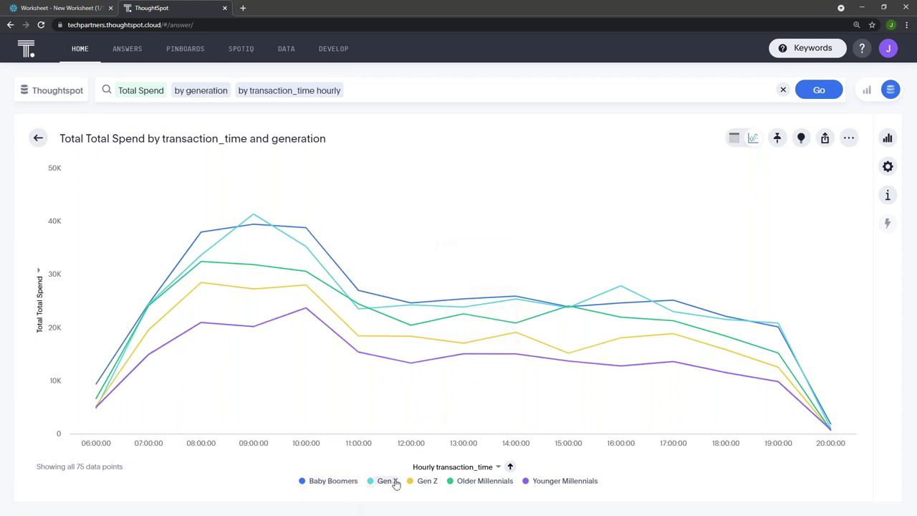
{"action": "mouse_move", "coordinate": [97, 406]}
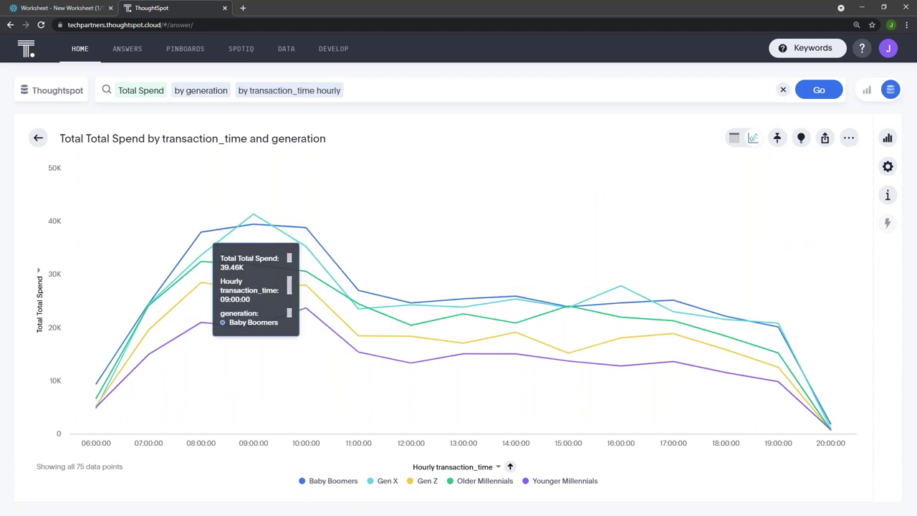
{"action": "mouse_move", "coordinate": [618, 289]}
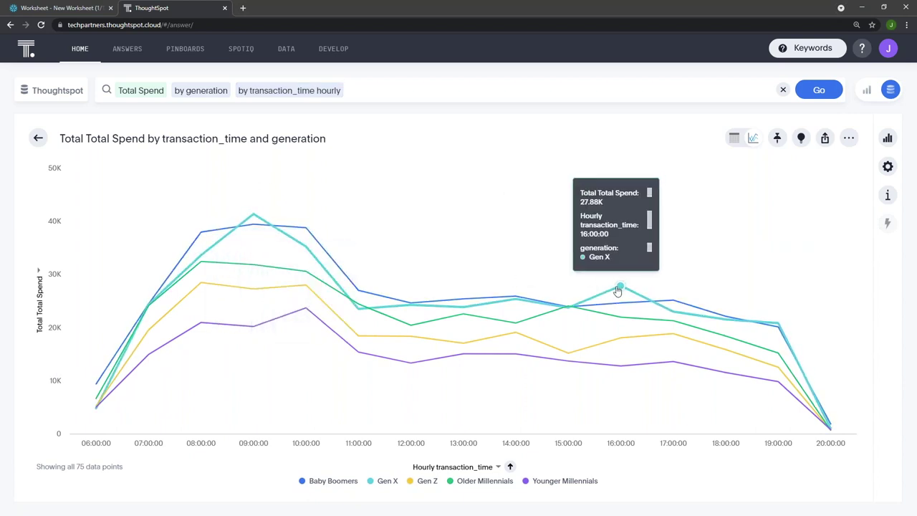
{"action": "left_click", "coordinate": [331, 485]}
{"action": "left_click", "coordinate": [422, 483]}
{"action": "left_click", "coordinate": [479, 482]}
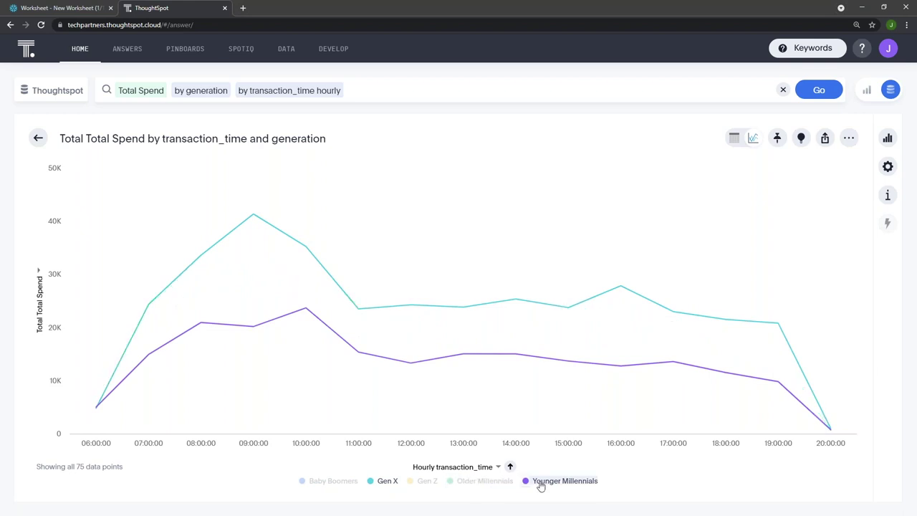
{"action": "left_click", "coordinate": [540, 483]}
Show the Baby Boomers, Gen Z, Older Millennials and Younger Millennials lines again
{"action": "mouse_move", "coordinate": [252, 217]}
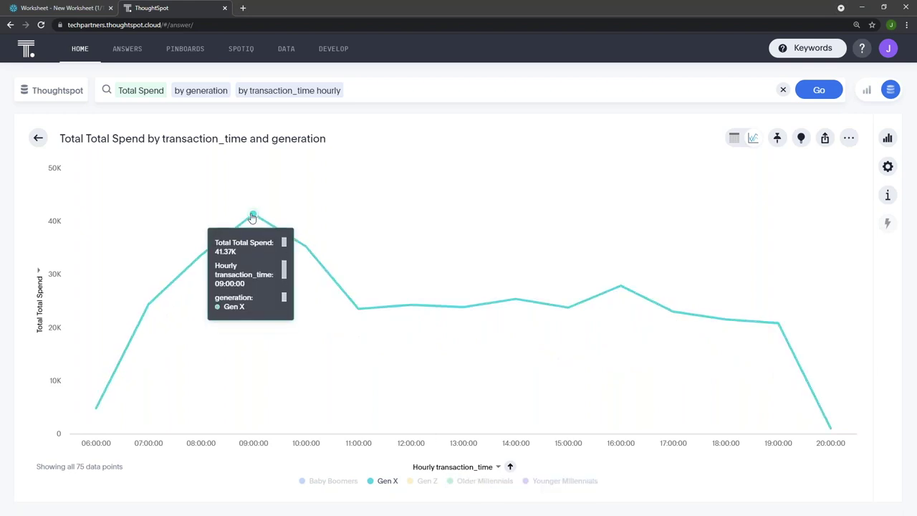
{"action": "mouse_move", "coordinate": [620, 288]}
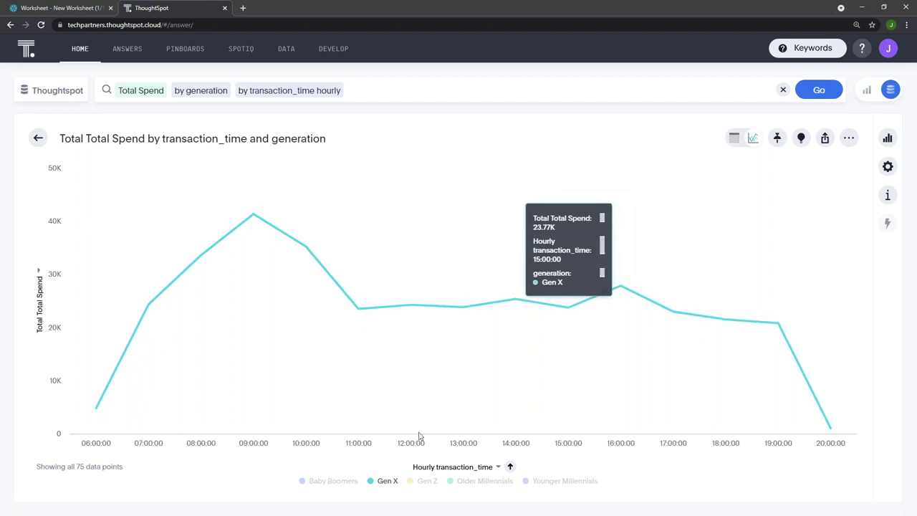
{"action": "left_click", "coordinate": [343, 482]}
{"action": "left_click", "coordinate": [430, 486]}
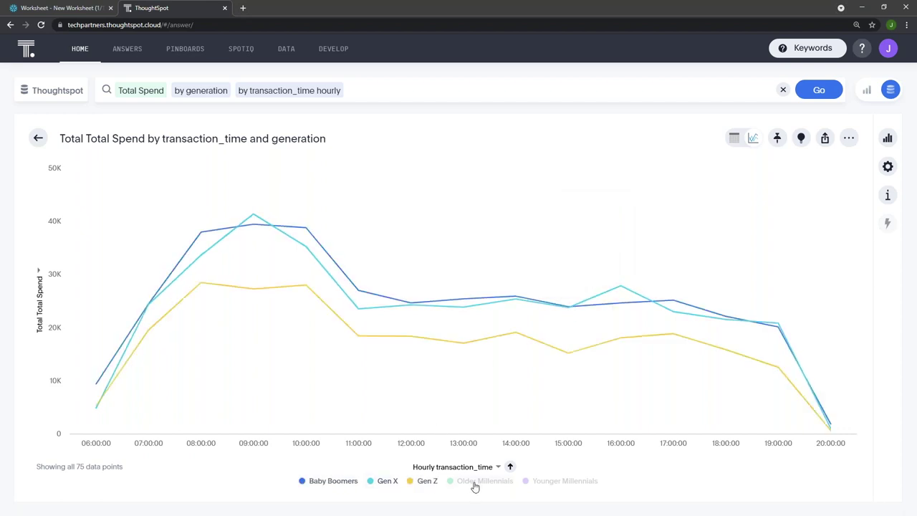
{"action": "left_click", "coordinate": [475, 485]}
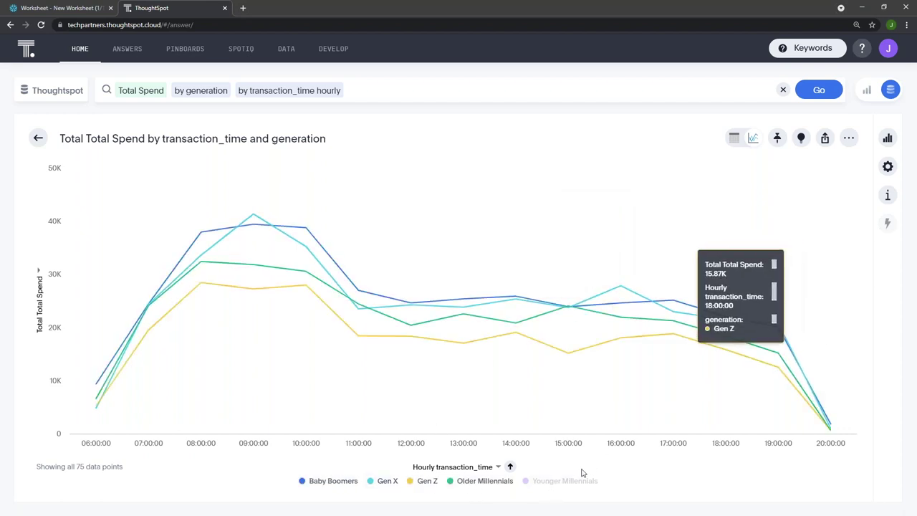
{"action": "left_click", "coordinate": [577, 484]}
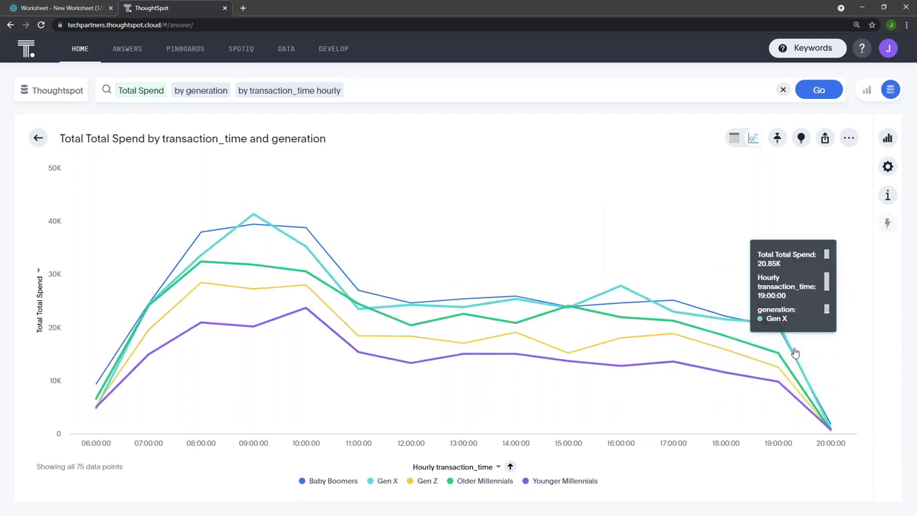
{"action": "mouse_move", "coordinate": [830, 432]}
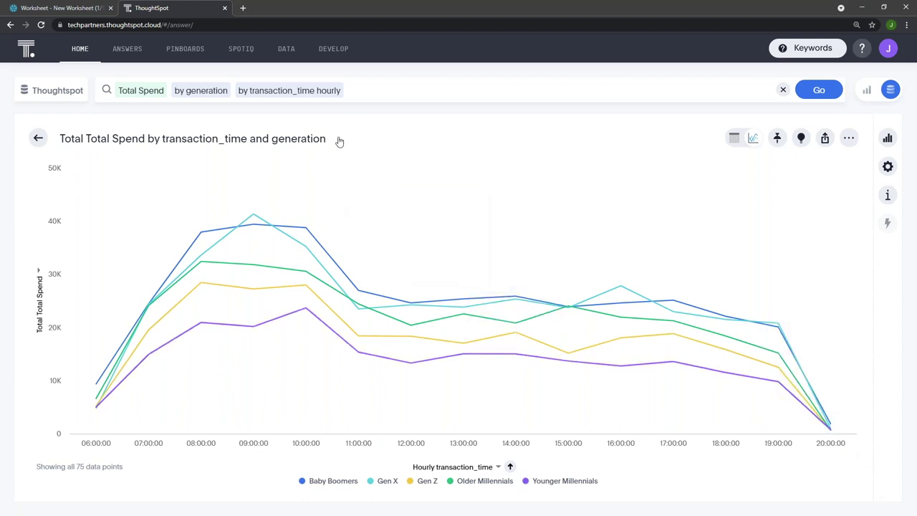
Retitle the hourly line chart 'Customer Hourly Spend by Generation'
{"action": "left_click", "coordinate": [307, 147]}
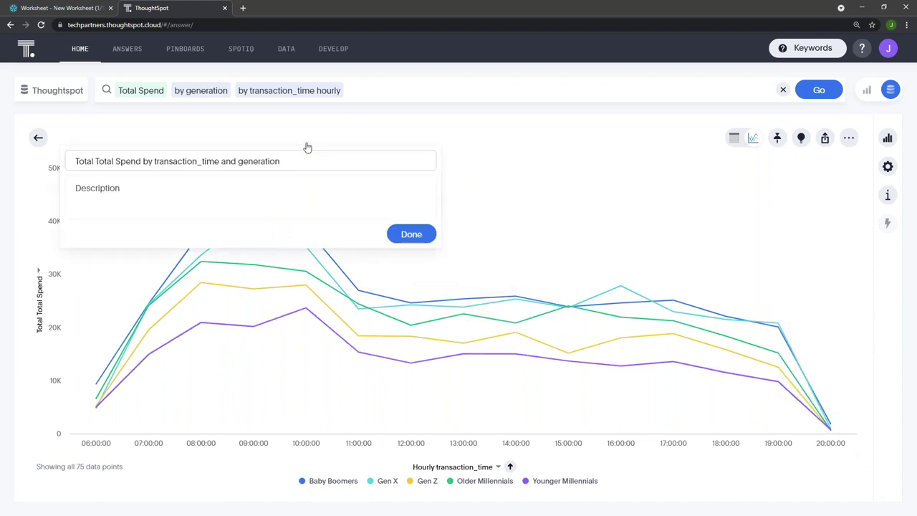
{"action": "right_click", "coordinate": [621, 289]}
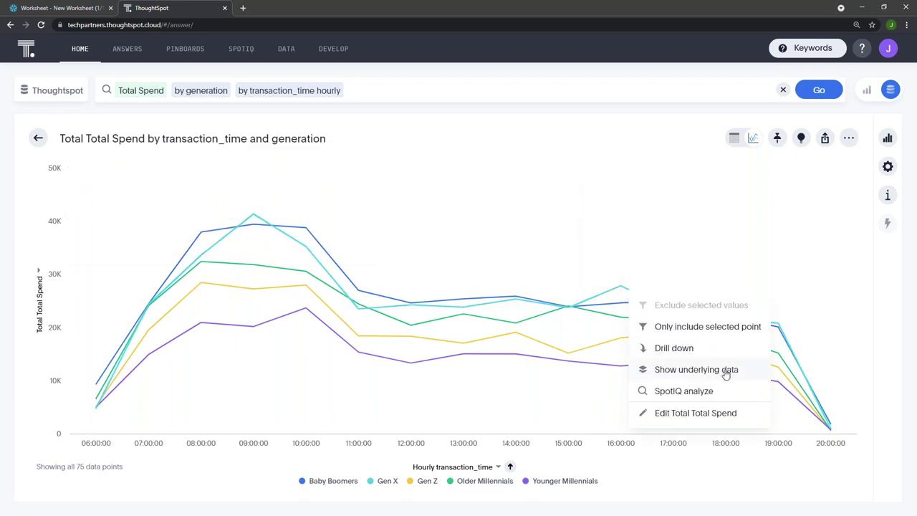
{"action": "left_click", "coordinate": [273, 144]}
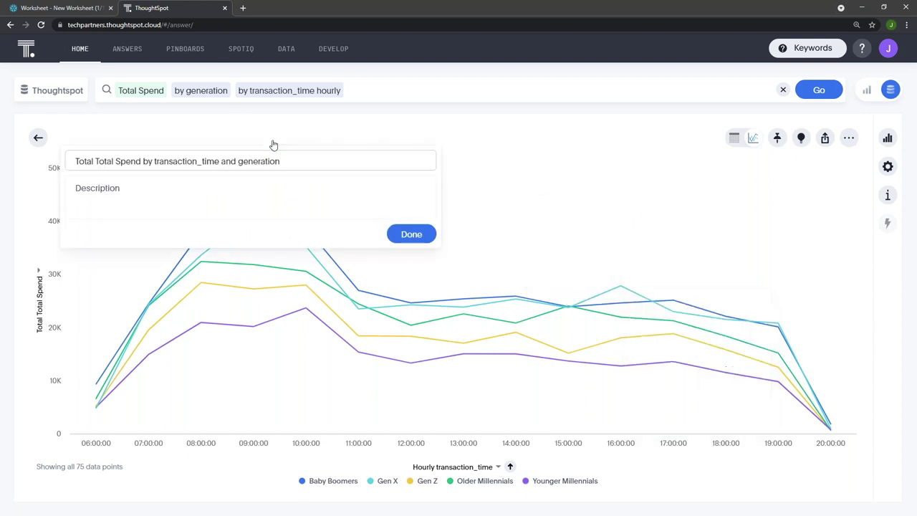
{"action": "left_click", "coordinate": [278, 145]}
{"action": "left_click", "coordinate": [283, 146]}
{"action": "left_click_drag", "start_coordinate": [313, 160], "coordinate": [114, 161]}
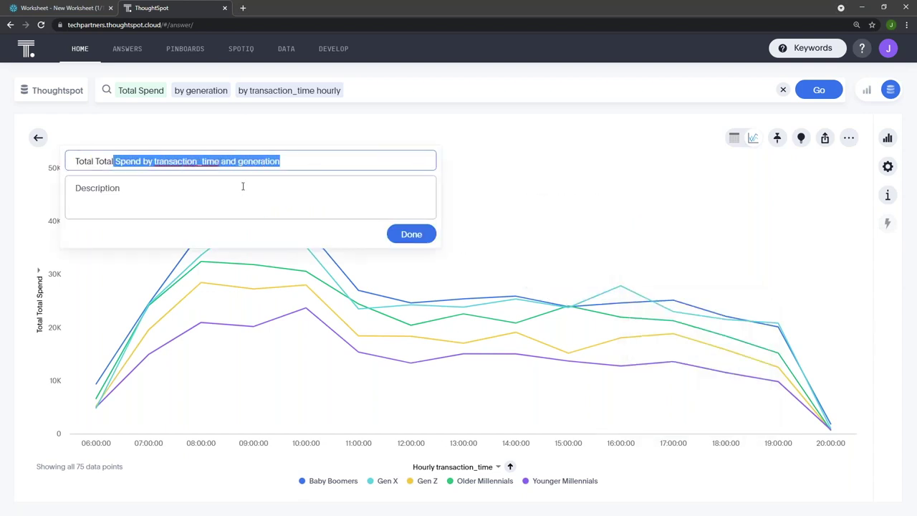
{"action": "key", "text": "ctrl+a"}
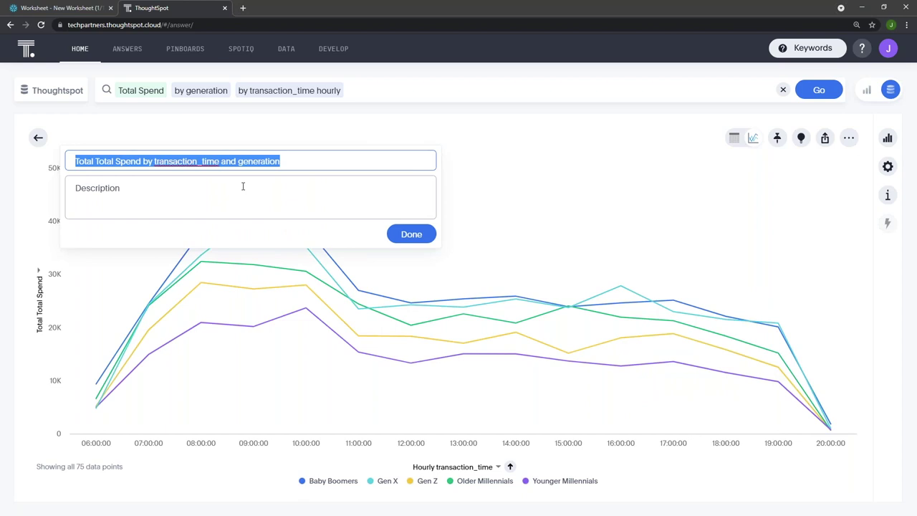
{"action": "type", "text": "Cus"}
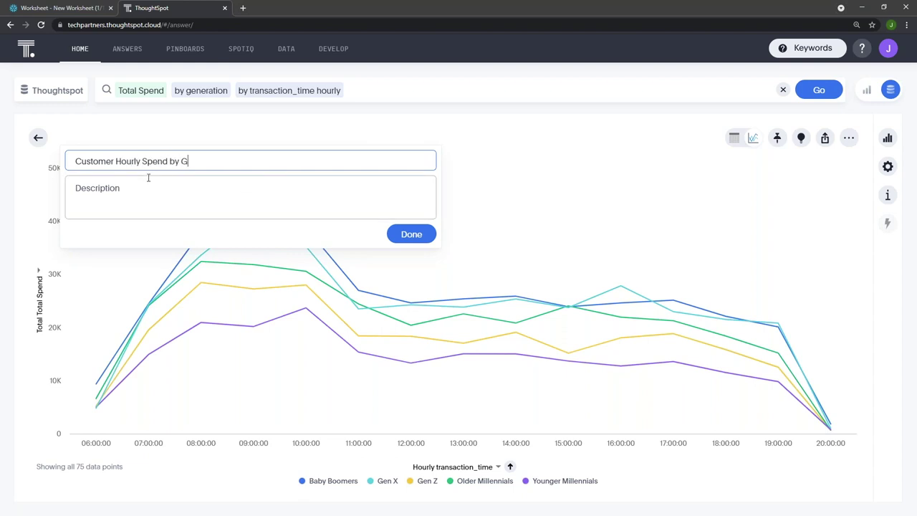
{"action": "left_click", "coordinate": [404, 235]}
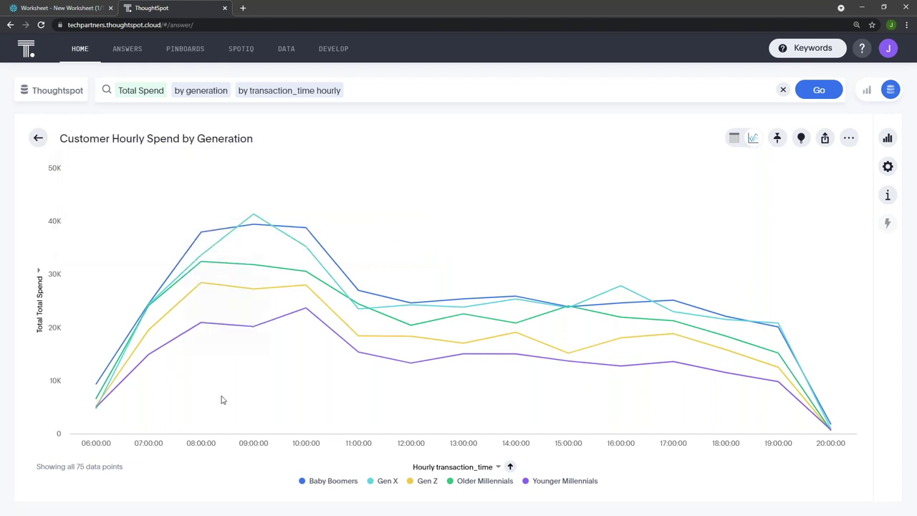
{"action": "left_click", "coordinate": [849, 138]}
{"action": "left_click", "coordinate": [887, 167]}
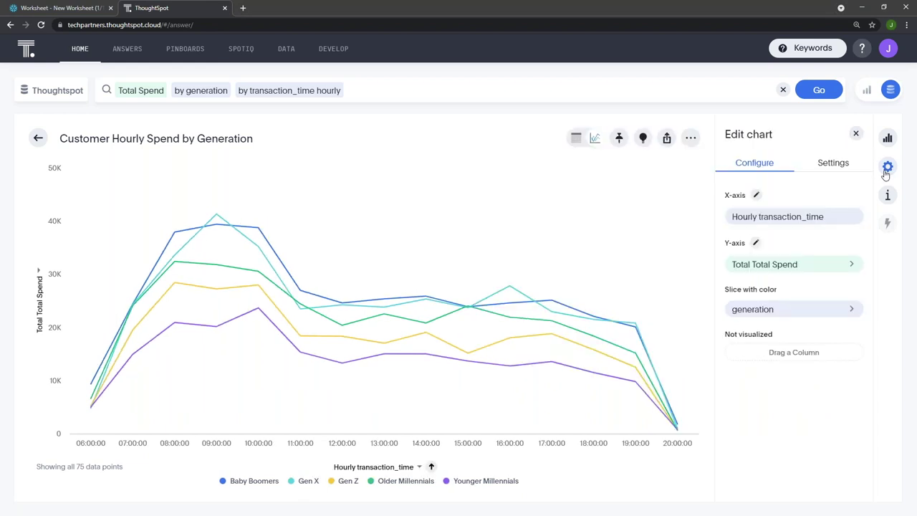
{"action": "left_click", "coordinate": [831, 162]}
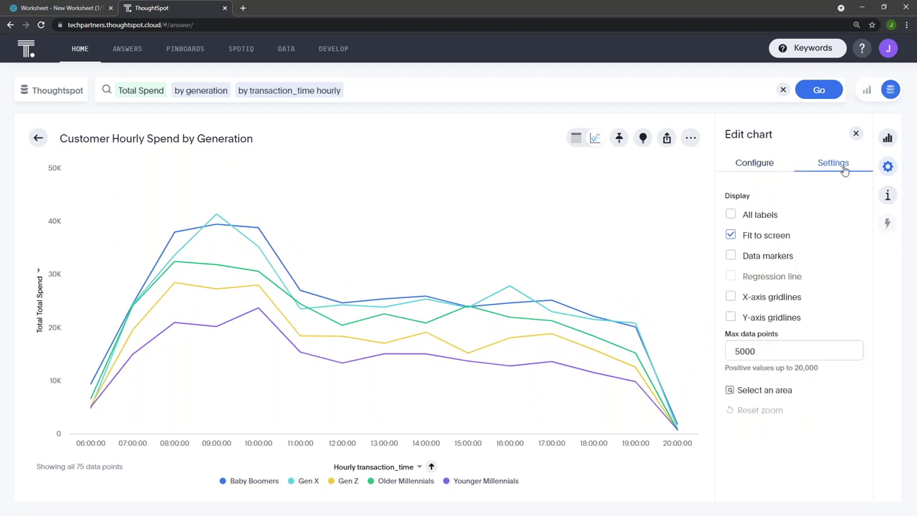
{"action": "left_click", "coordinate": [784, 259]}
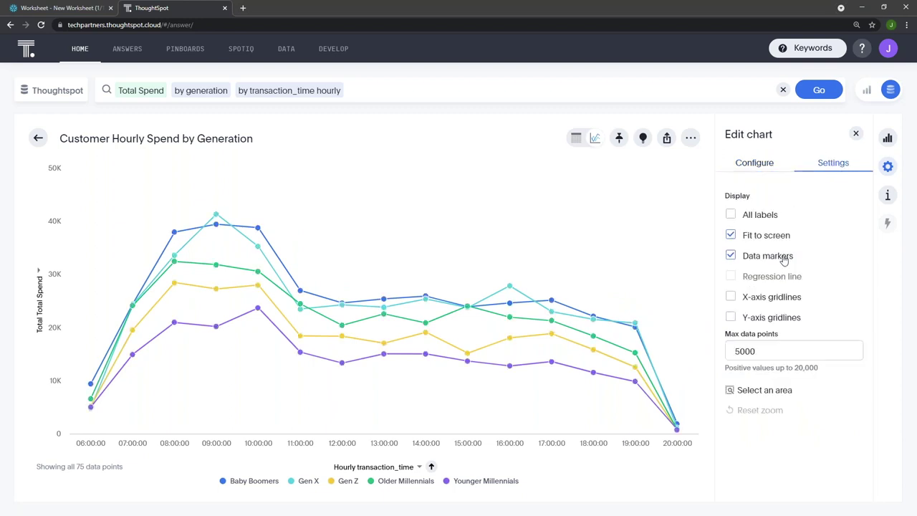
{"action": "left_click", "coordinate": [785, 259]}
{"action": "left_click", "coordinate": [785, 258]}
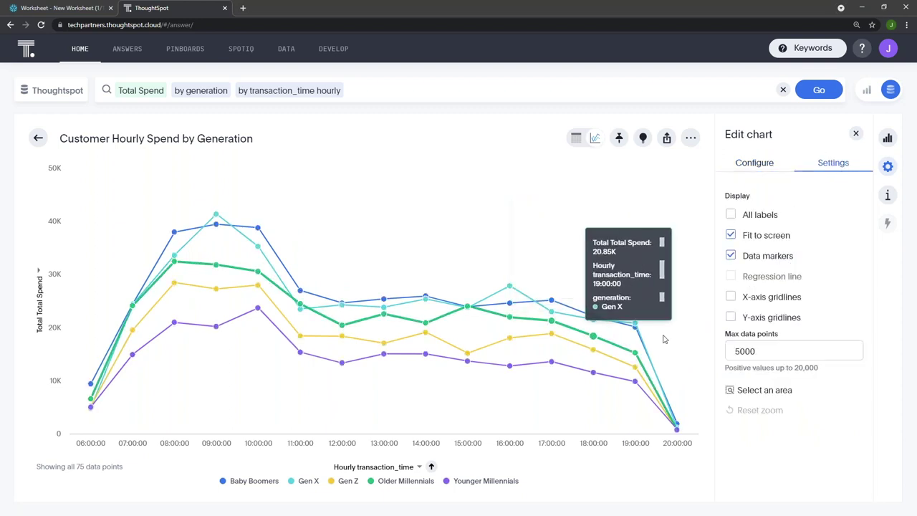
{"action": "left_click", "coordinate": [777, 260]}
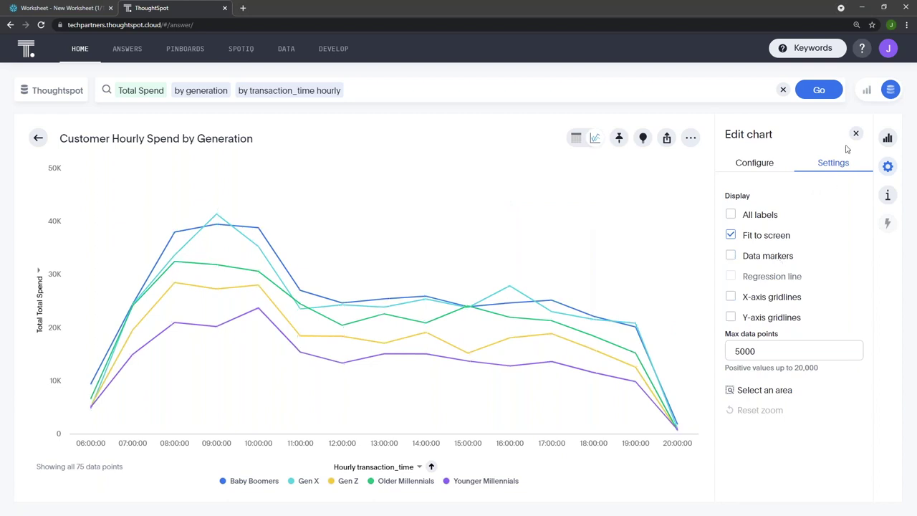
{"action": "left_click", "coordinate": [764, 218]}
{"action": "left_click", "coordinate": [764, 220]}
{"action": "left_click", "coordinate": [855, 133]}
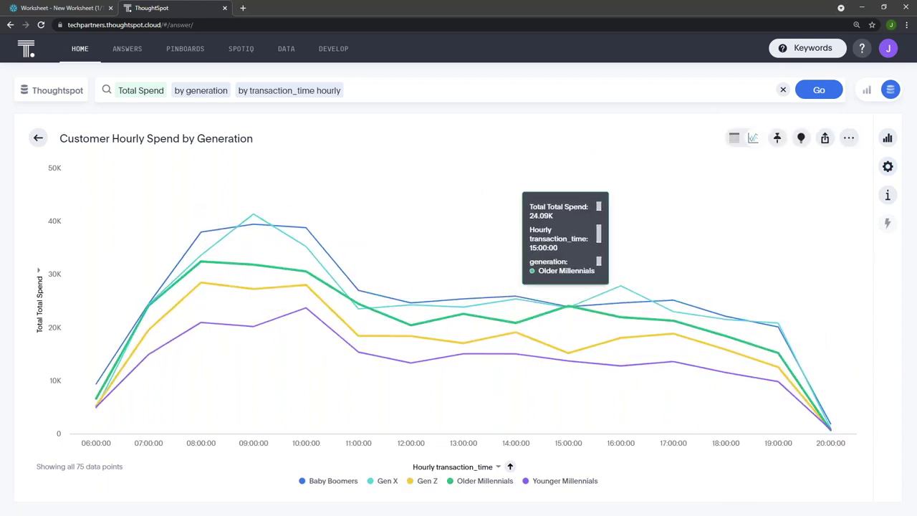
Pin the chart to a newly created pinboard named Customer Views
{"action": "left_click", "coordinate": [777, 138]}
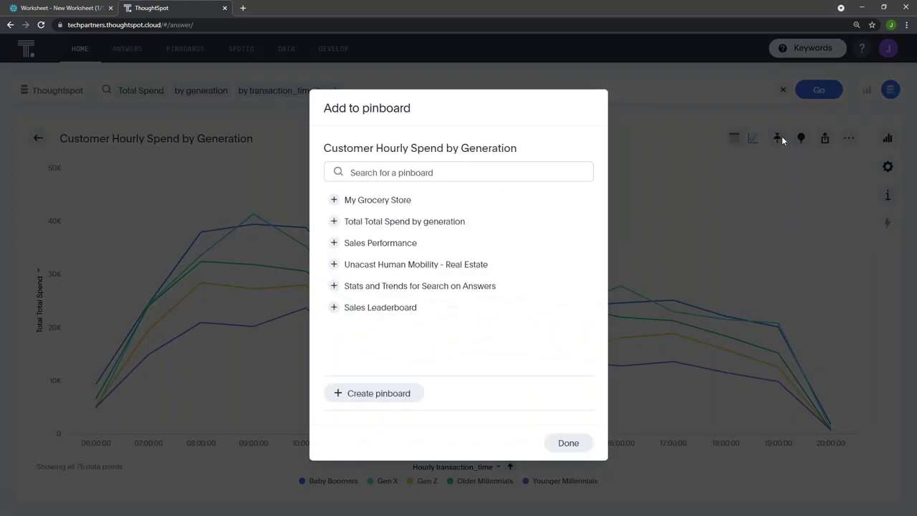
{"action": "left_click", "coordinate": [374, 392]}
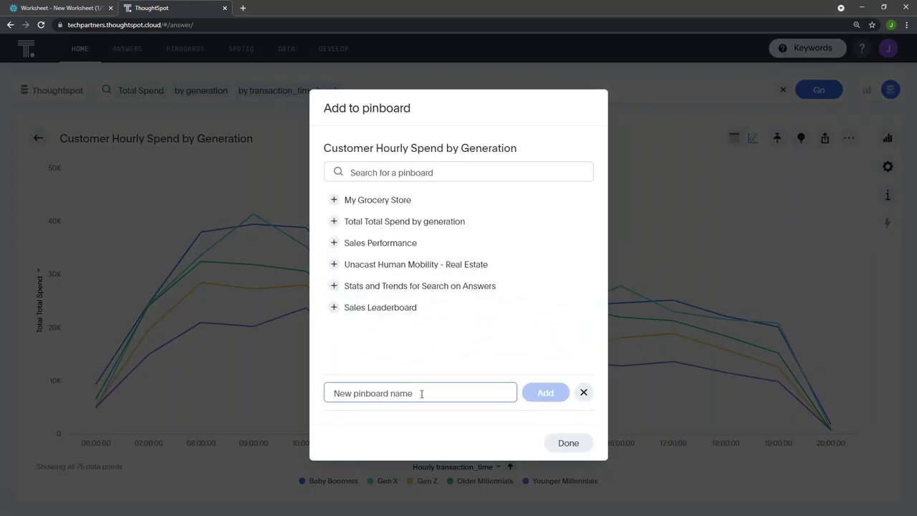
{"action": "type", "text": "Customer Views"}
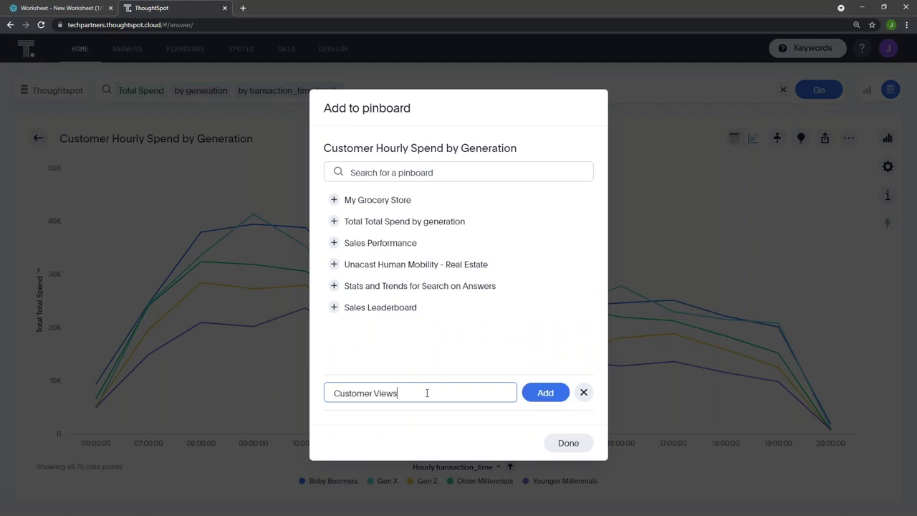
{"action": "left_click", "coordinate": [545, 393]}
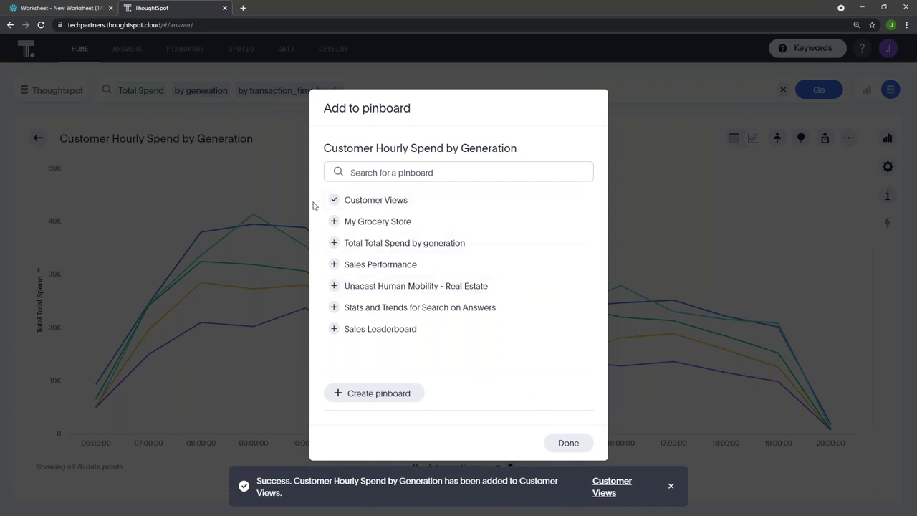
{"action": "left_click", "coordinate": [566, 441]}
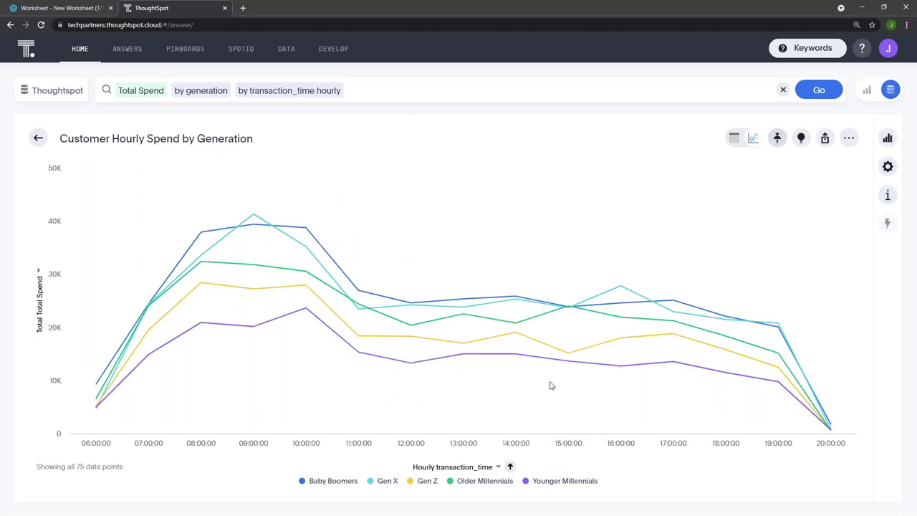
Drop the hourly transaction_time grouping and rerun Total Spend by generation
{"action": "mouse_move", "coordinate": [463, 314]}
{"action": "left_click", "coordinate": [344, 85]}
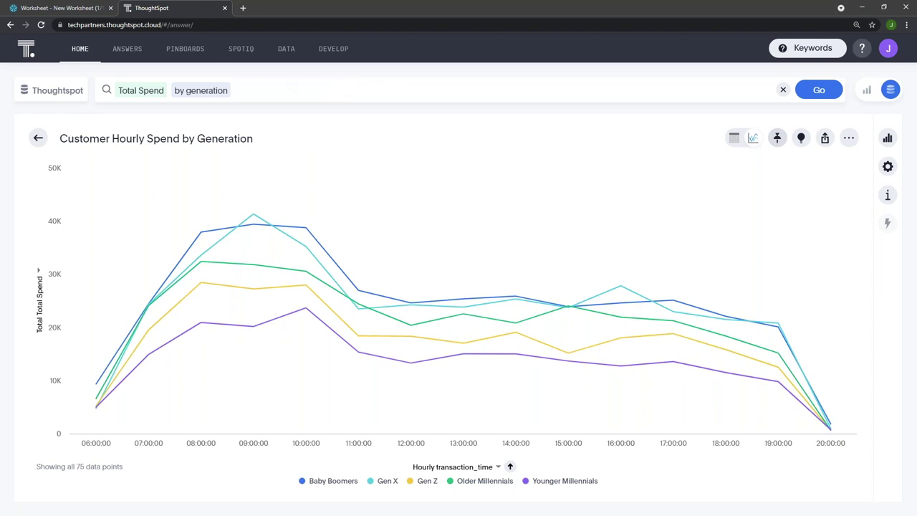
{"action": "left_click", "coordinate": [820, 90]}
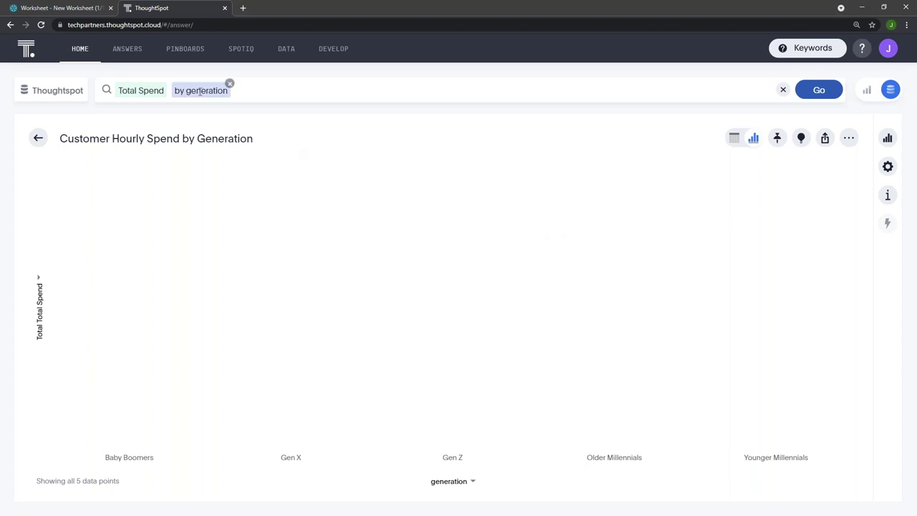
{"action": "left_click", "coordinate": [229, 84]}
{"action": "type", "text": "b"}
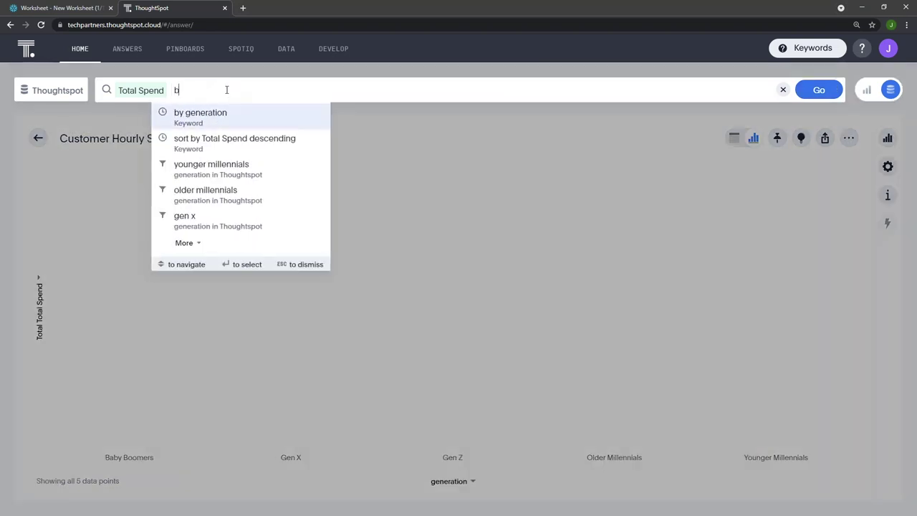
{"action": "type", "text": "y ge"}
{"action": "key", "text": "BackSpace"}
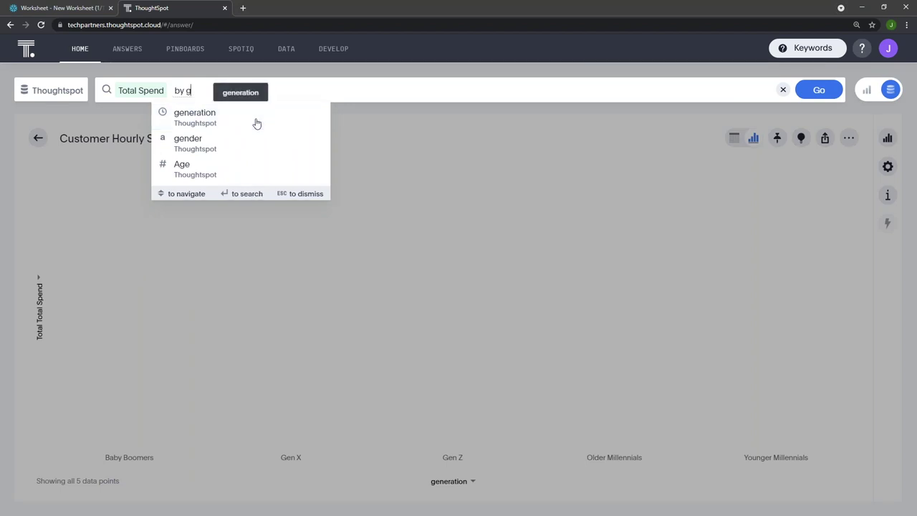
{"action": "left_click", "coordinate": [256, 123]}
{"action": "left_click", "coordinate": [823, 89]}
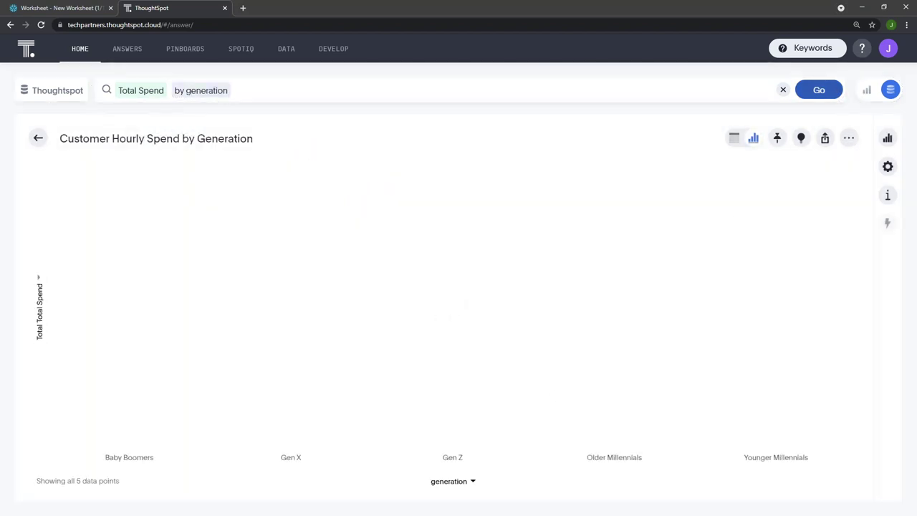
Clear the search entirely and return to the home page via Answers
{"action": "left_click", "coordinate": [471, 483]}
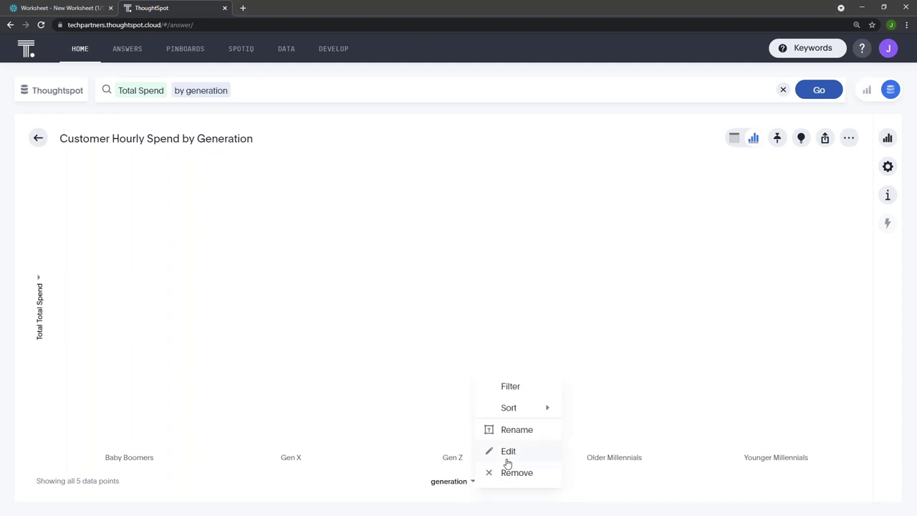
{"action": "left_click", "coordinate": [81, 91]}
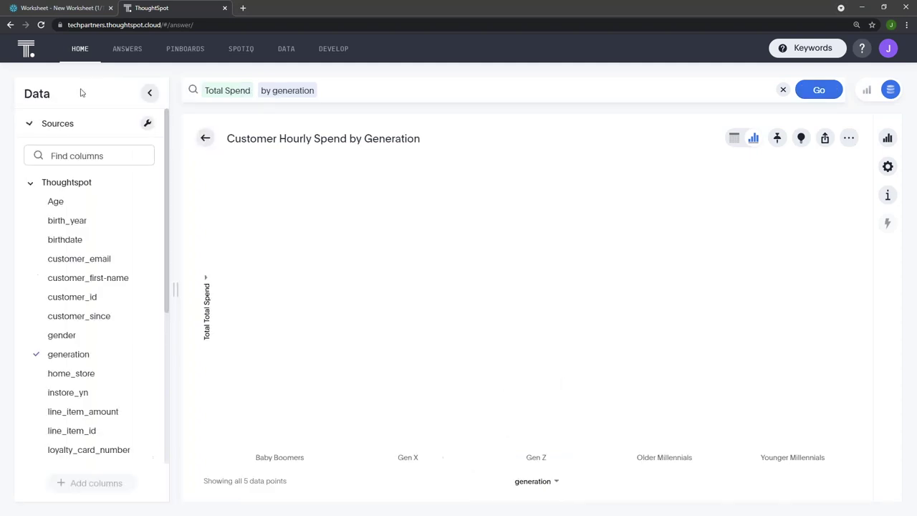
{"action": "left_click", "coordinate": [252, 84]}
{"action": "left_click", "coordinate": [253, 88]}
{"action": "key", "text": "ctrl+a"}
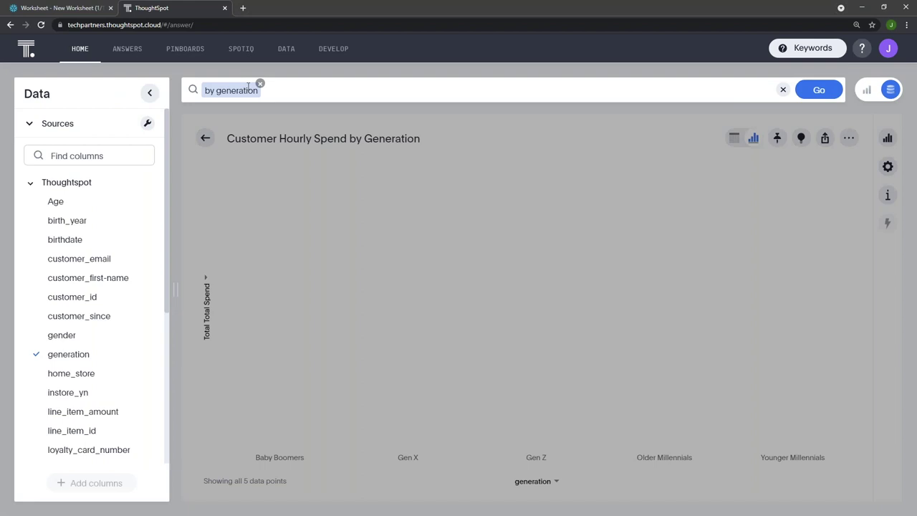
{"action": "key", "text": "BackSpace"}
{"action": "left_click", "coordinate": [148, 93]}
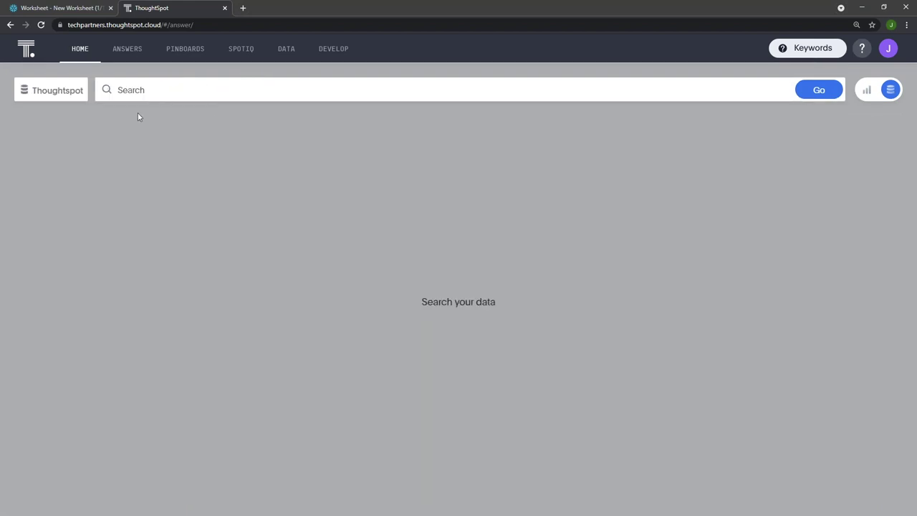
{"action": "left_click", "coordinate": [124, 48]}
{"action": "left_click", "coordinate": [84, 50]}
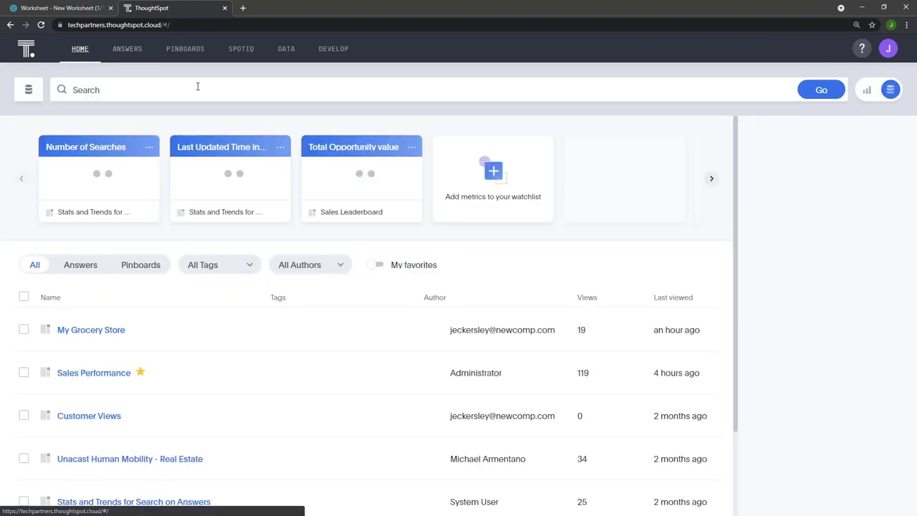
Start a new search for Total Spend by generation and run it
{"action": "left_click", "coordinate": [199, 87]}
{"action": "type", "text": "tot"}
{"action": "key", "text": "Return"}
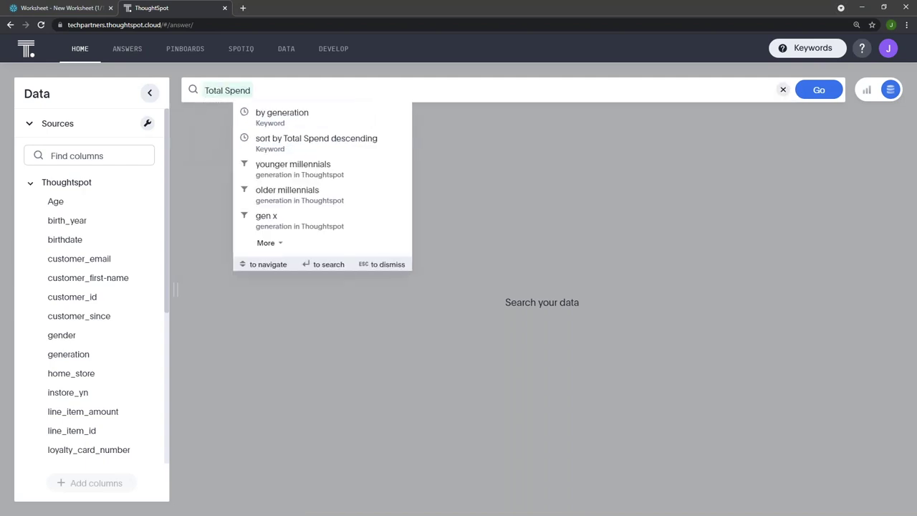
{"action": "left_click", "coordinate": [287, 115]}
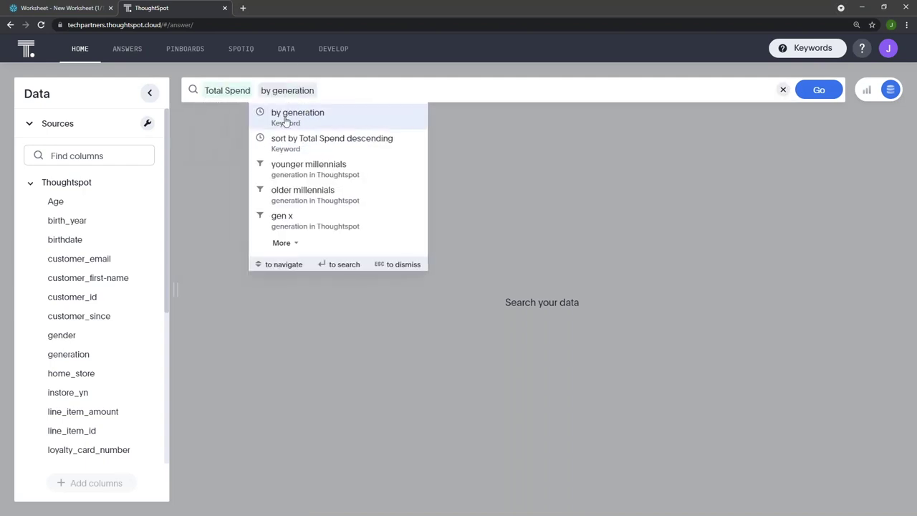
{"action": "left_click", "coordinate": [149, 93]}
{"action": "left_click", "coordinate": [803, 90]}
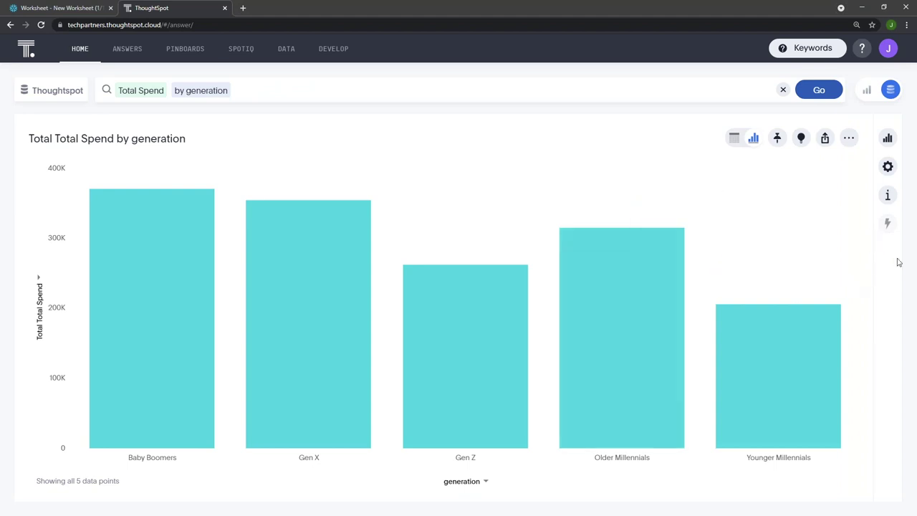
Retitle the bar chart 'Total Spend by Generation'
{"action": "left_click", "coordinate": [121, 141]}
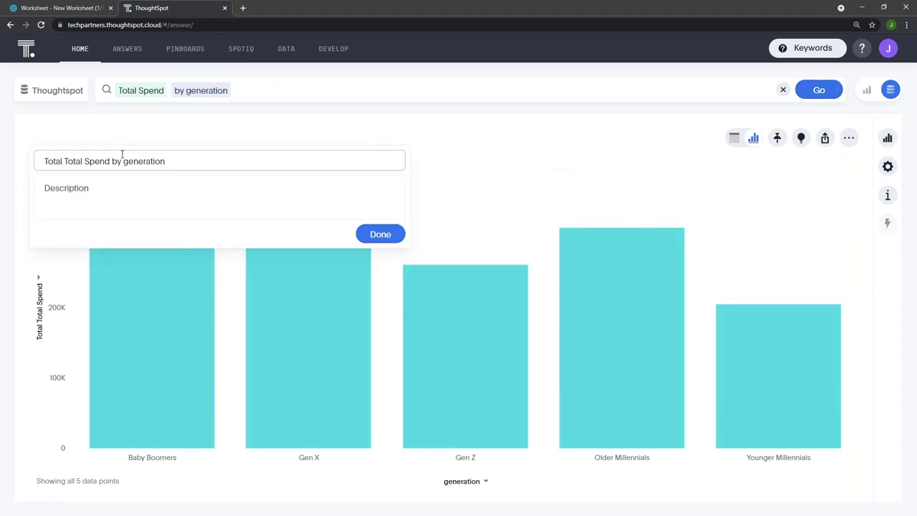
{"action": "left_click", "coordinate": [66, 161]}
{"action": "key", "text": "ctrl+BackSpace"}
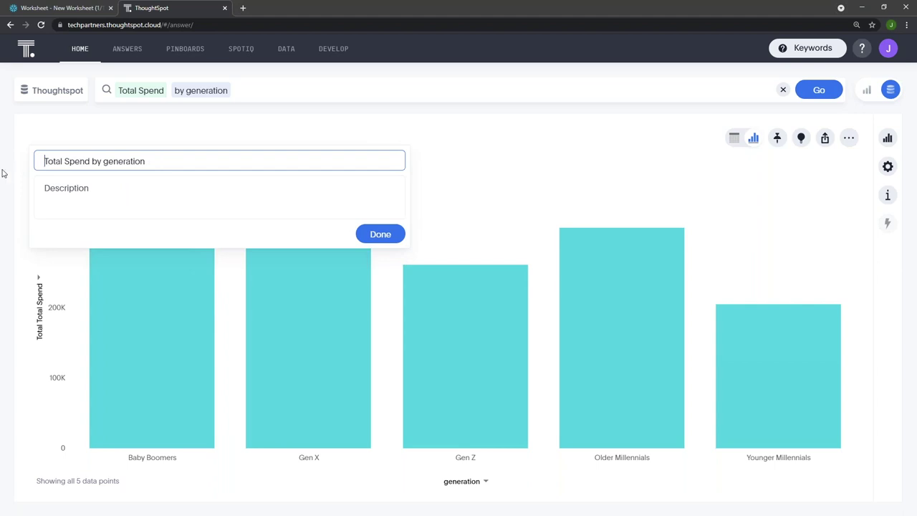
{"action": "left_click_drag", "start_coordinate": [161, 161], "coordinate": [129, 161]}
{"action": "left_click", "coordinate": [107, 161]}
{"action": "key", "text": "BackSpace"}
{"action": "type", "text": "G"}
{"action": "left_click", "coordinate": [378, 233]}
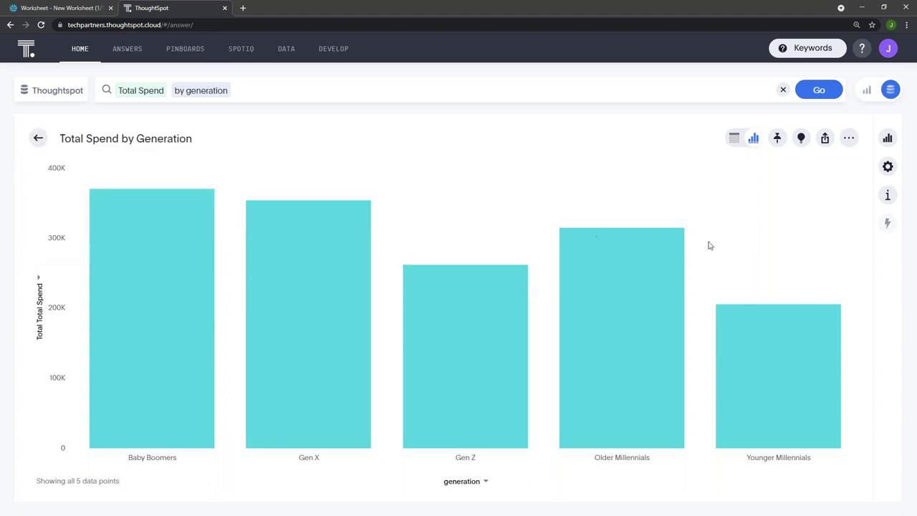
Pin the chart to the Customer Views pinboard
{"action": "left_click", "coordinate": [777, 140]}
{"action": "left_click", "coordinate": [391, 202]}
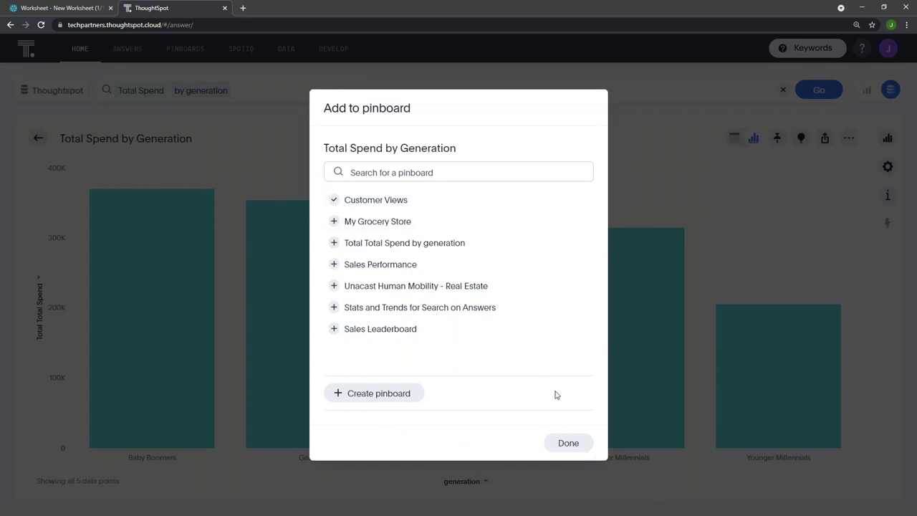
{"action": "left_click", "coordinate": [569, 443]}
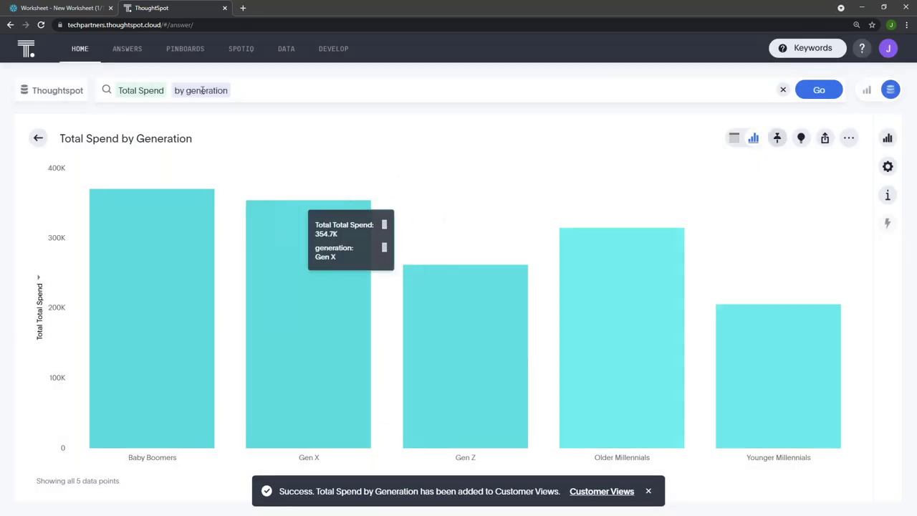
Open the Customer Views pinboard, make the line chart full width and the bar chart wide and short
{"action": "left_click", "coordinate": [183, 56]}
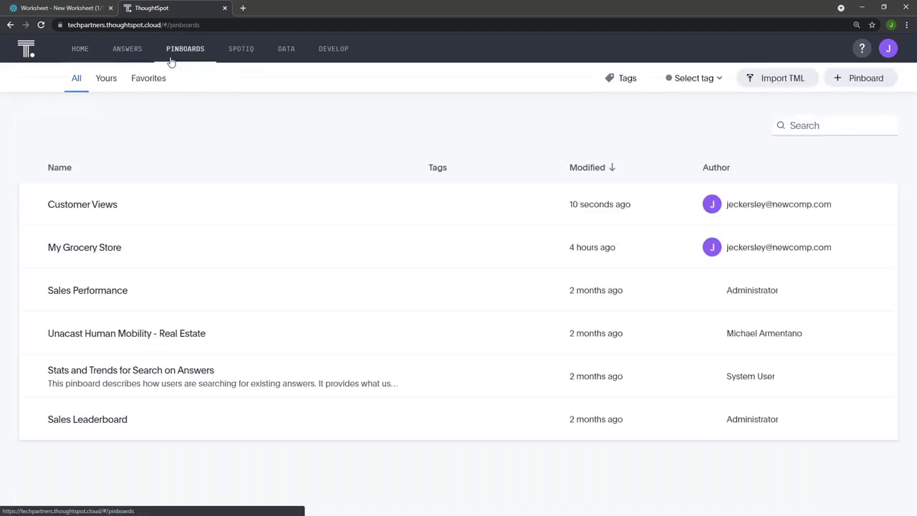
{"action": "left_click", "coordinate": [151, 215]}
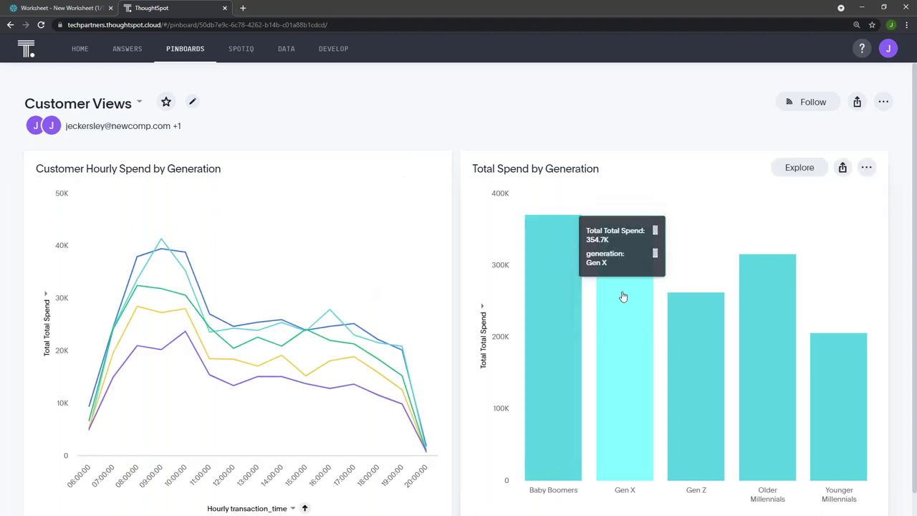
{"action": "scroll", "coordinate": [459, 323], "scroll_direction": "down", "scroll_amount": 1}
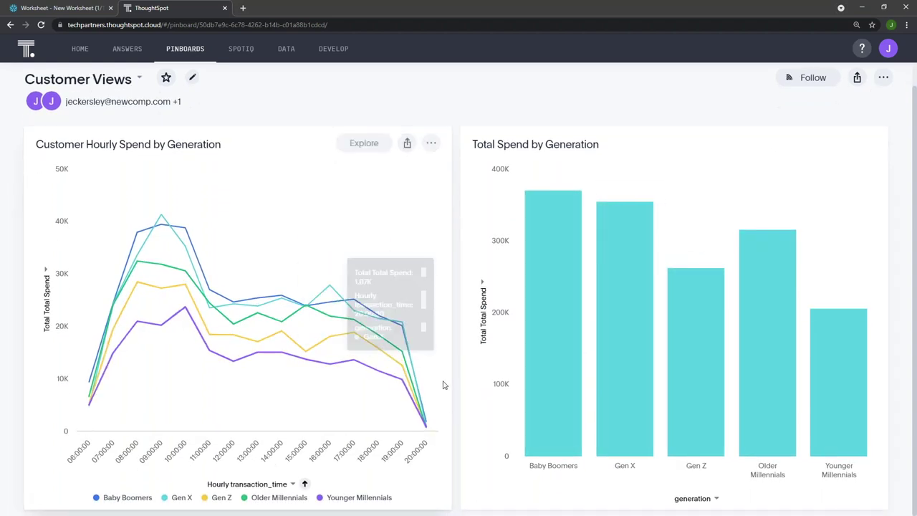
{"action": "left_click", "coordinate": [429, 143]}
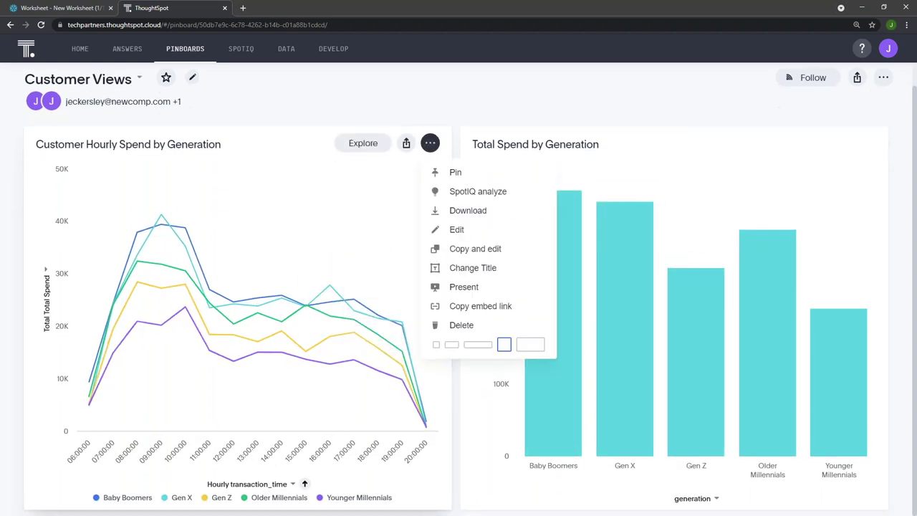
{"action": "left_click", "coordinate": [528, 346]}
{"action": "scroll", "coordinate": [446, 235], "scroll_direction": "down", "scroll_amount": 5}
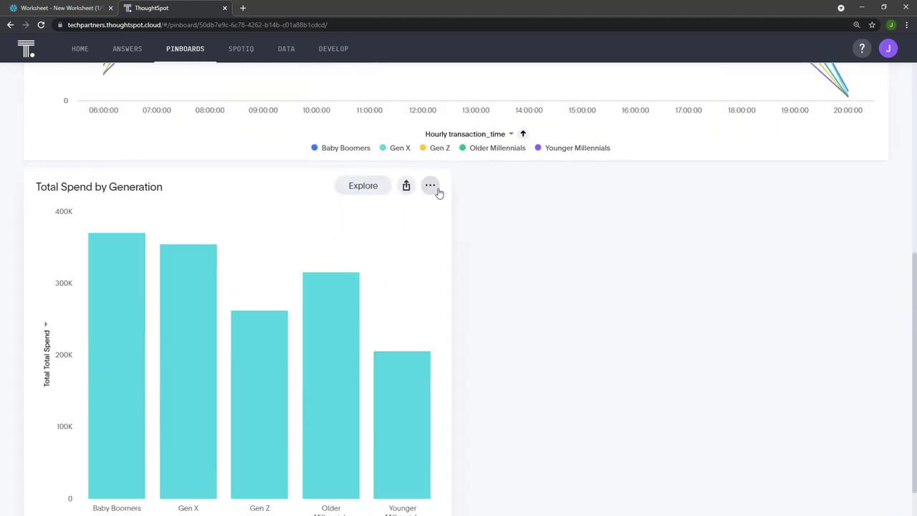
{"action": "left_click", "coordinate": [429, 186]}
{"action": "left_click", "coordinate": [482, 391]}
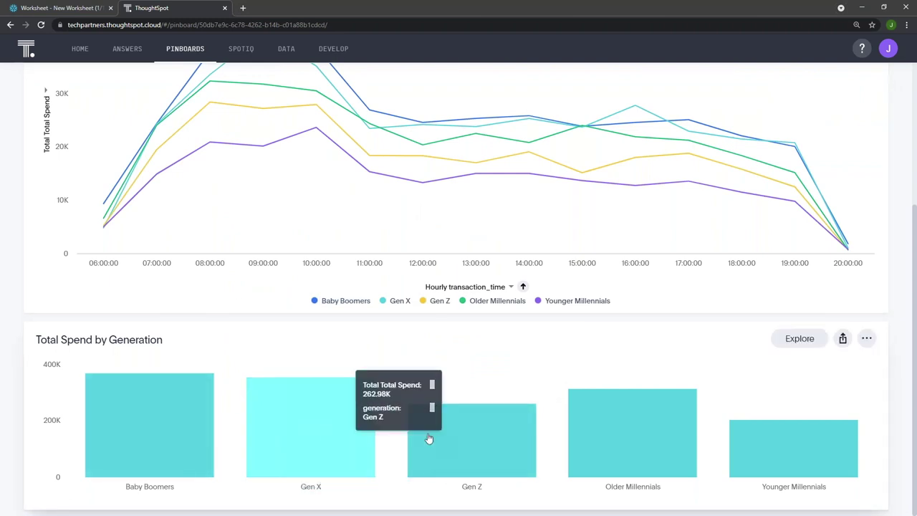
Shrink the line and bar charts to small tiles sitting side by side
{"action": "scroll", "coordinate": [602, 422], "scroll_direction": "up", "scroll_amount": 3}
{"action": "left_click", "coordinate": [867, 168]}
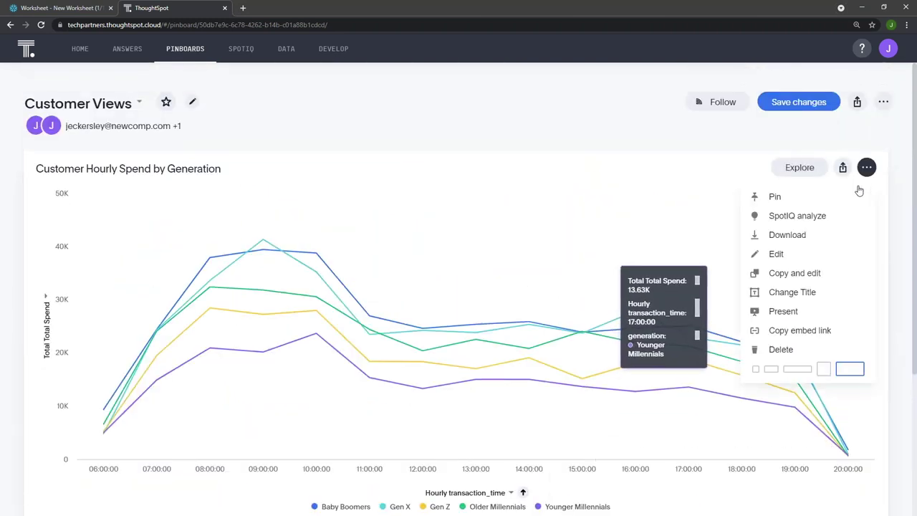
{"action": "left_click", "coordinate": [771, 369]}
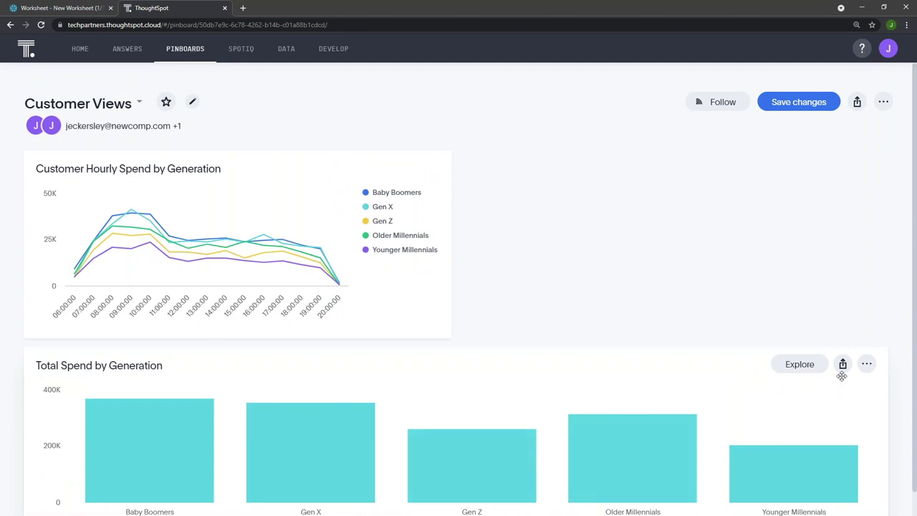
{"action": "left_click", "coordinate": [866, 364]}
{"action": "left_click", "coordinate": [778, 335]}
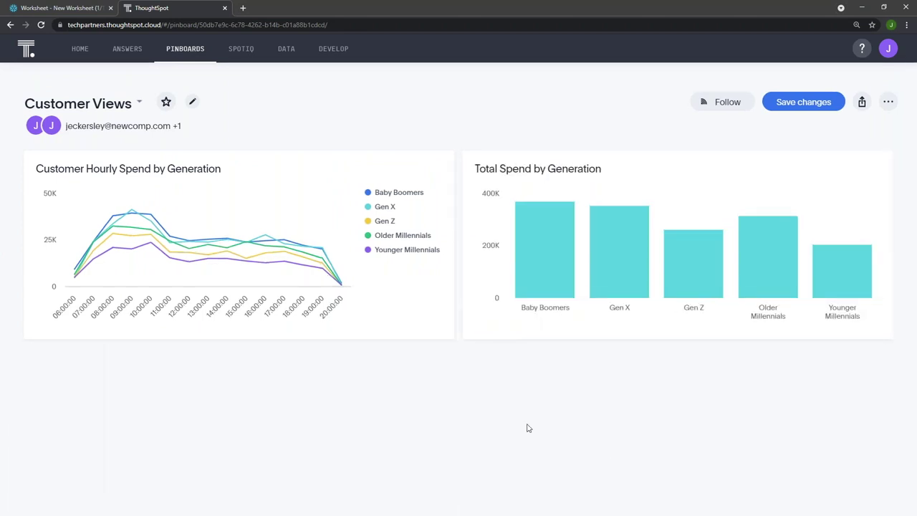
Save the Customer Views layout and open the 'Total Total Spend by generation' SpotIQ analysis
{"action": "left_click", "coordinate": [803, 105]}
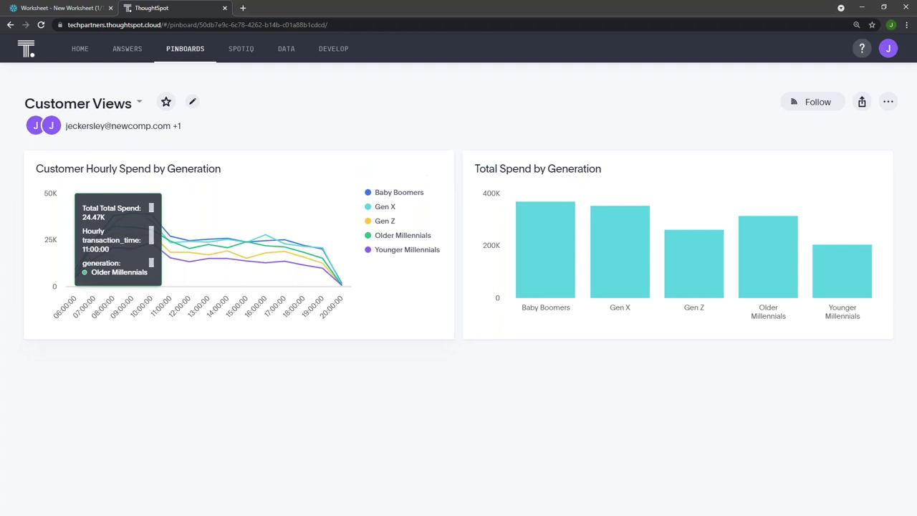
{"action": "left_click", "coordinate": [243, 49]}
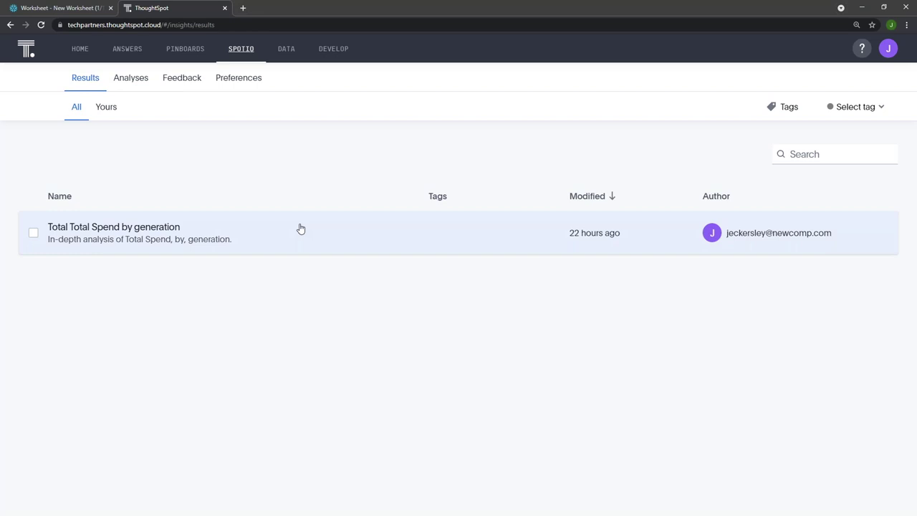
{"action": "left_click", "coordinate": [148, 251]}
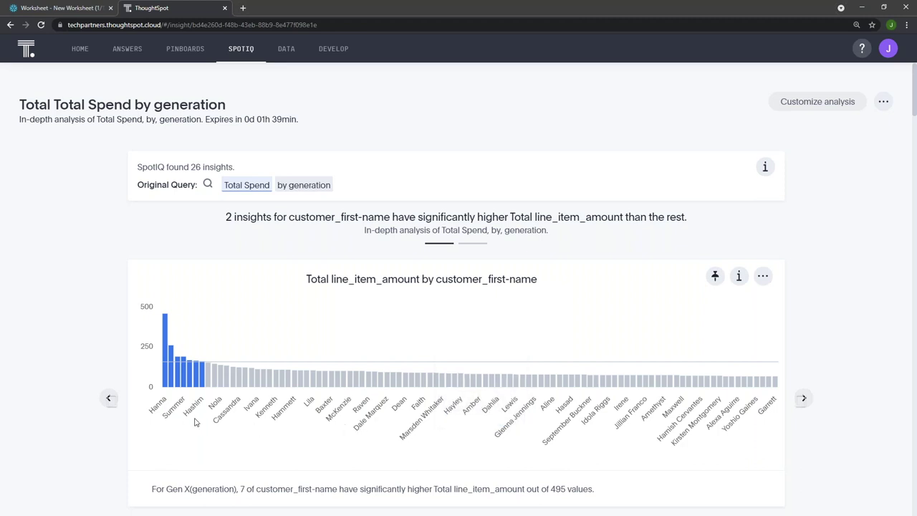
Scroll through the SpotIQ insights down to the Gen Z Total order by customer_email chart
{"action": "scroll", "coordinate": [305, 408], "scroll_direction": "down", "scroll_amount": 1}
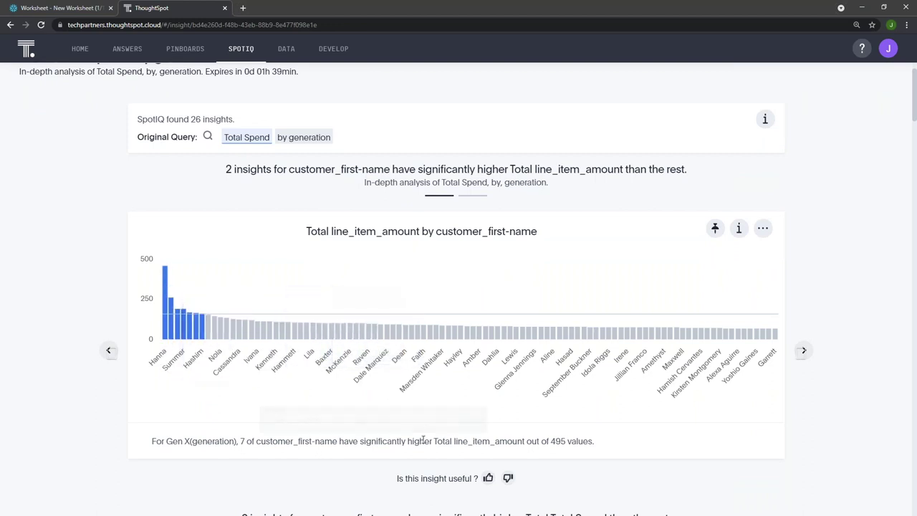
{"action": "scroll", "coordinate": [621, 501], "scroll_direction": "down", "scroll_amount": 2}
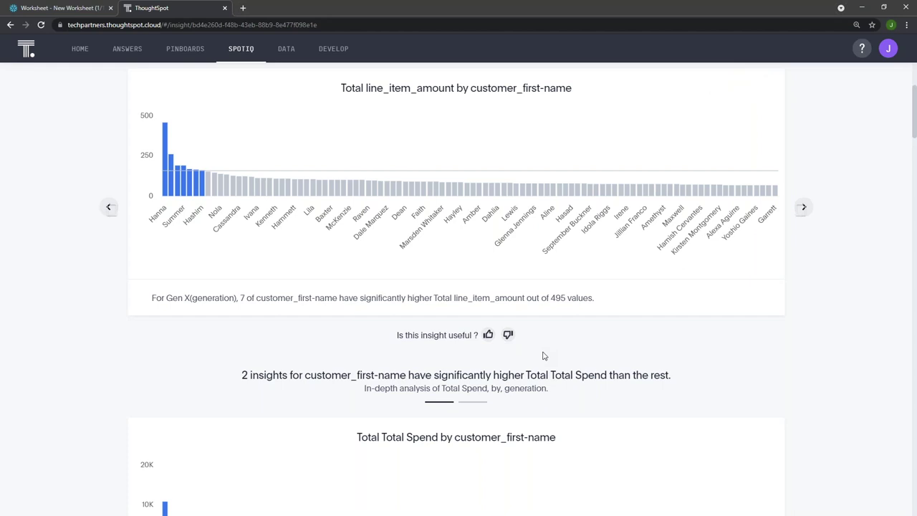
{"action": "mouse_move", "coordinate": [631, 330]}
{"action": "scroll", "coordinate": [786, 364], "scroll_direction": "down", "scroll_amount": 4}
{"action": "scroll", "coordinate": [807, 370], "scroll_direction": "down", "scroll_amount": 4}
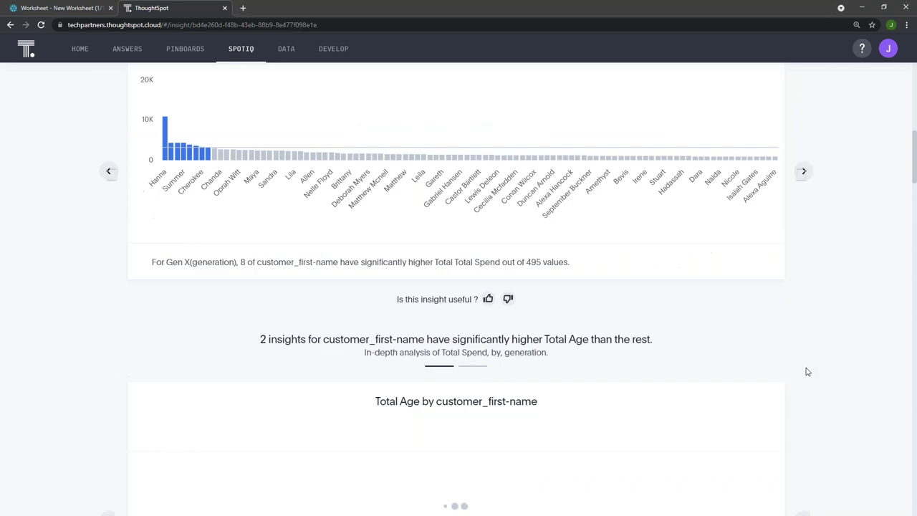
{"action": "scroll", "coordinate": [796, 340], "scroll_direction": "down", "scroll_amount": 7}
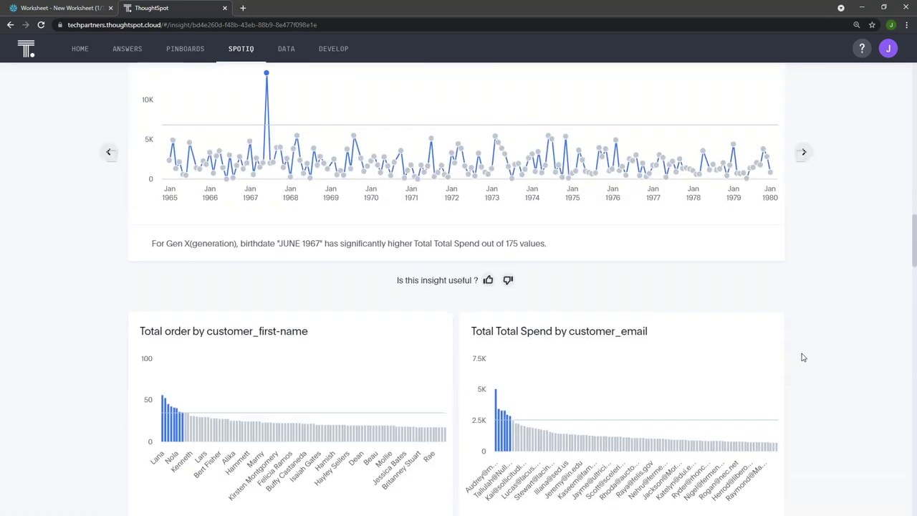
{"action": "scroll", "coordinate": [801, 358], "scroll_direction": "down", "scroll_amount": 4}
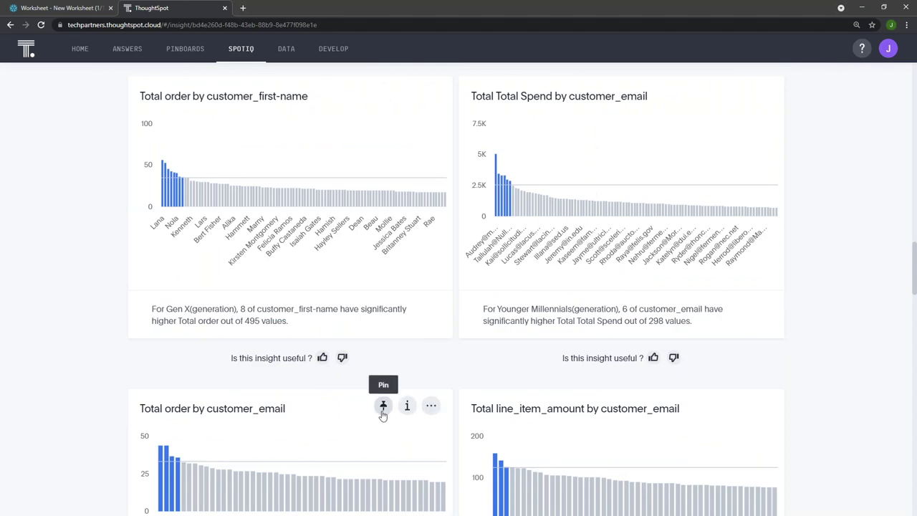
{"action": "scroll", "coordinate": [383, 414], "scroll_direction": "down", "scroll_amount": 4}
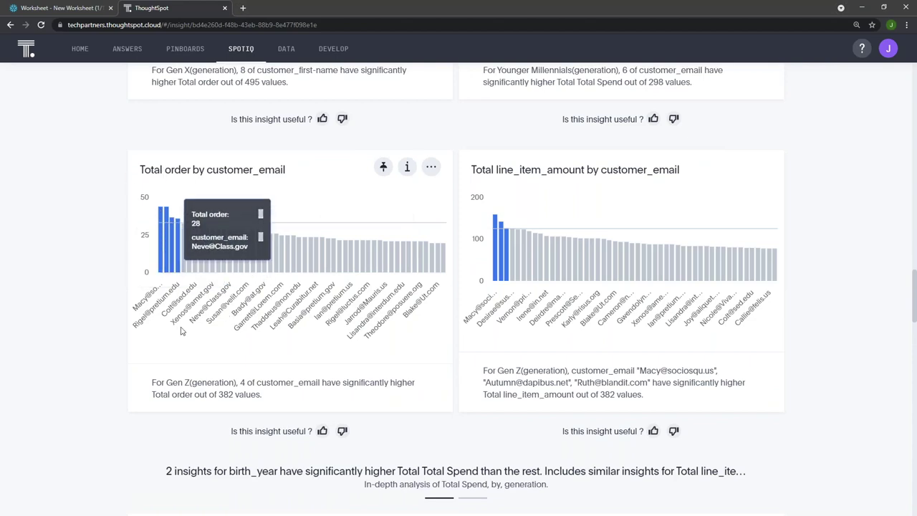
Pin the Total order by customer_email insight to the Customer Views pinboard
{"action": "left_click", "coordinate": [383, 167]}
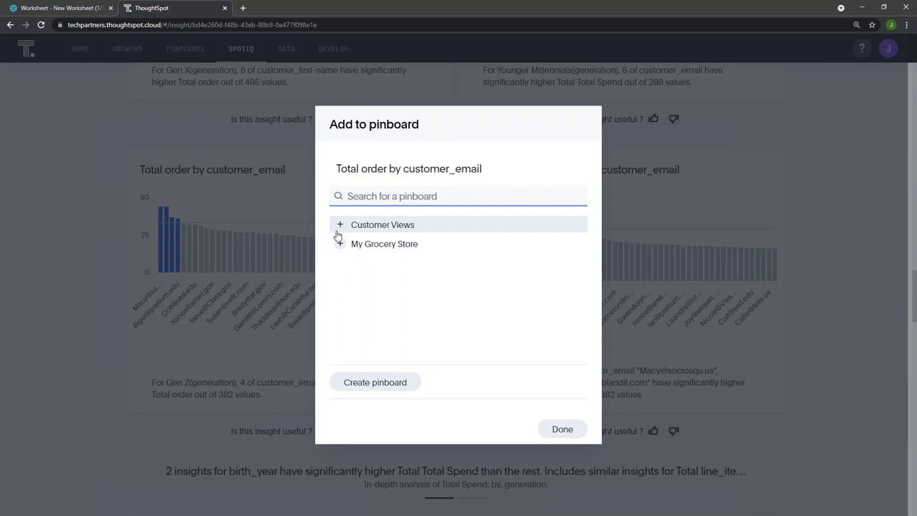
{"action": "left_click", "coordinate": [340, 225]}
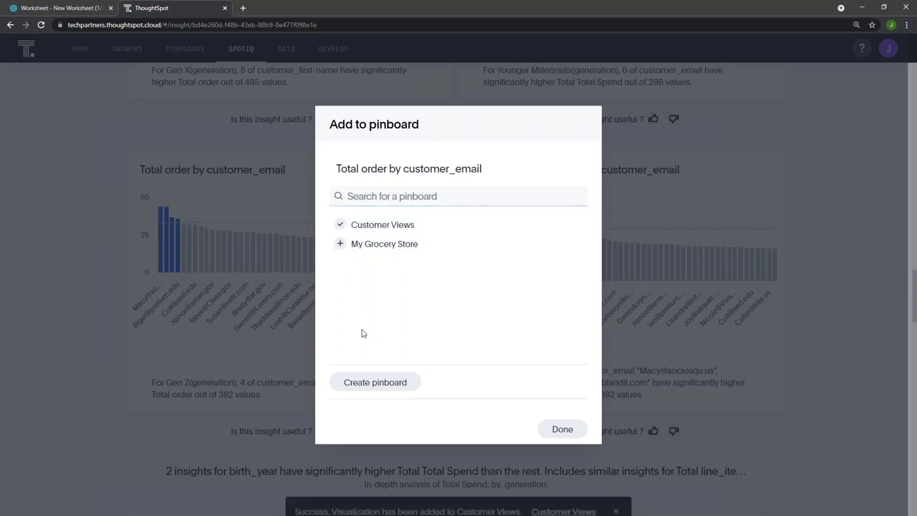
{"action": "left_click", "coordinate": [554, 429]}
Open Customer Views and scroll to confirm the new insight tile beside the earlier charts
{"action": "left_click", "coordinate": [185, 49]}
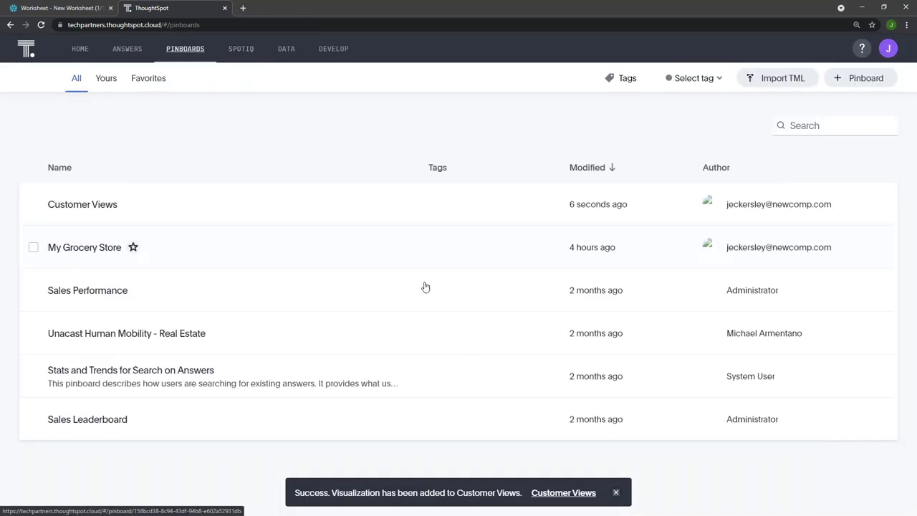
{"action": "left_click", "coordinate": [272, 204]}
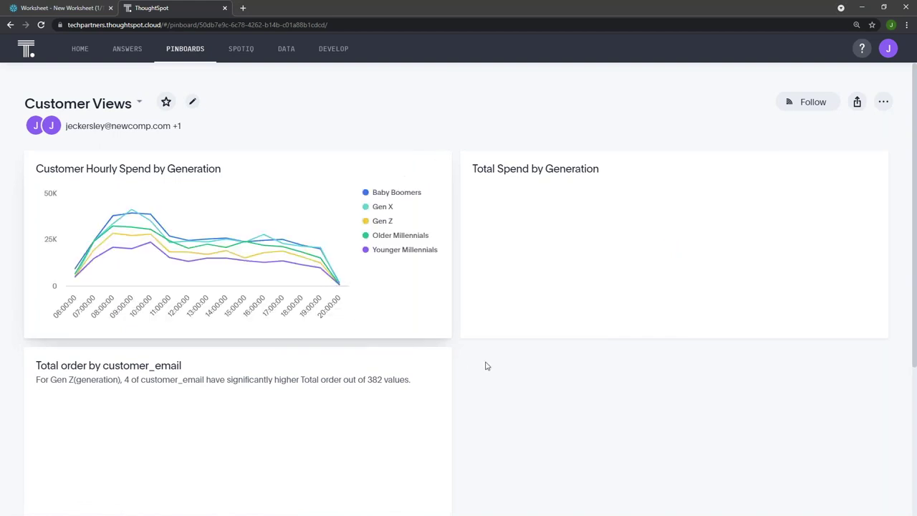
{"action": "scroll", "coordinate": [340, 372], "scroll_direction": "down", "scroll_amount": 3}
{"action": "scroll", "coordinate": [283, 346], "scroll_direction": "down", "scroll_amount": 1}
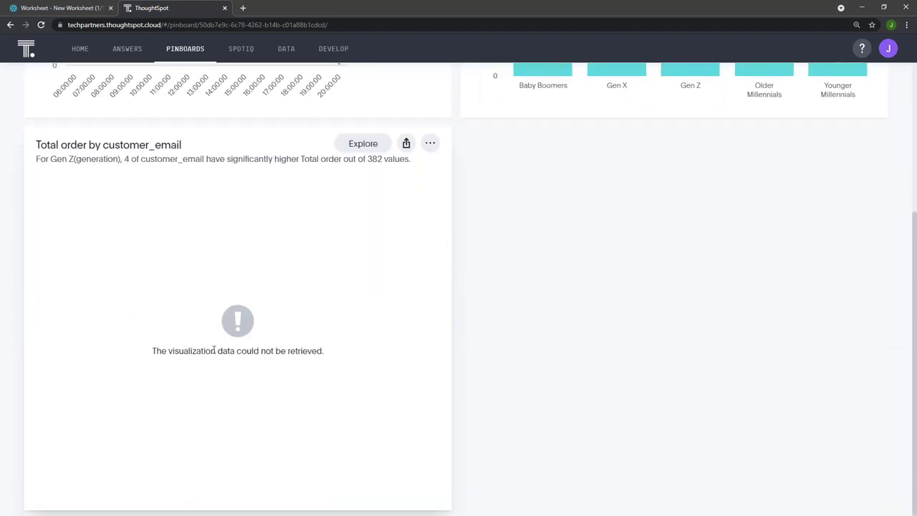
{"action": "scroll", "coordinate": [214, 349], "scroll_direction": "up", "scroll_amount": 4}
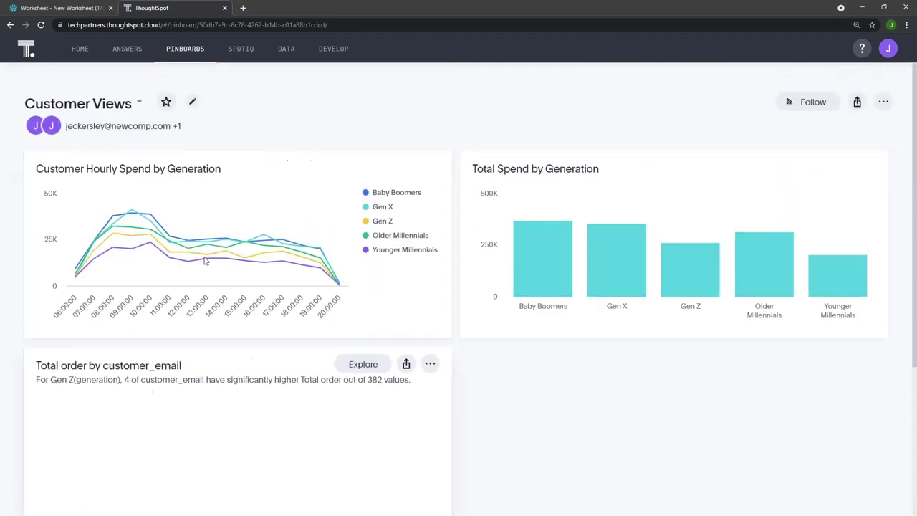
{"action": "left_click", "coordinate": [172, 49]}
{"action": "left_click", "coordinate": [152, 242]}
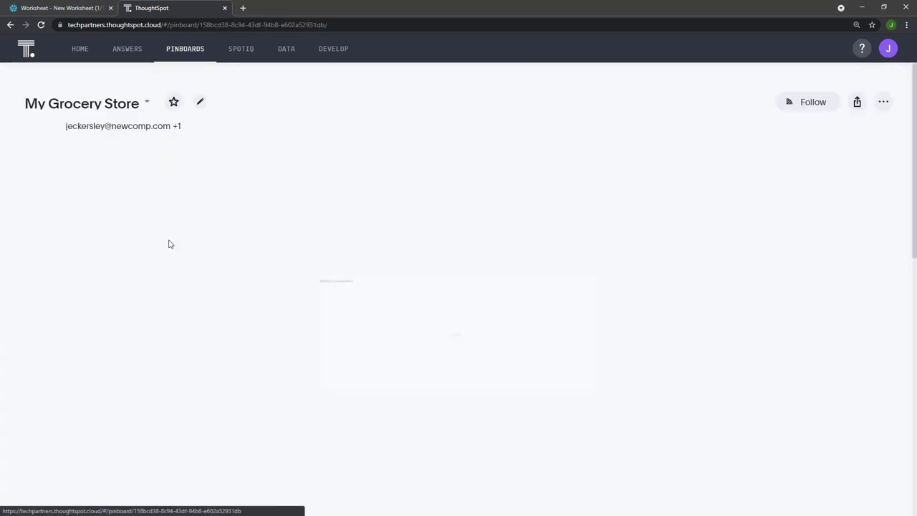
{"action": "scroll", "coordinate": [659, 223], "scroll_direction": "down", "scroll_amount": 1}
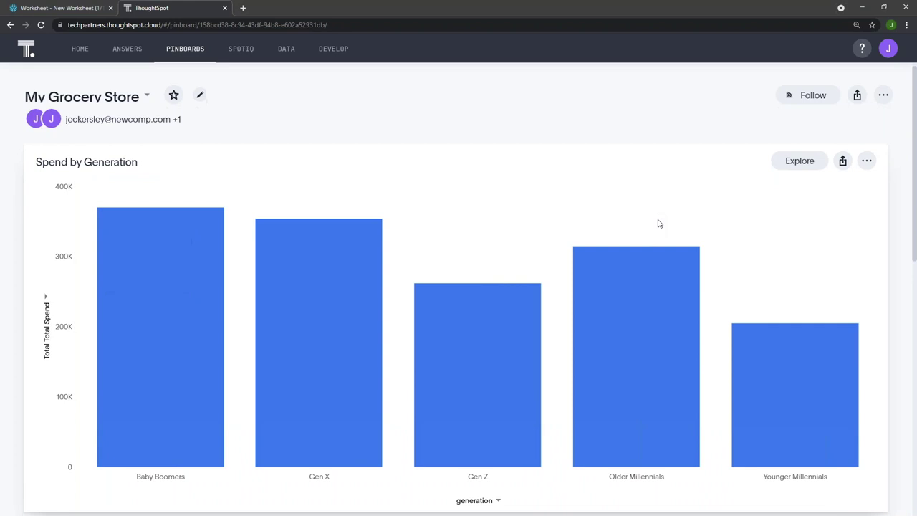
{"action": "scroll", "coordinate": [914, 244], "scroll_direction": "up", "scroll_amount": 1}
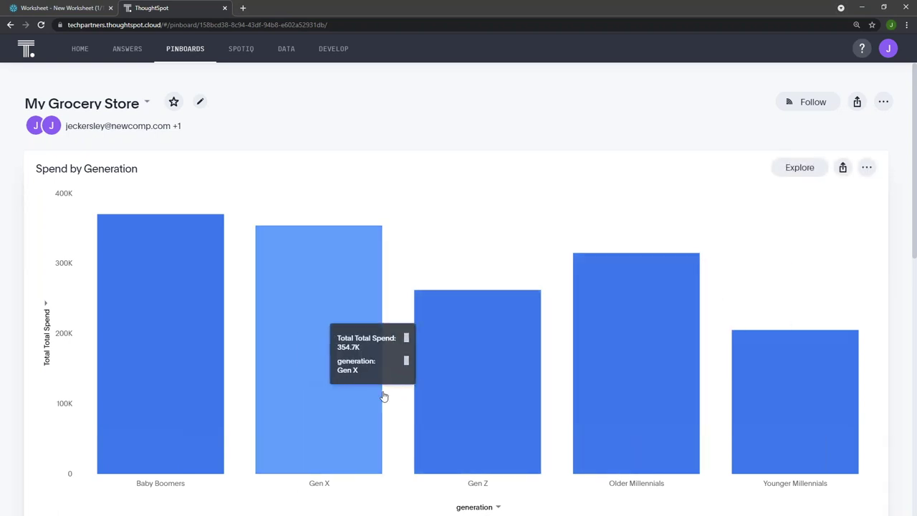
{"action": "left_click", "coordinate": [866, 167]}
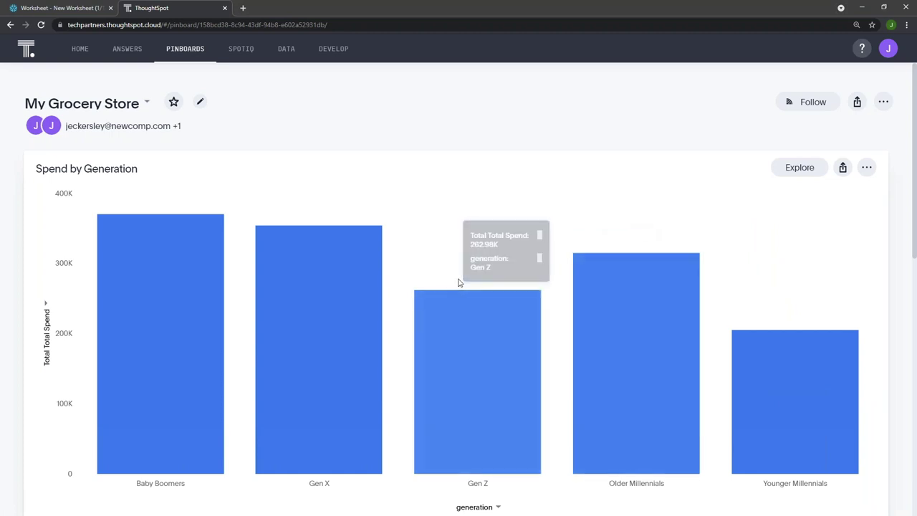
{"action": "scroll", "coordinate": [459, 283], "scroll_direction": "down", "scroll_amount": 1}
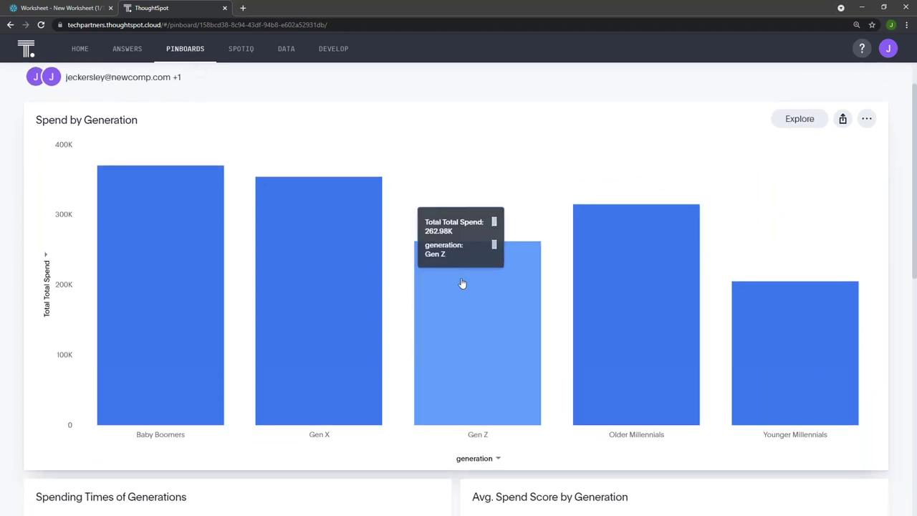
{"action": "scroll", "coordinate": [463, 284], "scroll_direction": "down", "scroll_amount": 5}
{"action": "scroll", "coordinate": [417, 317], "scroll_direction": "down", "scroll_amount": 1}
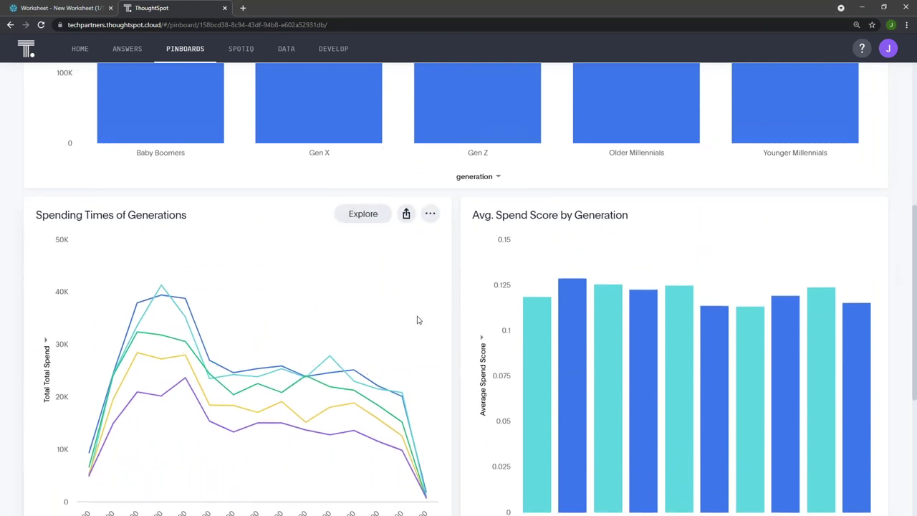
{"action": "scroll", "coordinate": [417, 317], "scroll_direction": "up", "scroll_amount": 7}
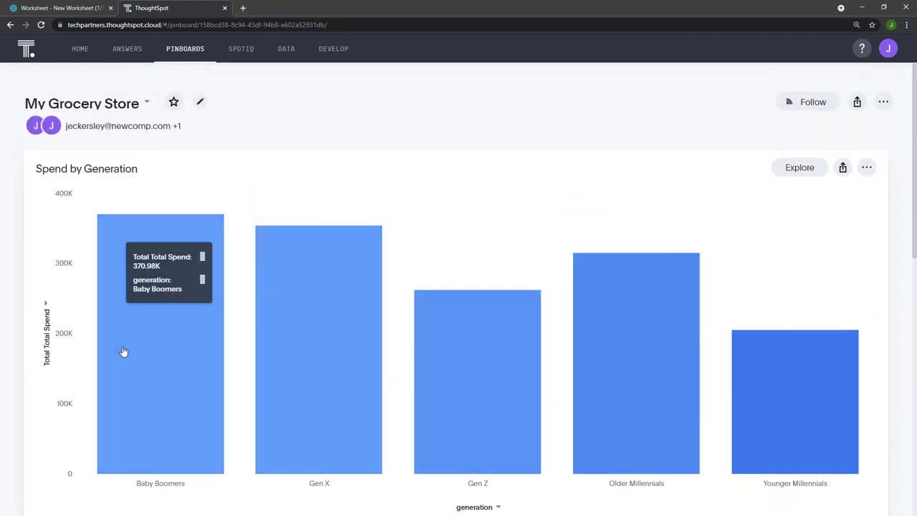
{"action": "right_click", "coordinate": [637, 389]}
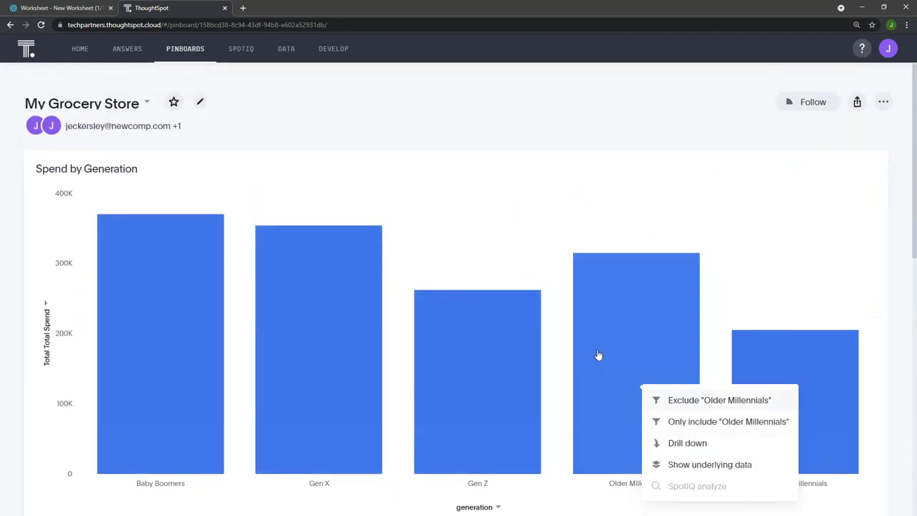
Dismiss the Older Millennials bar menu and scroll down through the pinboard charts
{"action": "left_click", "coordinate": [552, 301]}
{"action": "scroll", "coordinate": [555, 368], "scroll_direction": "down", "scroll_amount": 1}
{"action": "scroll", "coordinate": [554, 368], "scroll_direction": "down", "scroll_amount": 5}
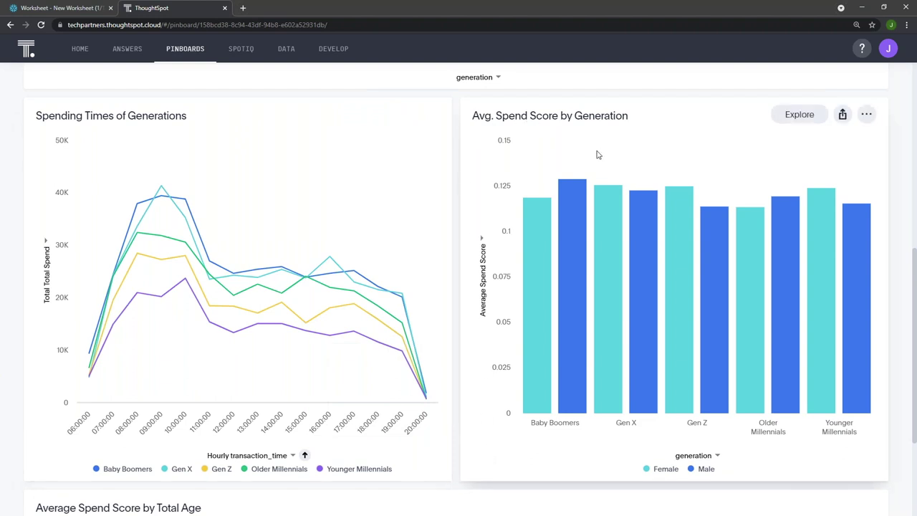
{"action": "mouse_move", "coordinate": [546, 227]}
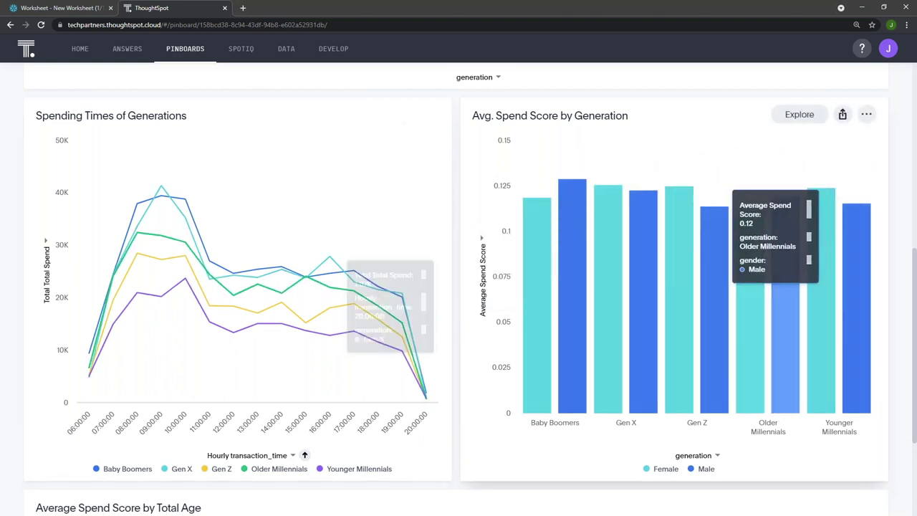
{"action": "scroll", "coordinate": [679, 387], "scroll_direction": "down", "scroll_amount": 3}
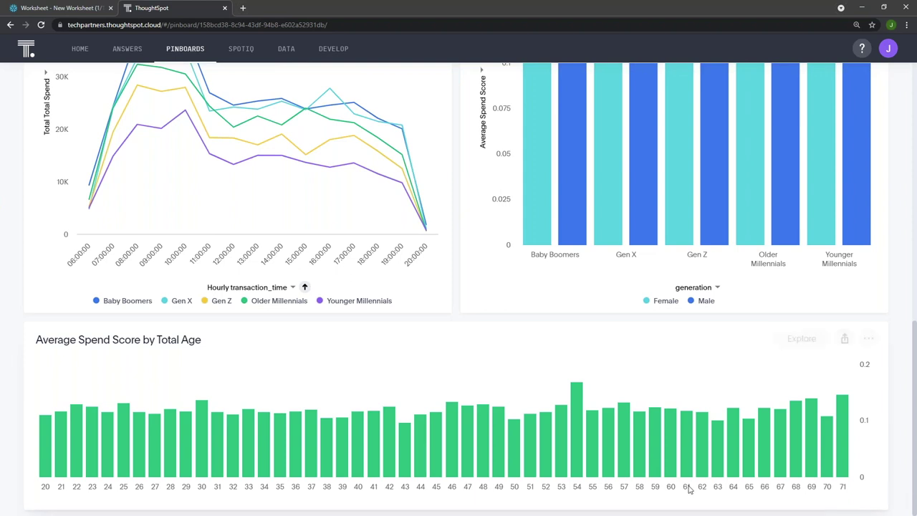
Check the age 54 bar's actions, scroll back to the top, and switch to Alteryx
{"action": "left_click", "coordinate": [576, 401]}
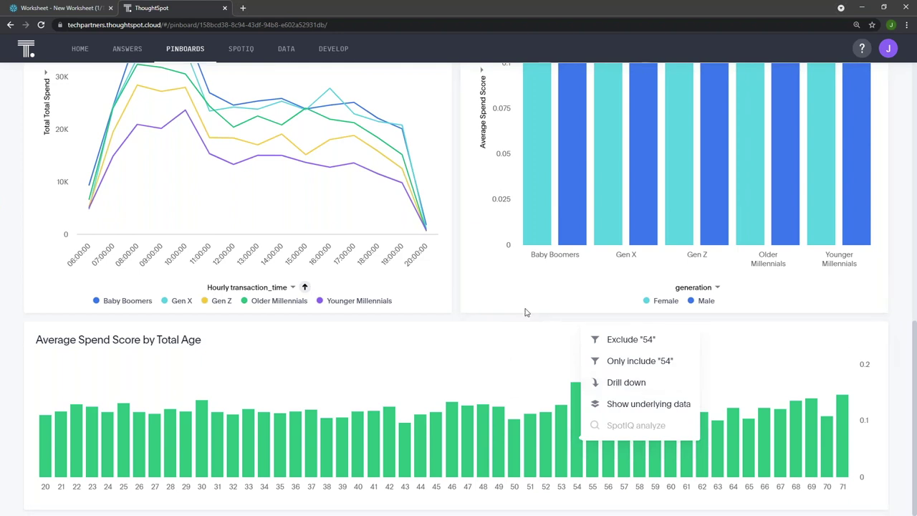
{"action": "left_click", "coordinate": [513, 322]}
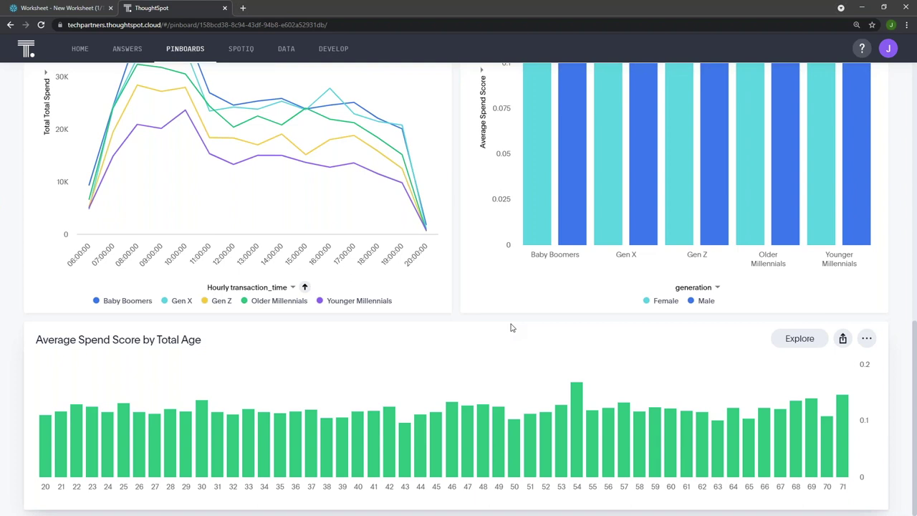
{"action": "scroll", "coordinate": [512, 327], "scroll_direction": "up", "scroll_amount": 3}
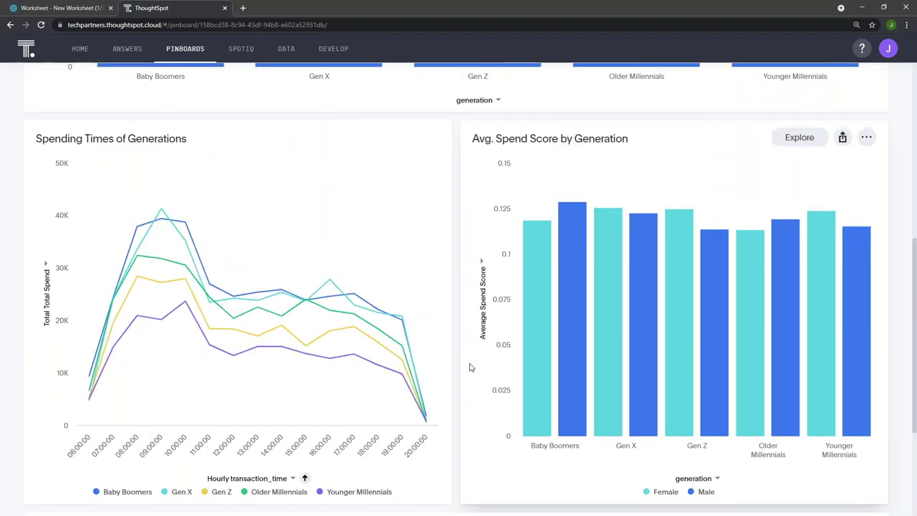
{"action": "scroll", "coordinate": [454, 370], "scroll_direction": "up", "scroll_amount": 3}
{"action": "scroll", "coordinate": [454, 369], "scroll_direction": "down", "scroll_amount": 2}
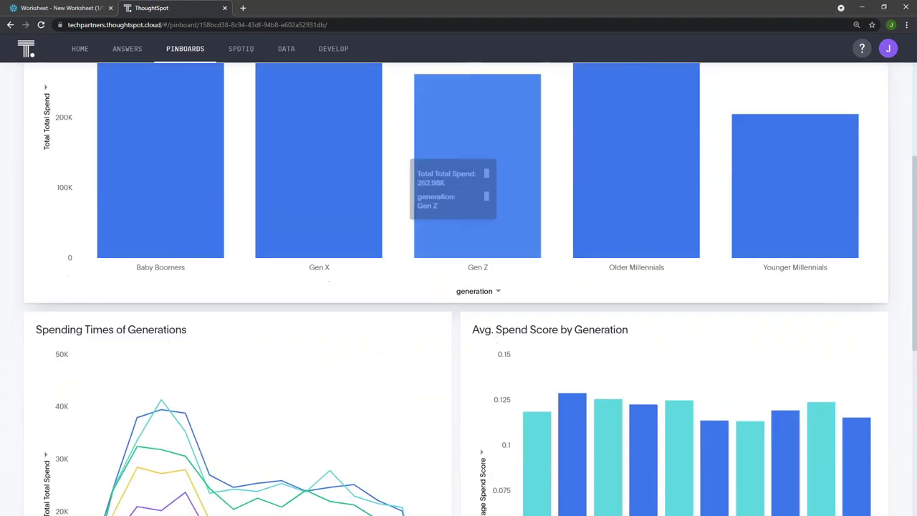
{"action": "scroll", "coordinate": [480, 512], "scroll_direction": "up", "scroll_amount": 1}
{"action": "scroll", "coordinate": [480, 513], "scroll_direction": "up", "scroll_amount": 1}
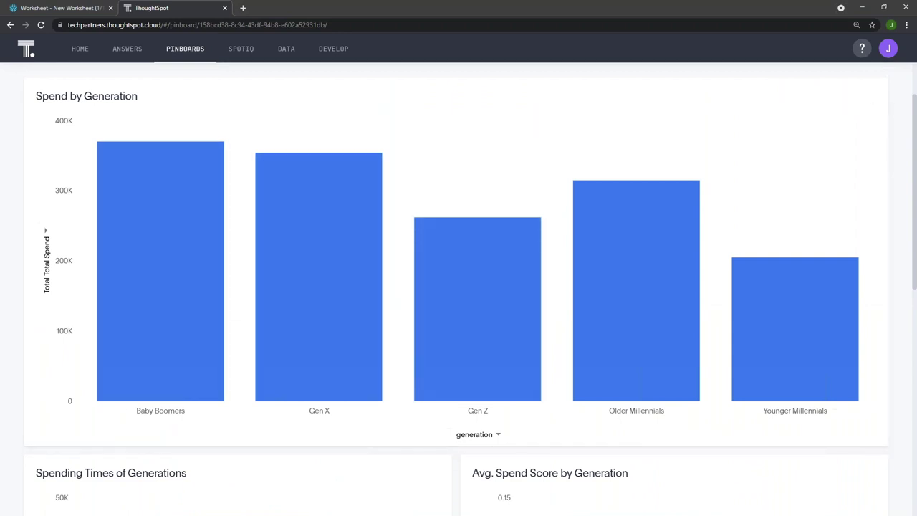
{"action": "key", "text": "alt+Tab"}
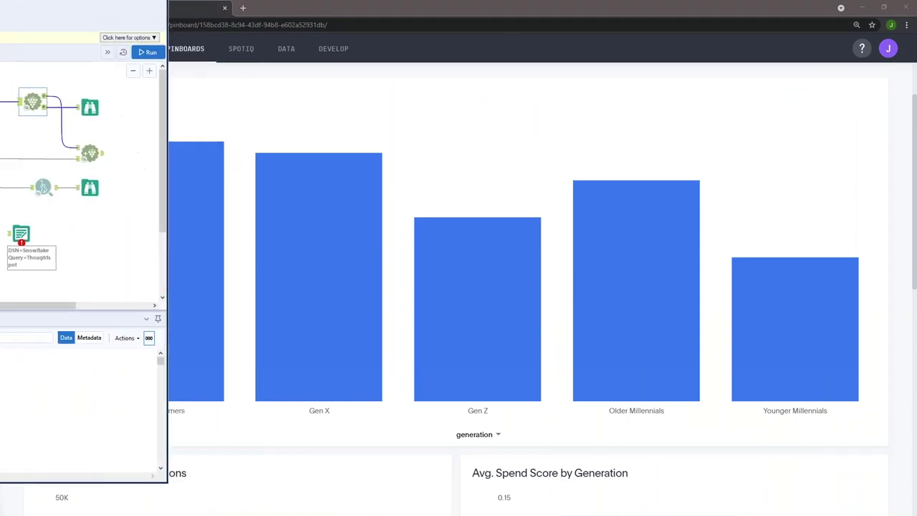
Move Alteryx into view and inspect the three input tools' field metadata
{"action": "left_click_drag", "start_coordinate": [112, 20], "coordinate": [677, 23]}
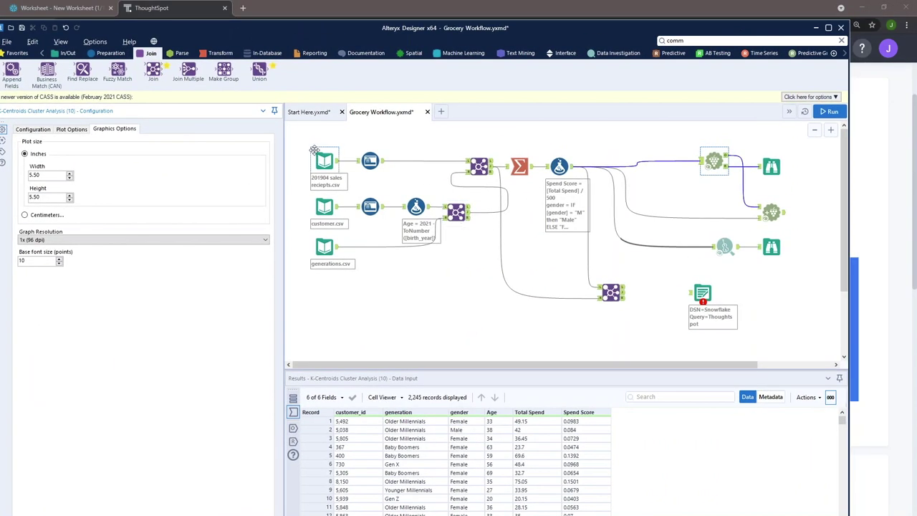
{"action": "left_click_drag", "start_coordinate": [302, 139], "coordinate": [349, 271]}
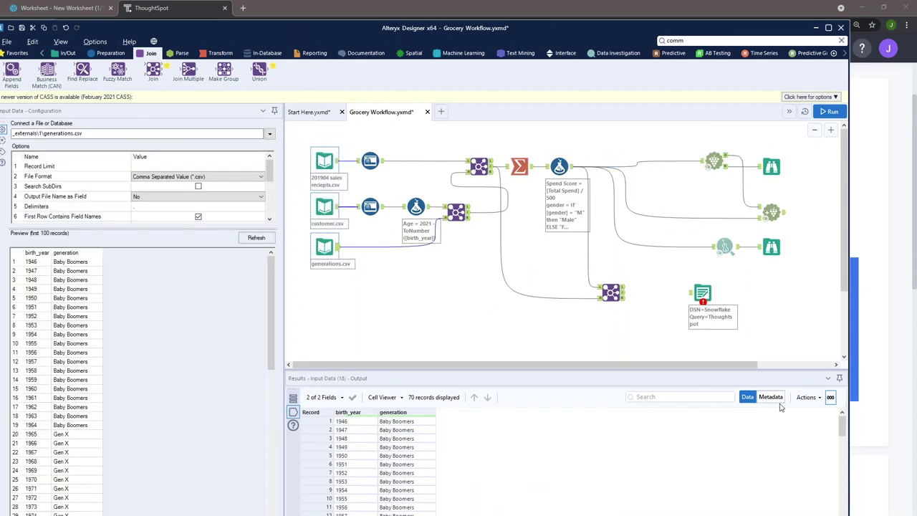
{"action": "left_click", "coordinate": [772, 397]}
{"action": "left_click", "coordinate": [334, 179]}
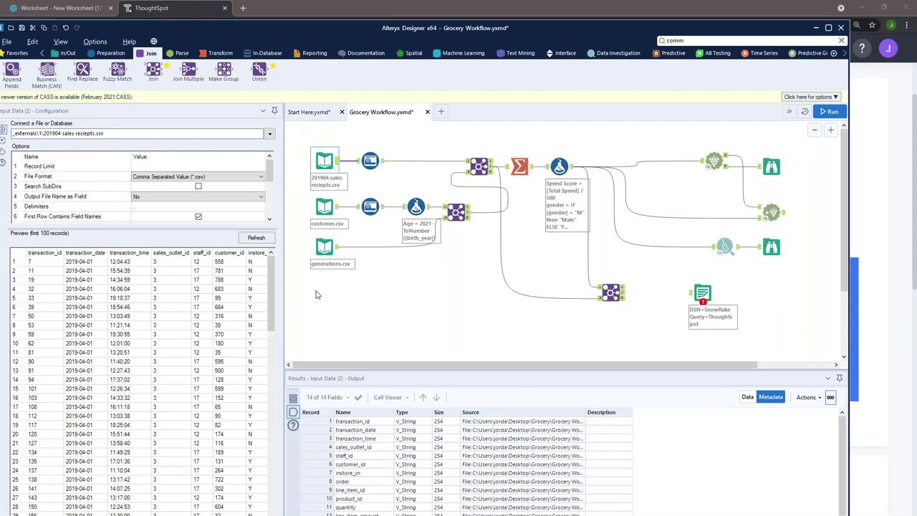
Check the Age formula's output records and the violin plot, then minimize Alteryx
{"action": "left_click", "coordinate": [419, 208]}
{"action": "left_click", "coordinate": [747, 396]}
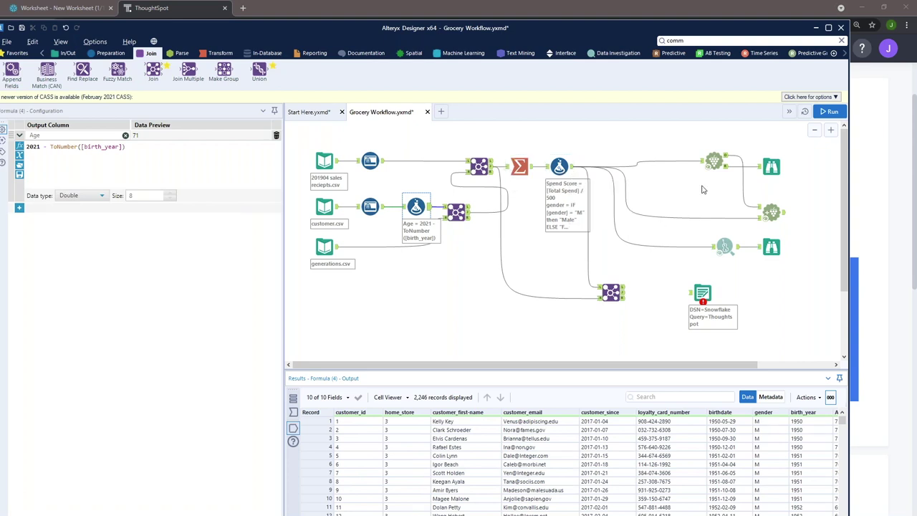
{"action": "left_click", "coordinate": [770, 247]}
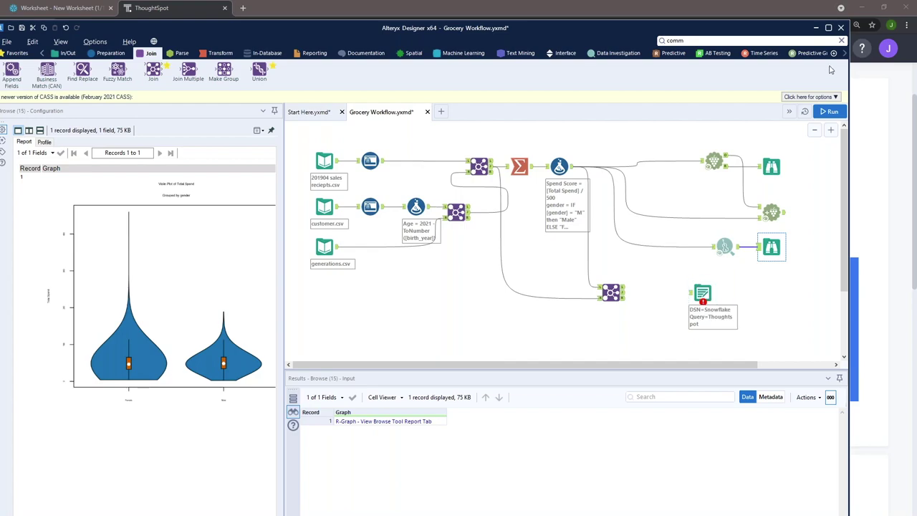
{"action": "left_click", "coordinate": [816, 27]}
Review Snowflake's warehouses and the GROCERYDEMO Thoughtspot table columns, then return to ThoughtSpot
{"action": "left_click", "coordinate": [50, 8]}
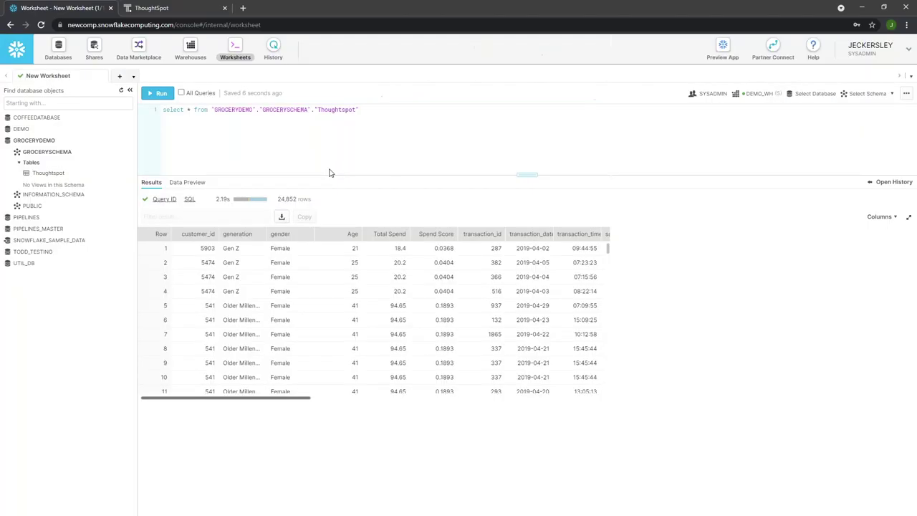
{"action": "left_click", "coordinate": [190, 47]}
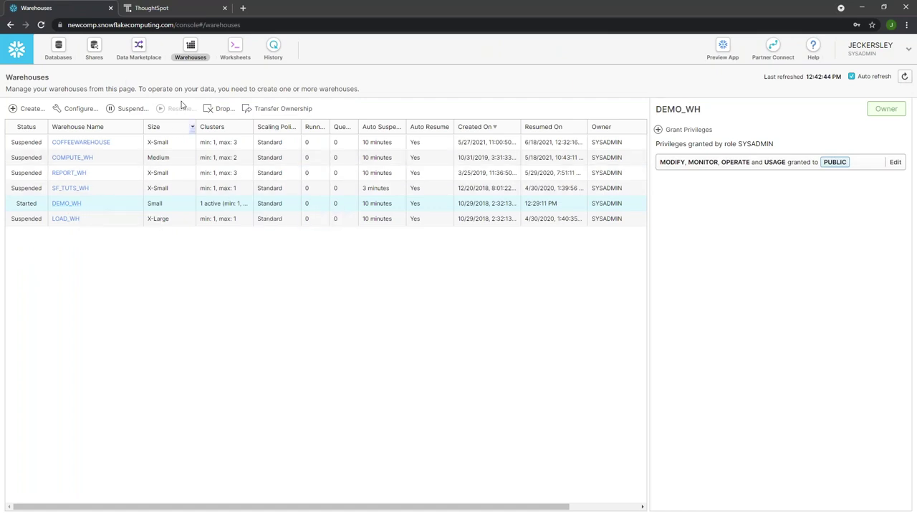
{"action": "left_click", "coordinate": [59, 56]}
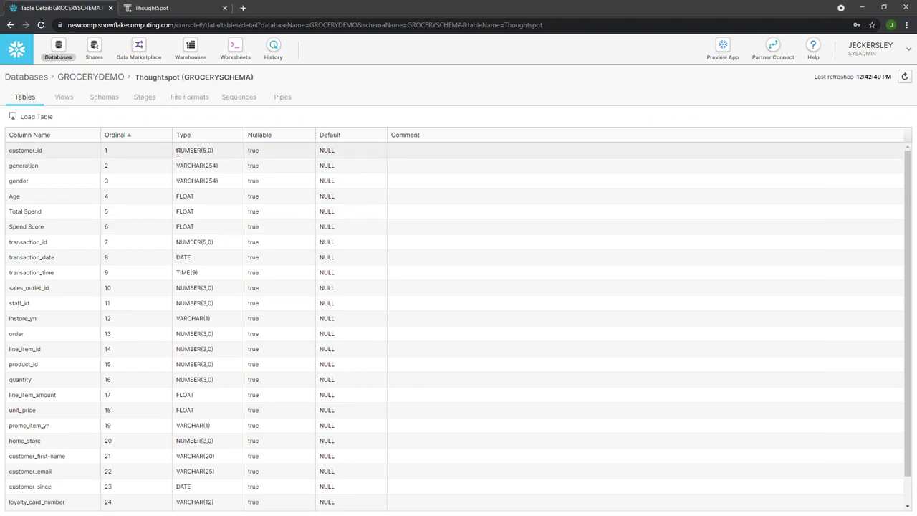
{"action": "scroll", "coordinate": [206, 151], "scroll_direction": "down", "scroll_amount": 1}
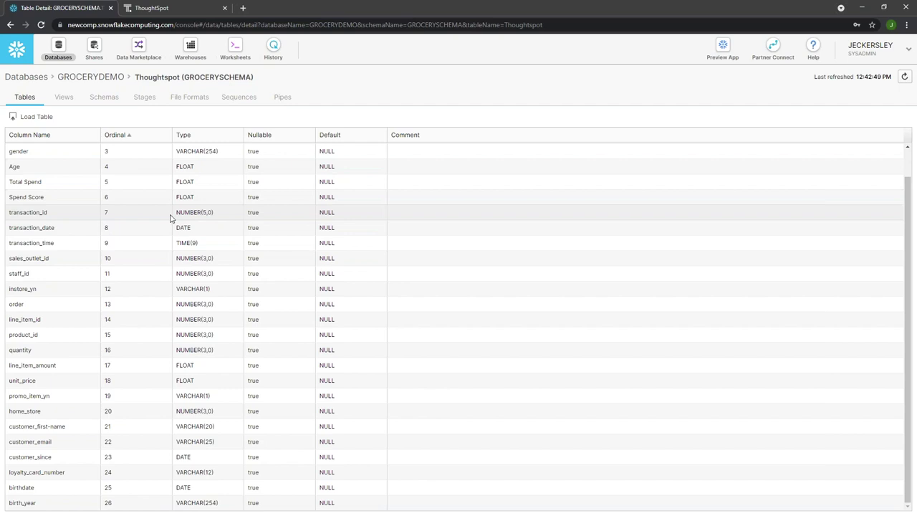
{"action": "left_click", "coordinate": [191, 6]}
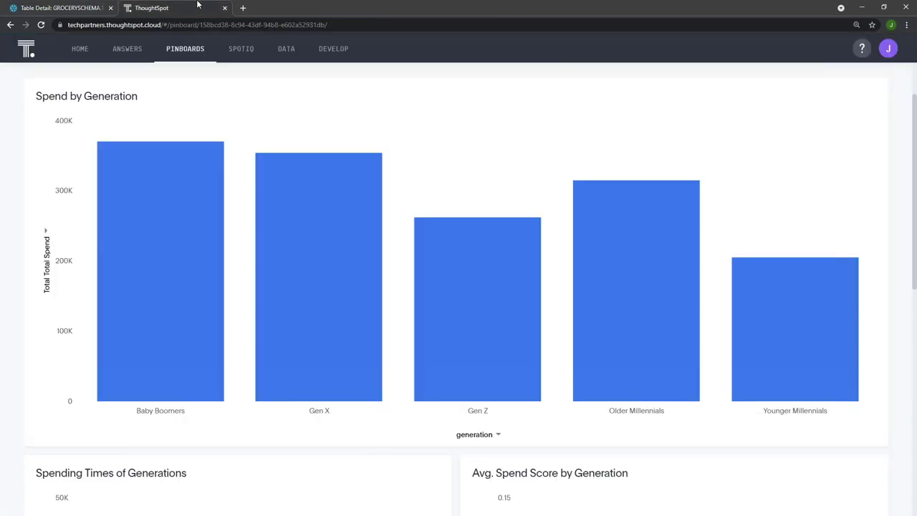
{"action": "scroll", "coordinate": [454, 194], "scroll_direction": "down", "scroll_amount": 5}
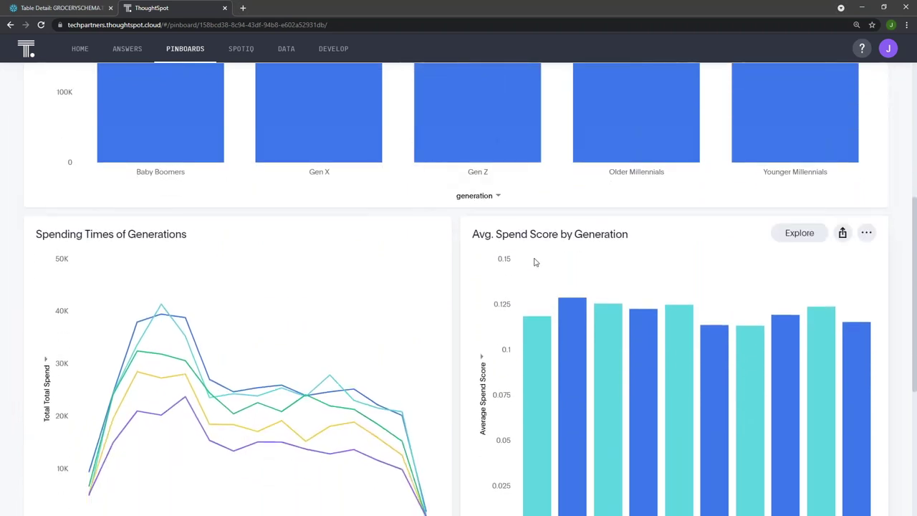
{"action": "scroll", "coordinate": [533, 262], "scroll_direction": "down", "scroll_amount": 1}
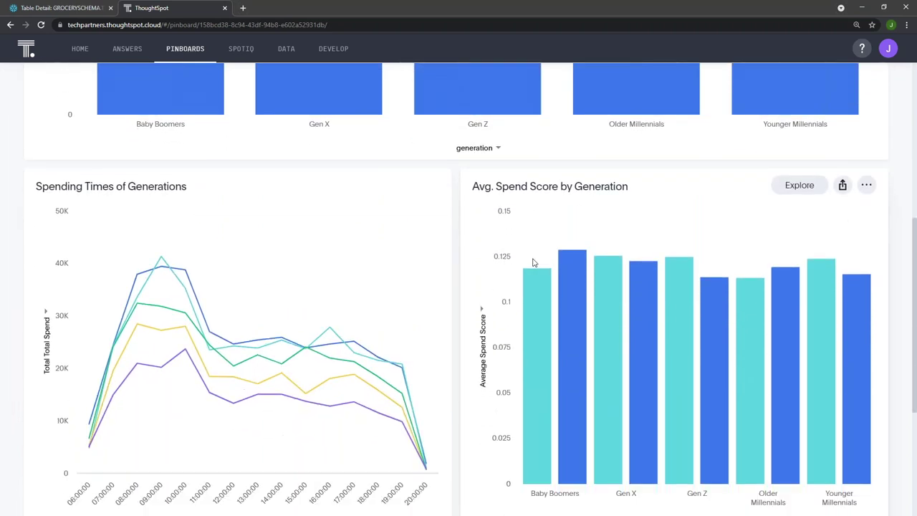
{"action": "scroll", "coordinate": [534, 263], "scroll_direction": "down", "scroll_amount": 5}
{"action": "scroll", "coordinate": [479, 366], "scroll_direction": "up", "scroll_amount": 3}
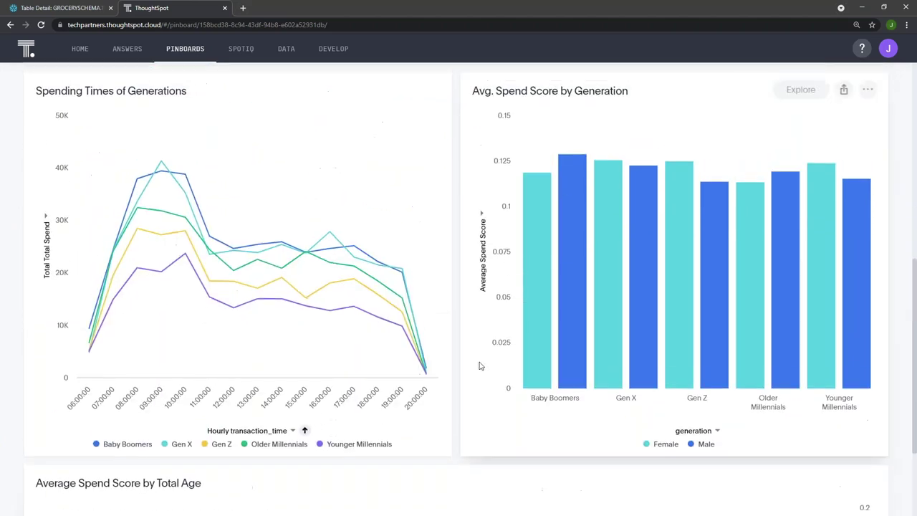
{"action": "scroll", "coordinate": [464, 388], "scroll_direction": "down", "scroll_amount": 3}
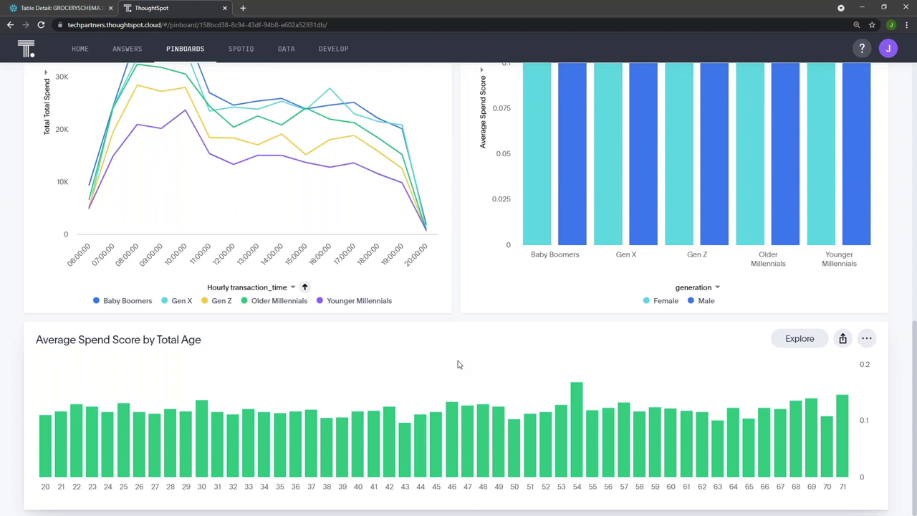
{"action": "scroll", "coordinate": [452, 361], "scroll_direction": "up", "scroll_amount": 2}
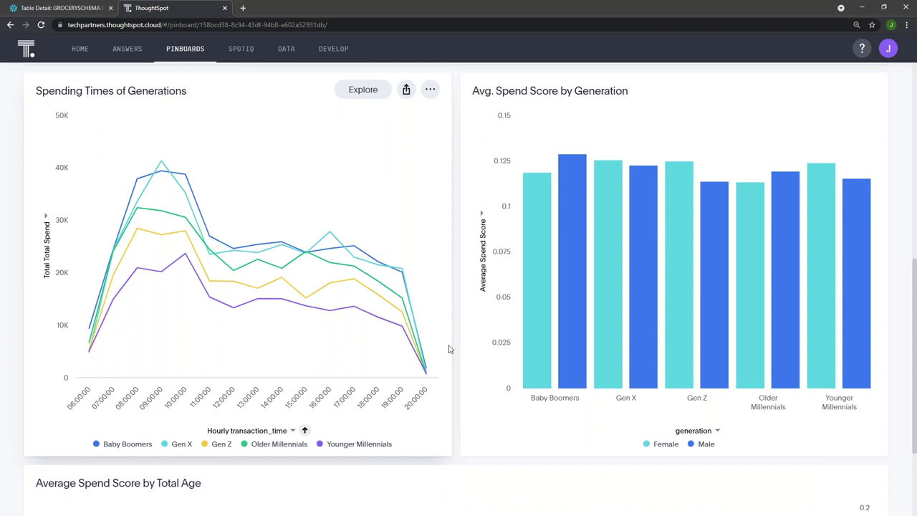
{"action": "scroll", "coordinate": [458, 344], "scroll_direction": "up", "scroll_amount": 1}
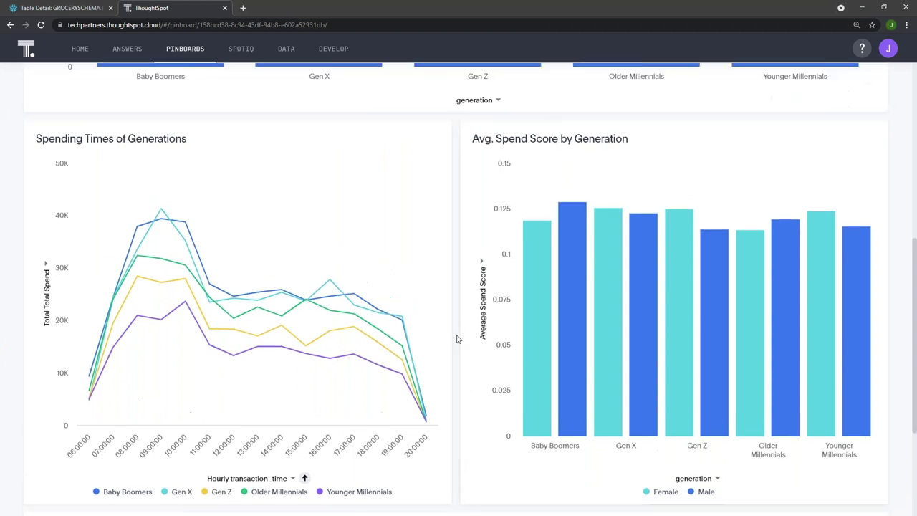
{"action": "scroll", "coordinate": [458, 339], "scroll_direction": "up", "scroll_amount": 8}
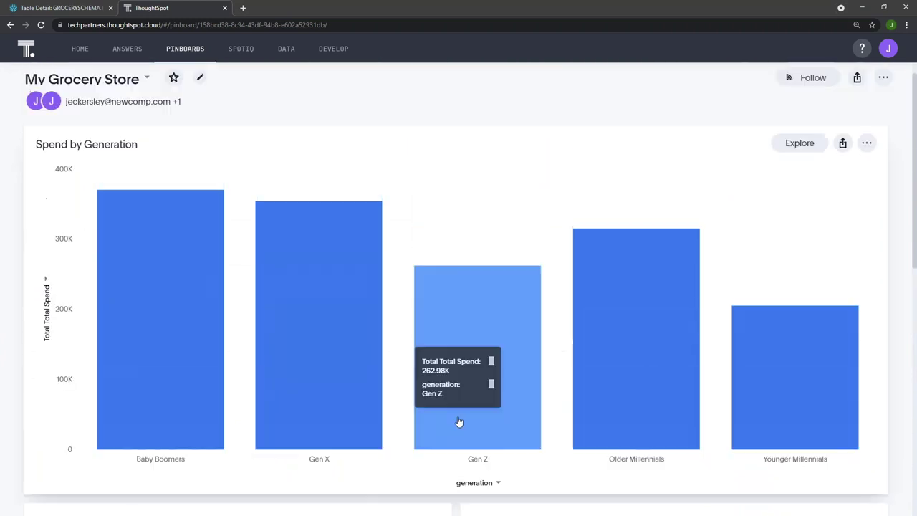